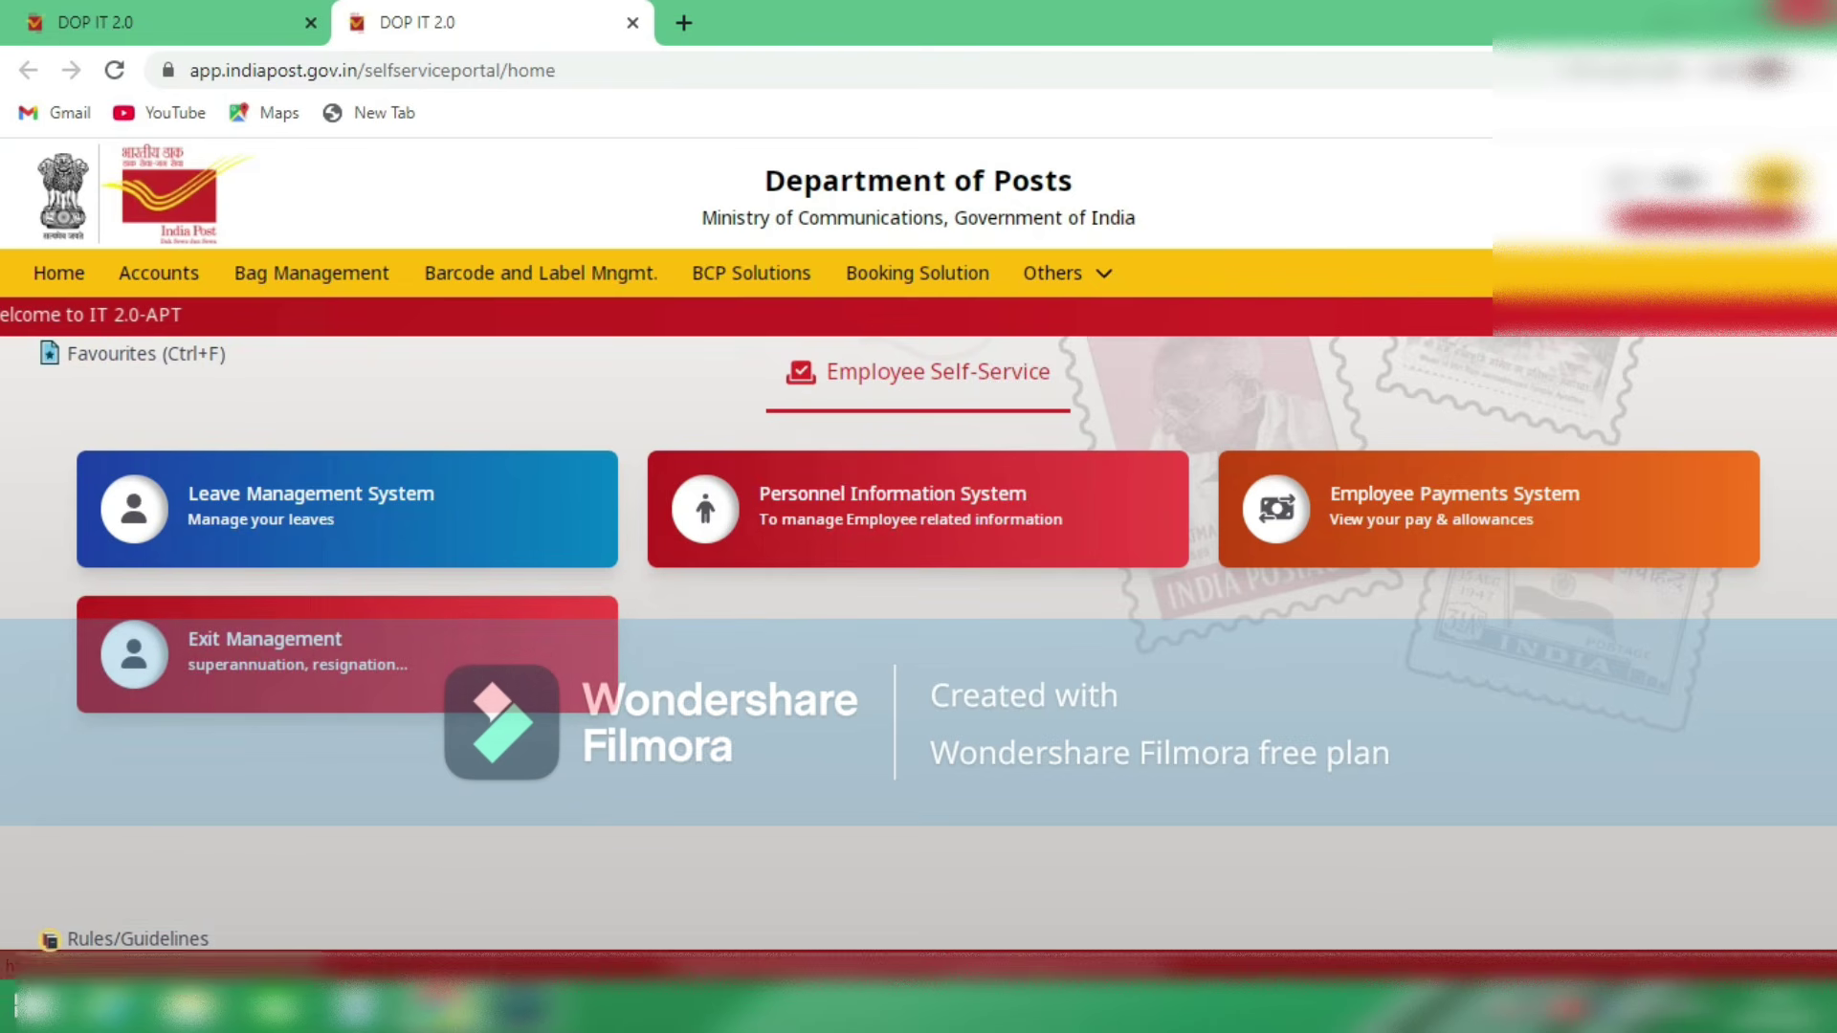
Step: Open the Employee Payments System and start an Advances application from the pay re-imbursement services
click(1435, 507)
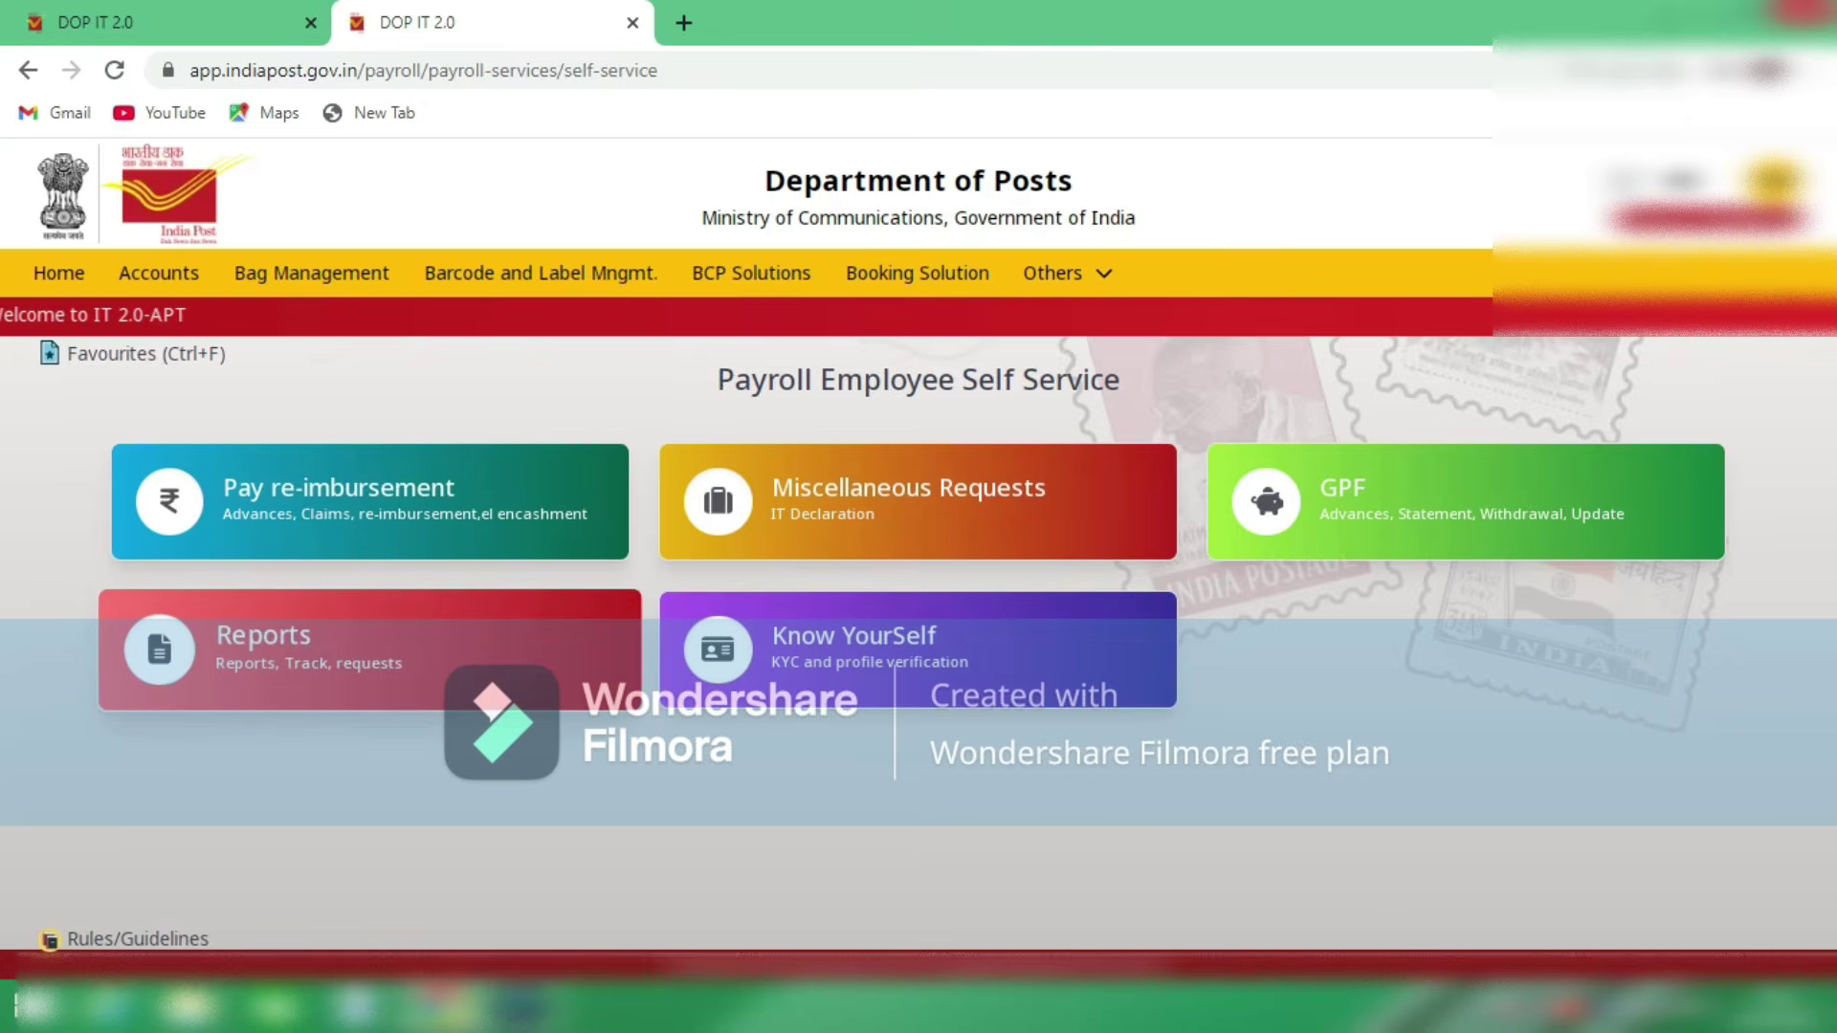
click(268, 641)
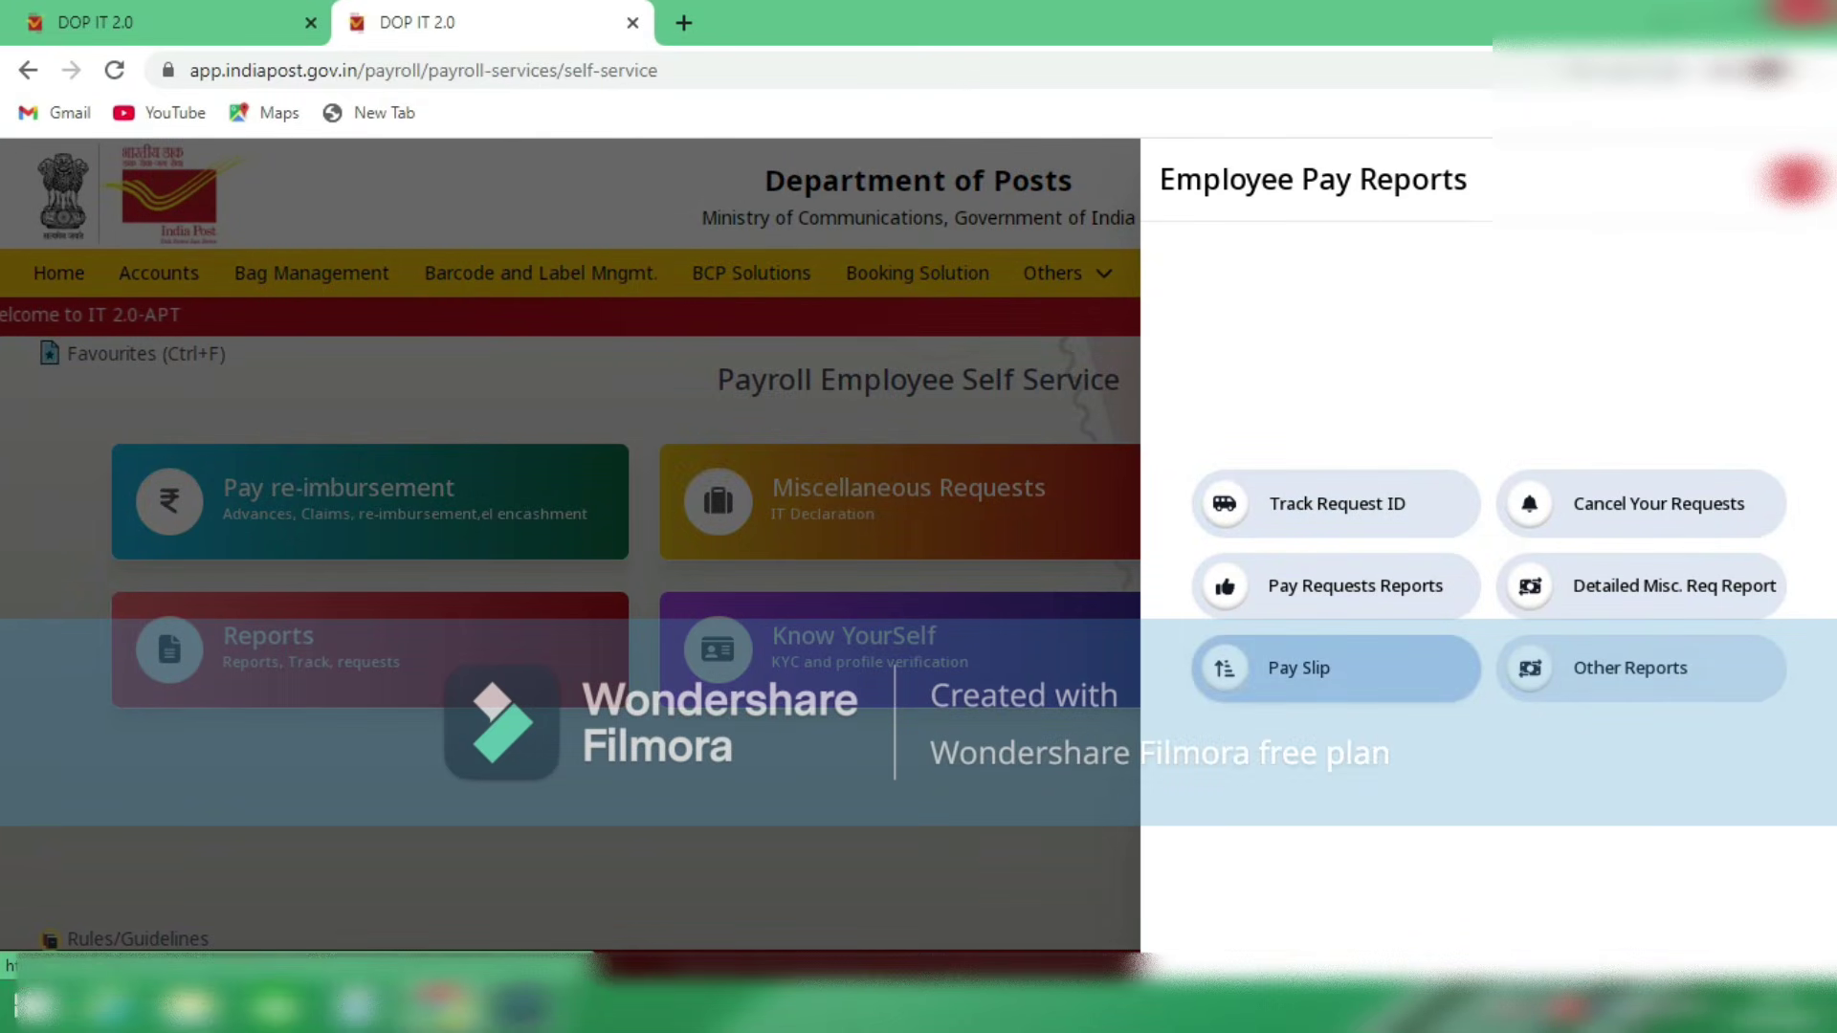
click(1298, 668)
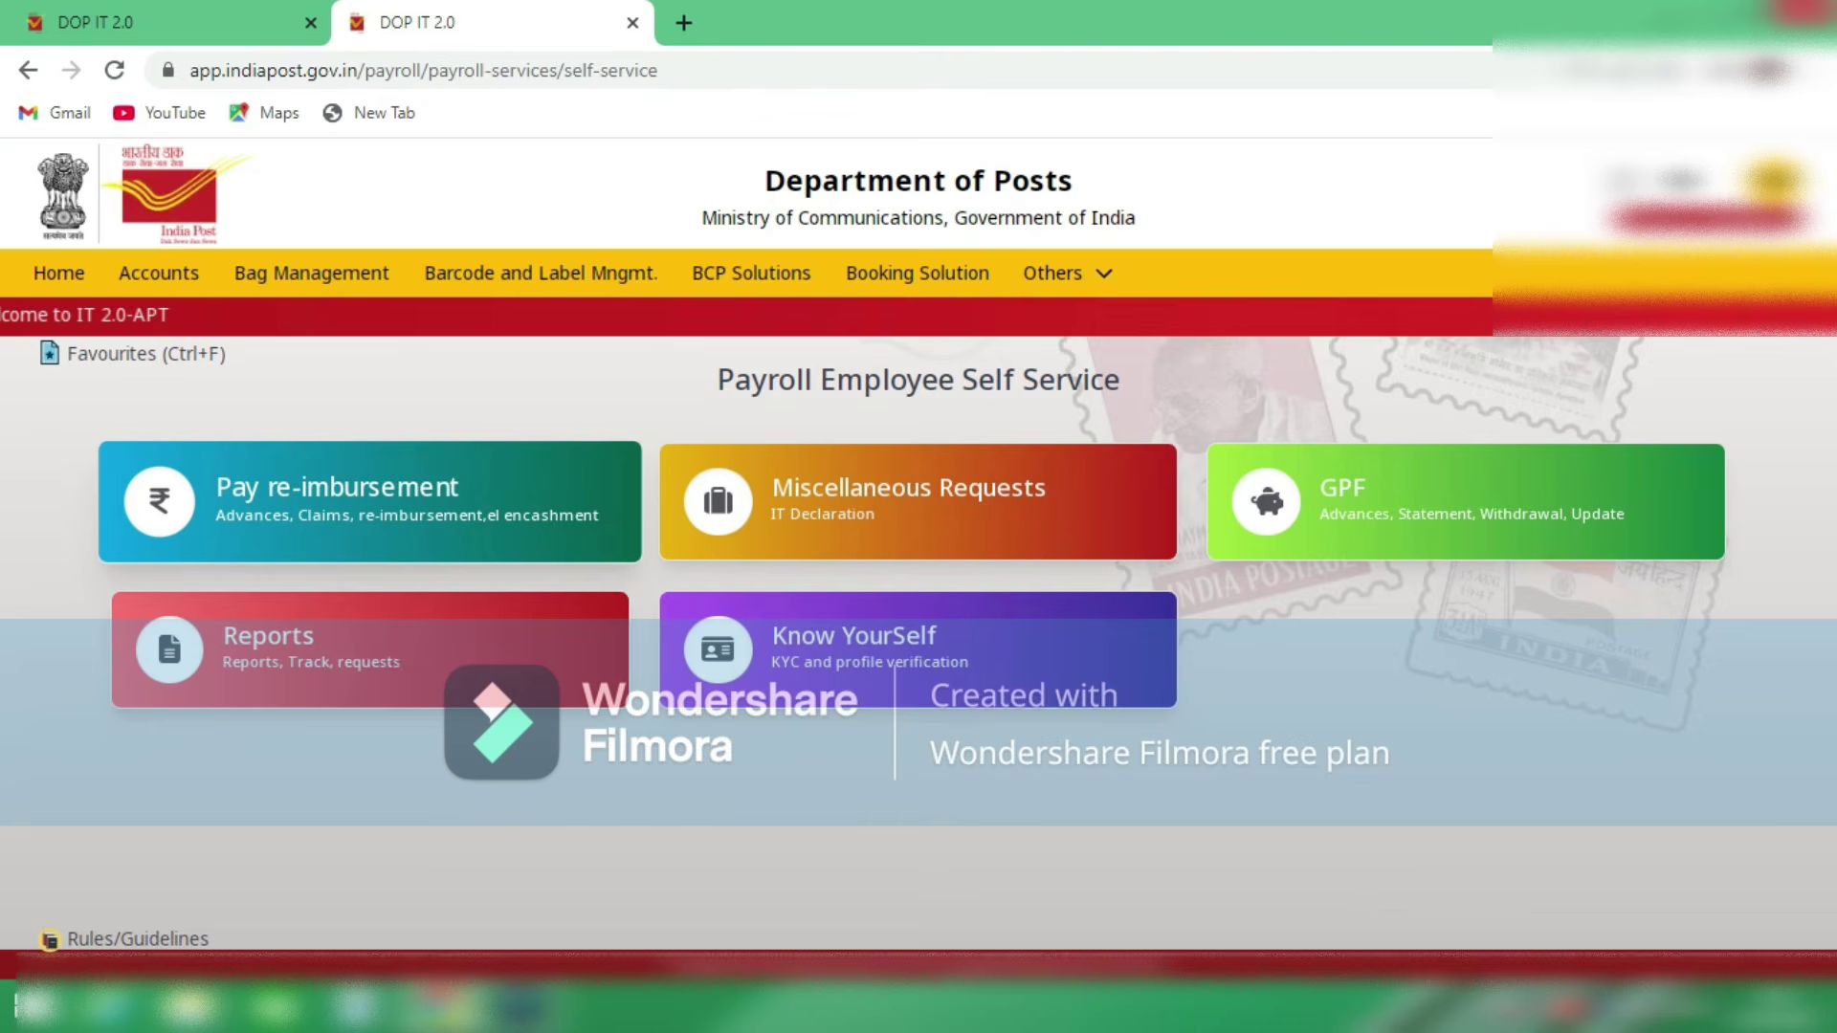
click(370, 501)
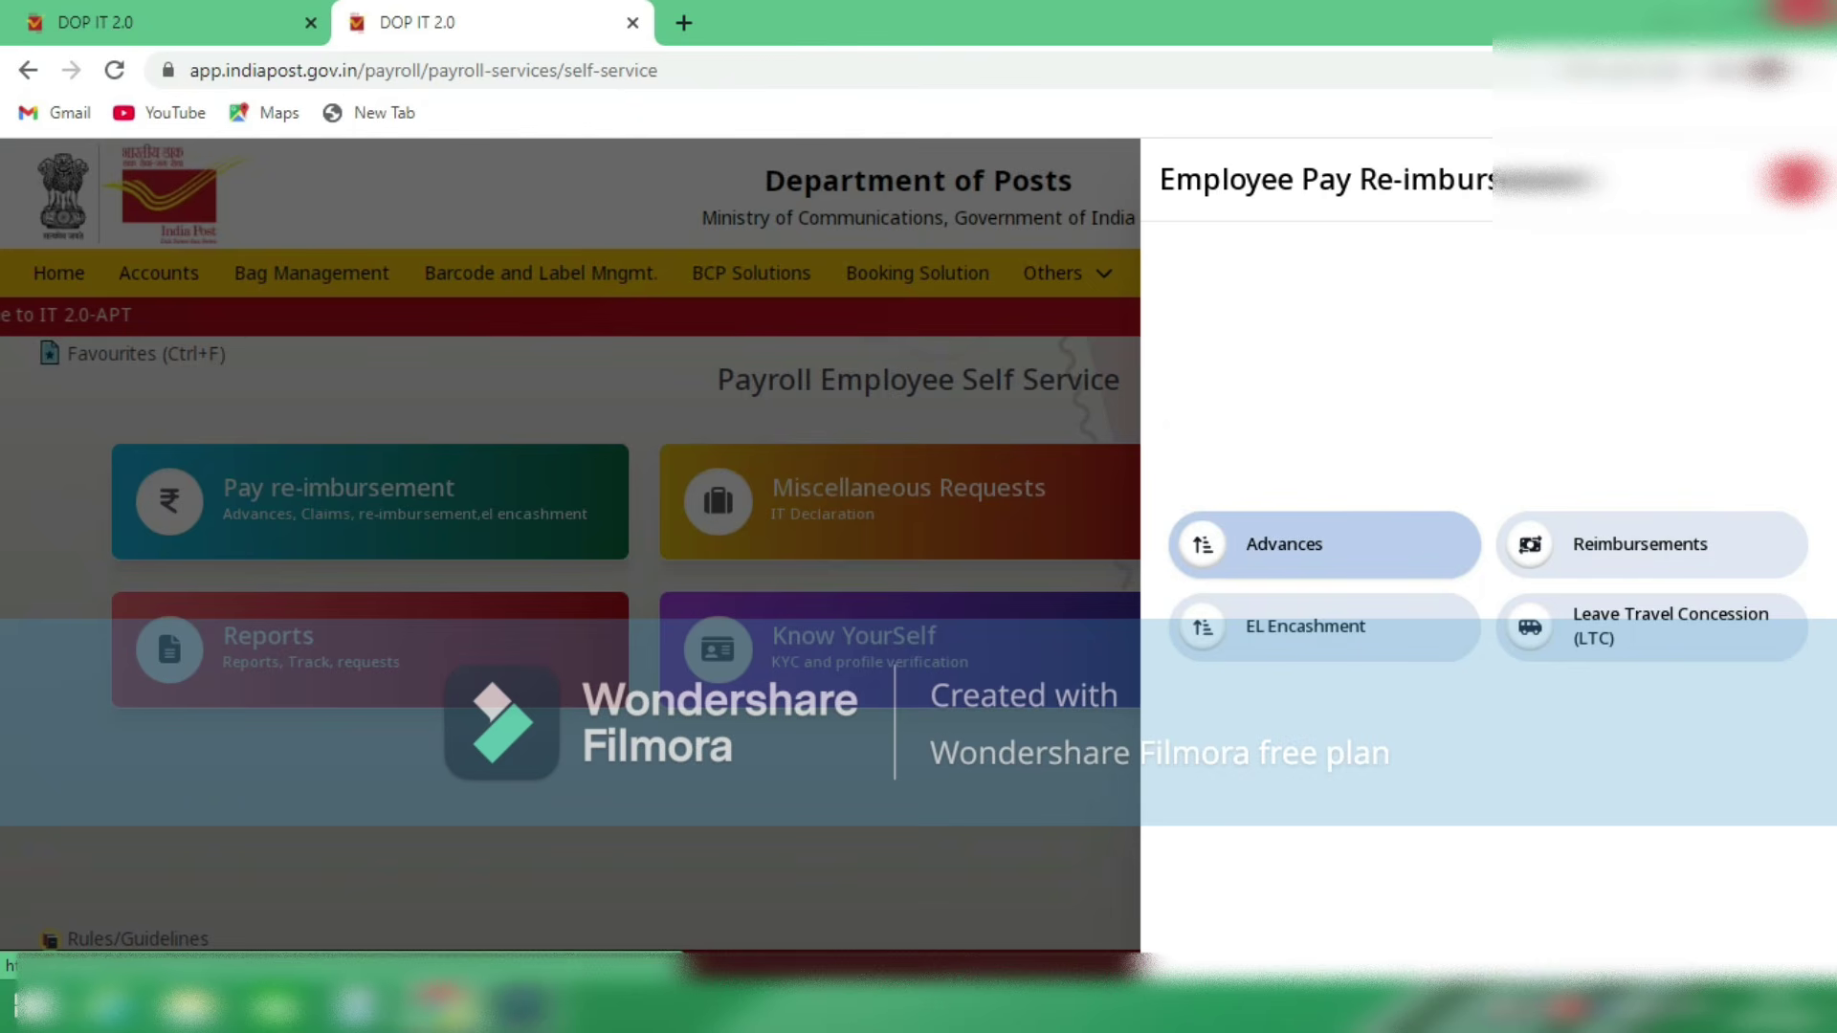
click(1284, 543)
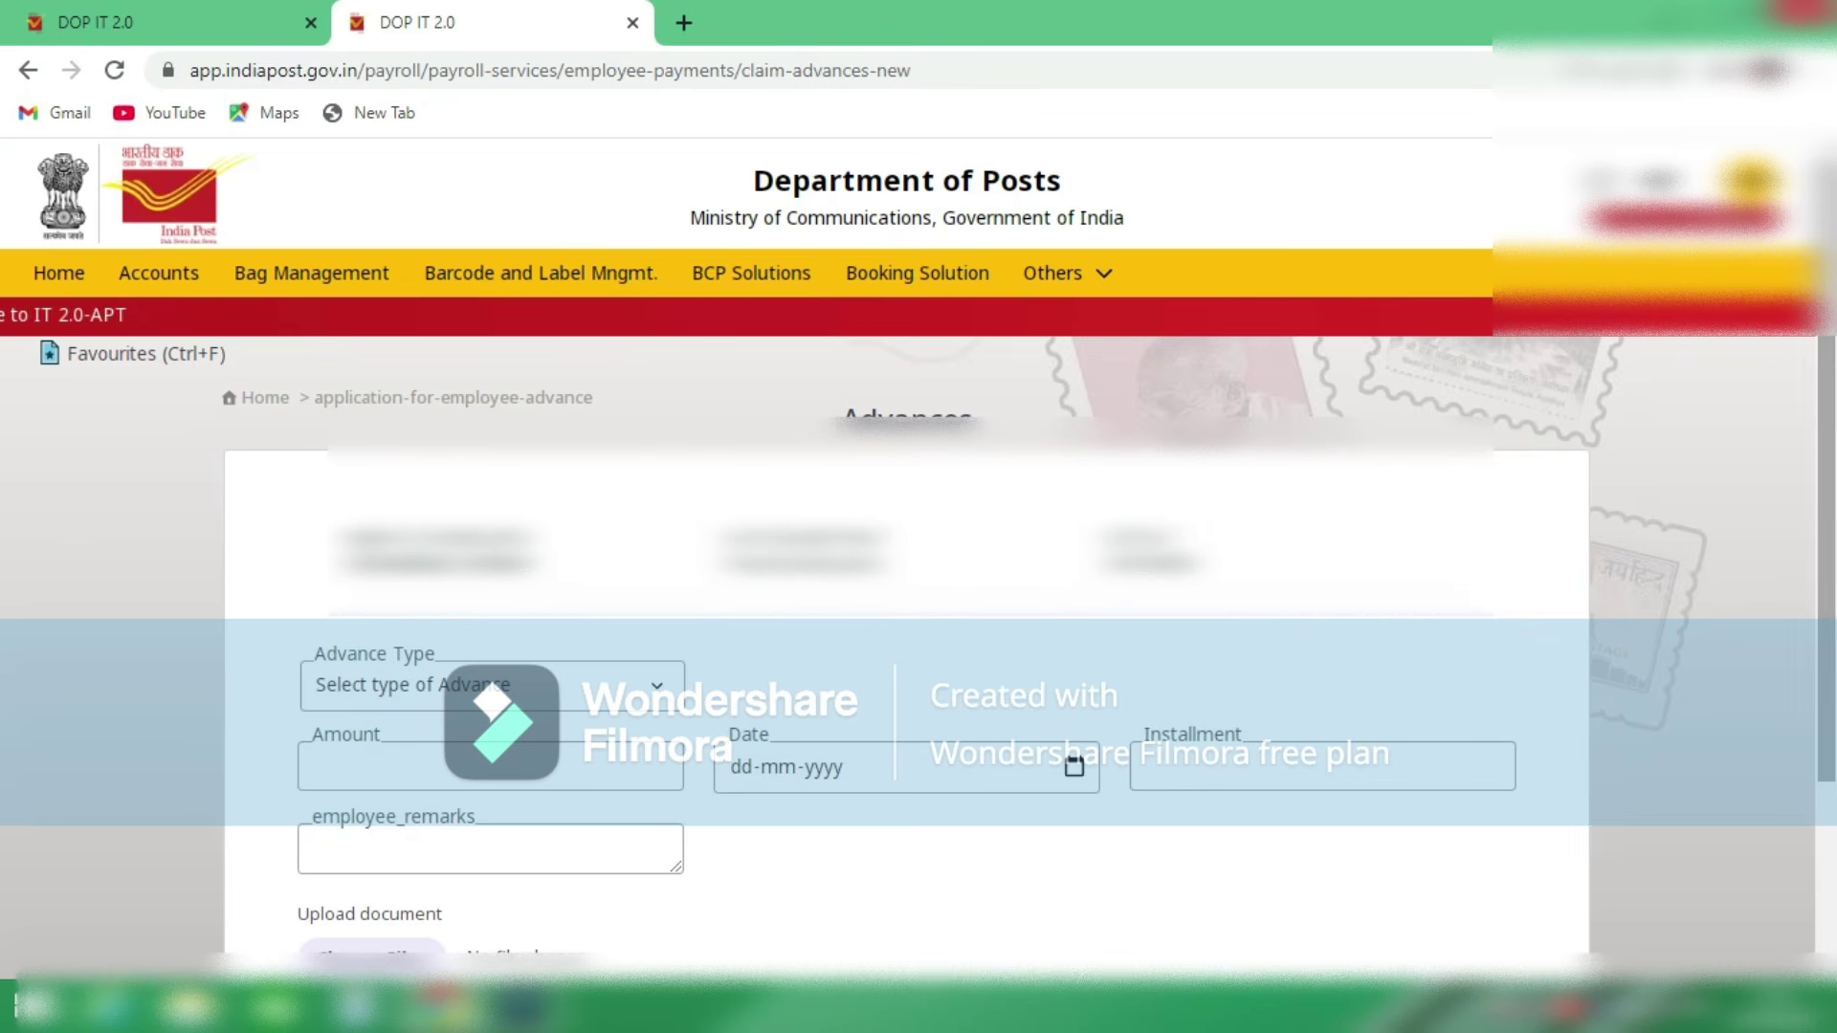
Step: Review the available advance types and choose Medical Advance for the application
scroll(918, 536, down, 1)
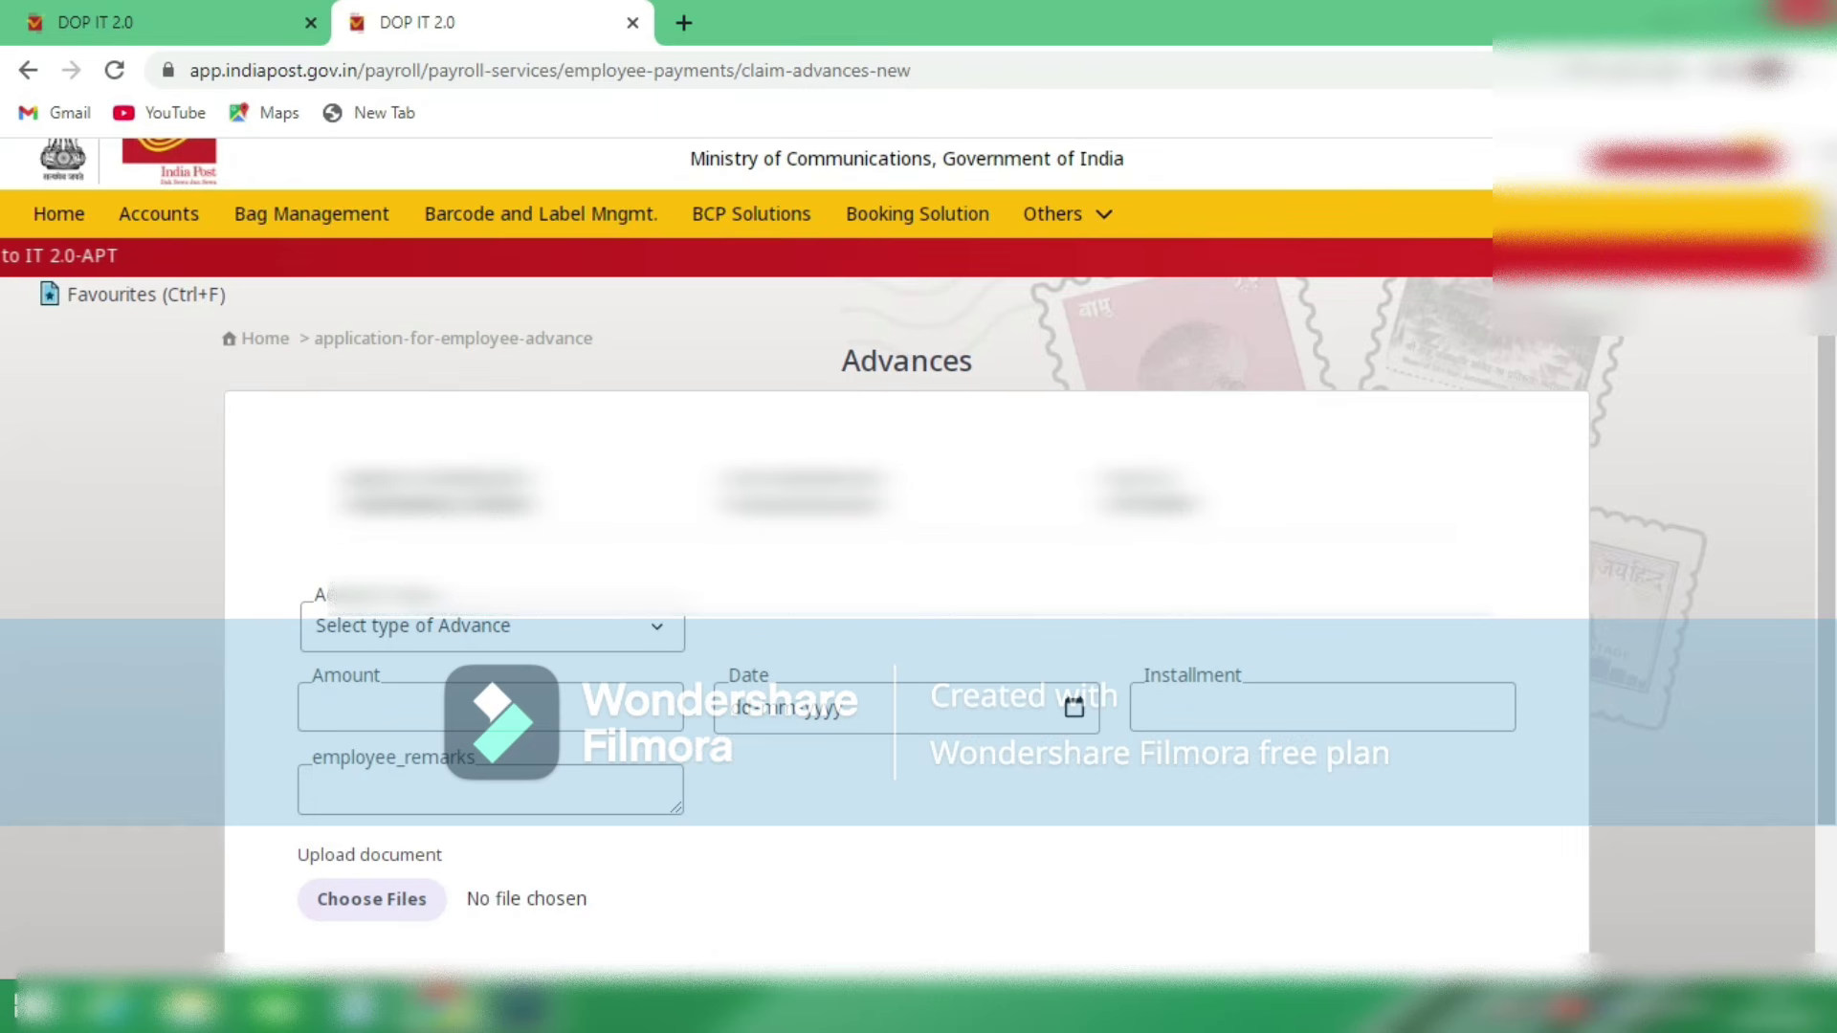
click(493, 627)
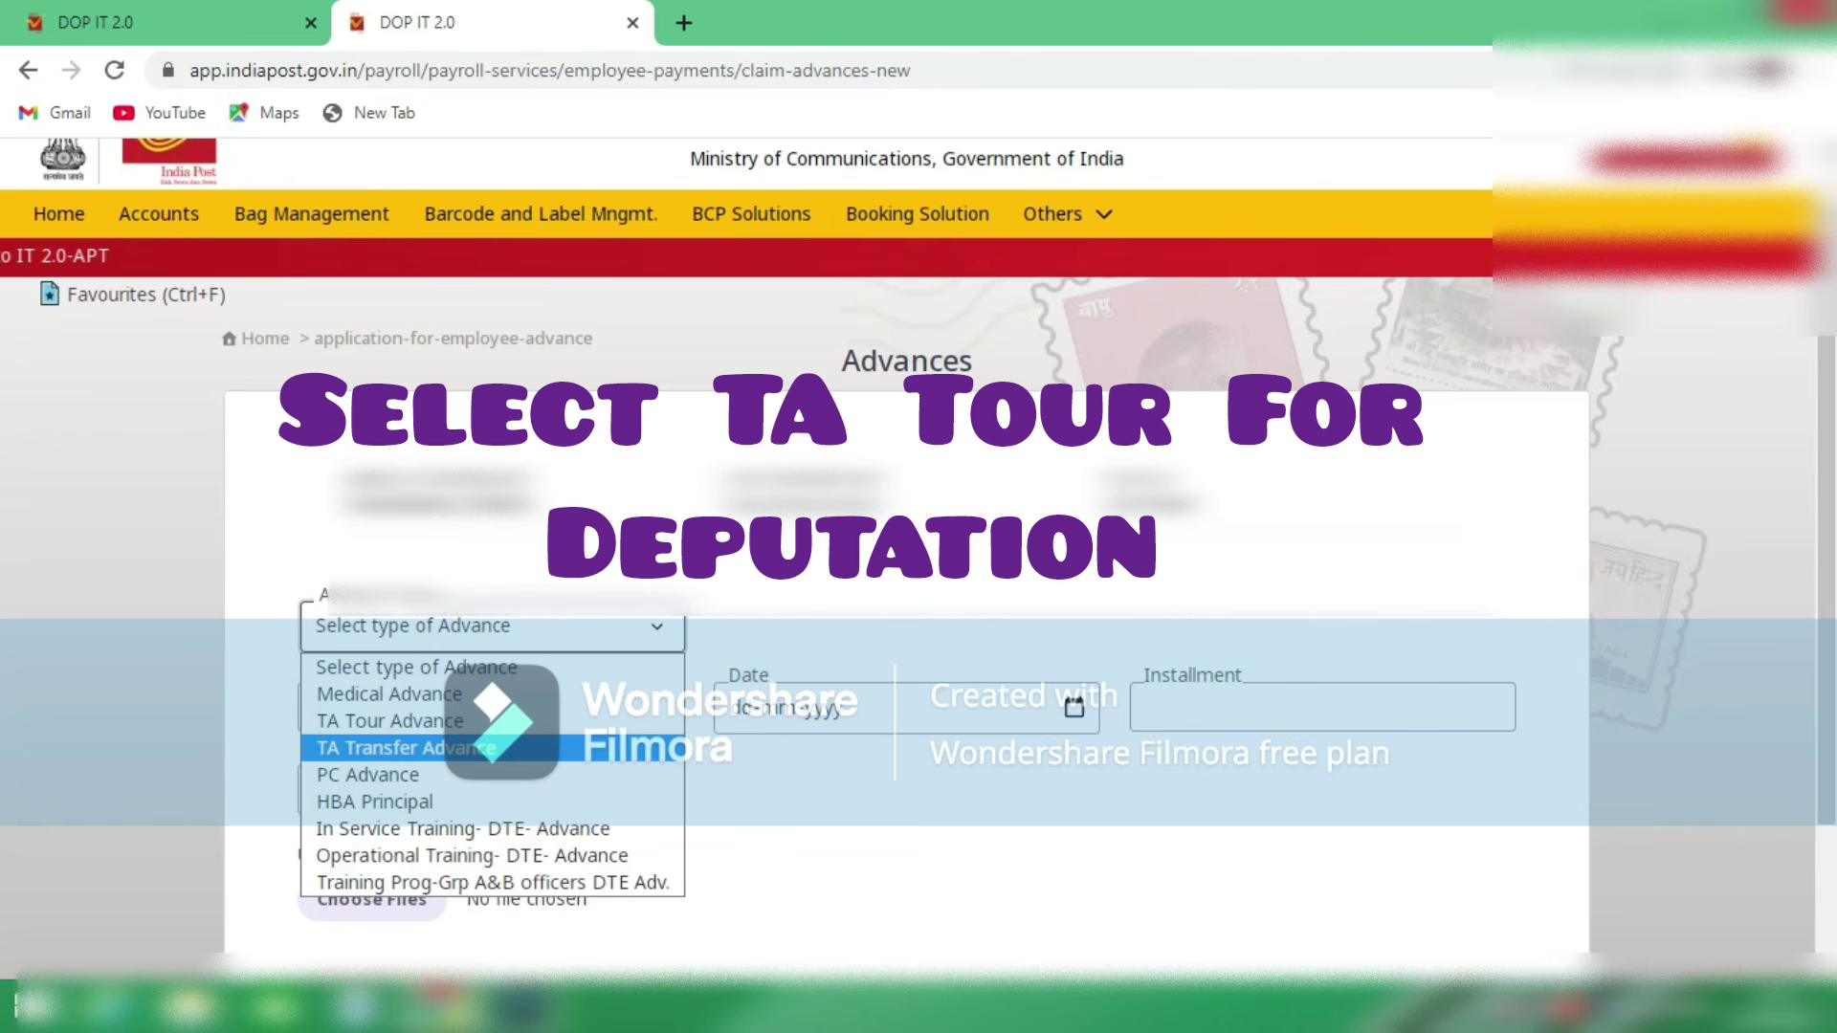
key(Down)
key(Down)
key(Down)
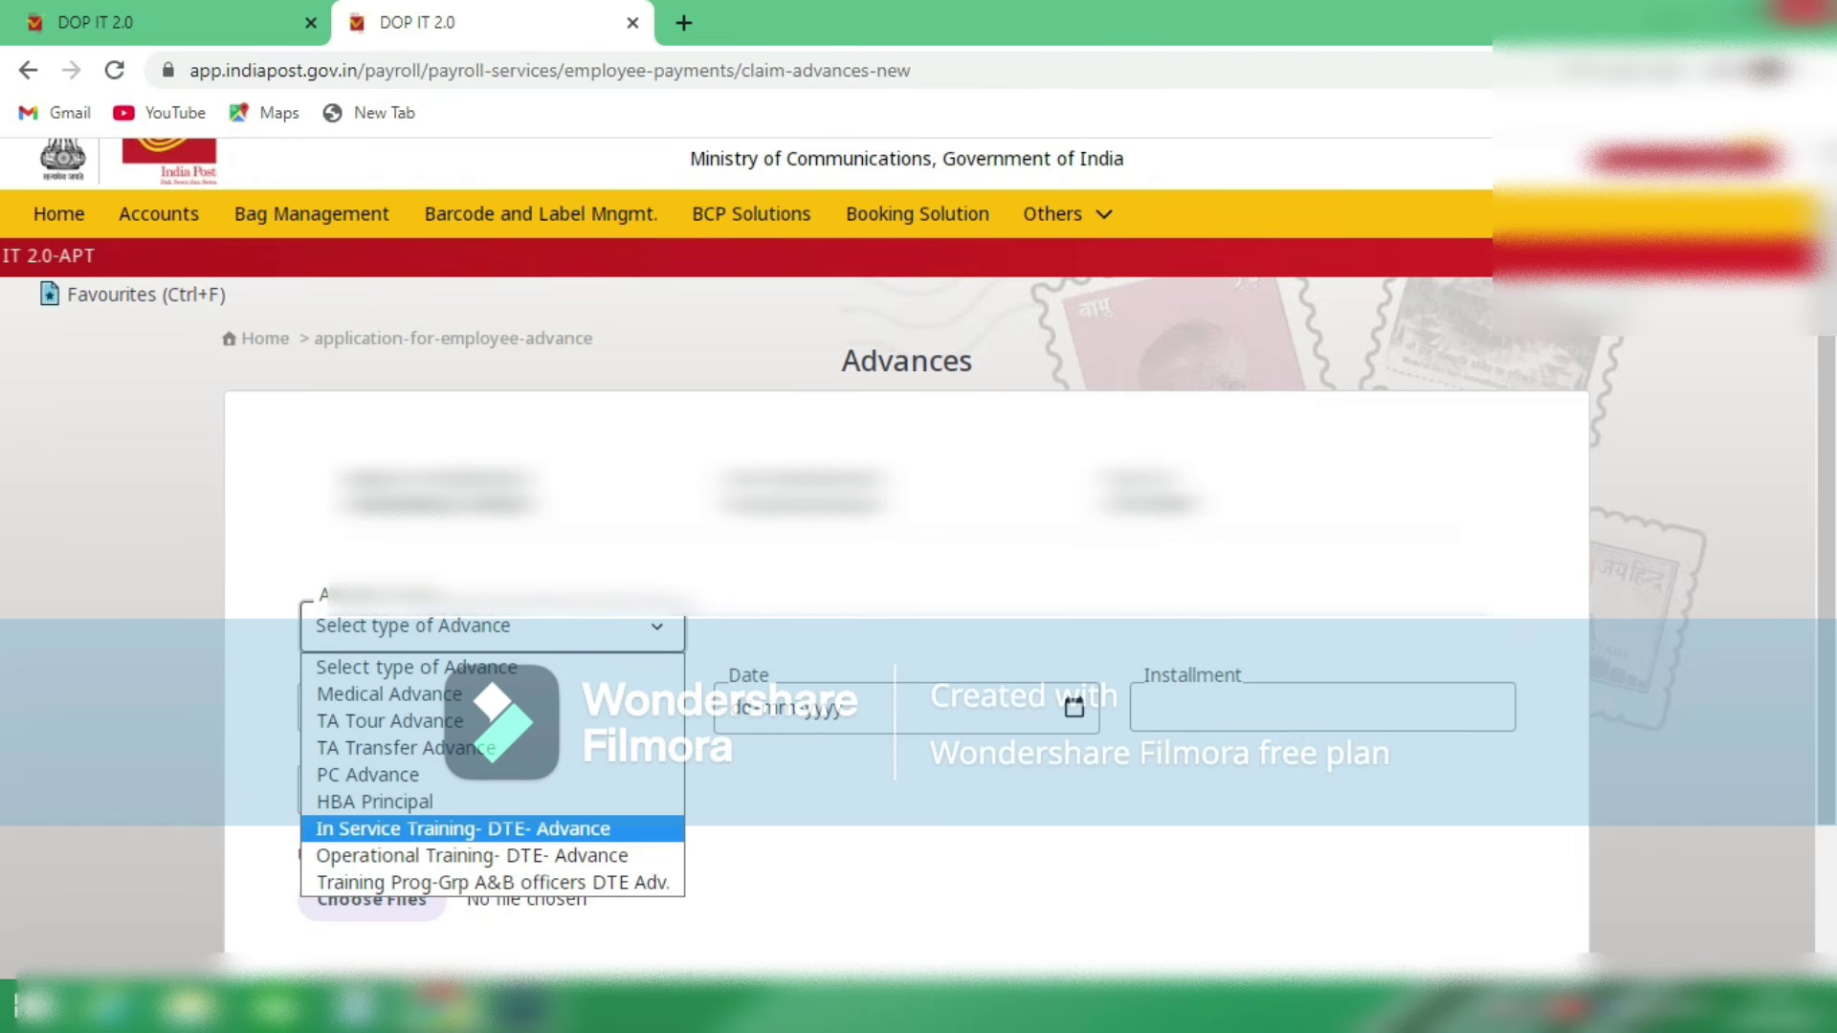
key(Up)
key(Up)
key(Up)
key(Up)
key(Up)
key(Down)
key(Down)
key(Down)
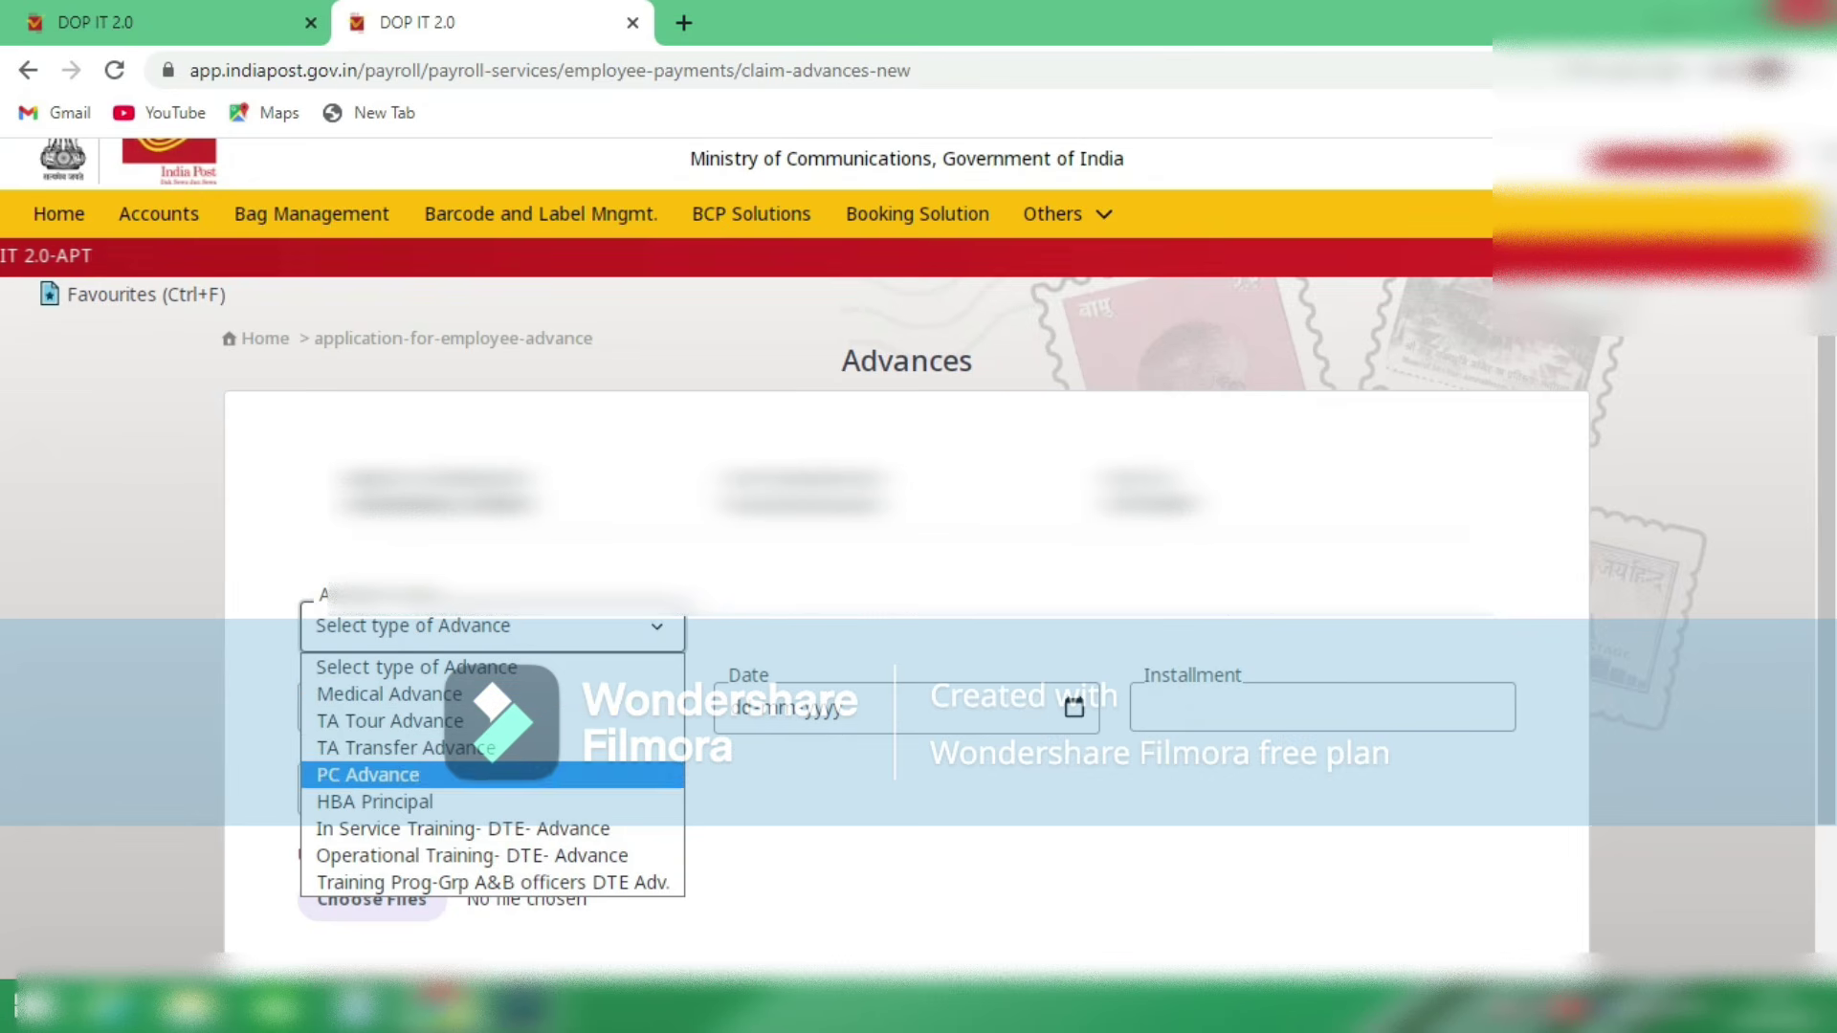
key(Up)
key(Up)
key(Up)
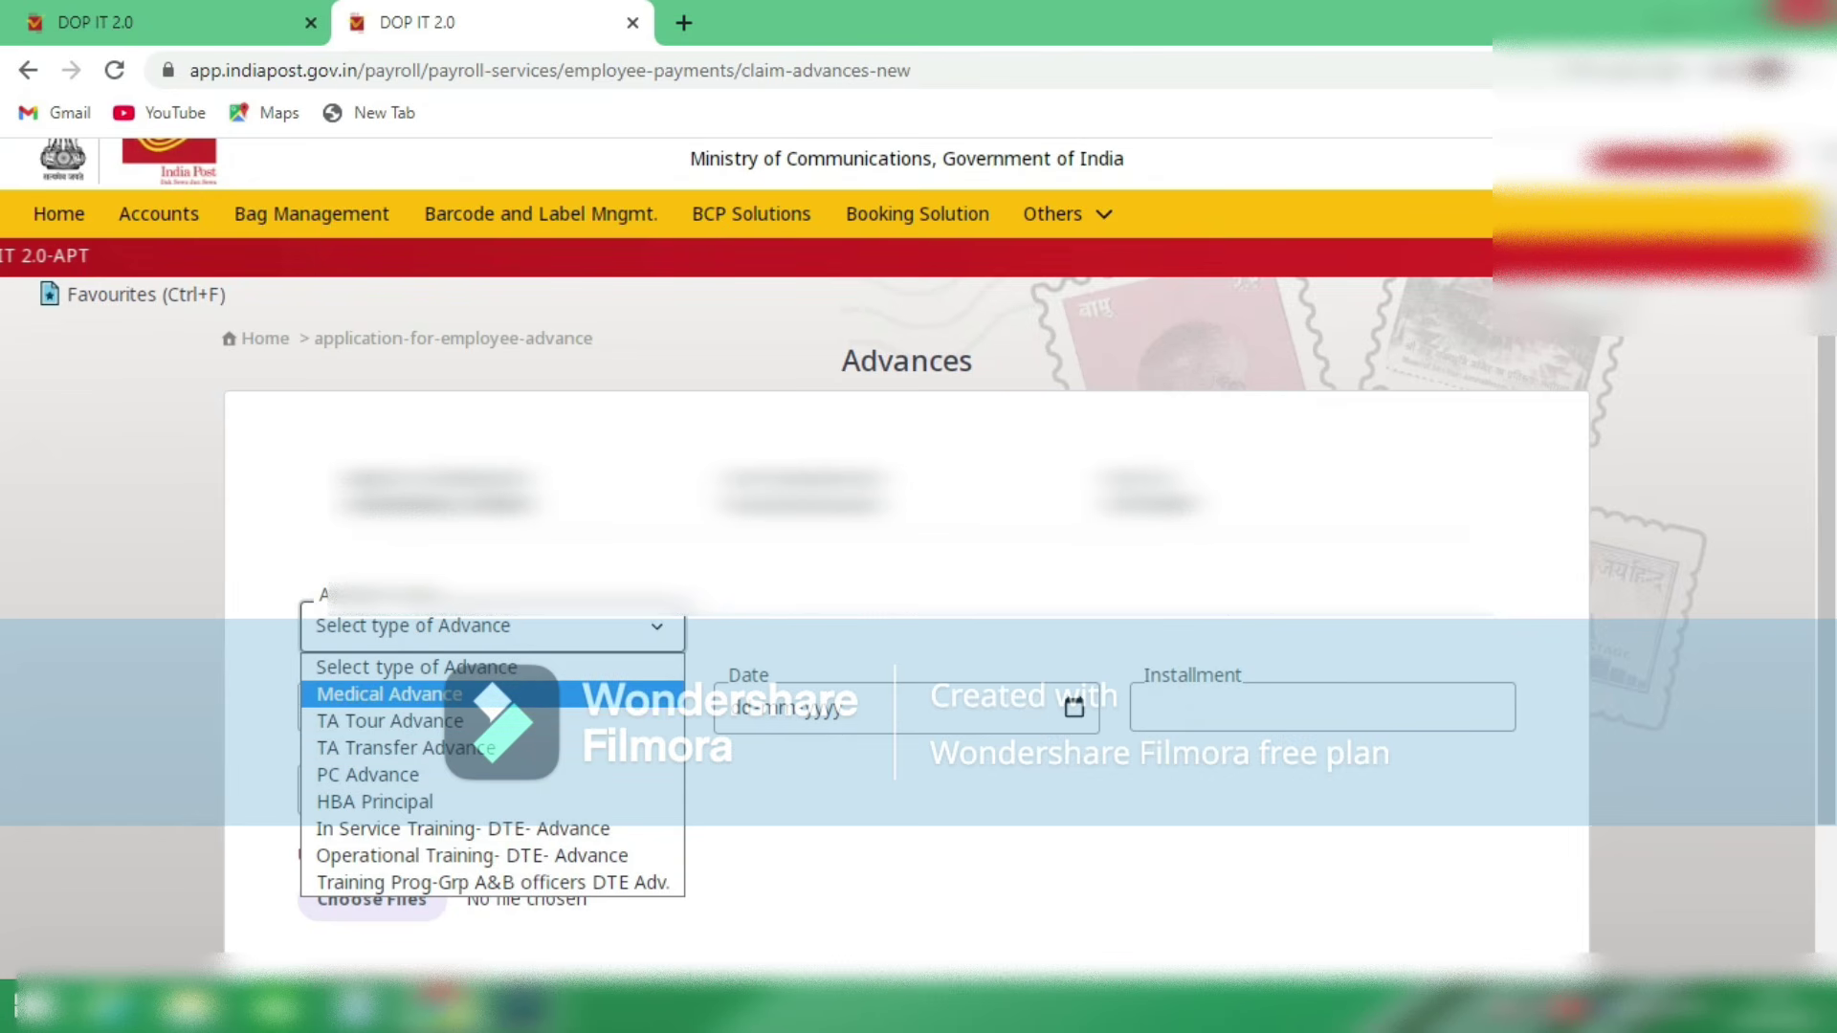
key(Return)
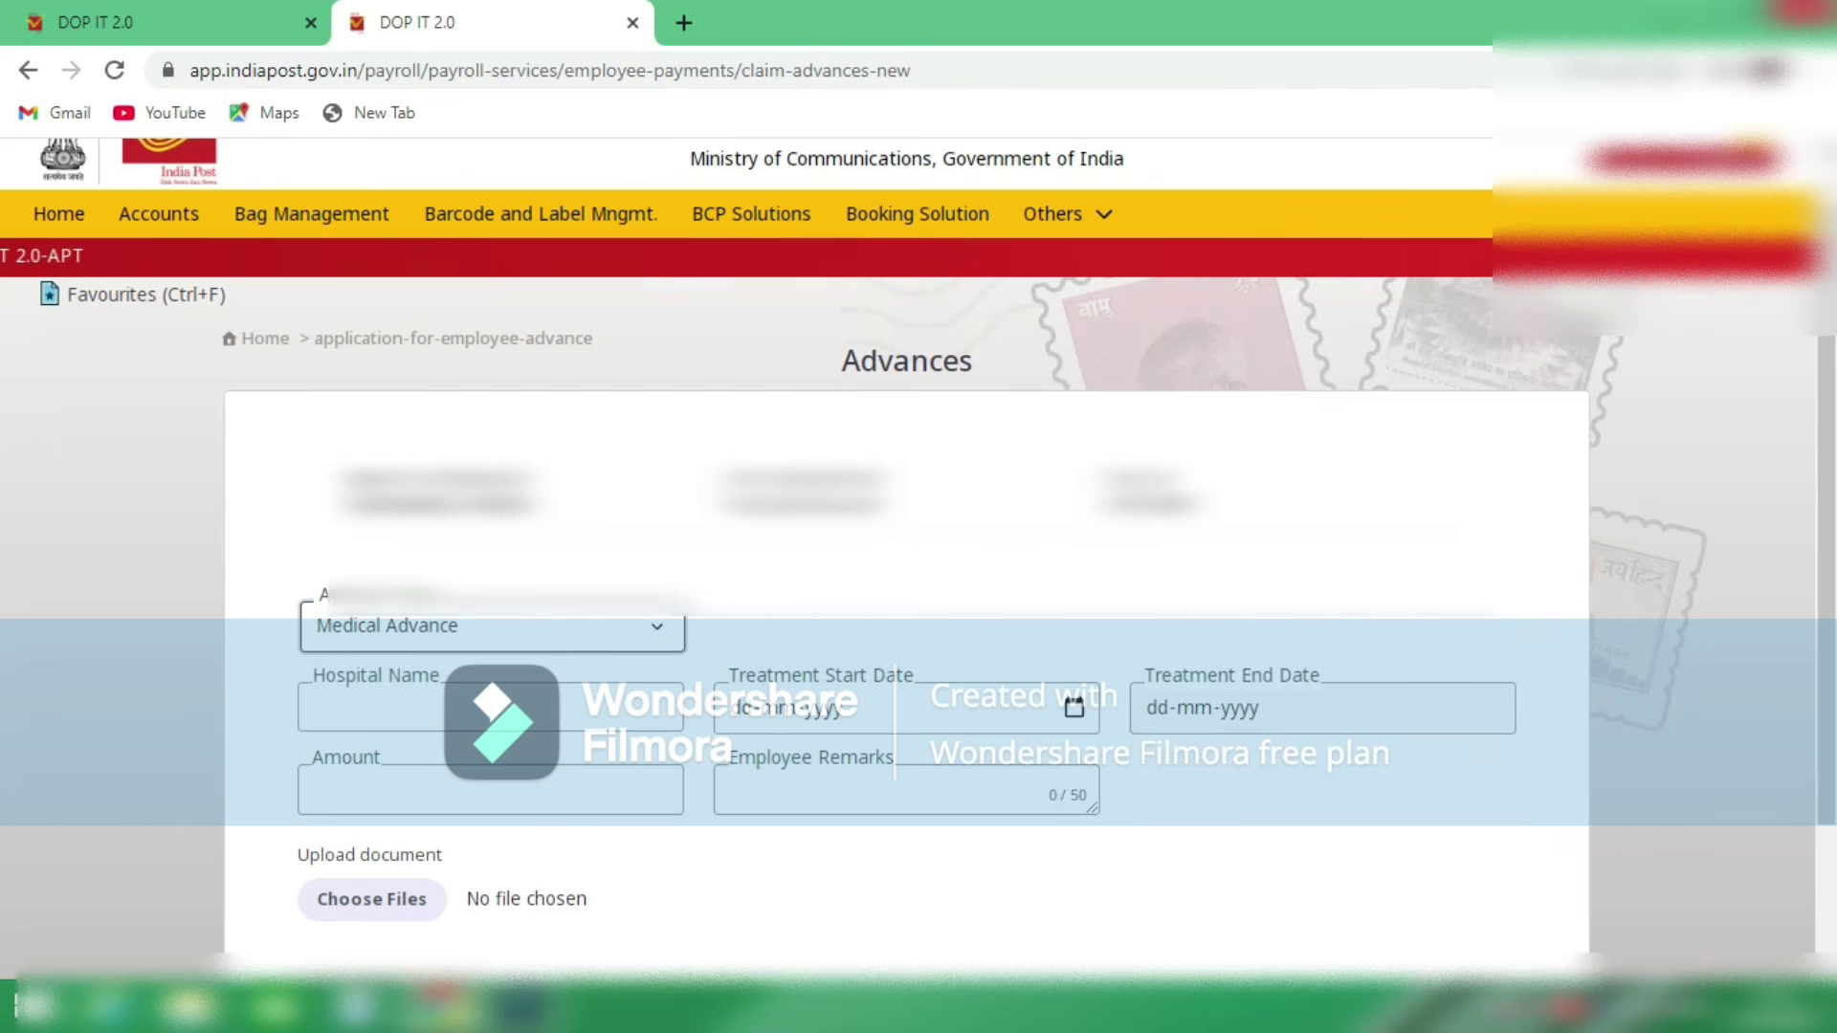
Step: Enter CIVIL HOSPITAL as the hospital name in the medical advance form
click(402, 708)
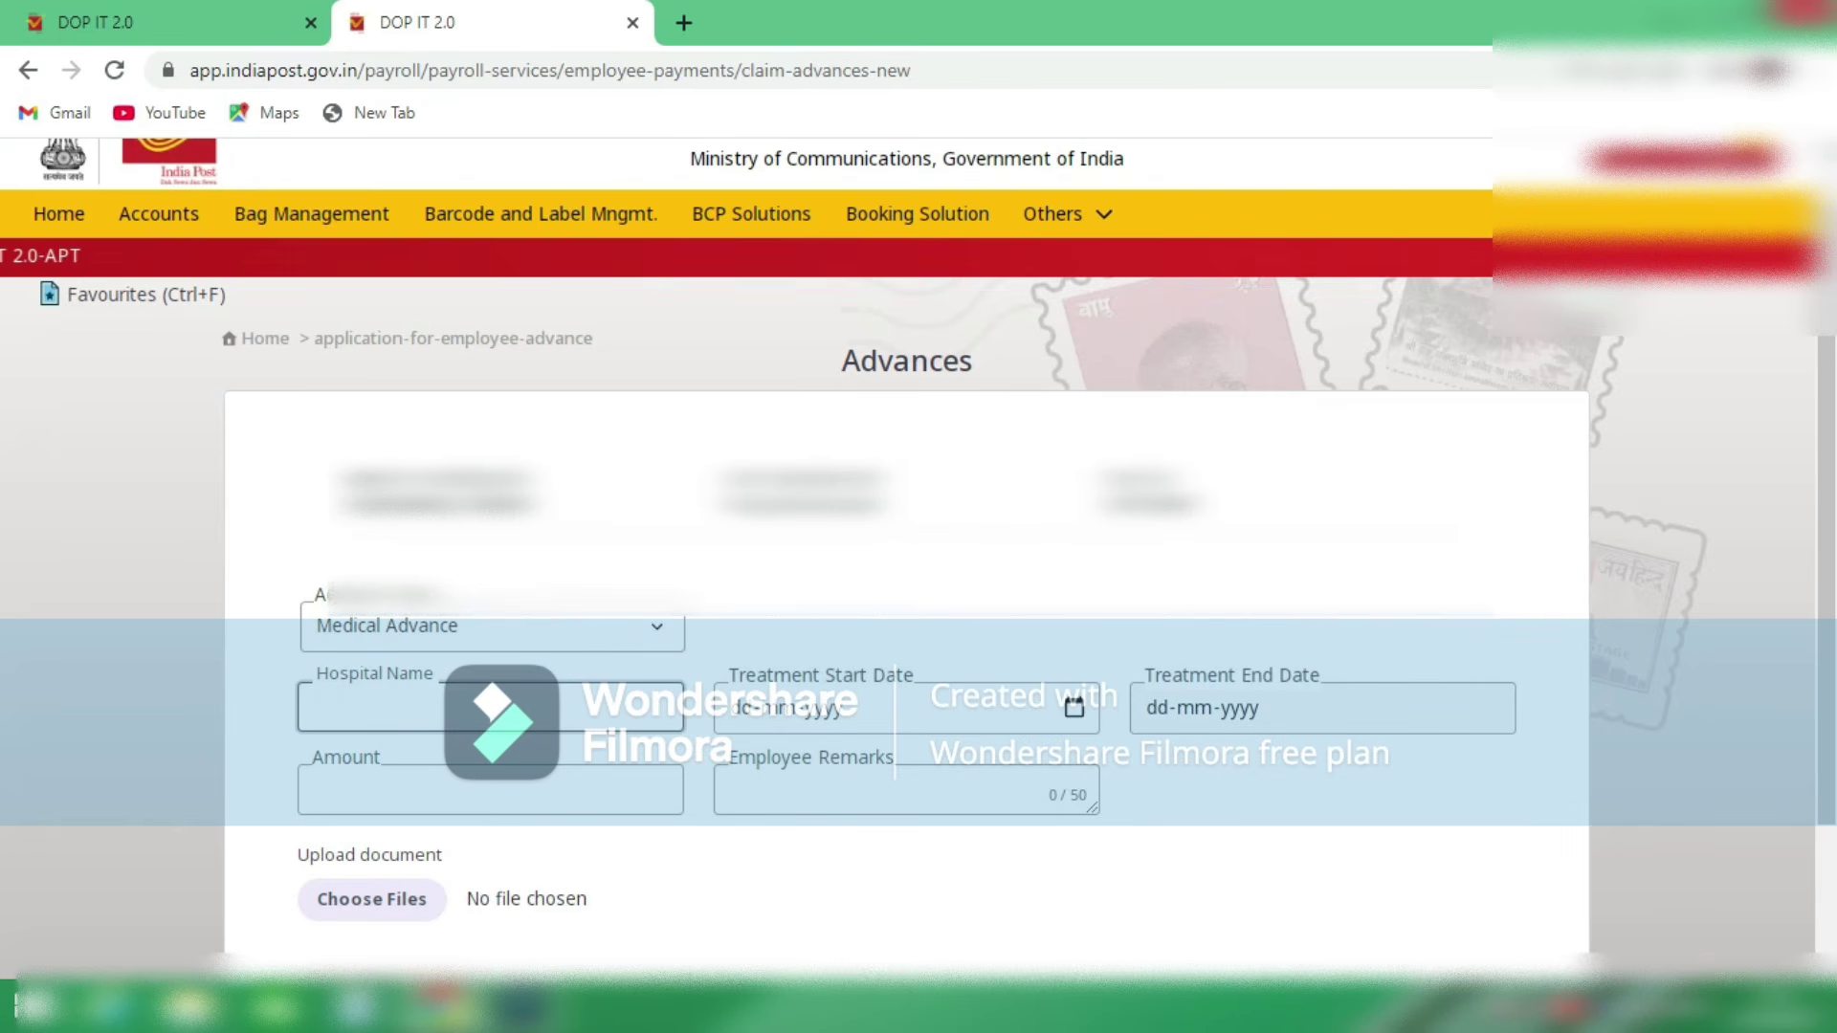
text(VI)
key(BackSpace)
key(BackSpace)
text(CIVIL HOSPITAL)
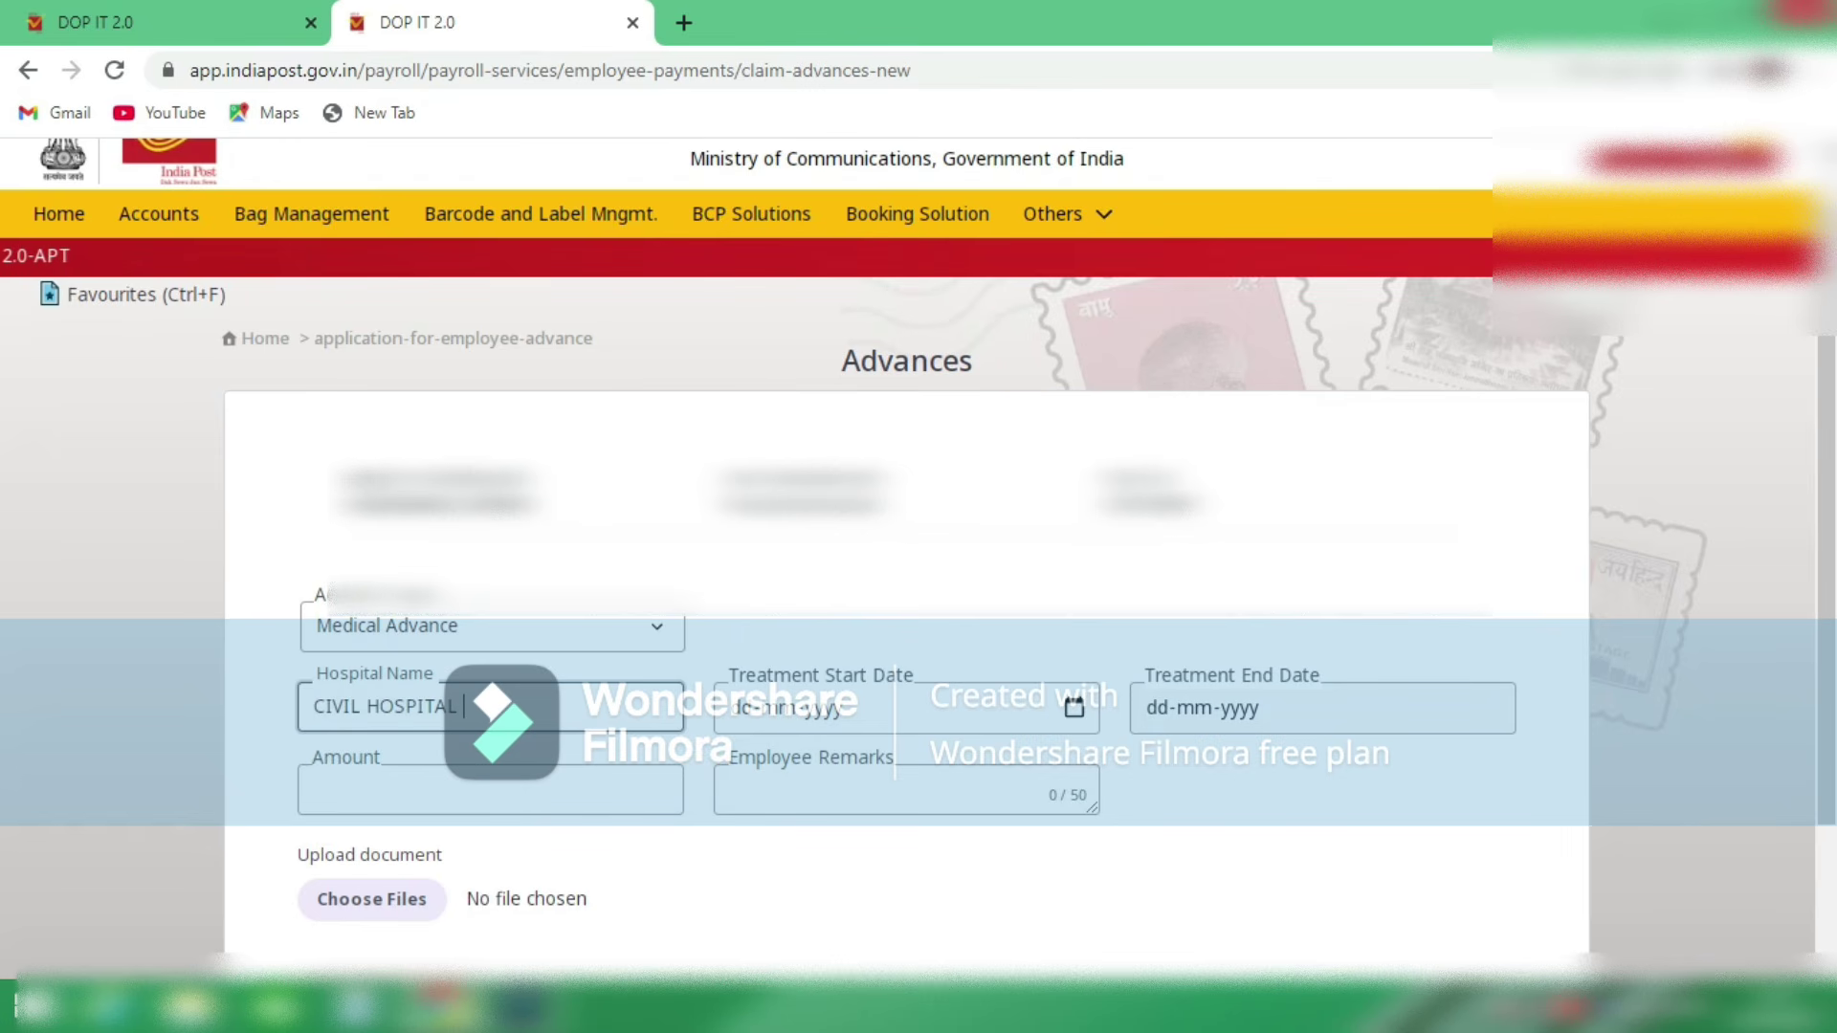
Step: Set the treatment start date to 30-09-2025 and the treatment end date to 02-10-2025
key(Tab)
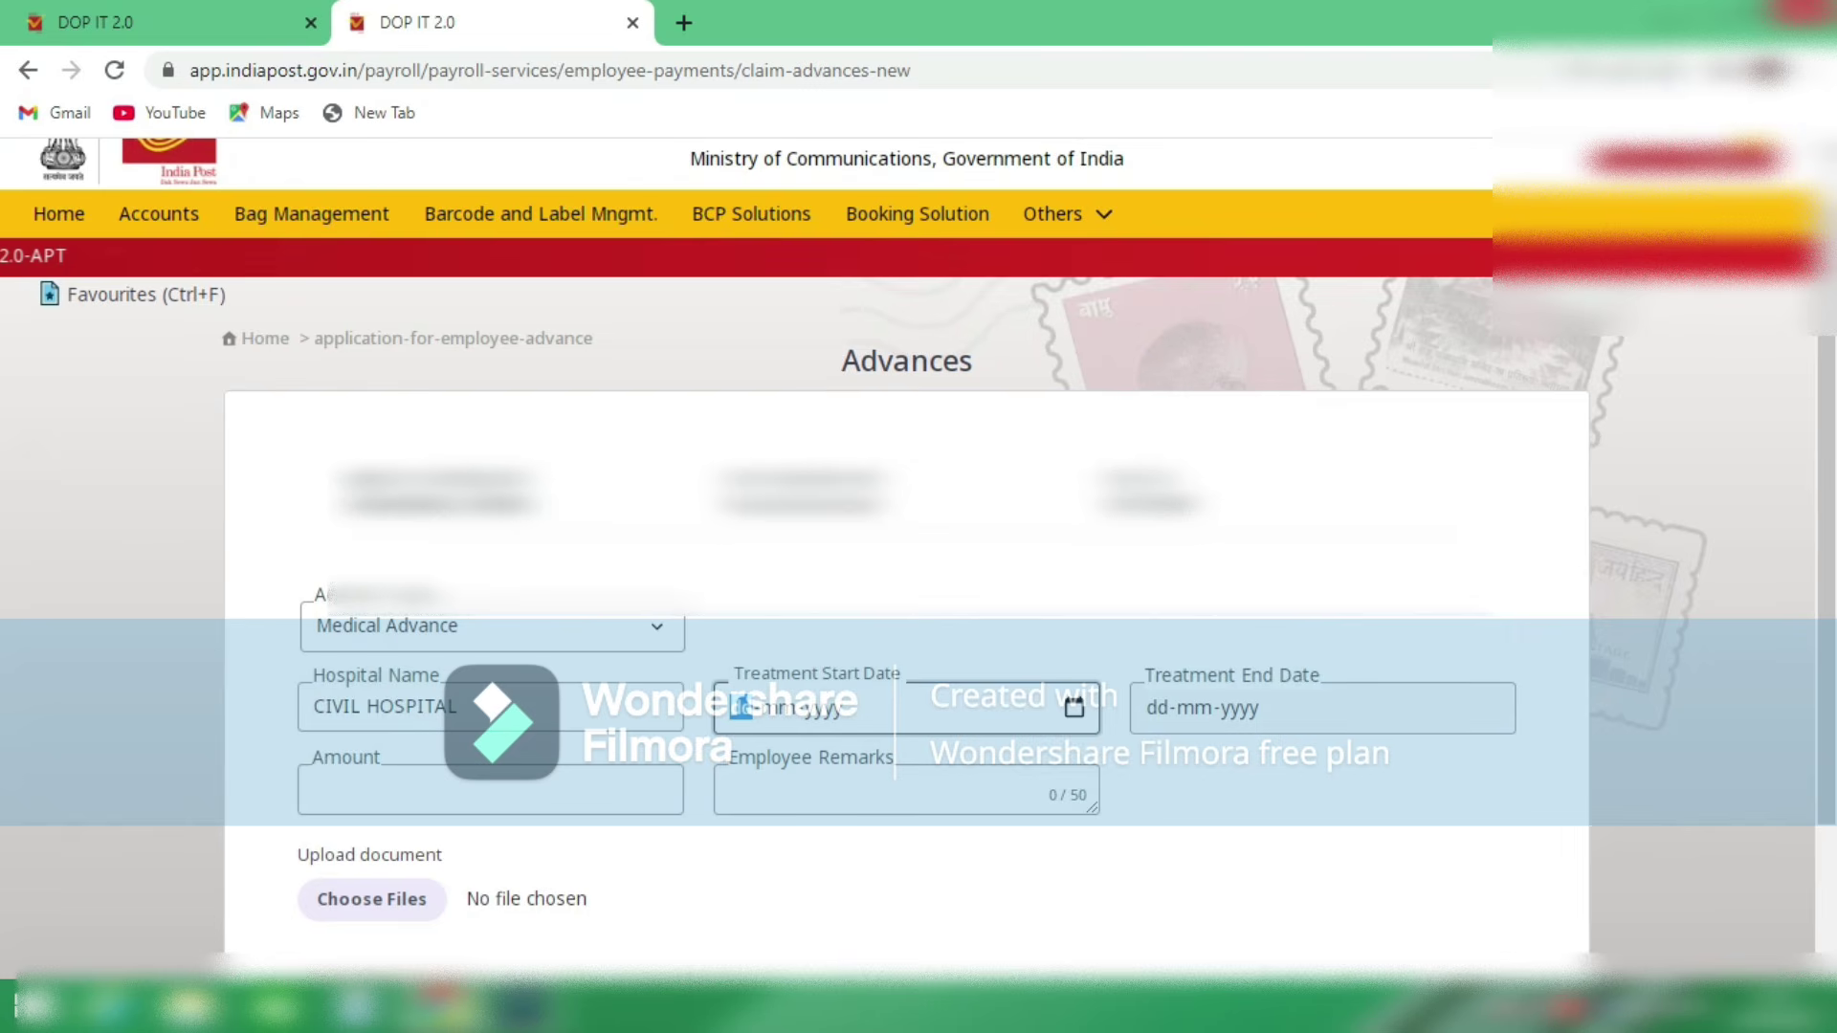
key(space)
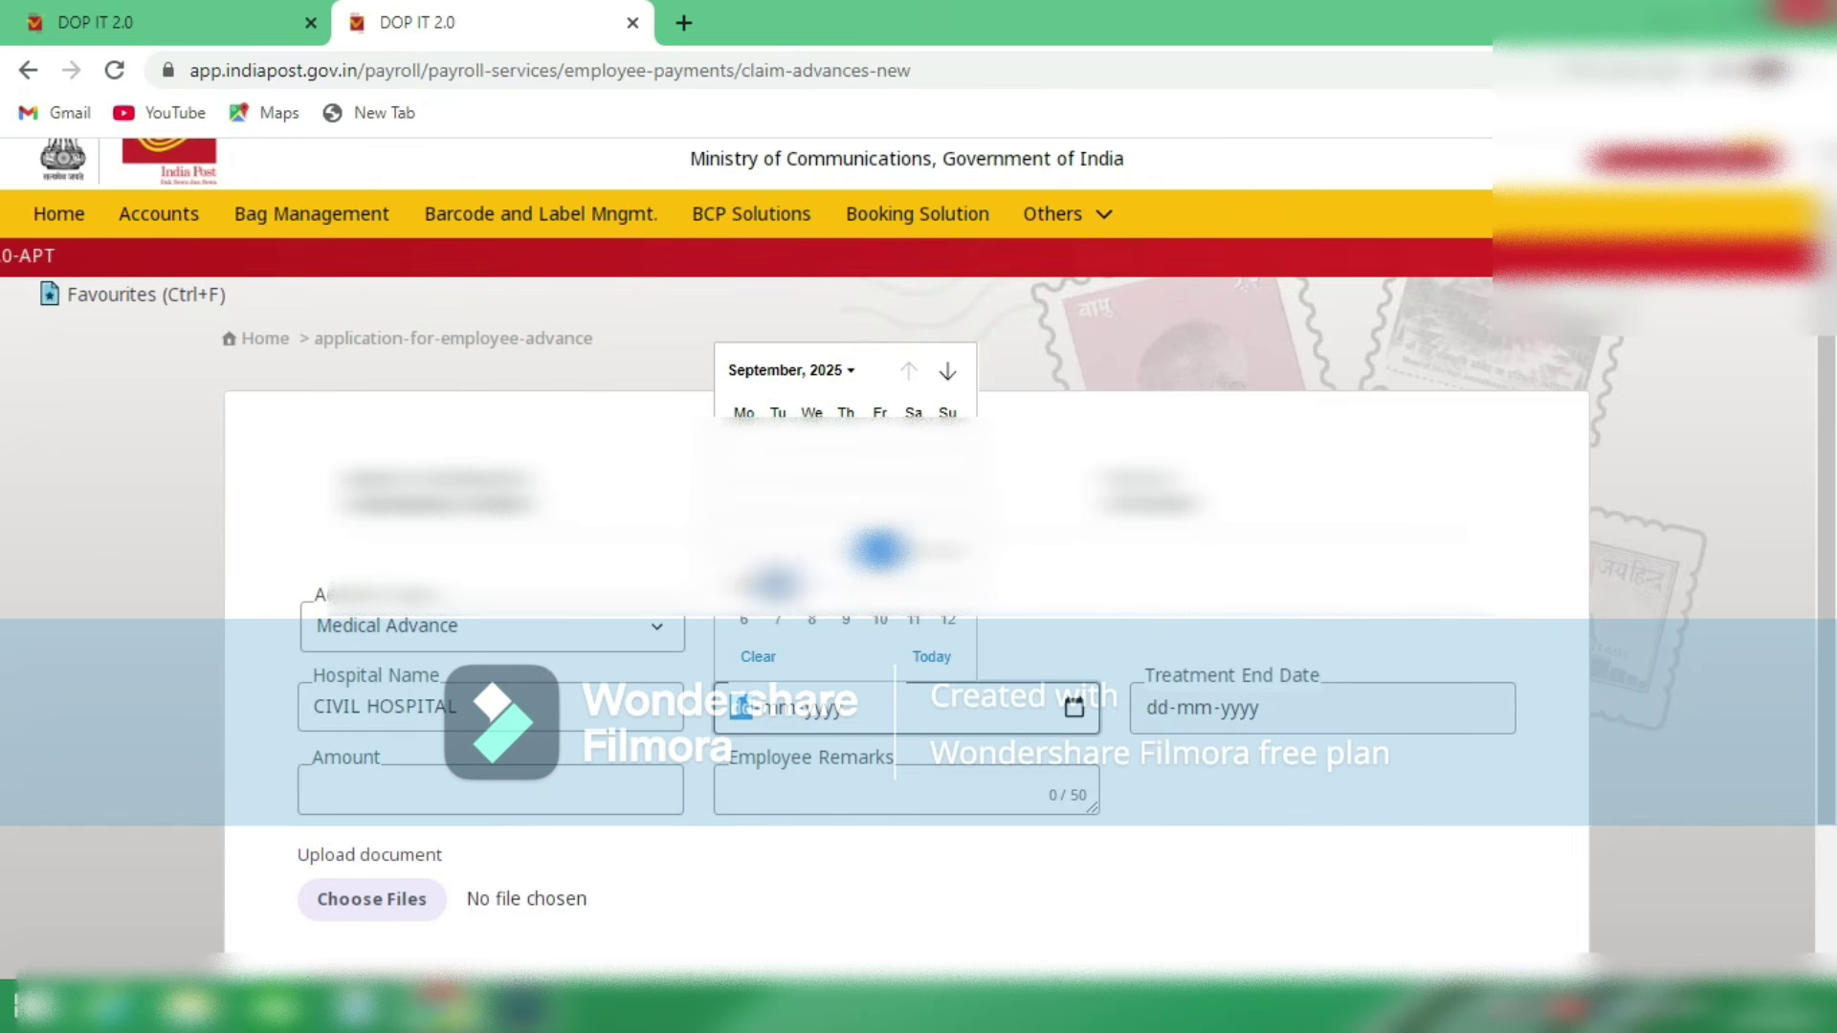
click(879, 546)
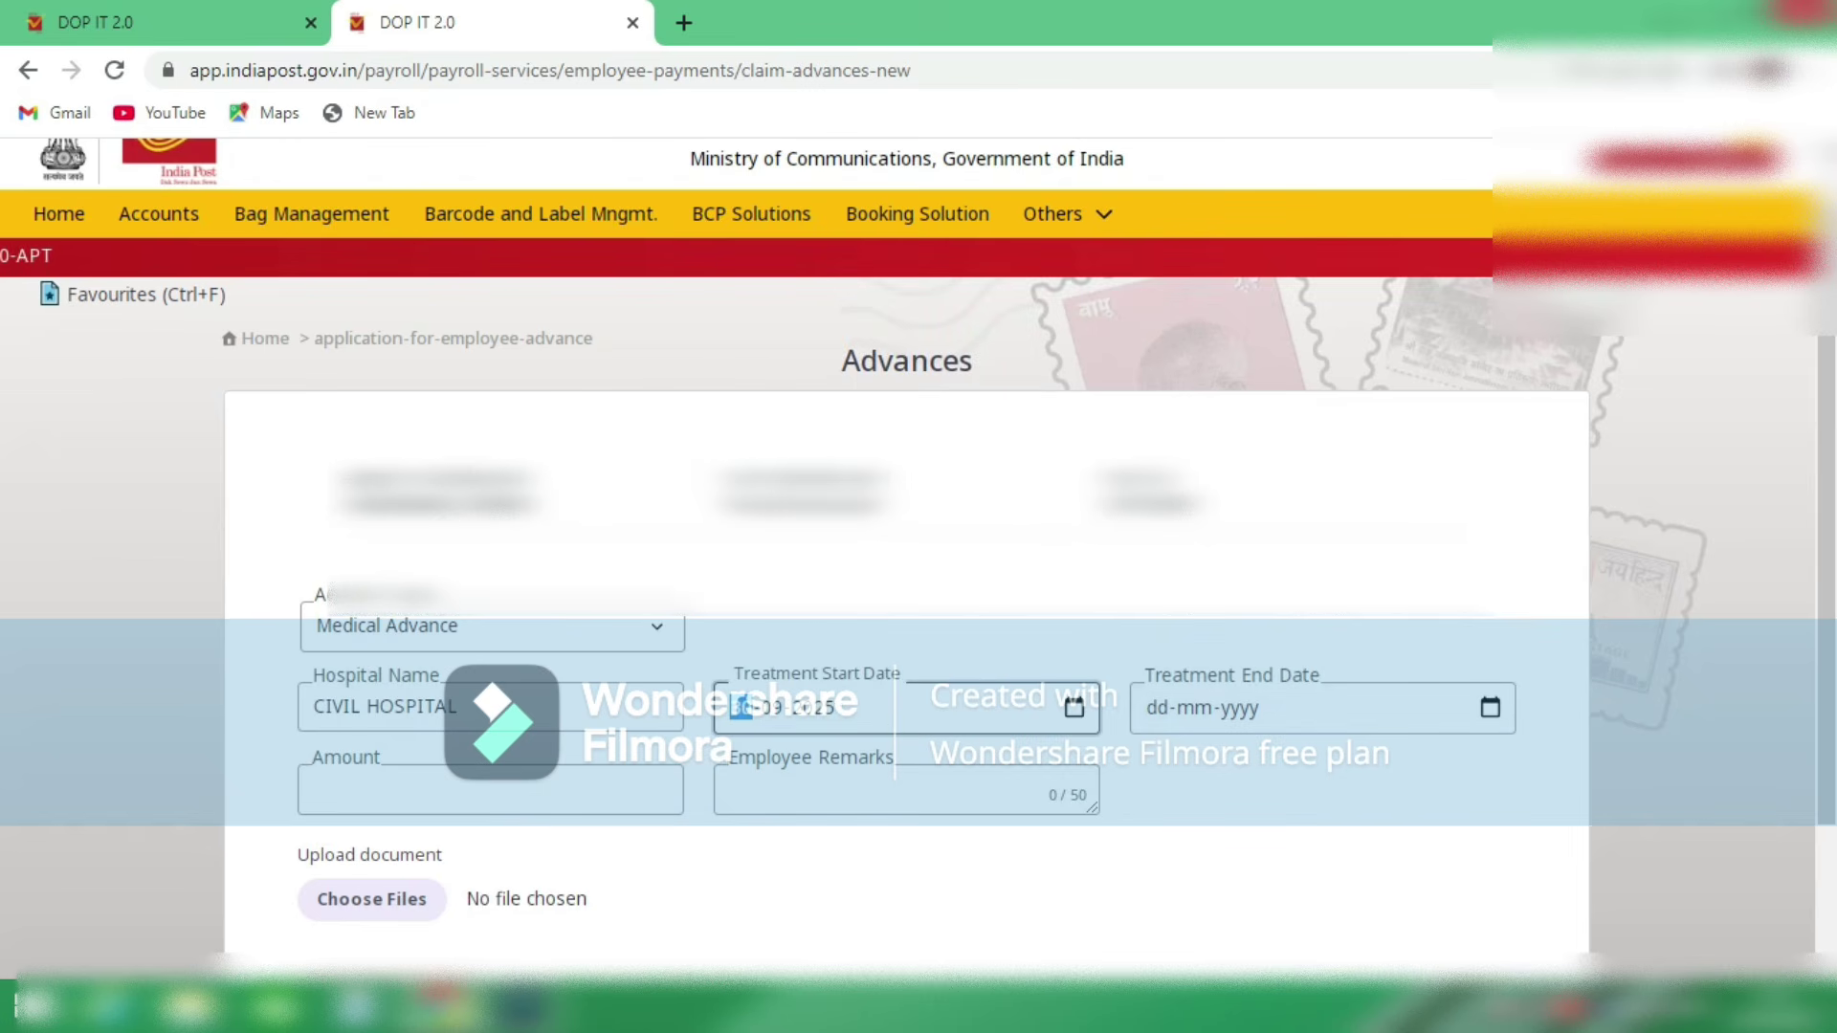
click(1490, 708)
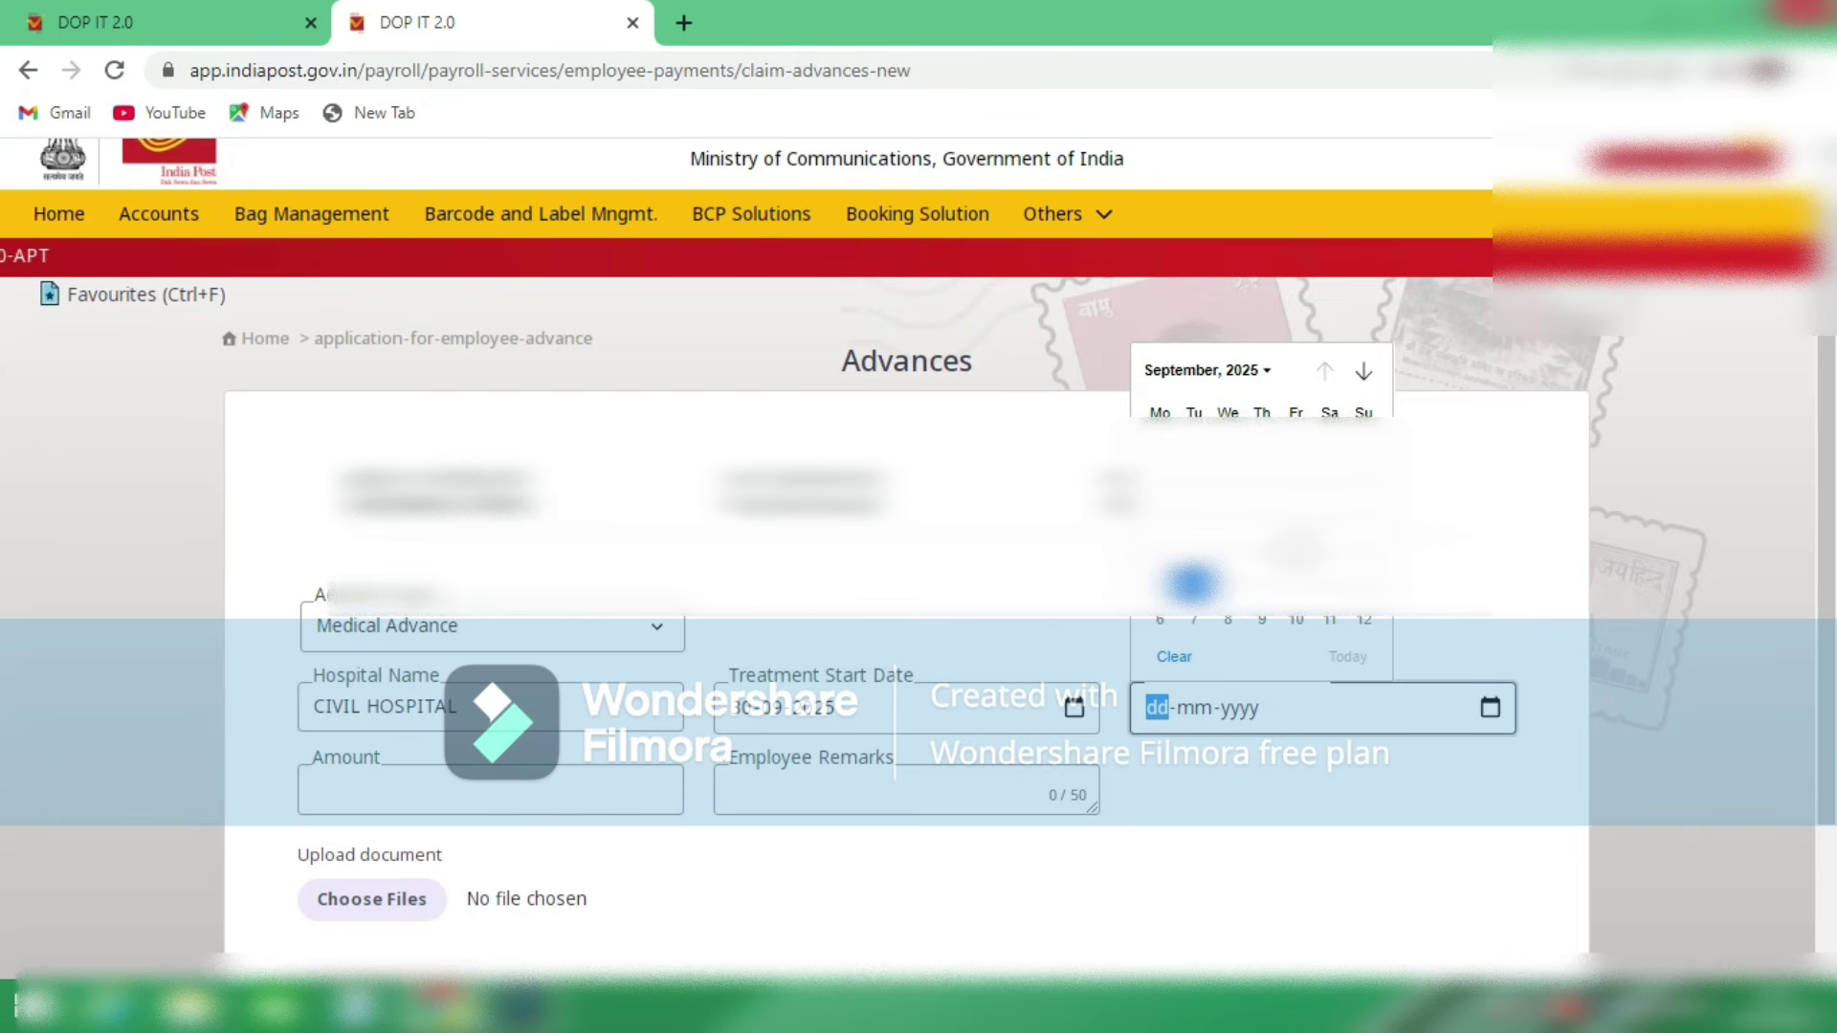
click(1191, 582)
click(1413, 587)
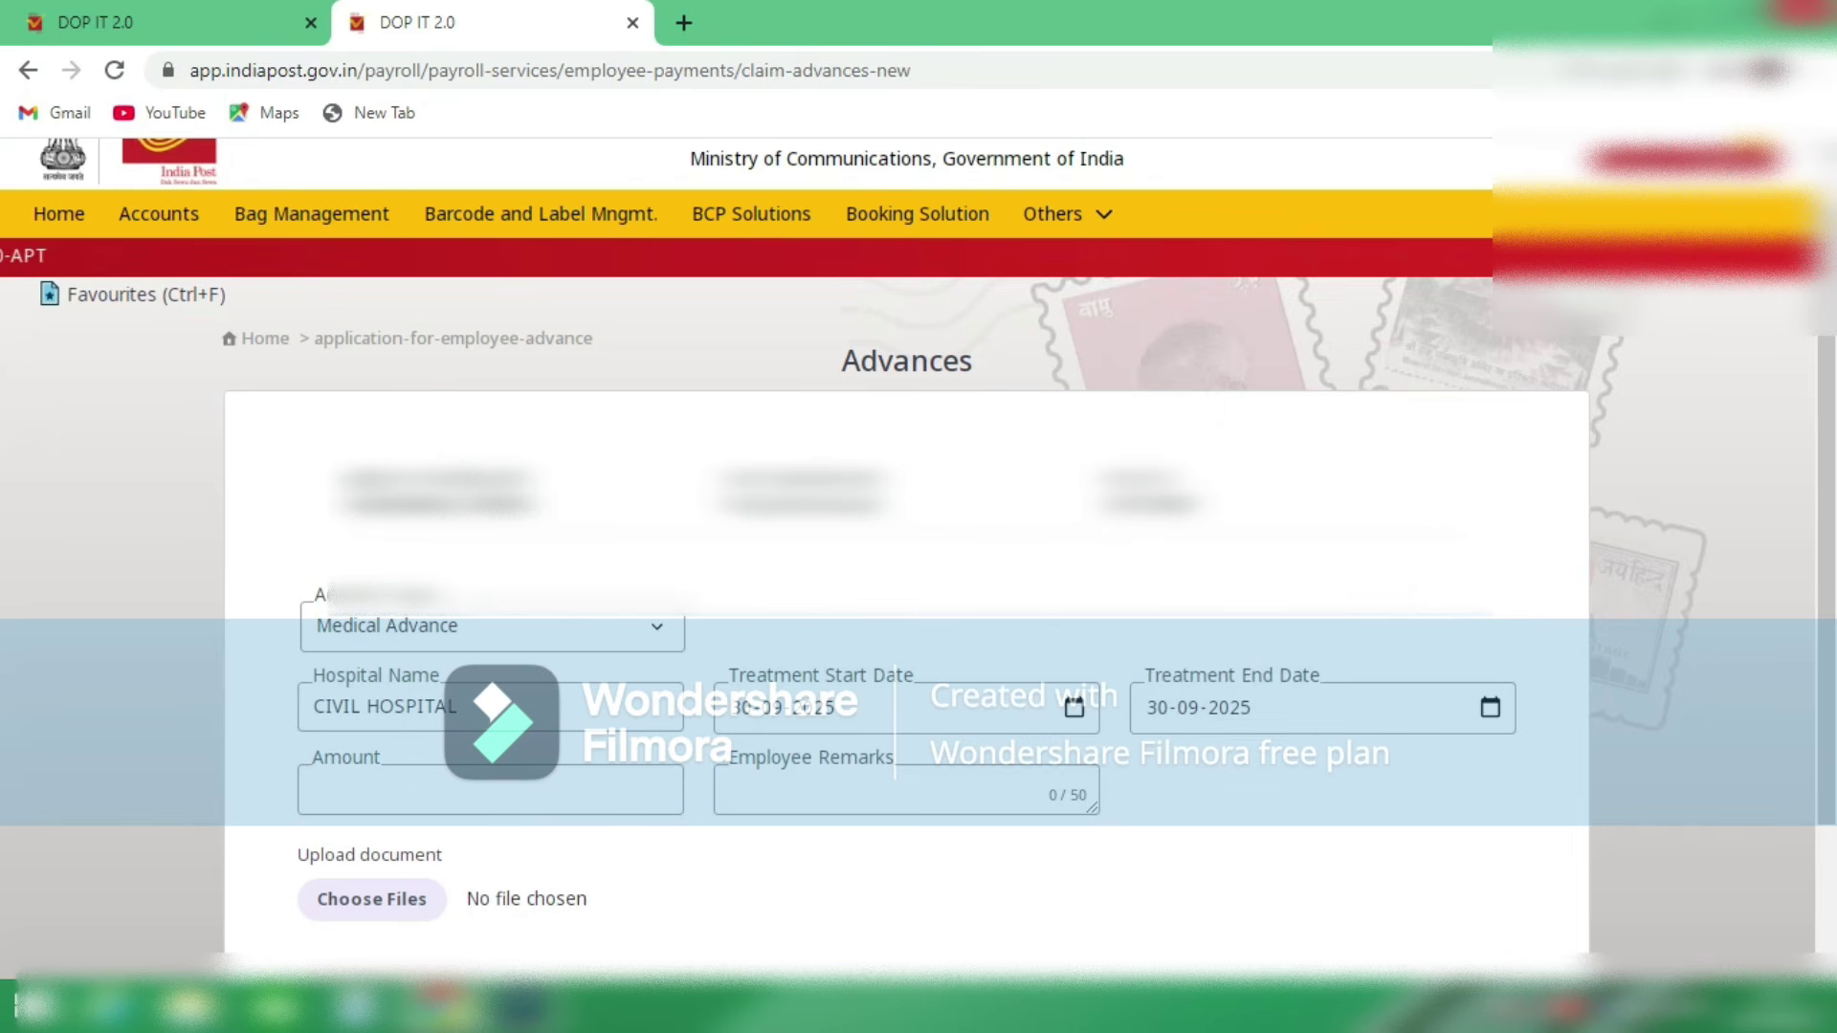
click(1489, 708)
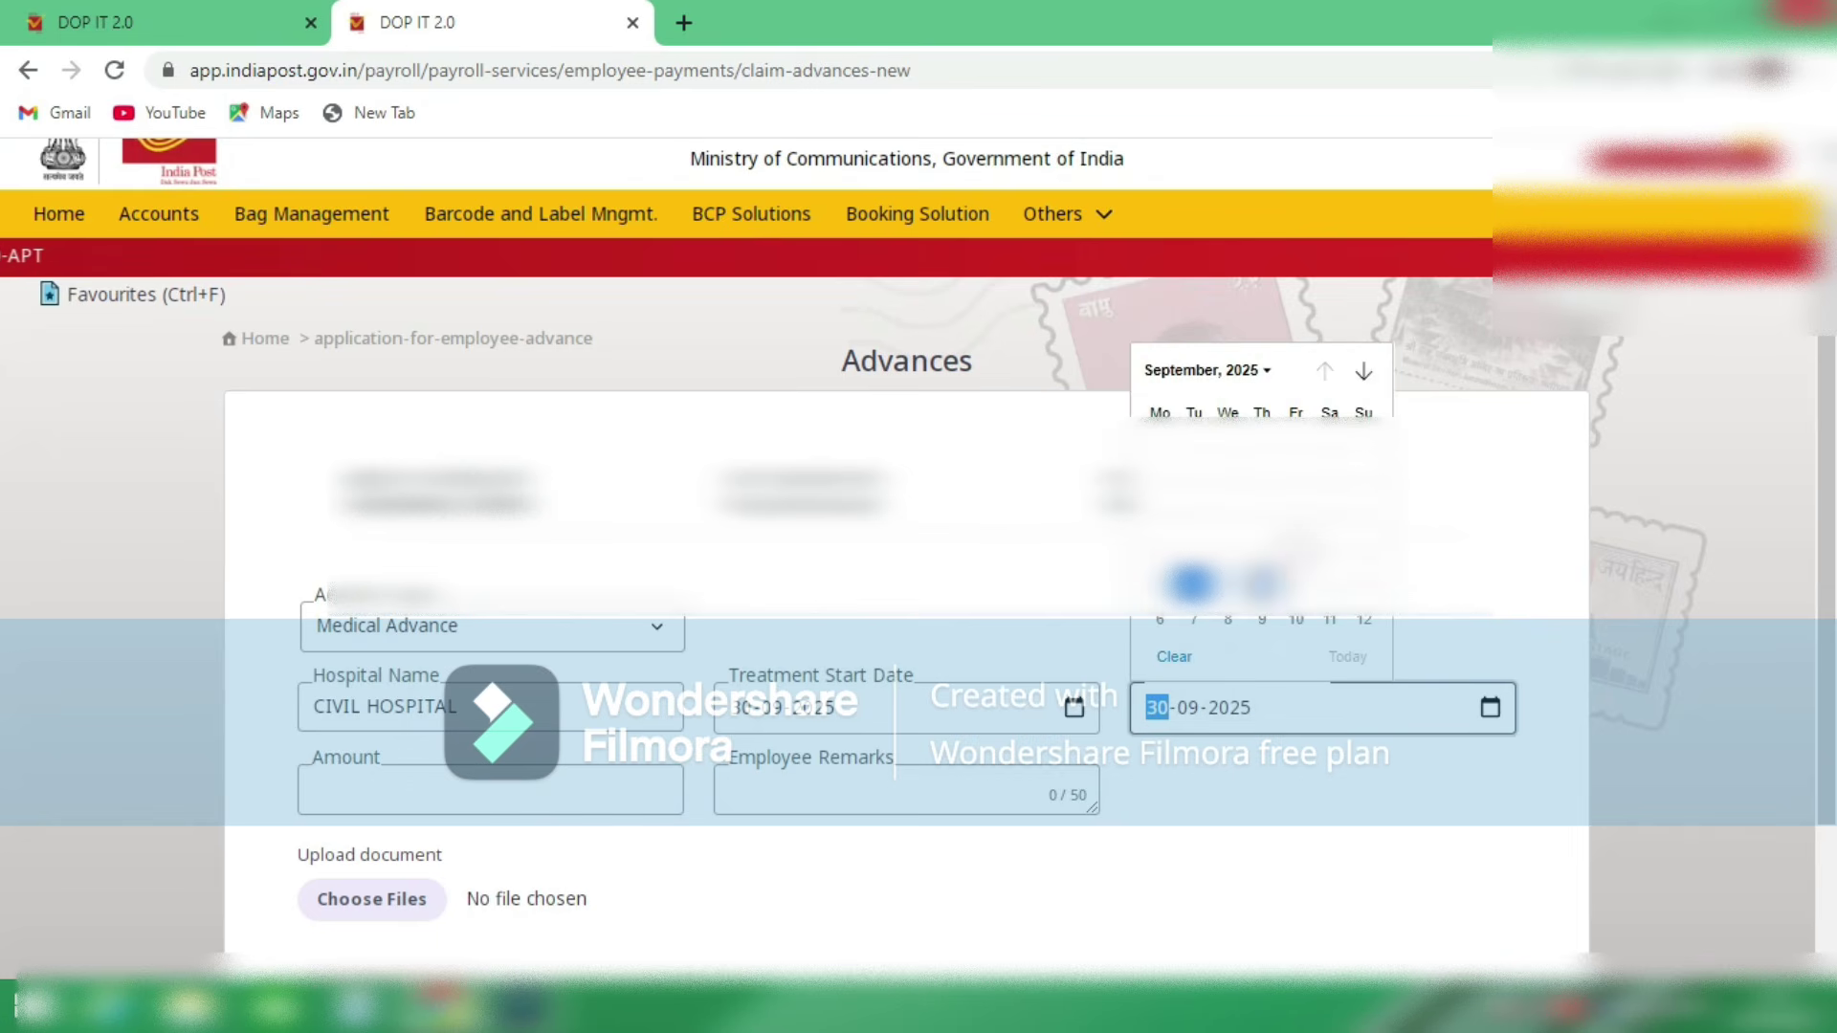
click(1262, 583)
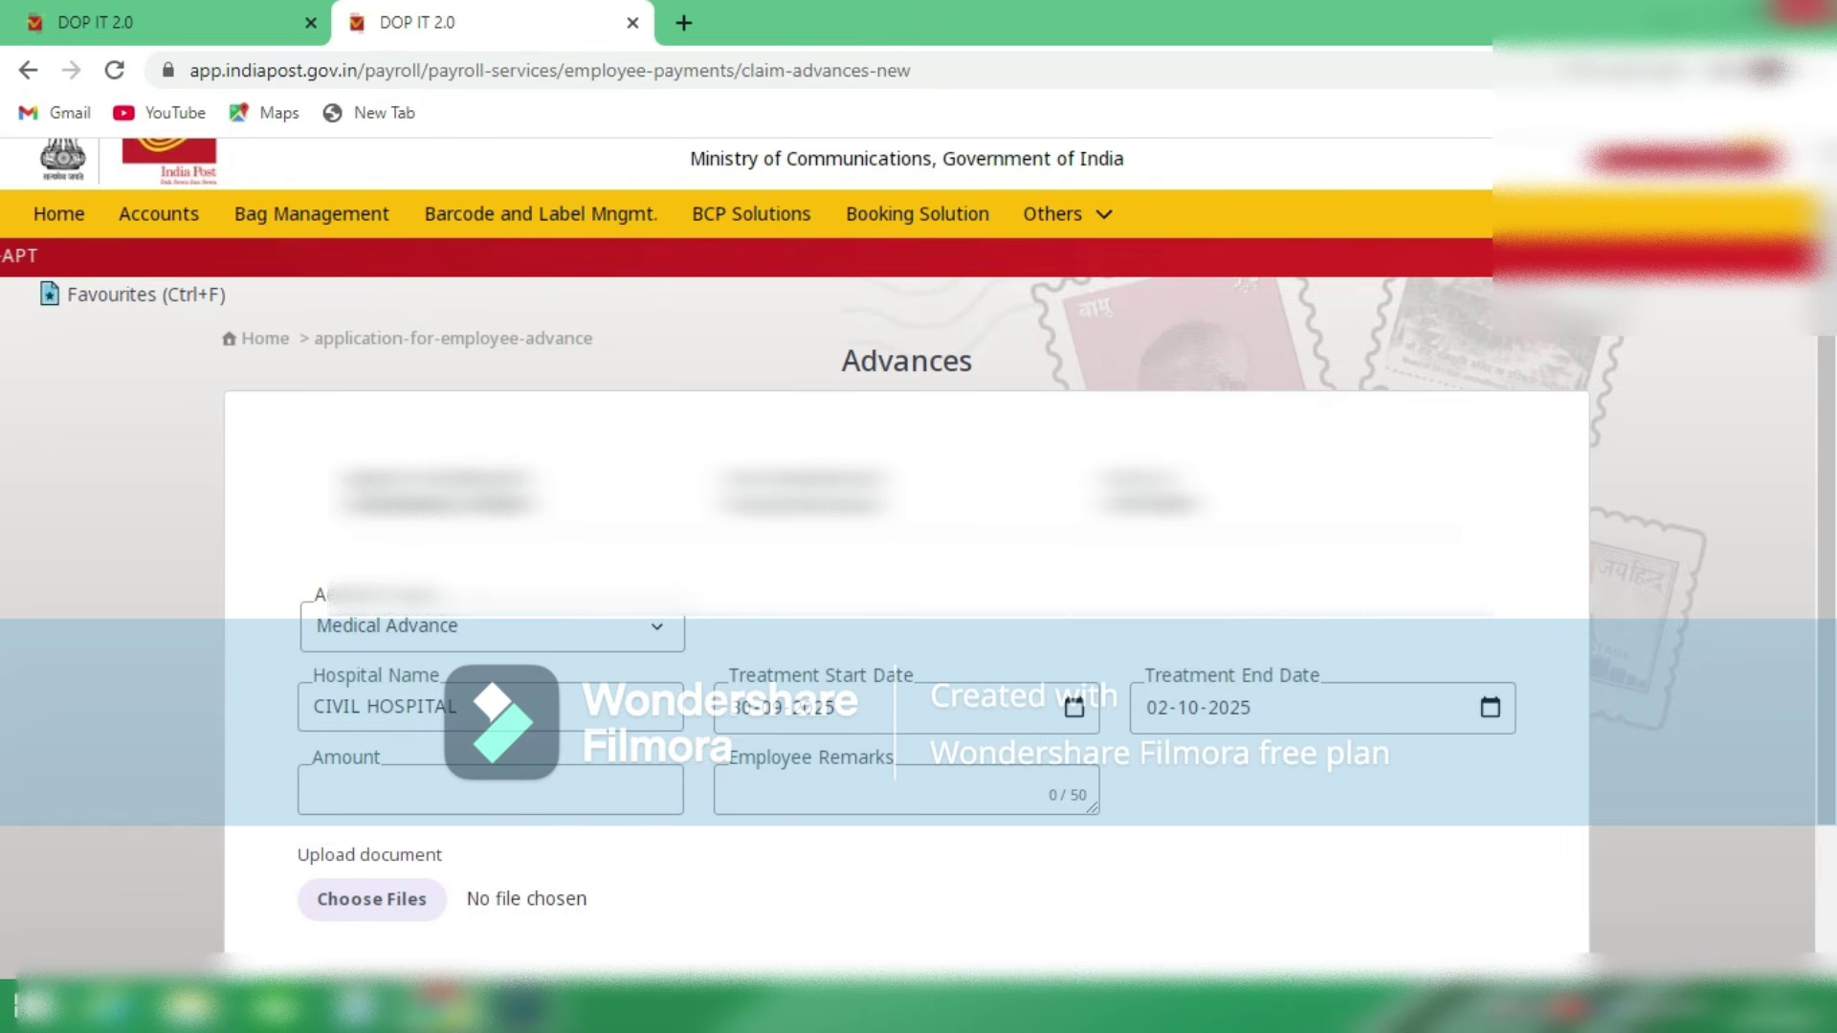
Step: Enter 50000 as the medical advance amount
click(490, 790)
text(5)
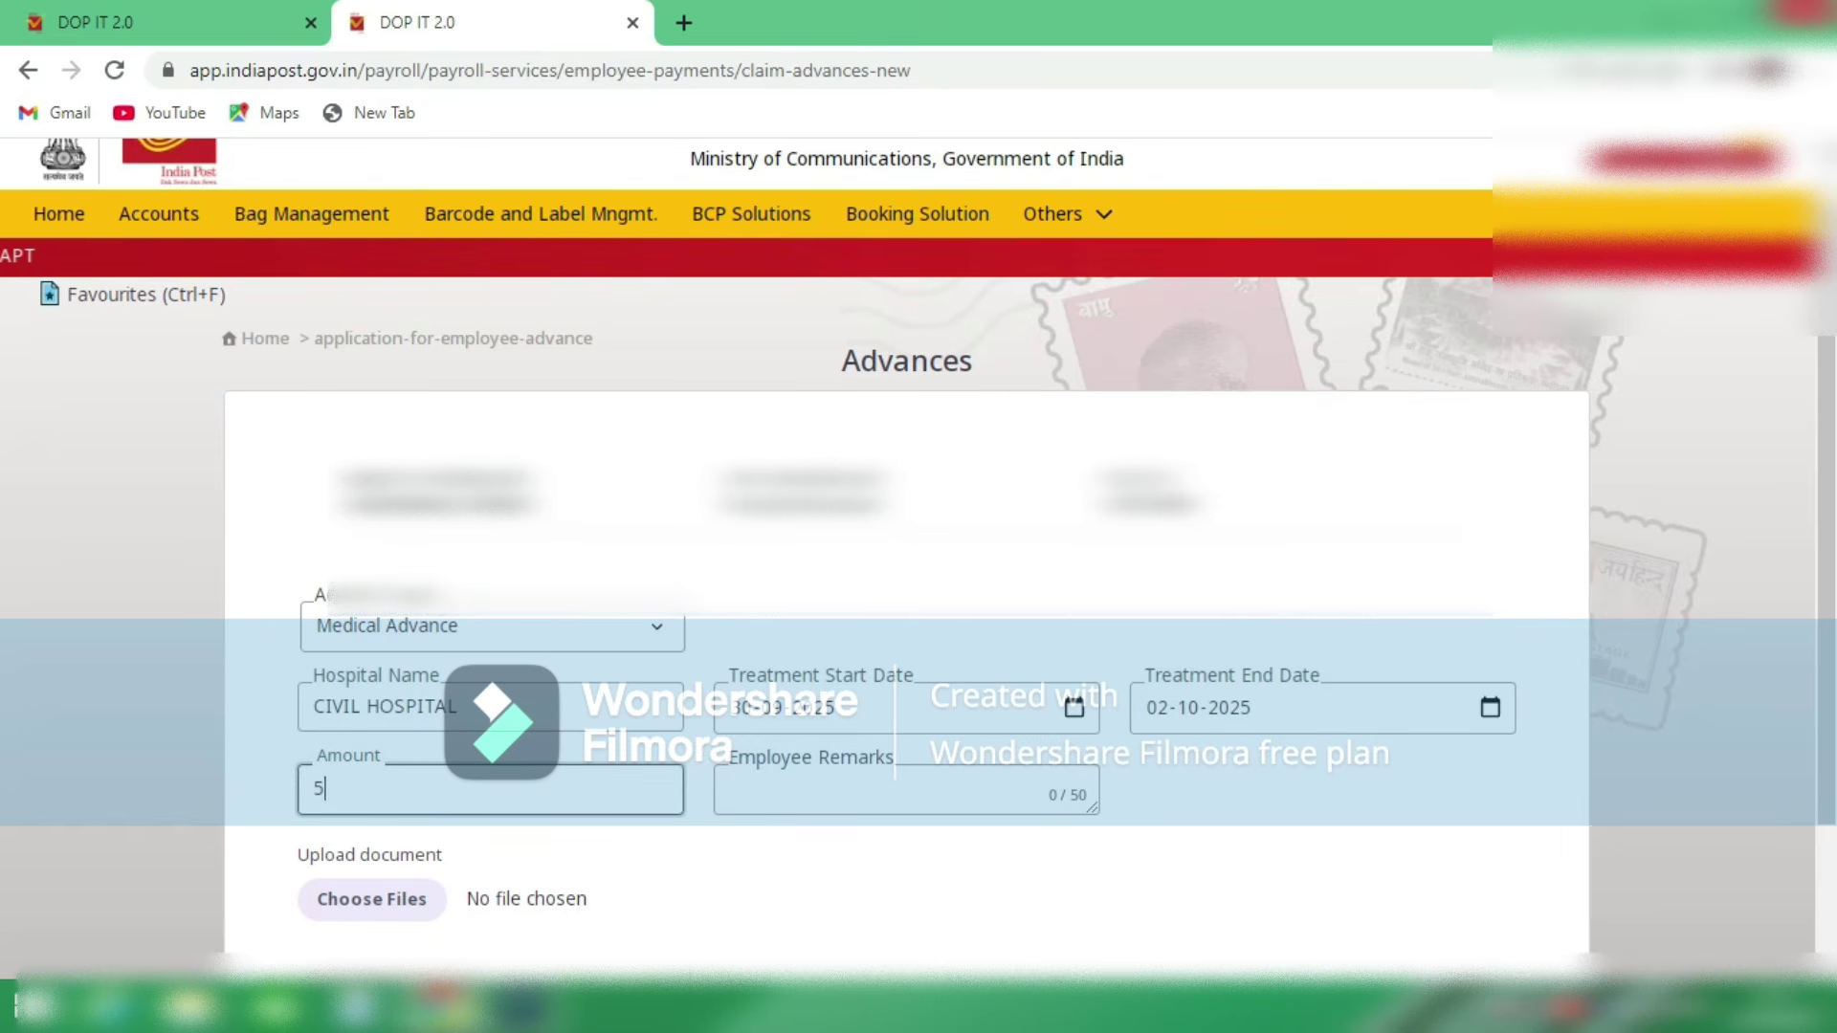
text(0000)
Step: Fill in the employee remarks with LEG PROBLEM as the reason for the medical advance
click(906, 790)
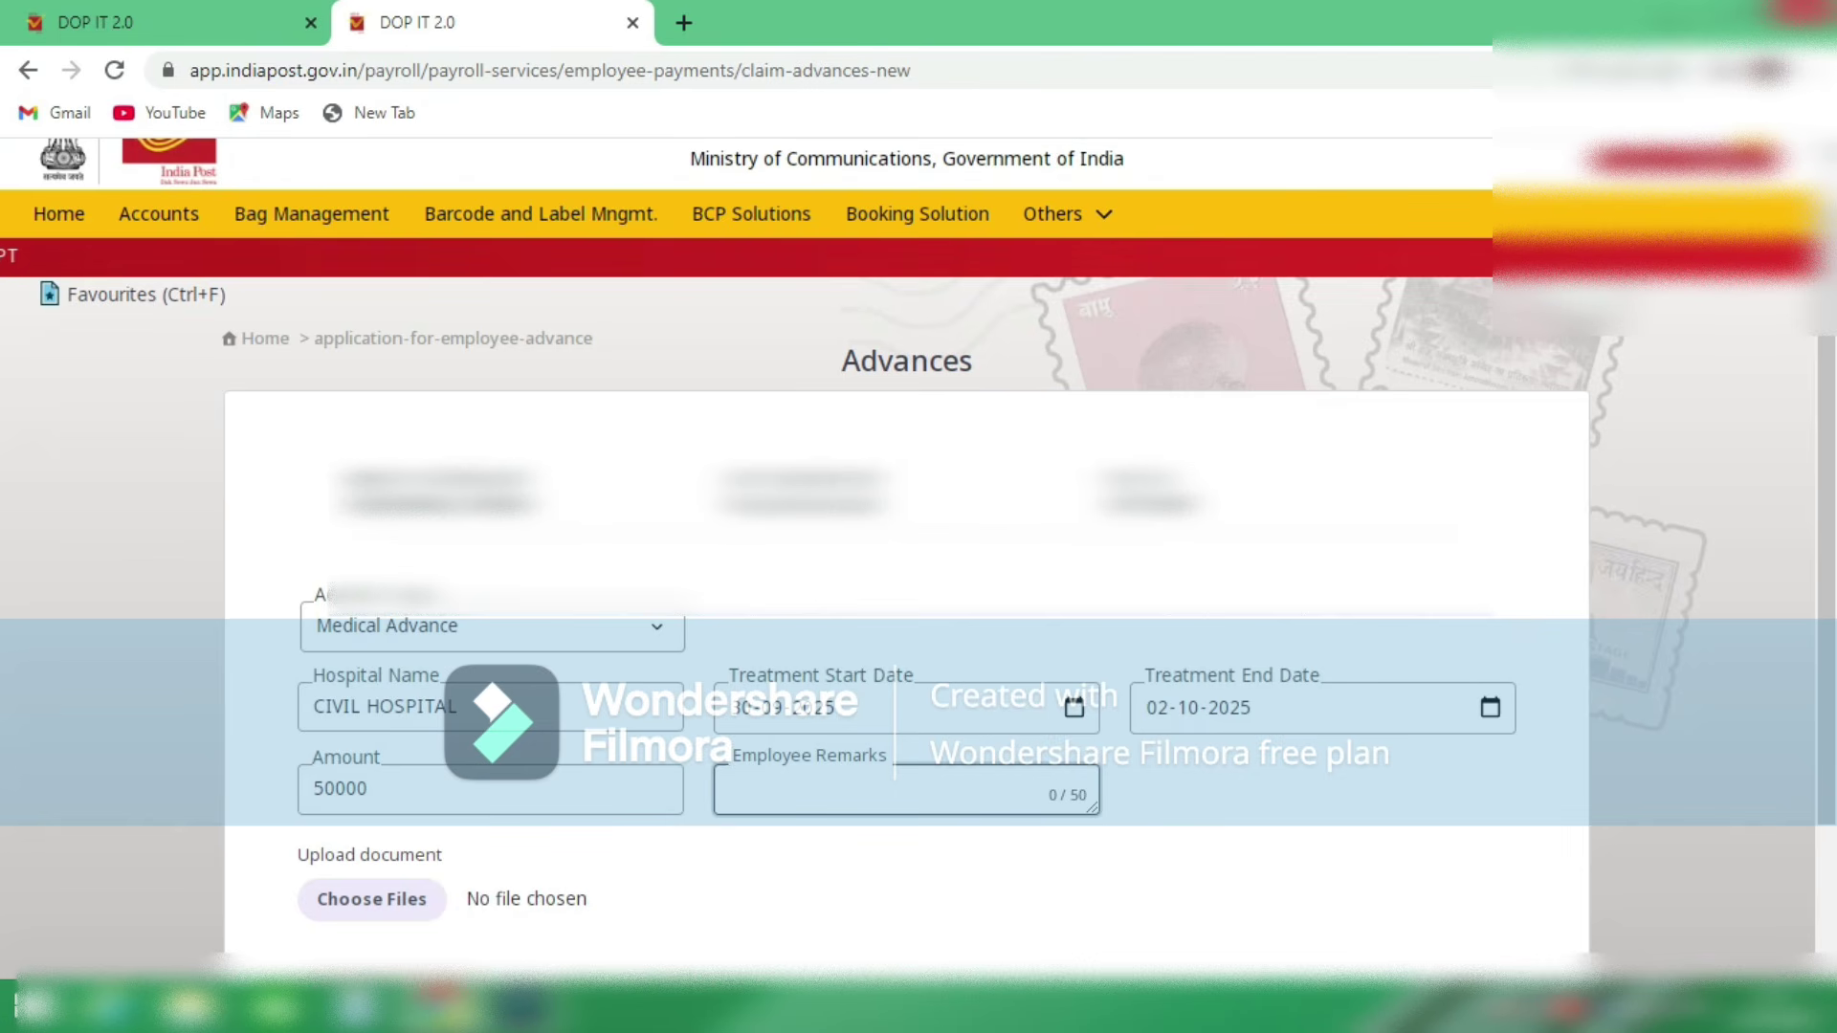
text(OPERATION)
key(BackSpace)
key(BackSpace)
key(BackSpace)
key(BackSpace)
key(BackSpace)
key(BackSpace)
key(BackSpace)
key(BackSpace)
key(BackSpace)
key(BackSpace)
text(LEG PR)
key(BackSpace)
text(BLEM)
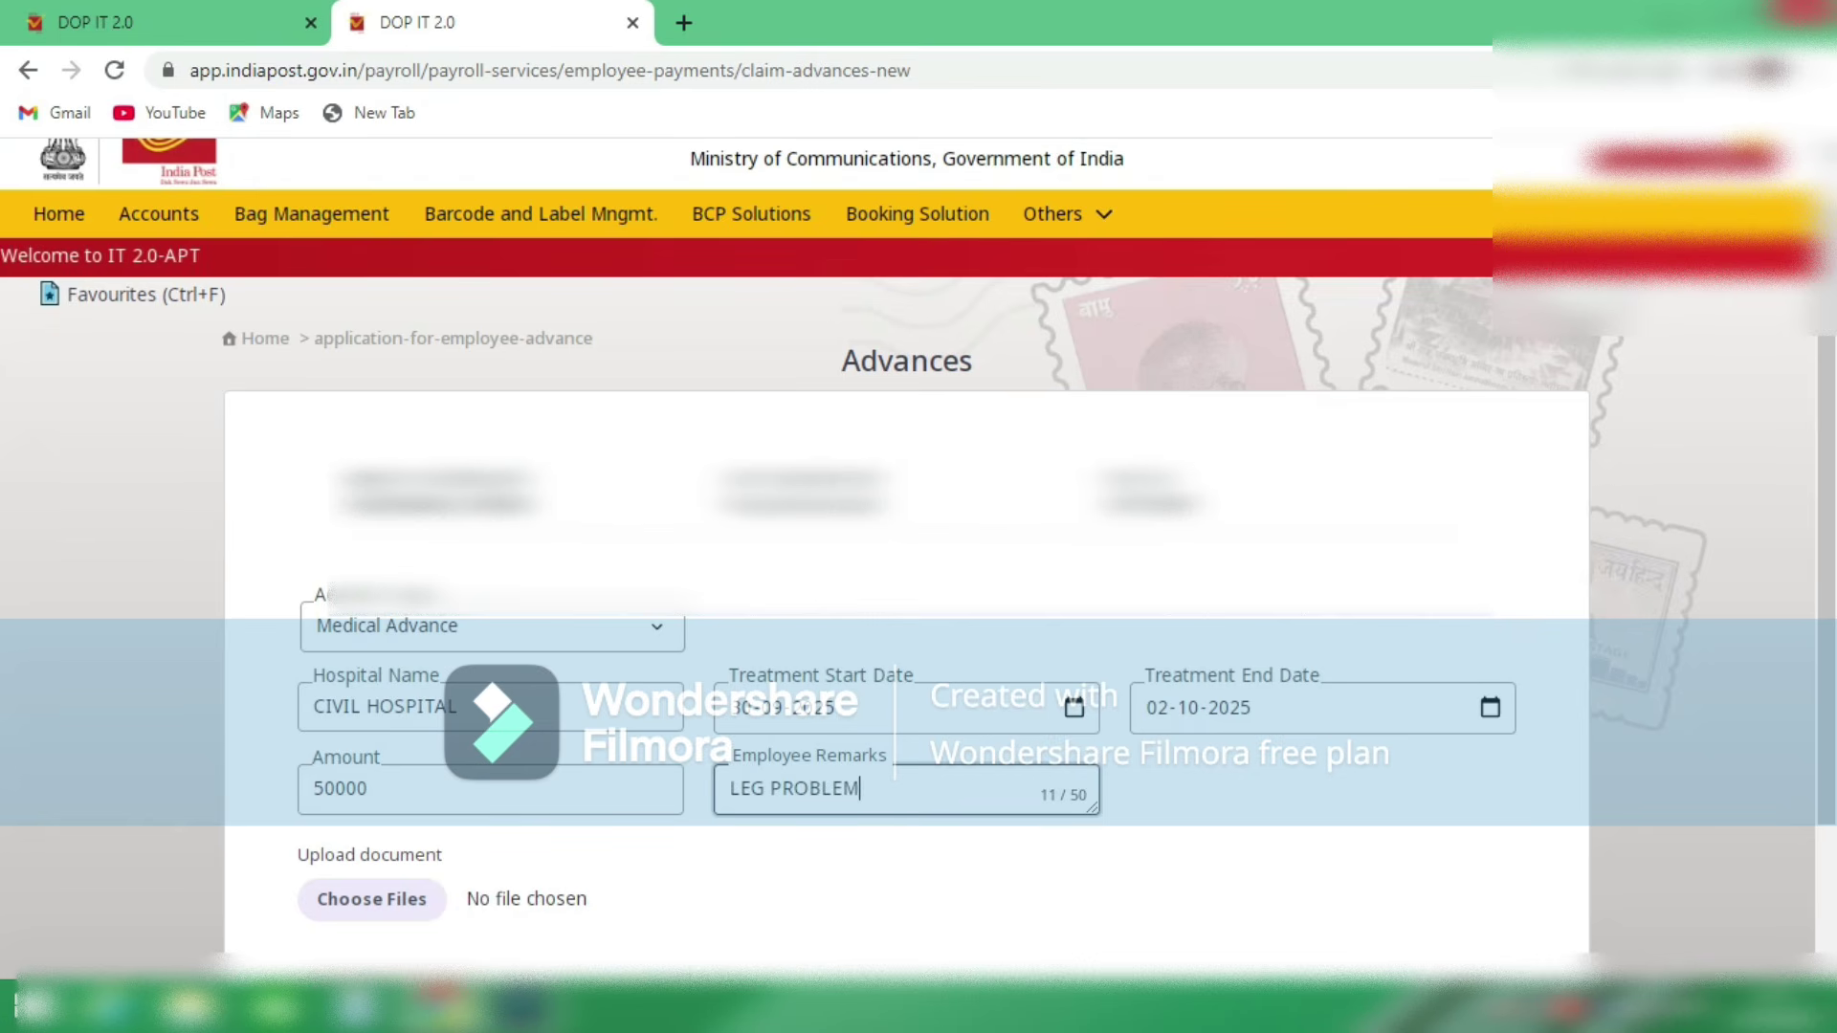
Step: Clear the employee remarks and look over the document upload and submission section of the form
key(BackSpace)
key(BackSpace)
key(BackSpace)
key(BackSpace)
key(BackSpace)
key(BackSpace)
key(BackSpace)
key(BackSpace)
key(BackSpace)
key(BackSpace)
key(BackSpace)
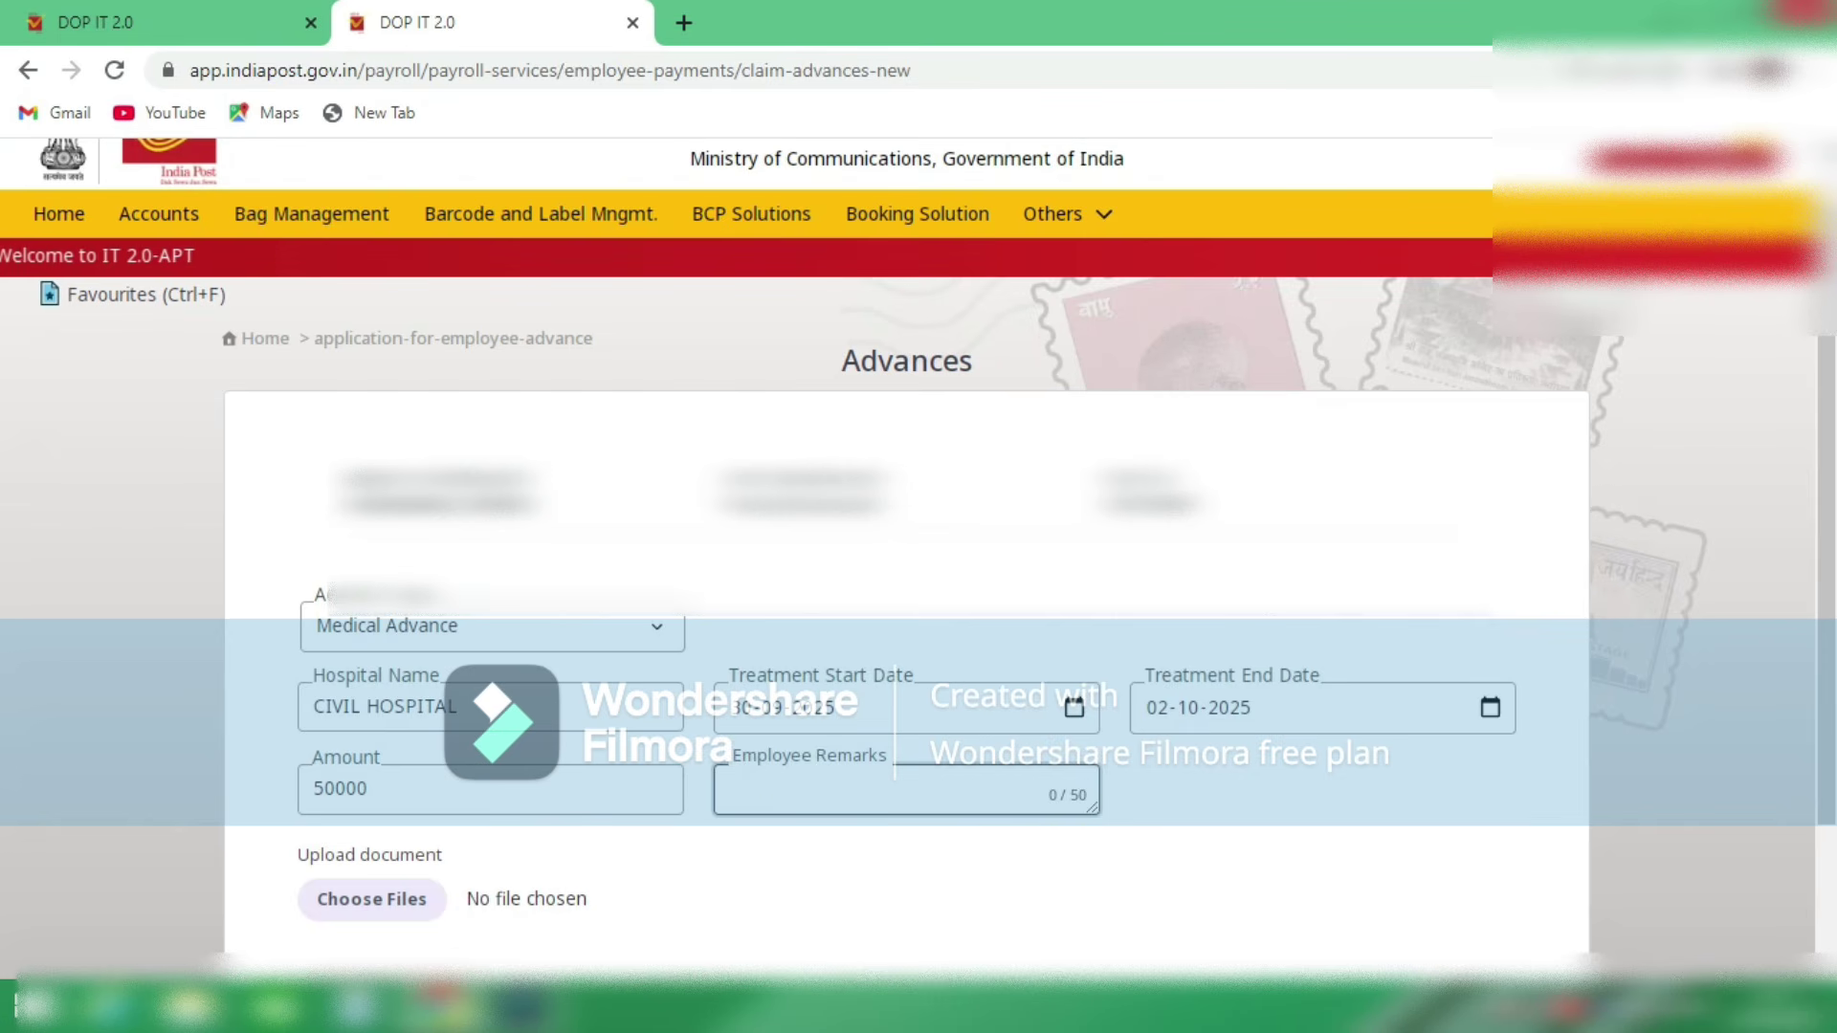
scroll(919, 559, down, 1)
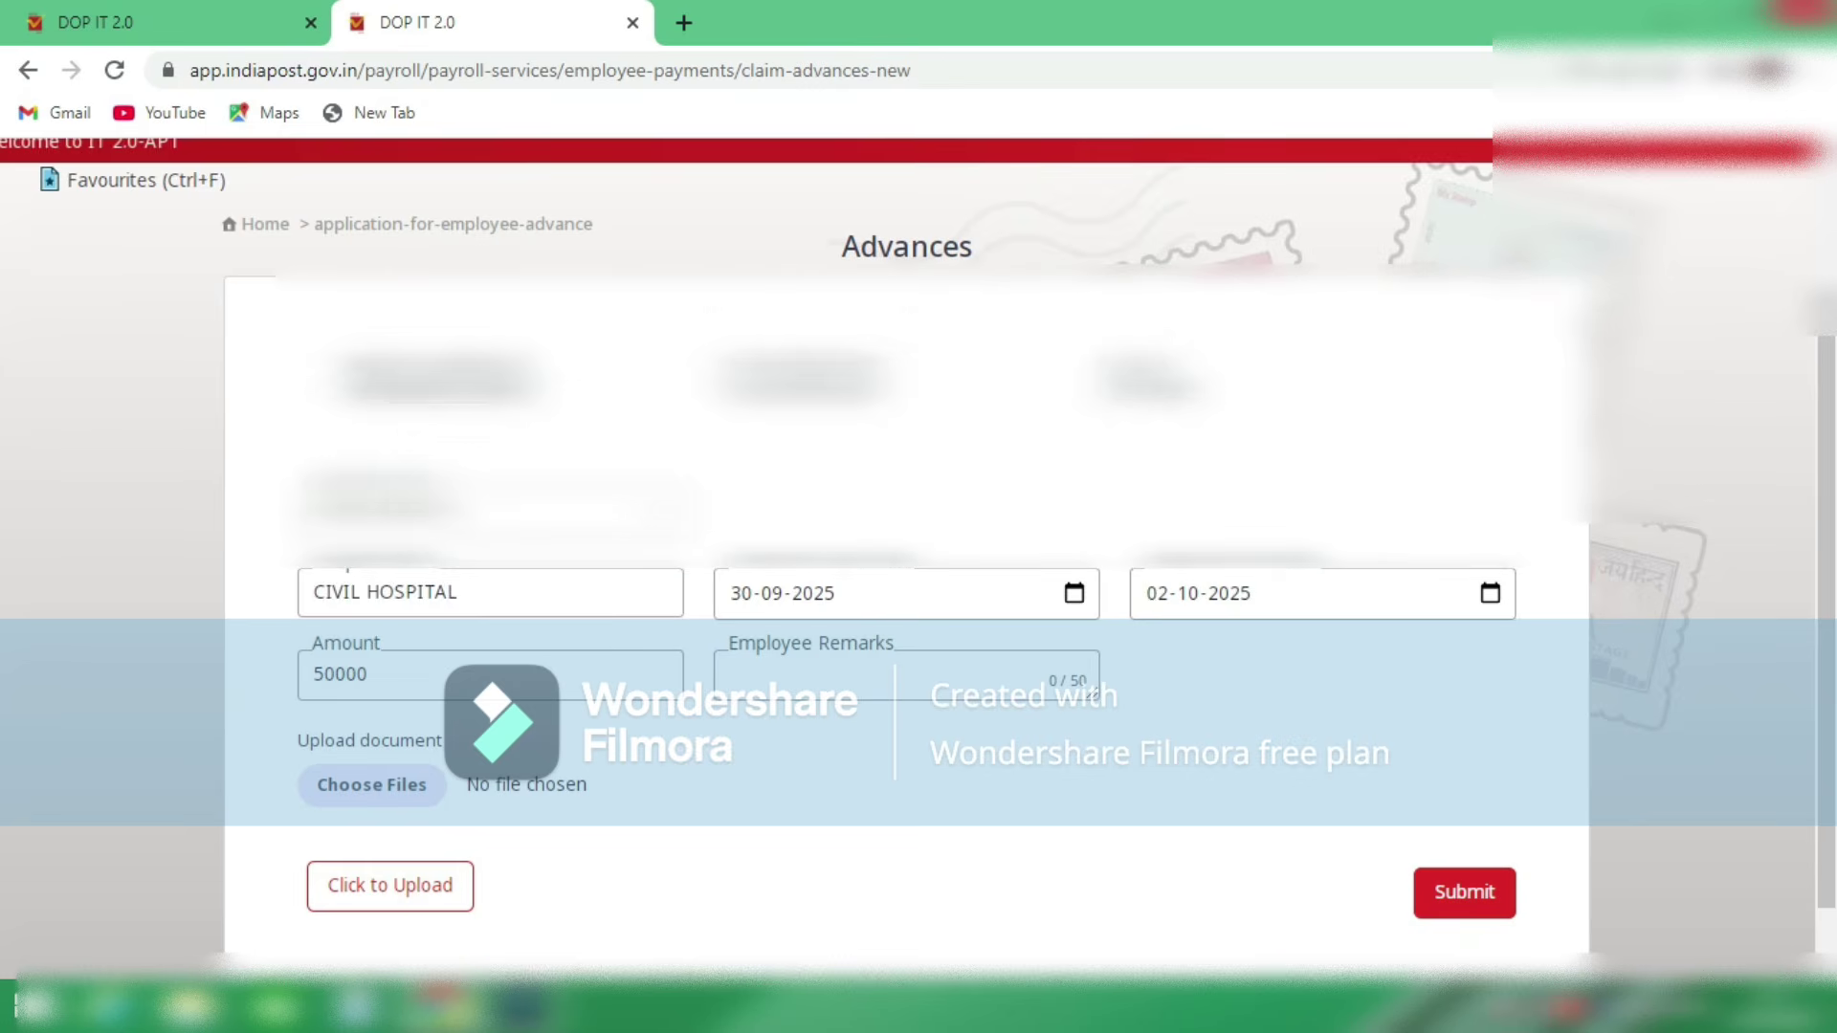
scroll(907, 574, down, 1)
Step: Change the advance type to TA Transfer Advance
scroll(907, 574, up, 3)
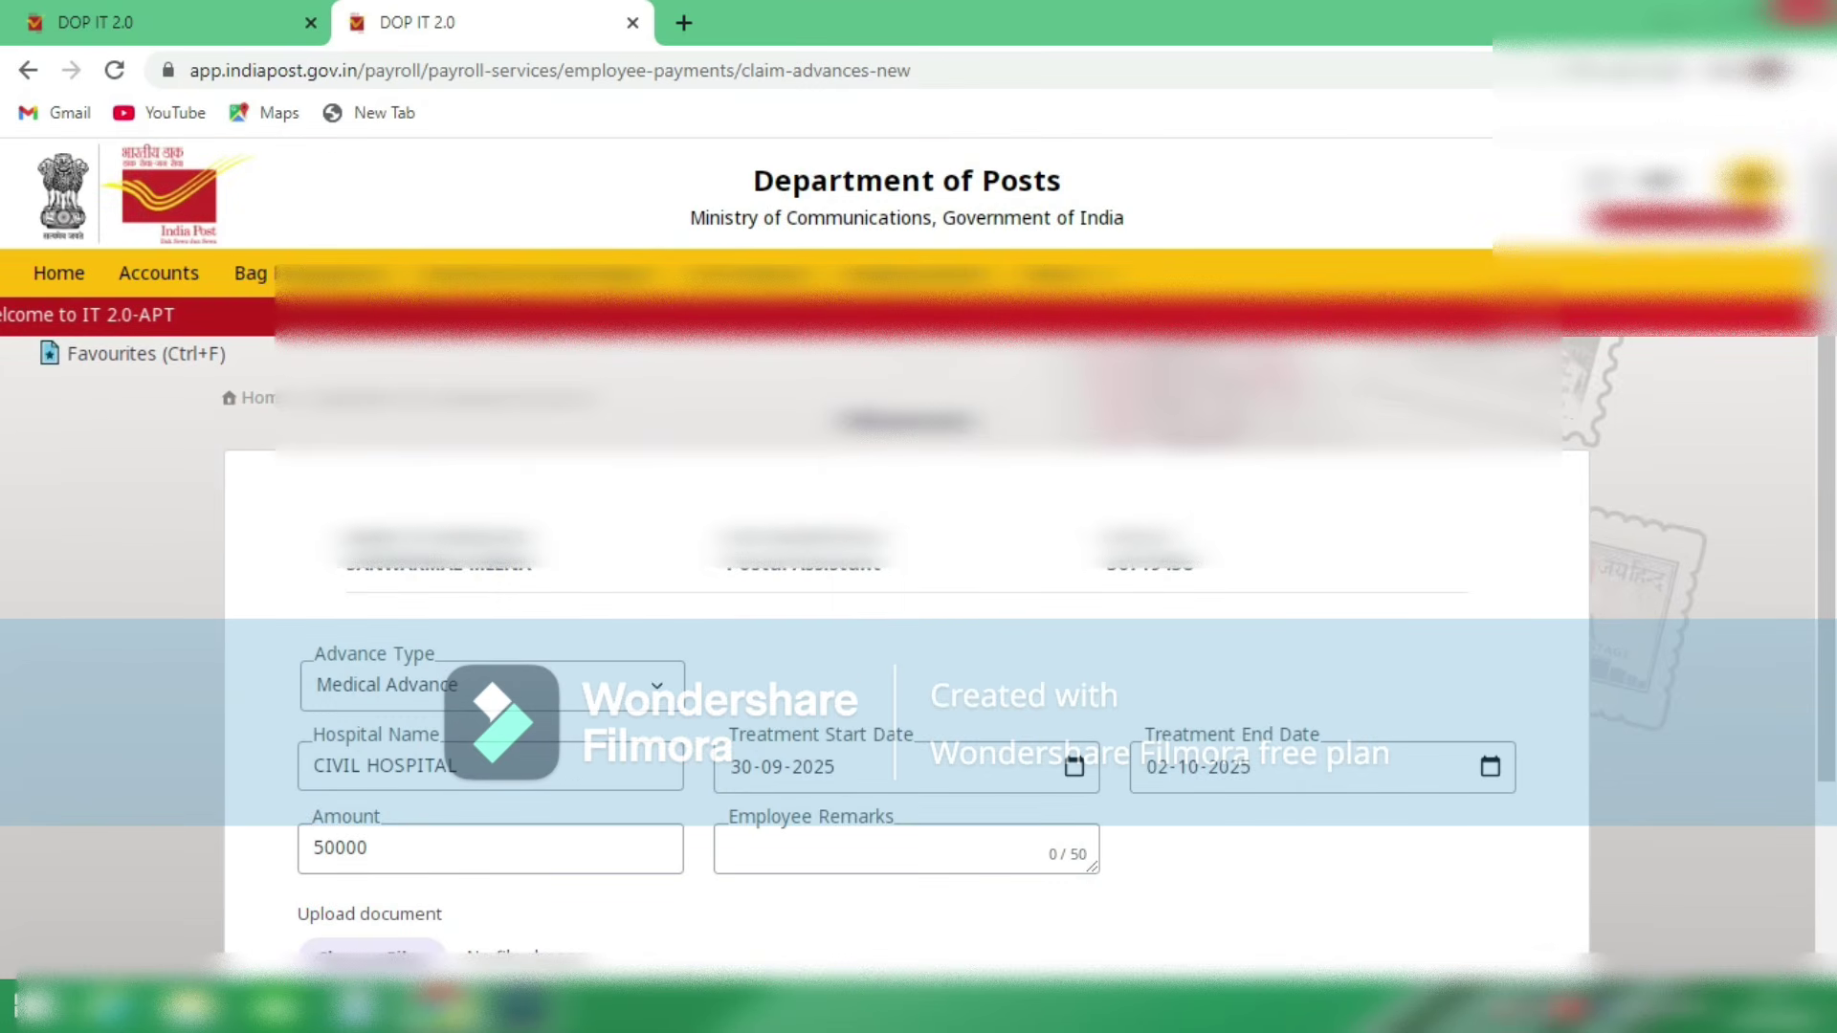
key(alt+Down)
key(Up)
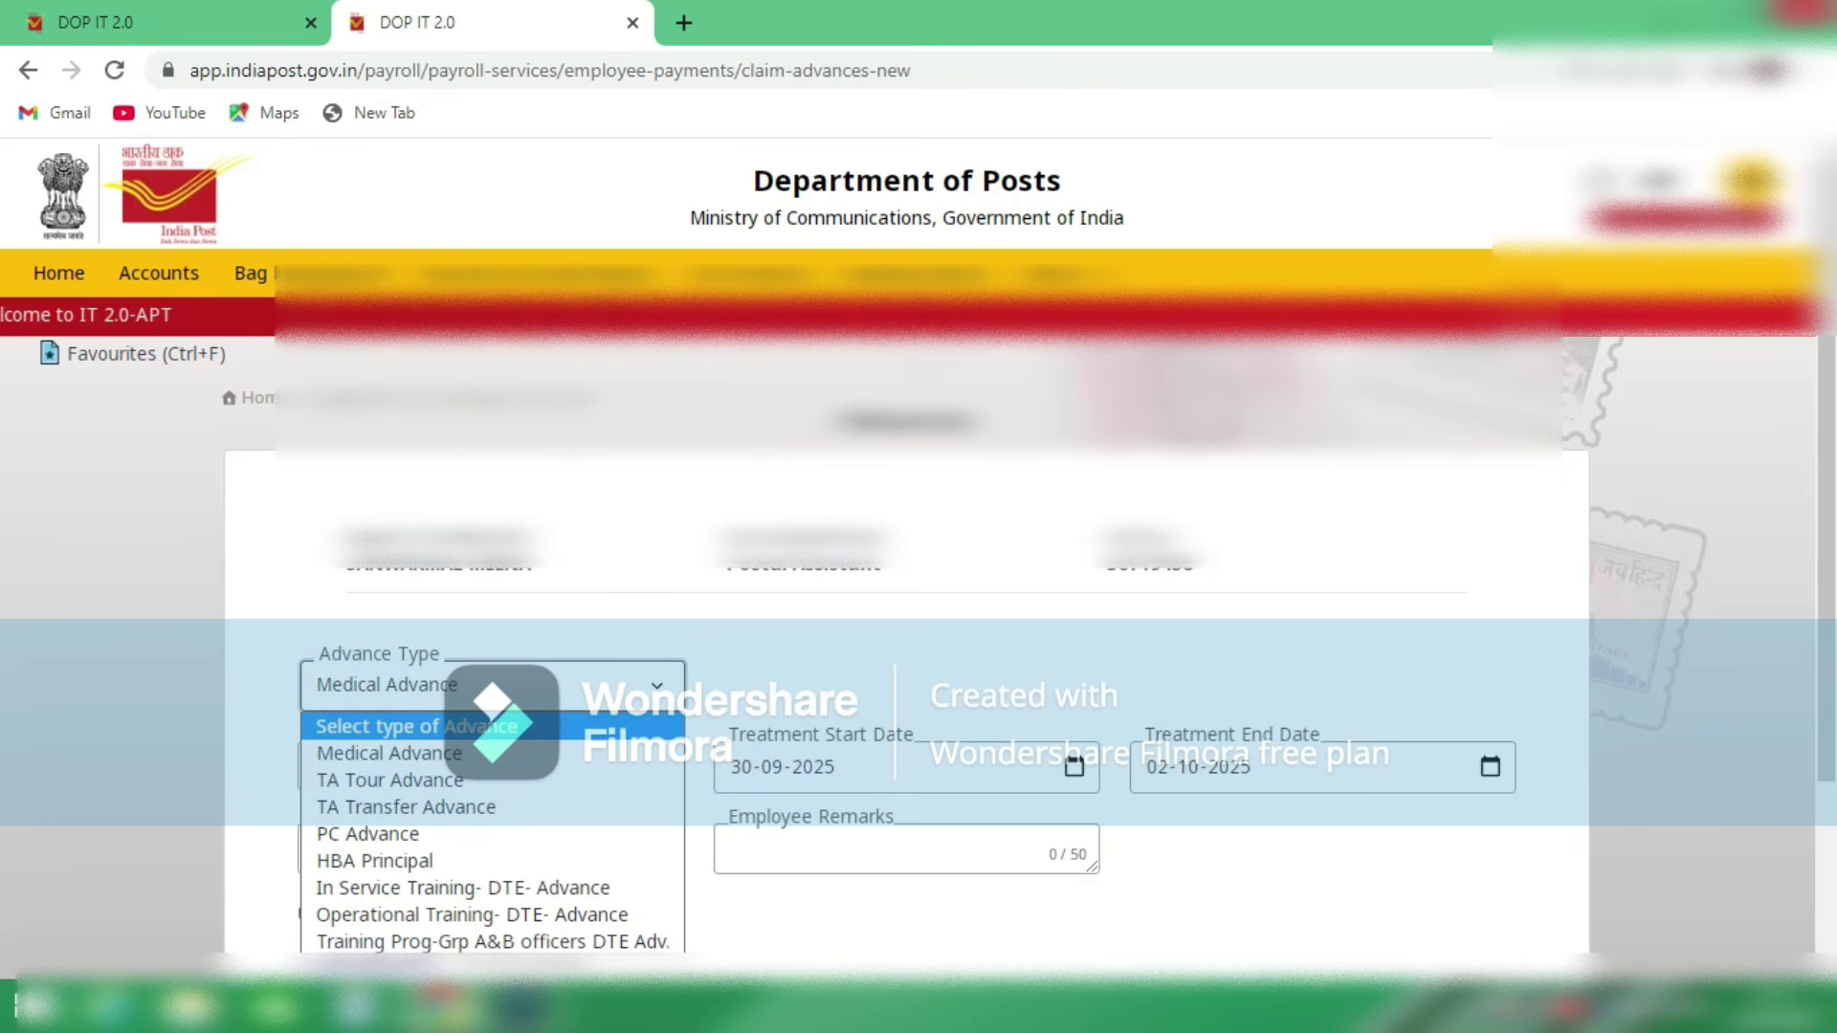
key(Down)
key(Down)
key(Down)
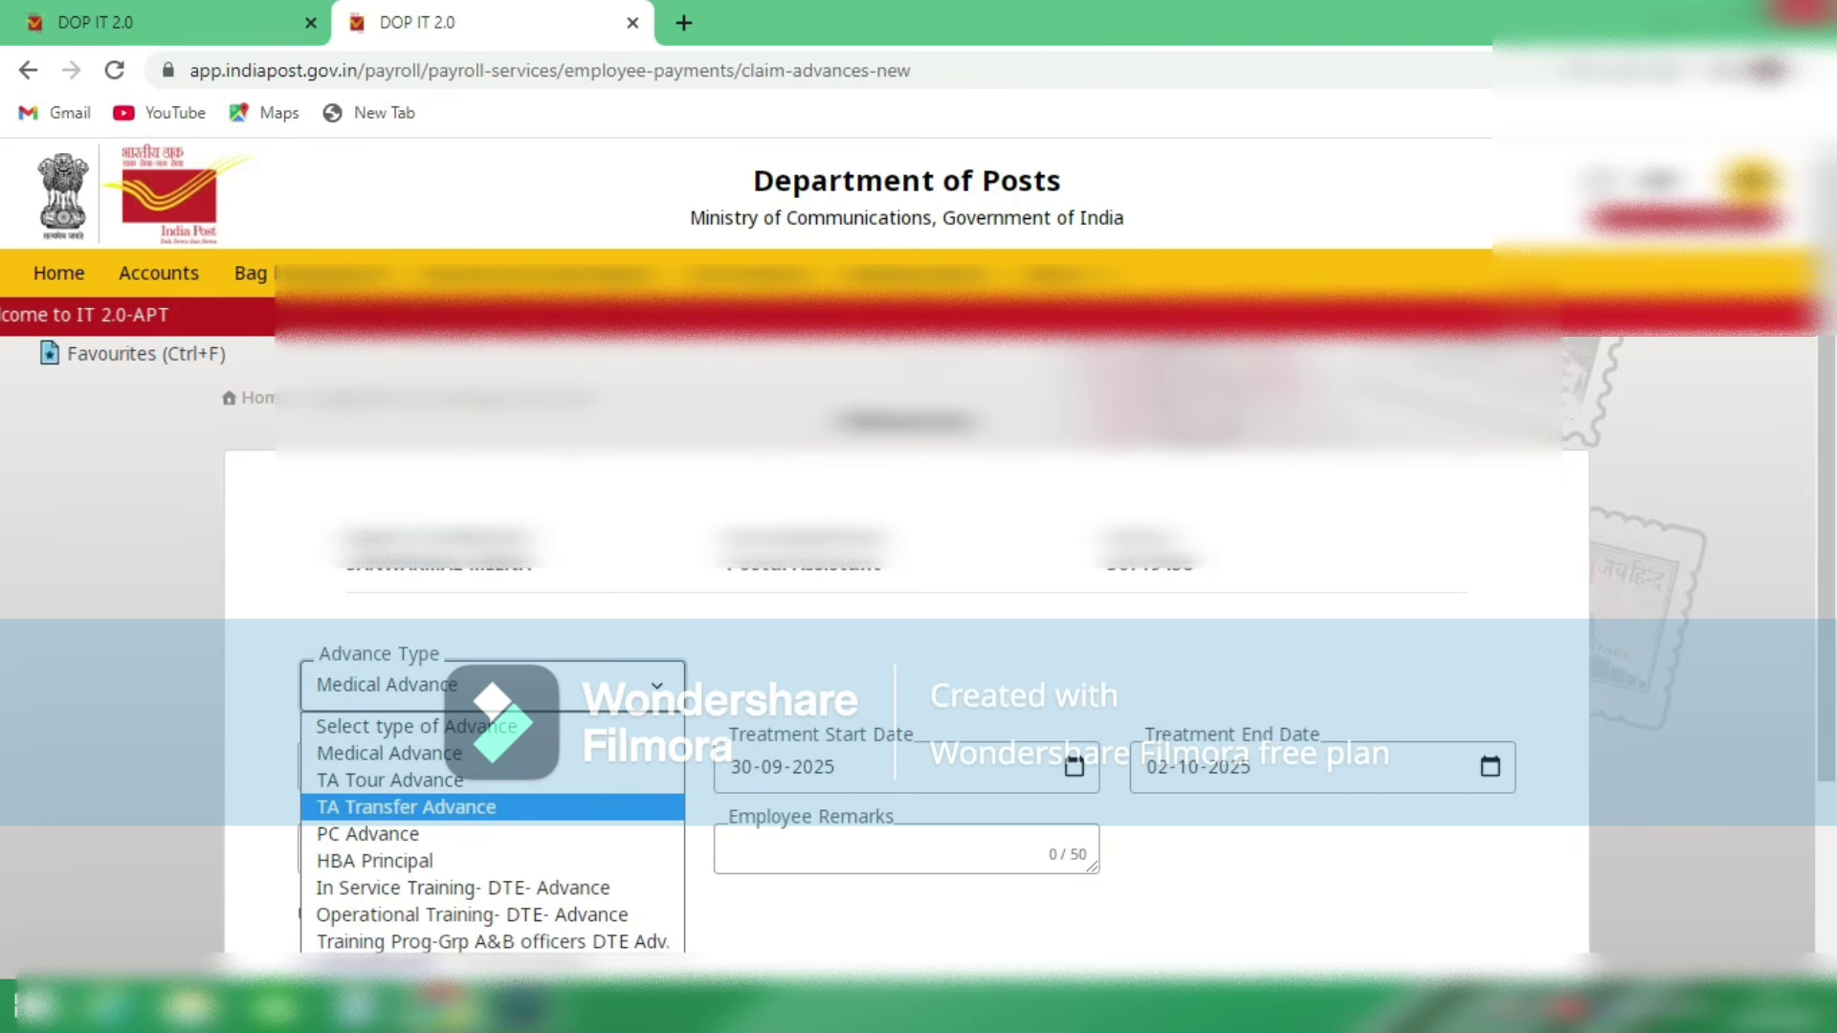
key(Return)
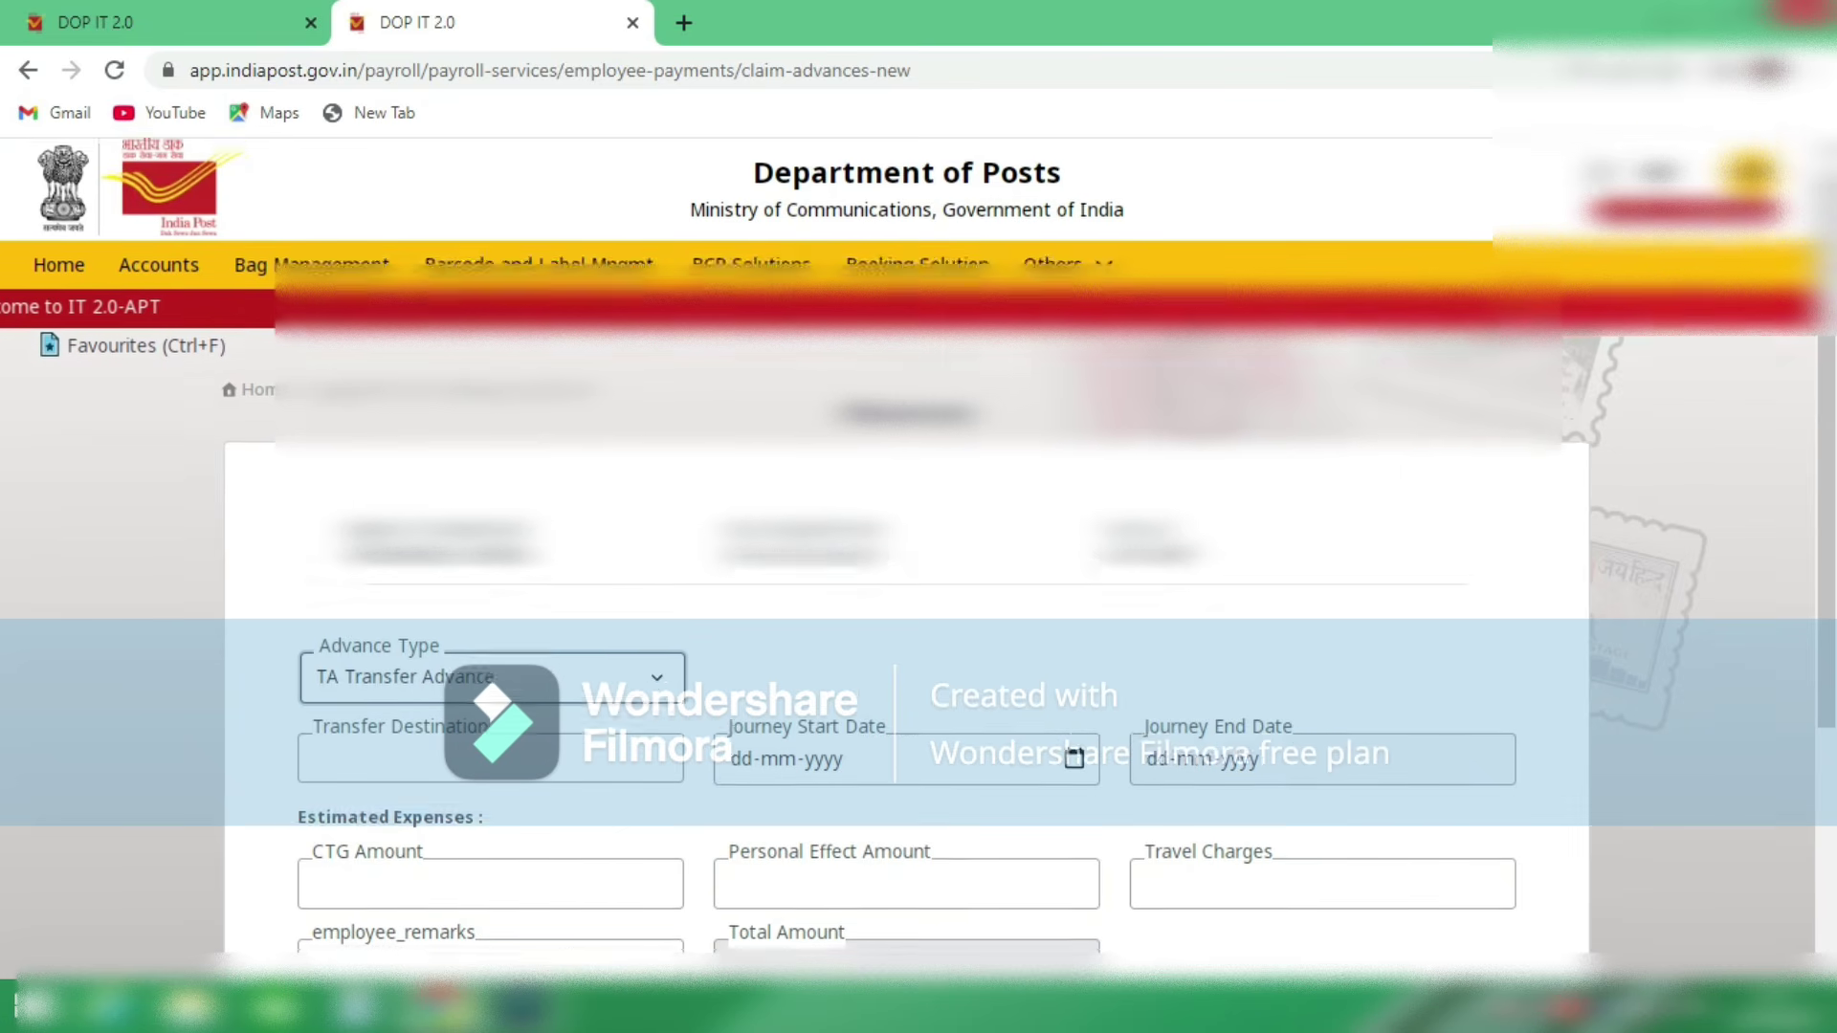
Step: Enter JAIPUR HO as the transfer destination and set the journey start date to 30-09-2025
scroll(918, 574, down, 1)
click(316, 633)
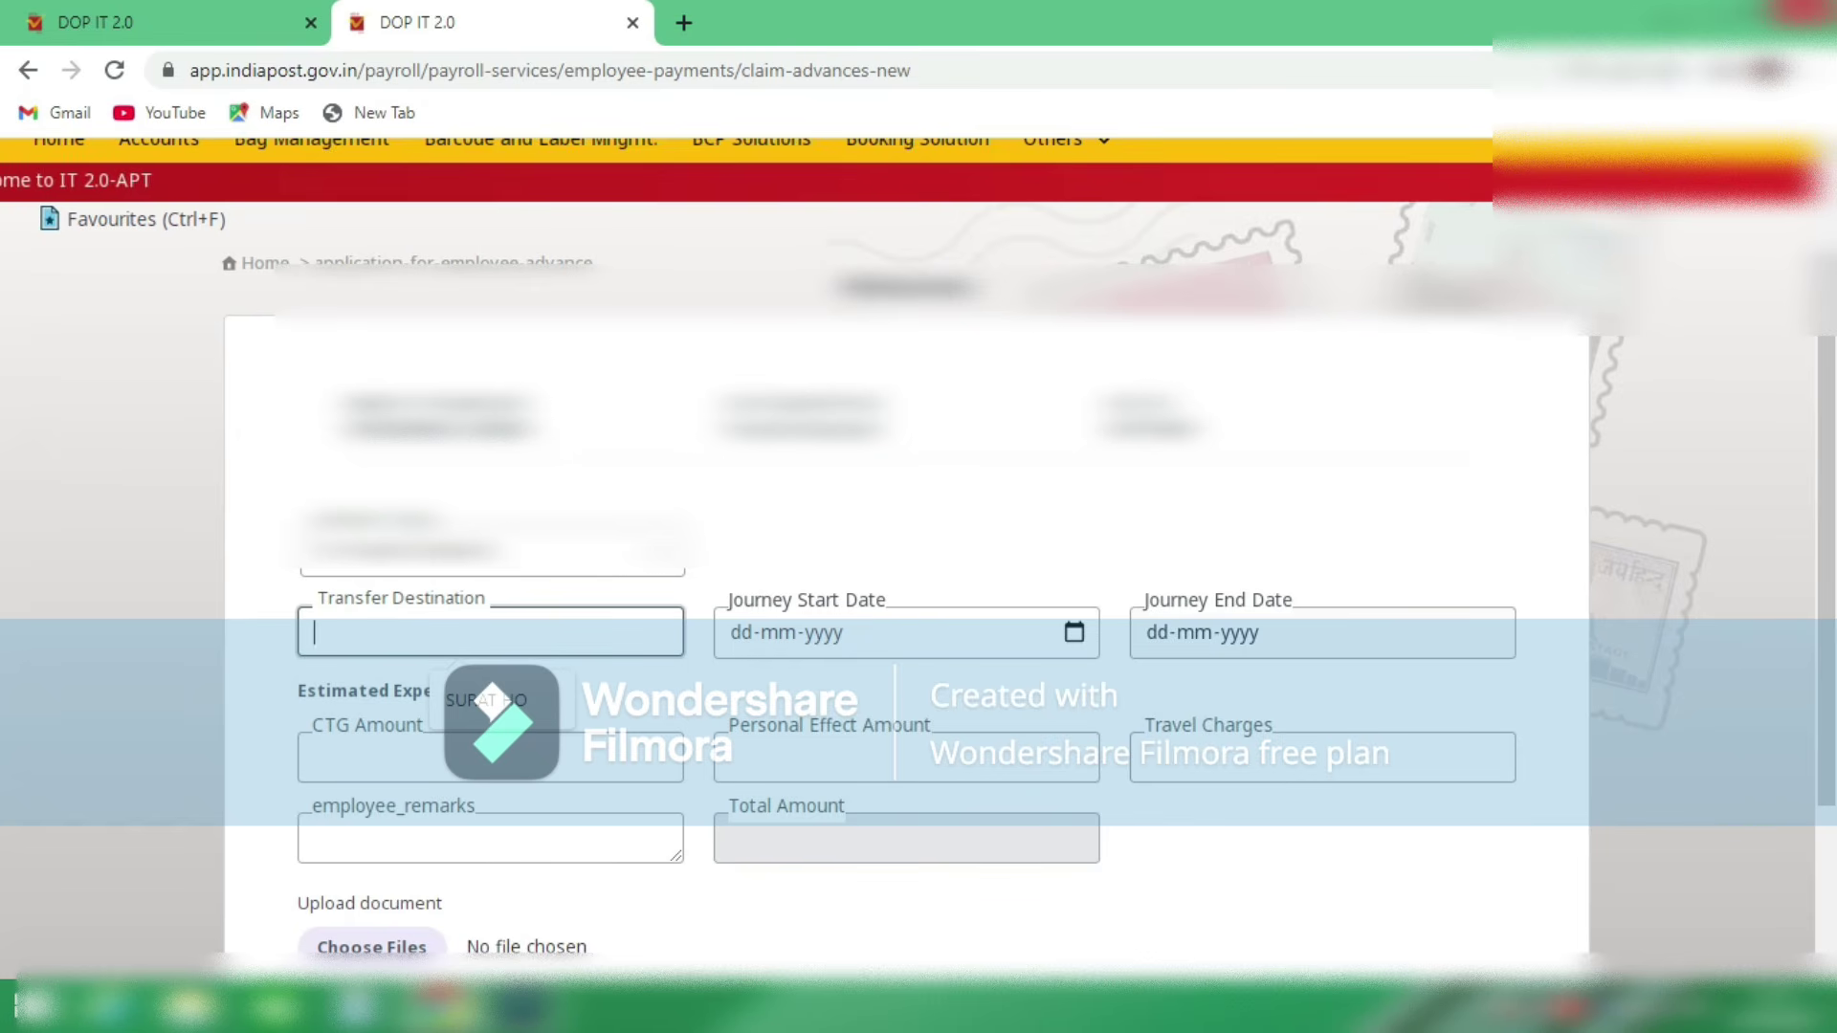
text(JAIPUR)
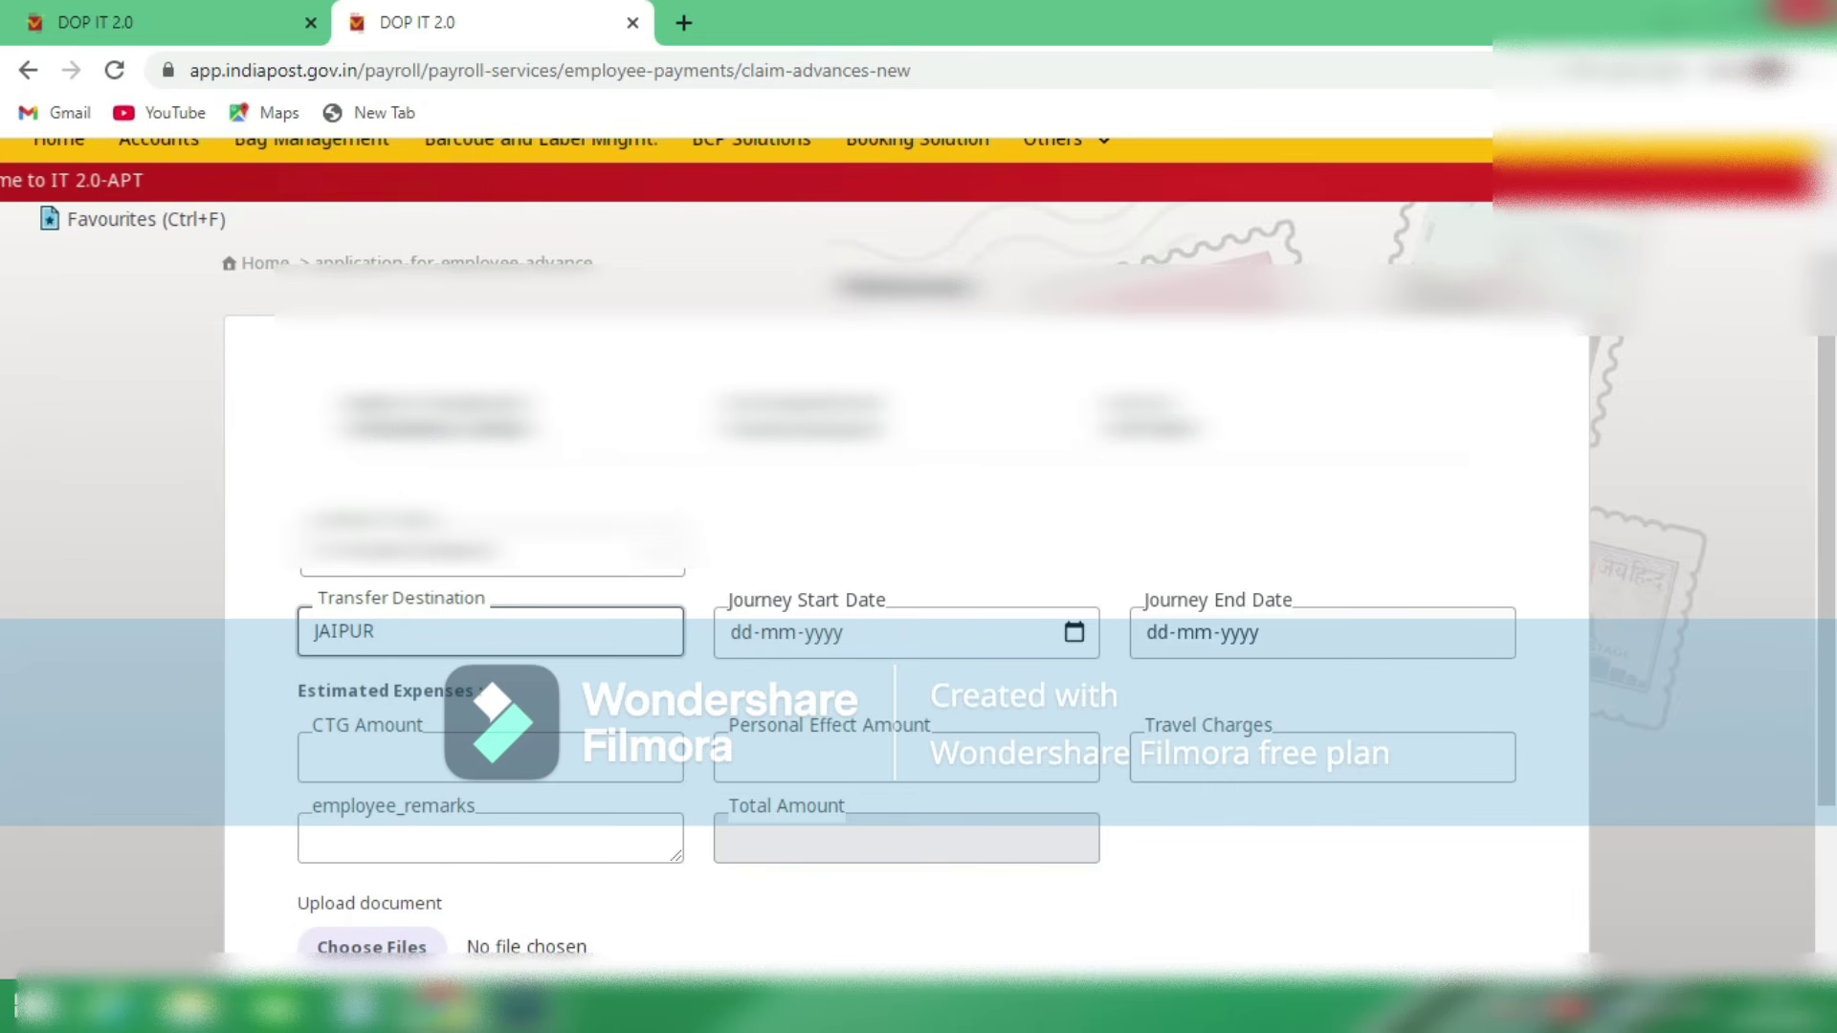
text(DO)
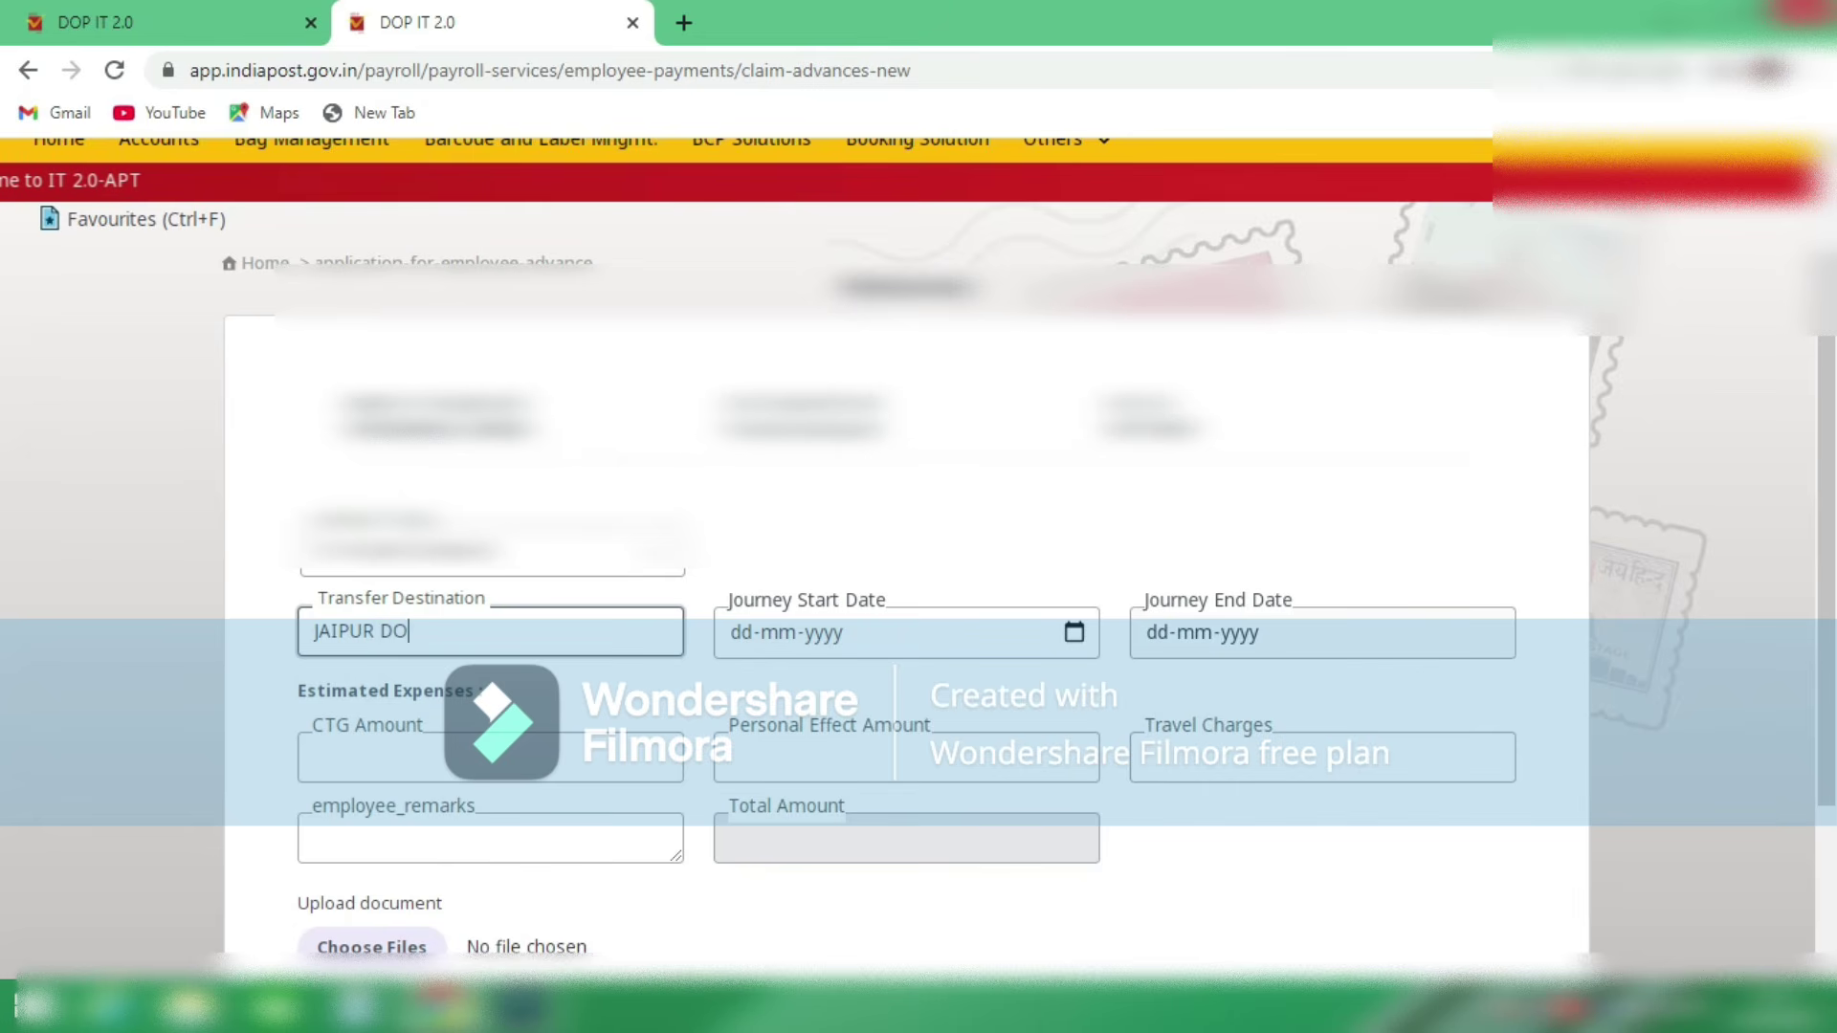
key(BackSpace)
key(BackSpace)
key(BackSpace)
text(HO)
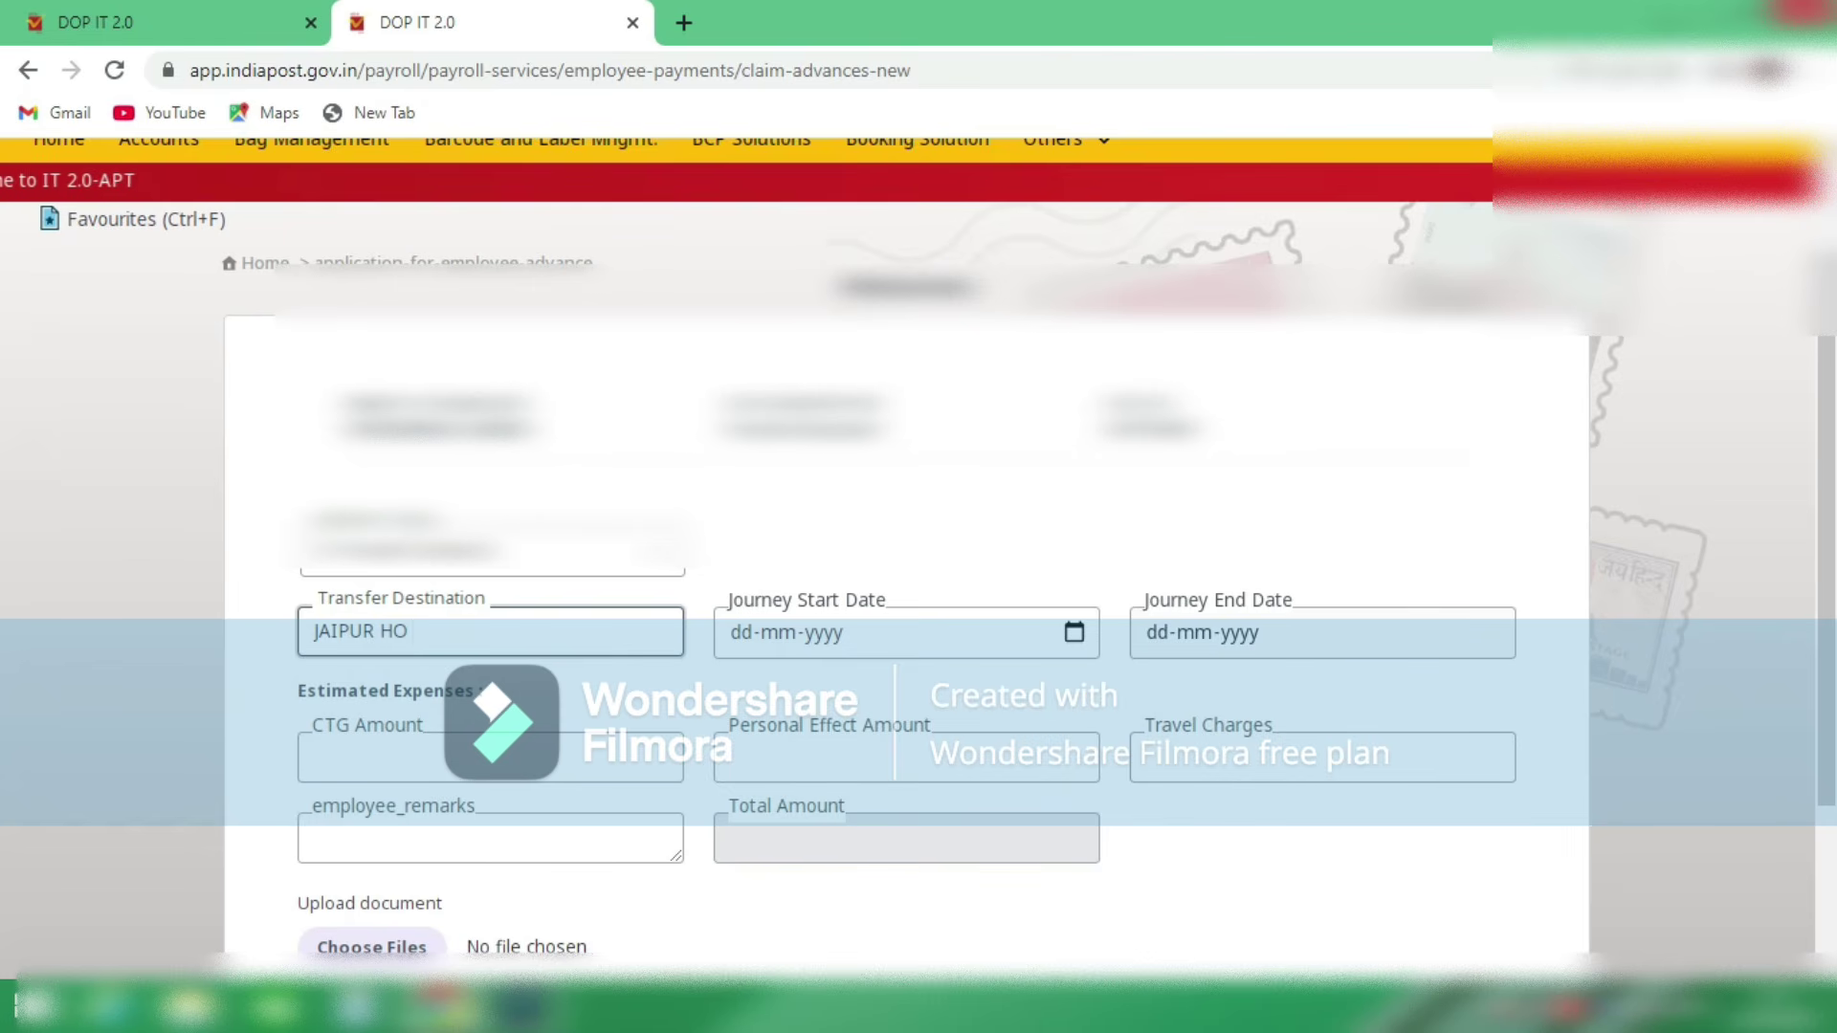
click(1073, 631)
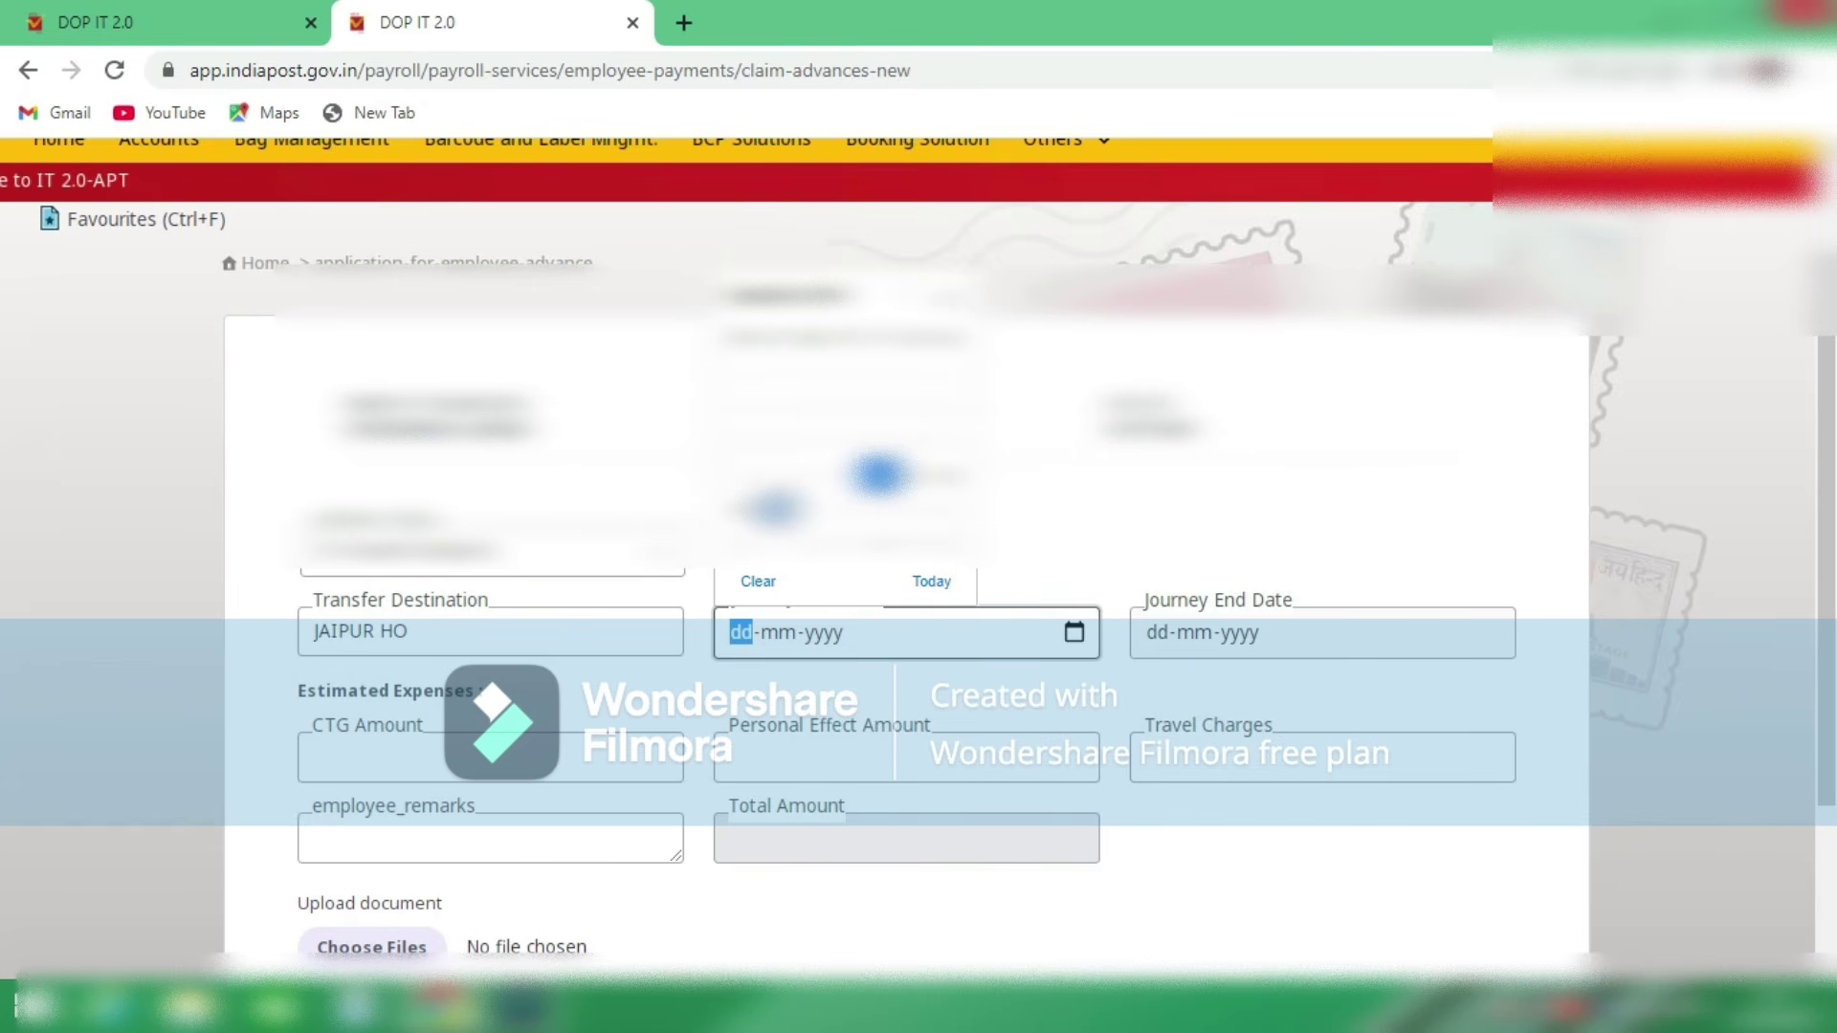
click(777, 509)
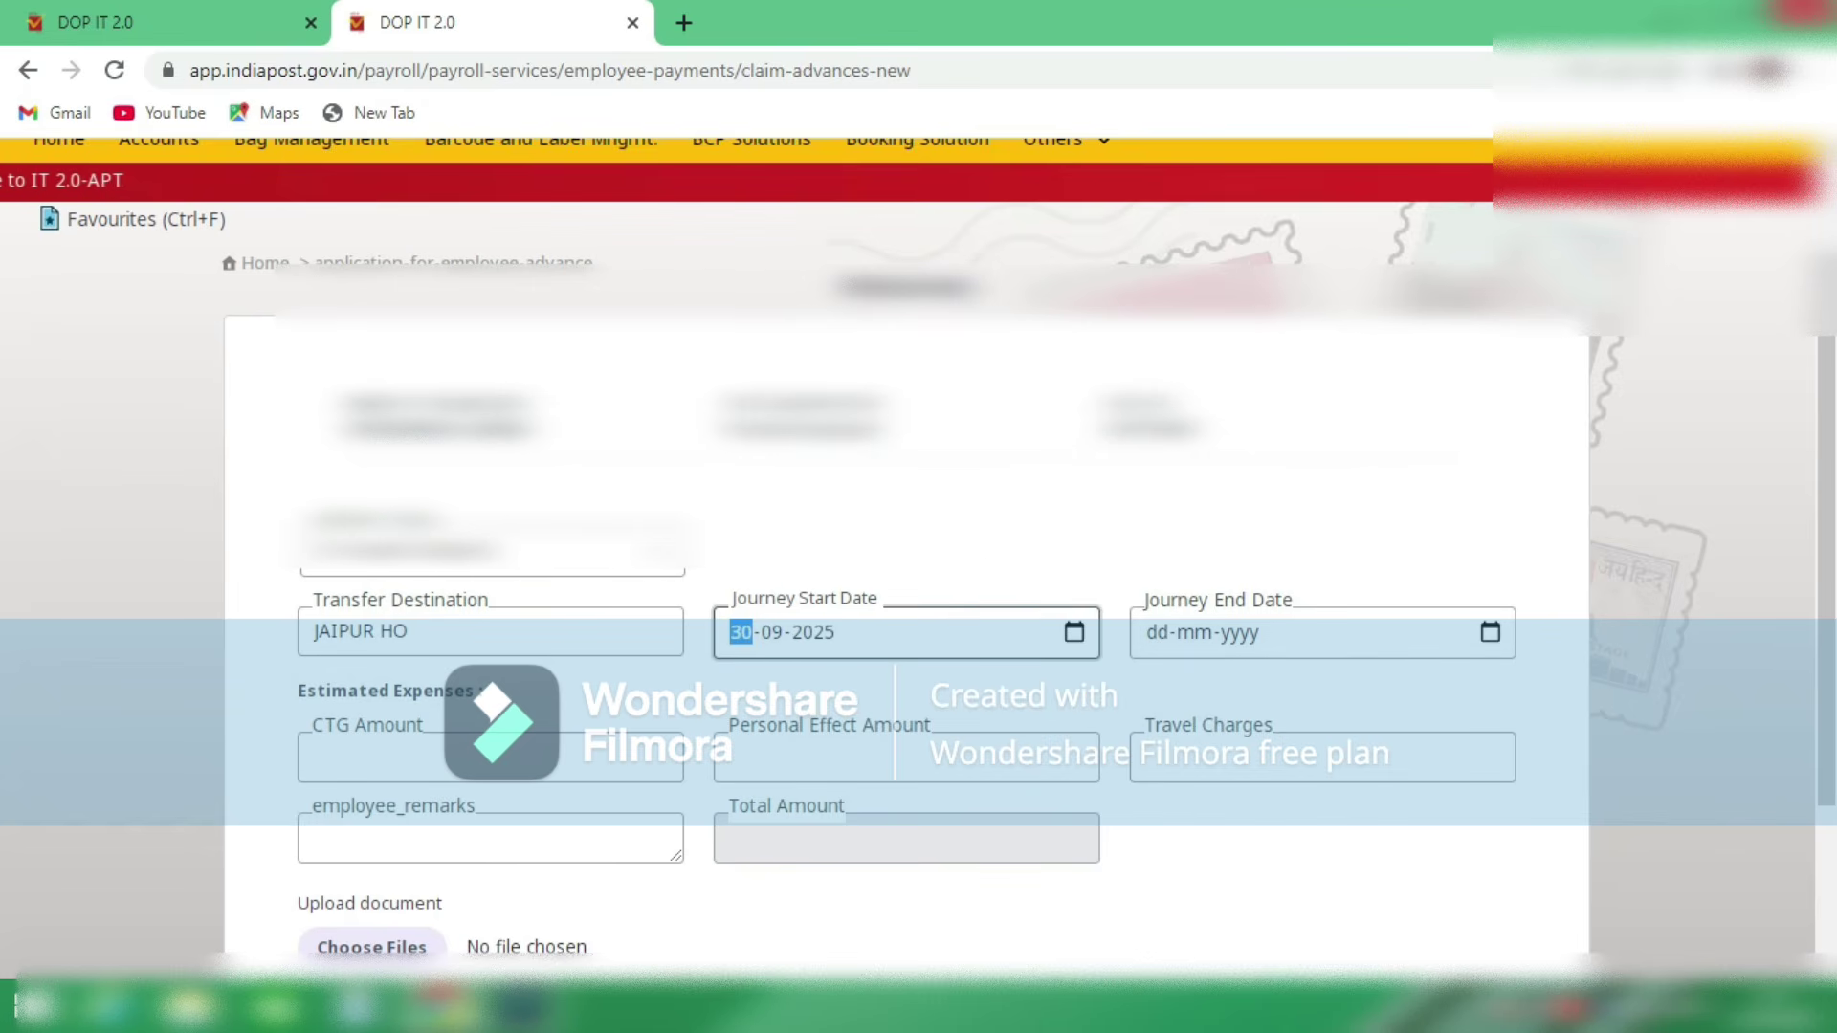
Step: Set the journey end date to 30-09-2025 and enter a CTG amount of 24000 under the estimated expenses
click(1490, 632)
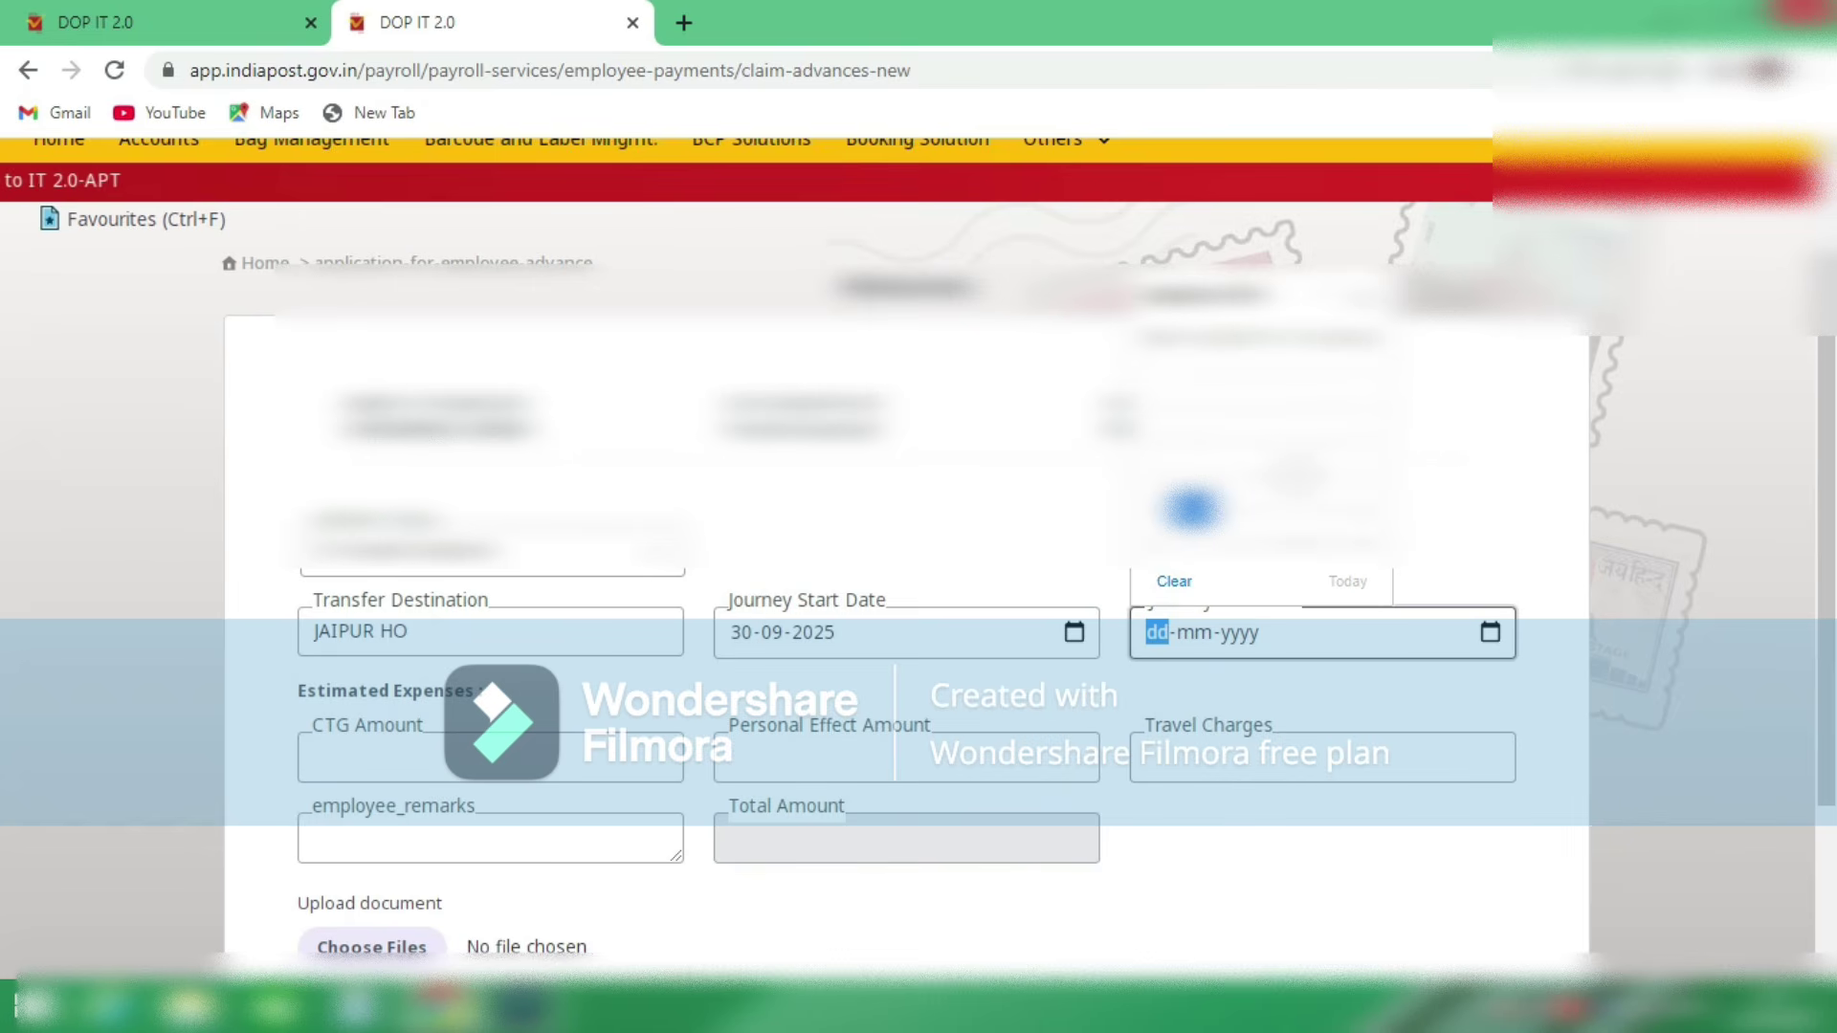
click(1191, 509)
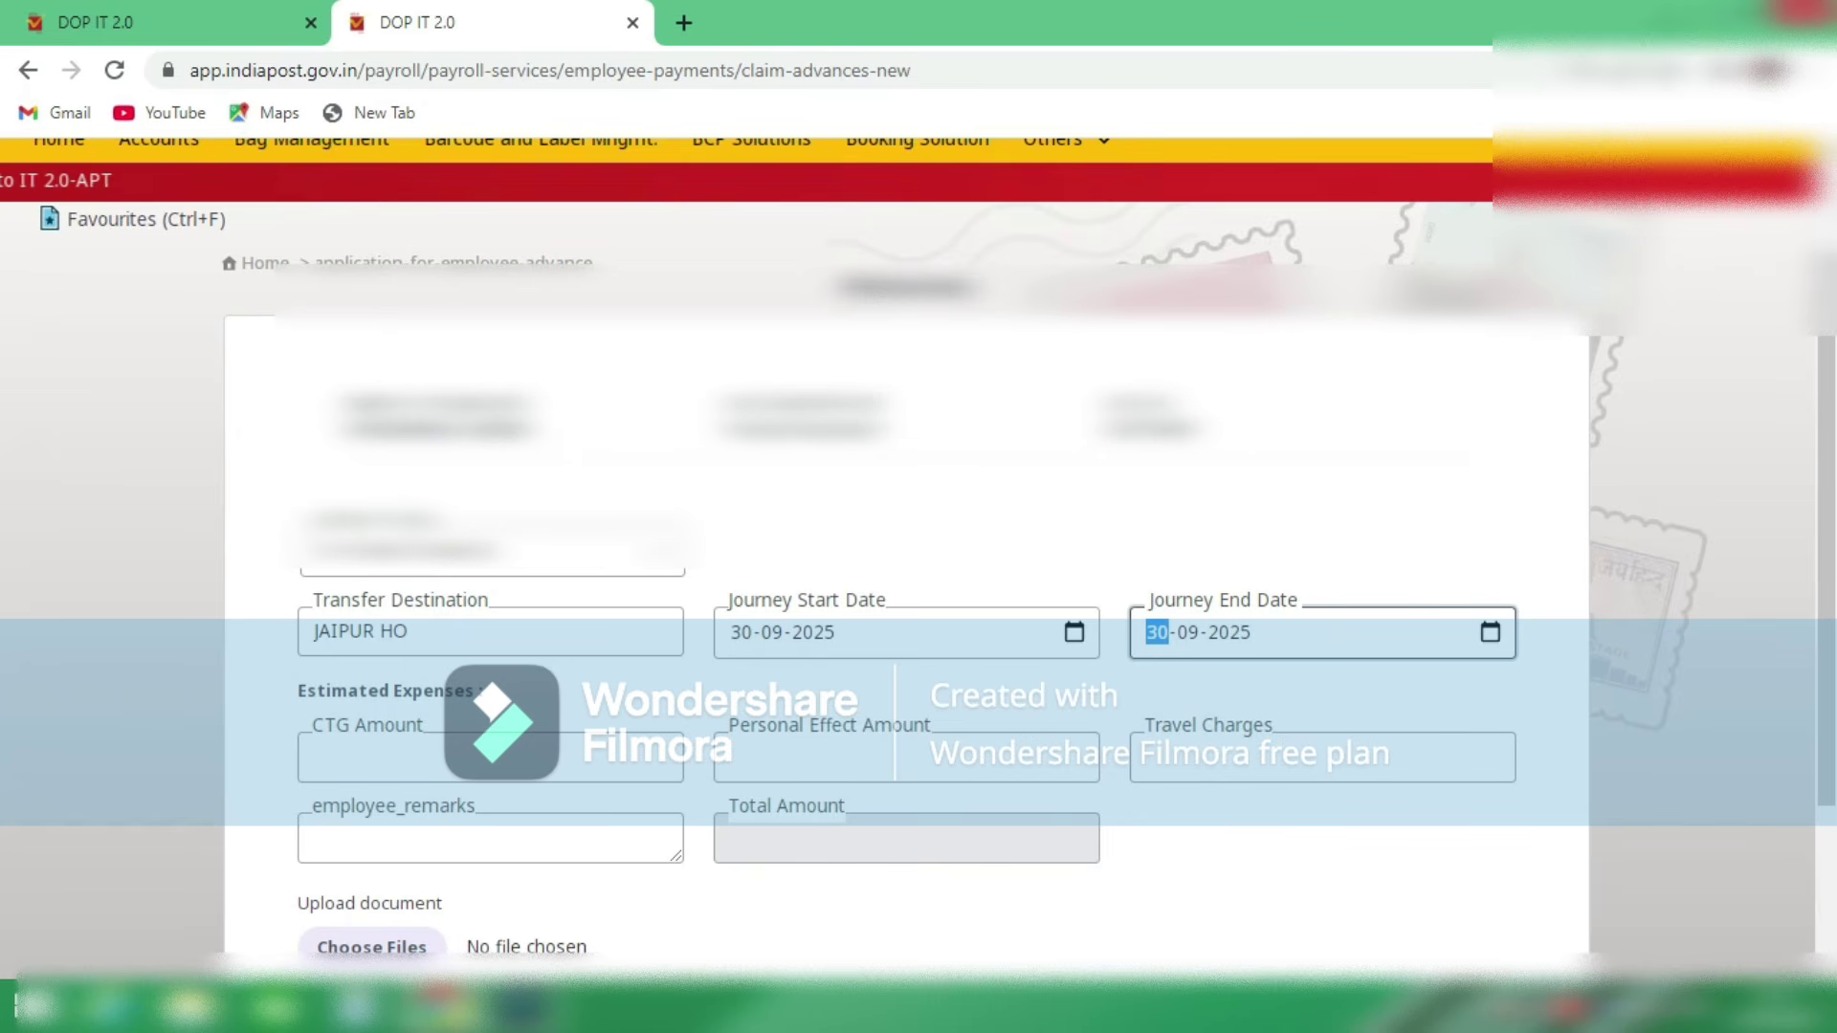
click(385, 725)
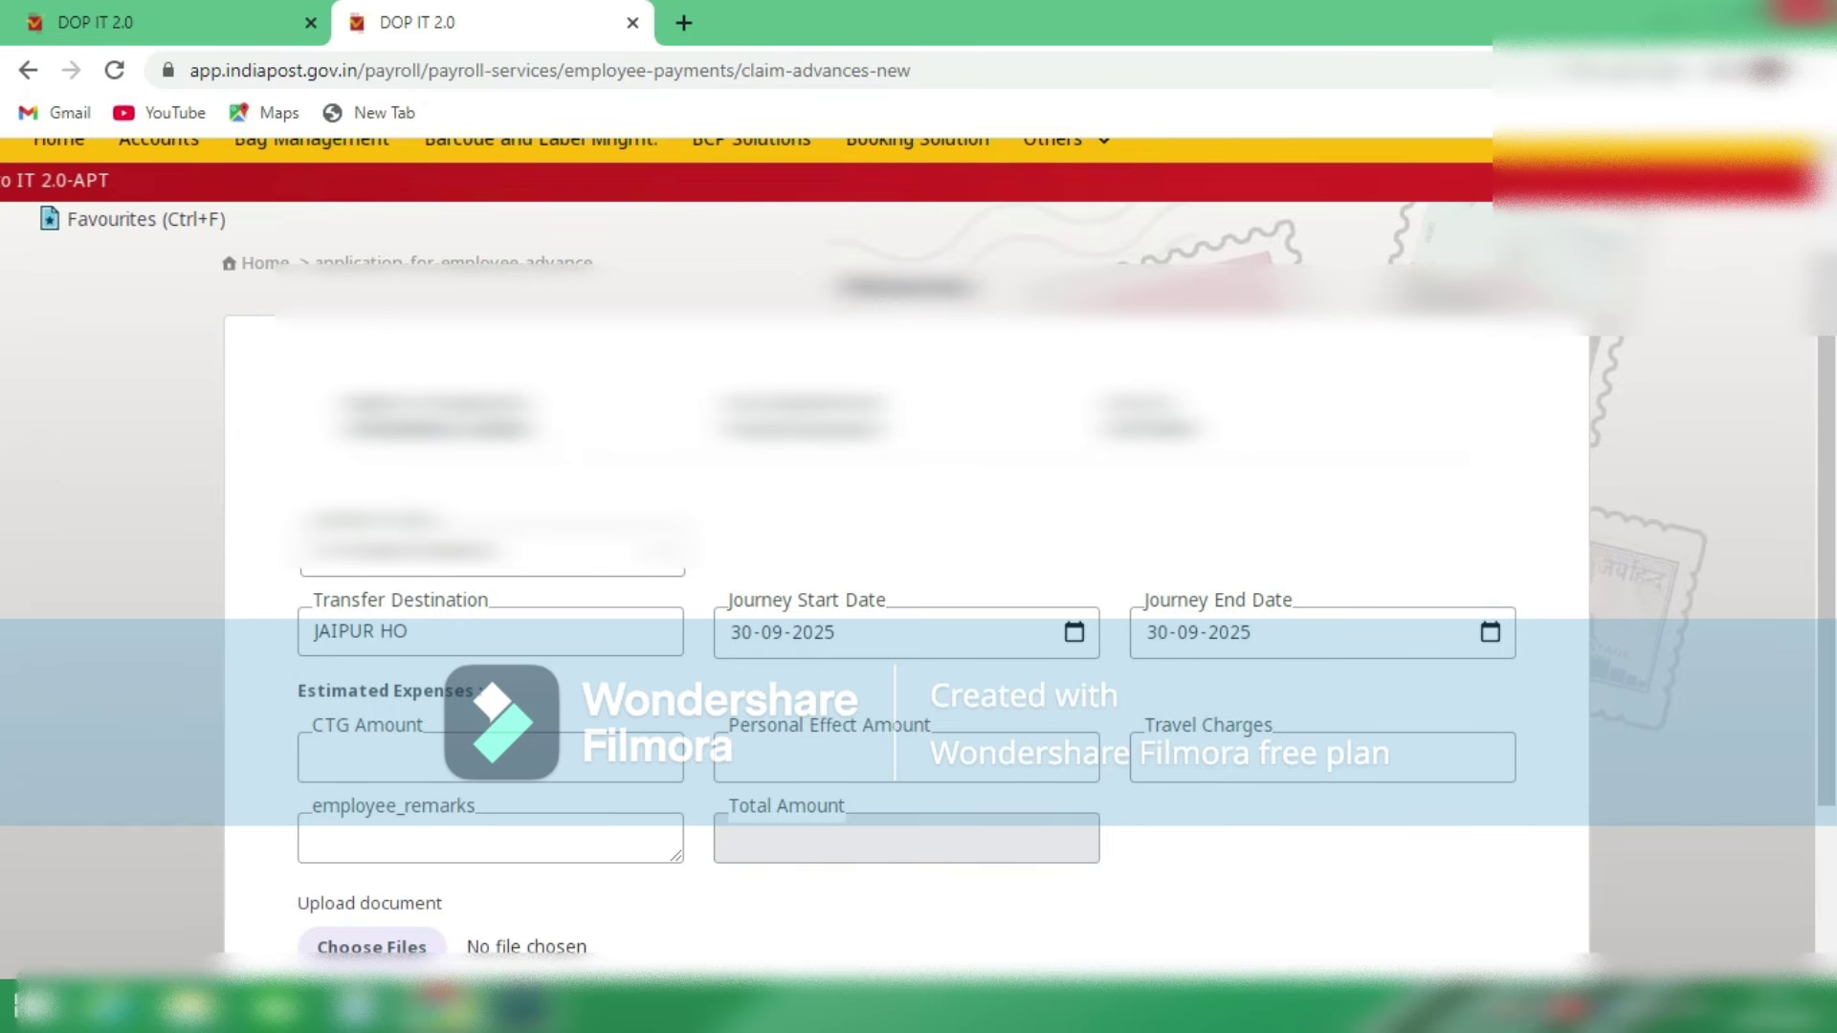
drag(385, 725, 325, 725)
click(383, 756)
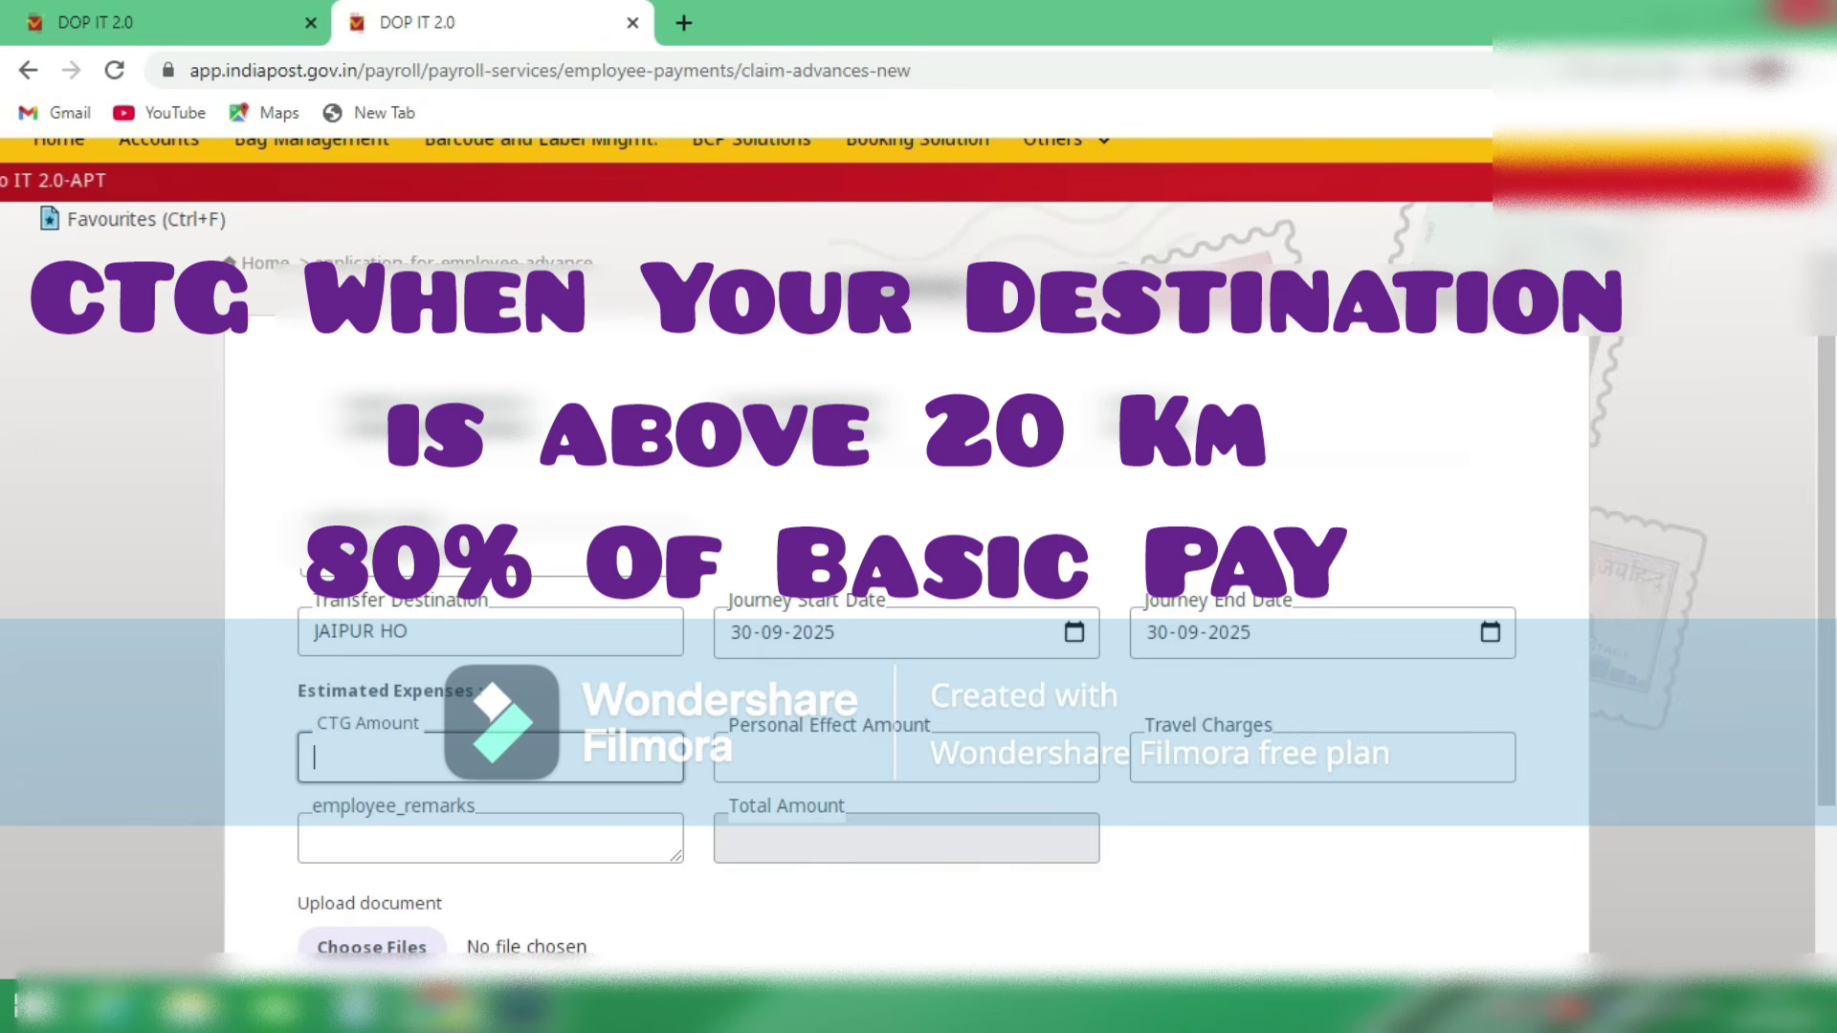
click(478, 757)
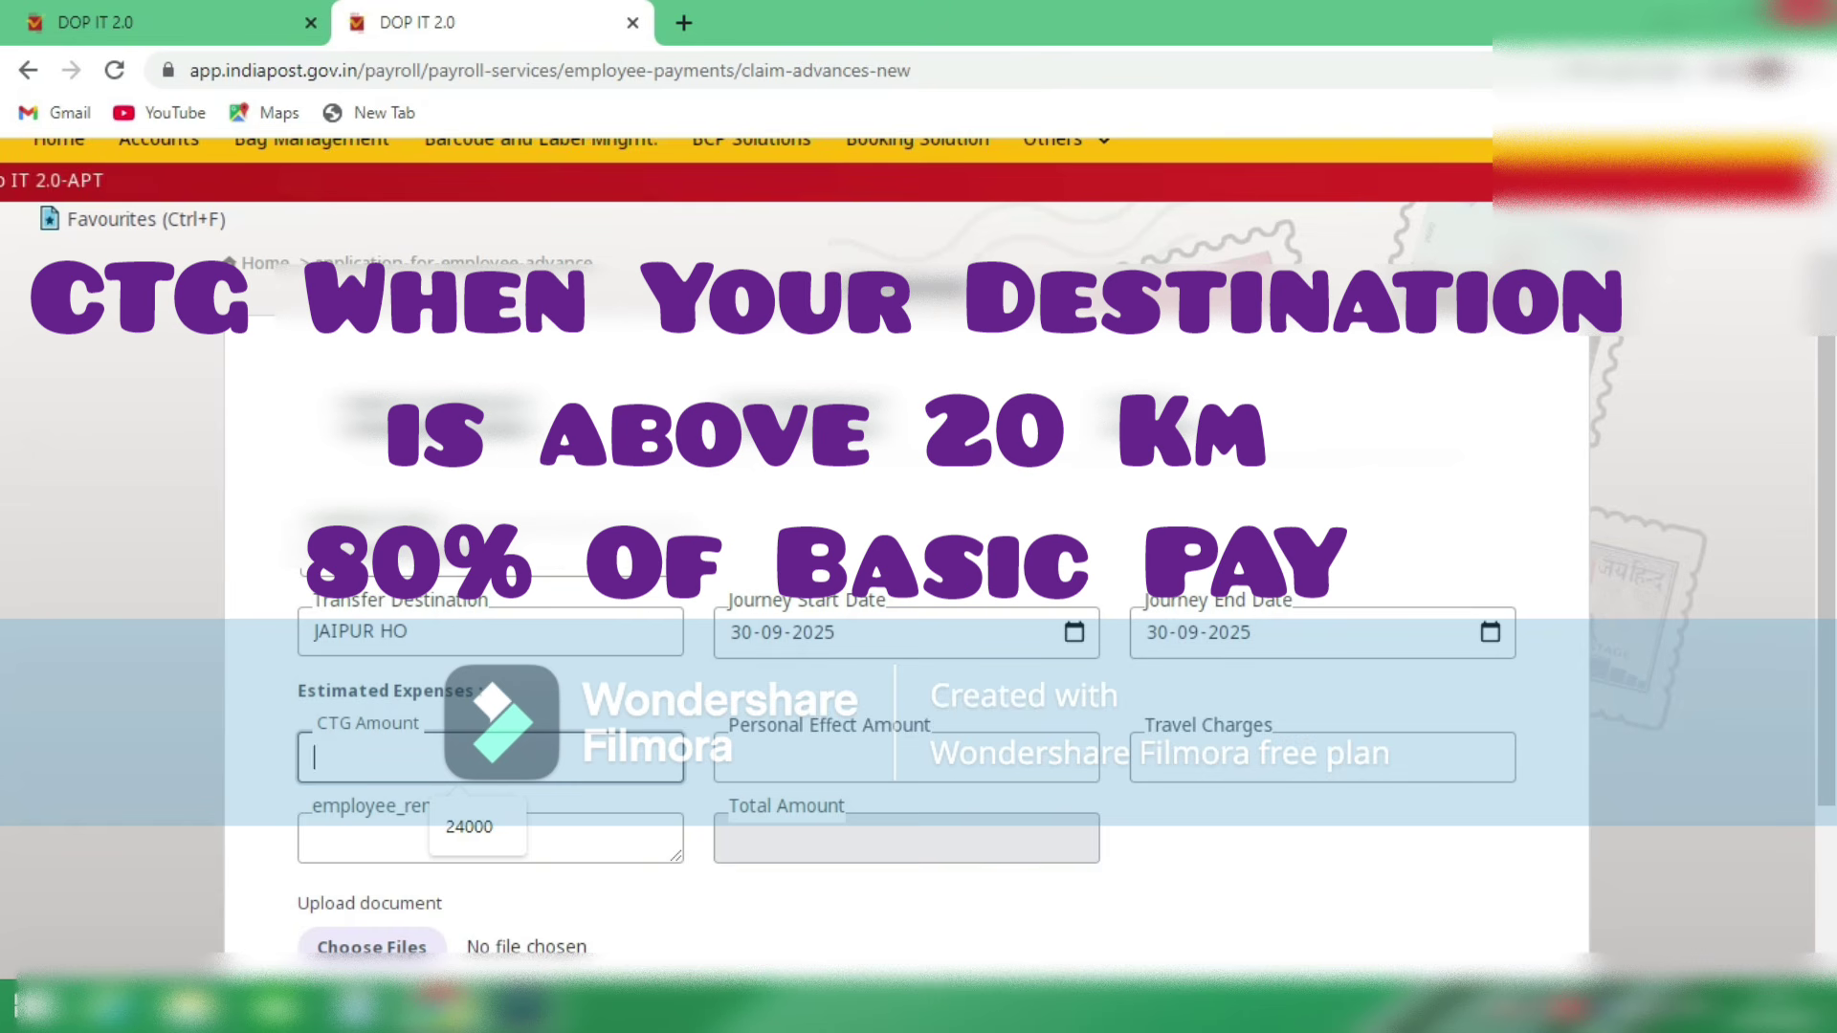
click(517, 697)
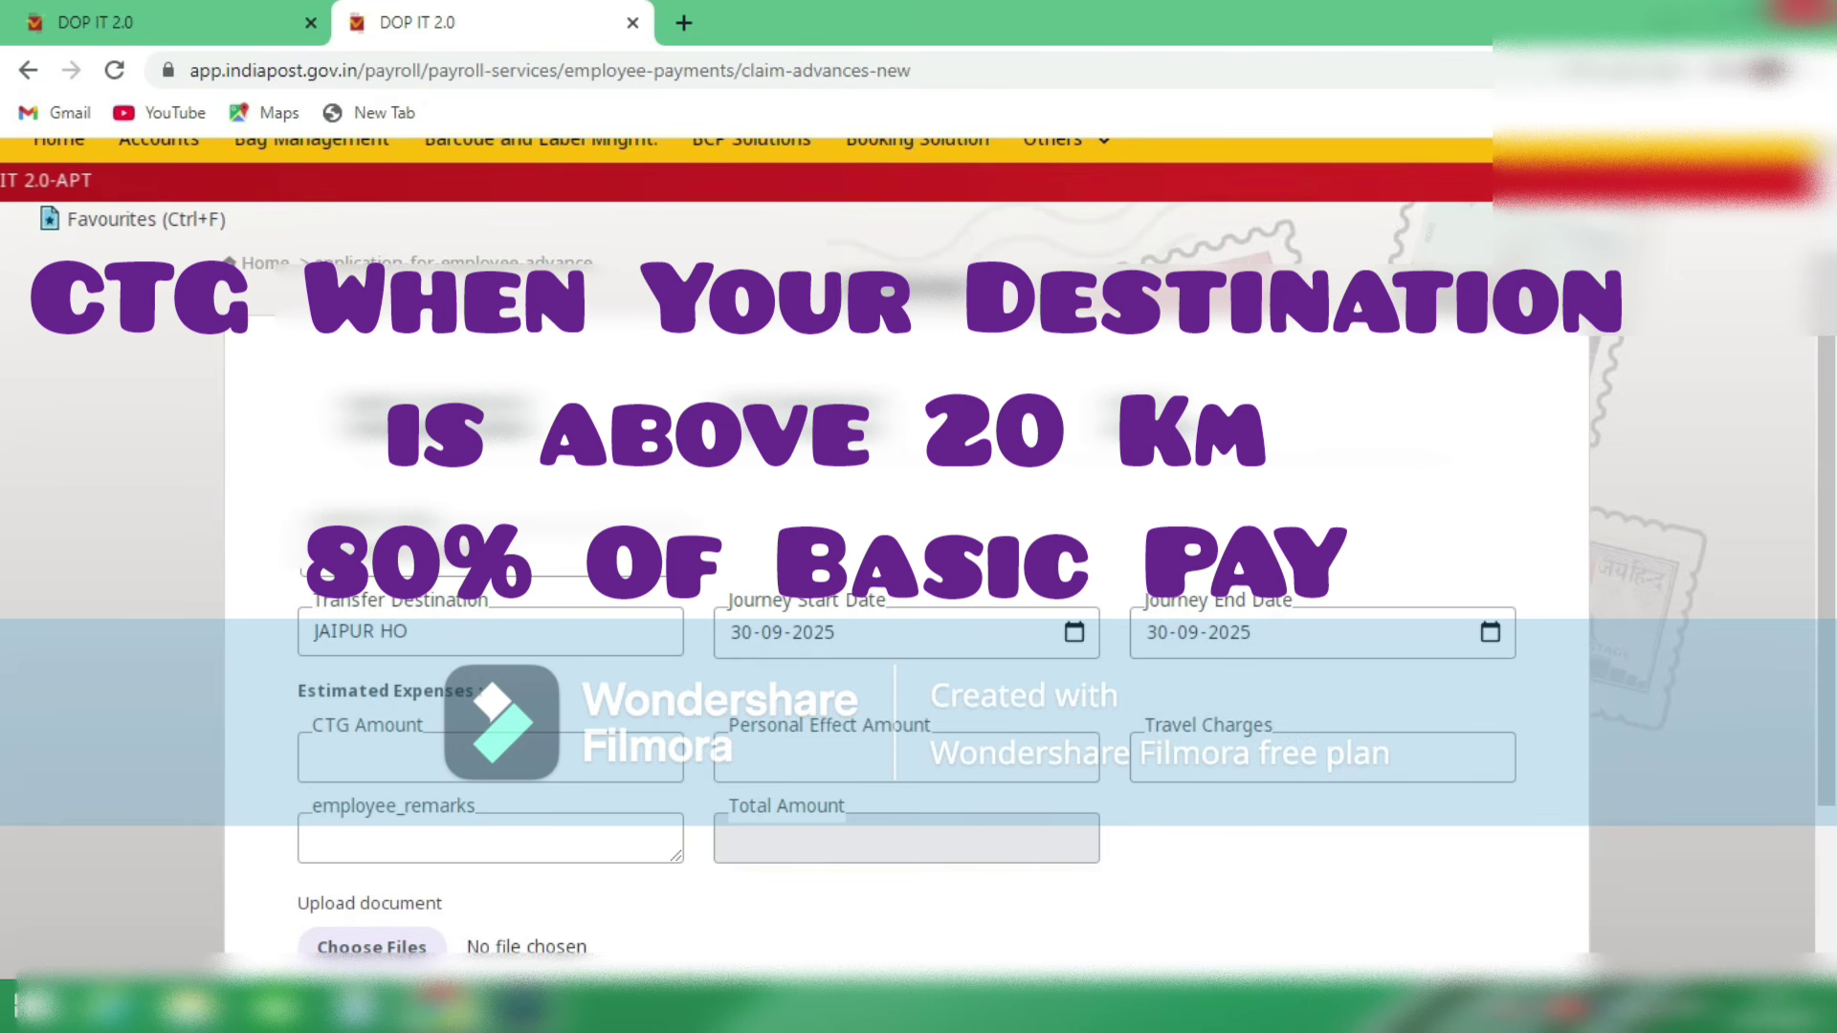
click(489, 757)
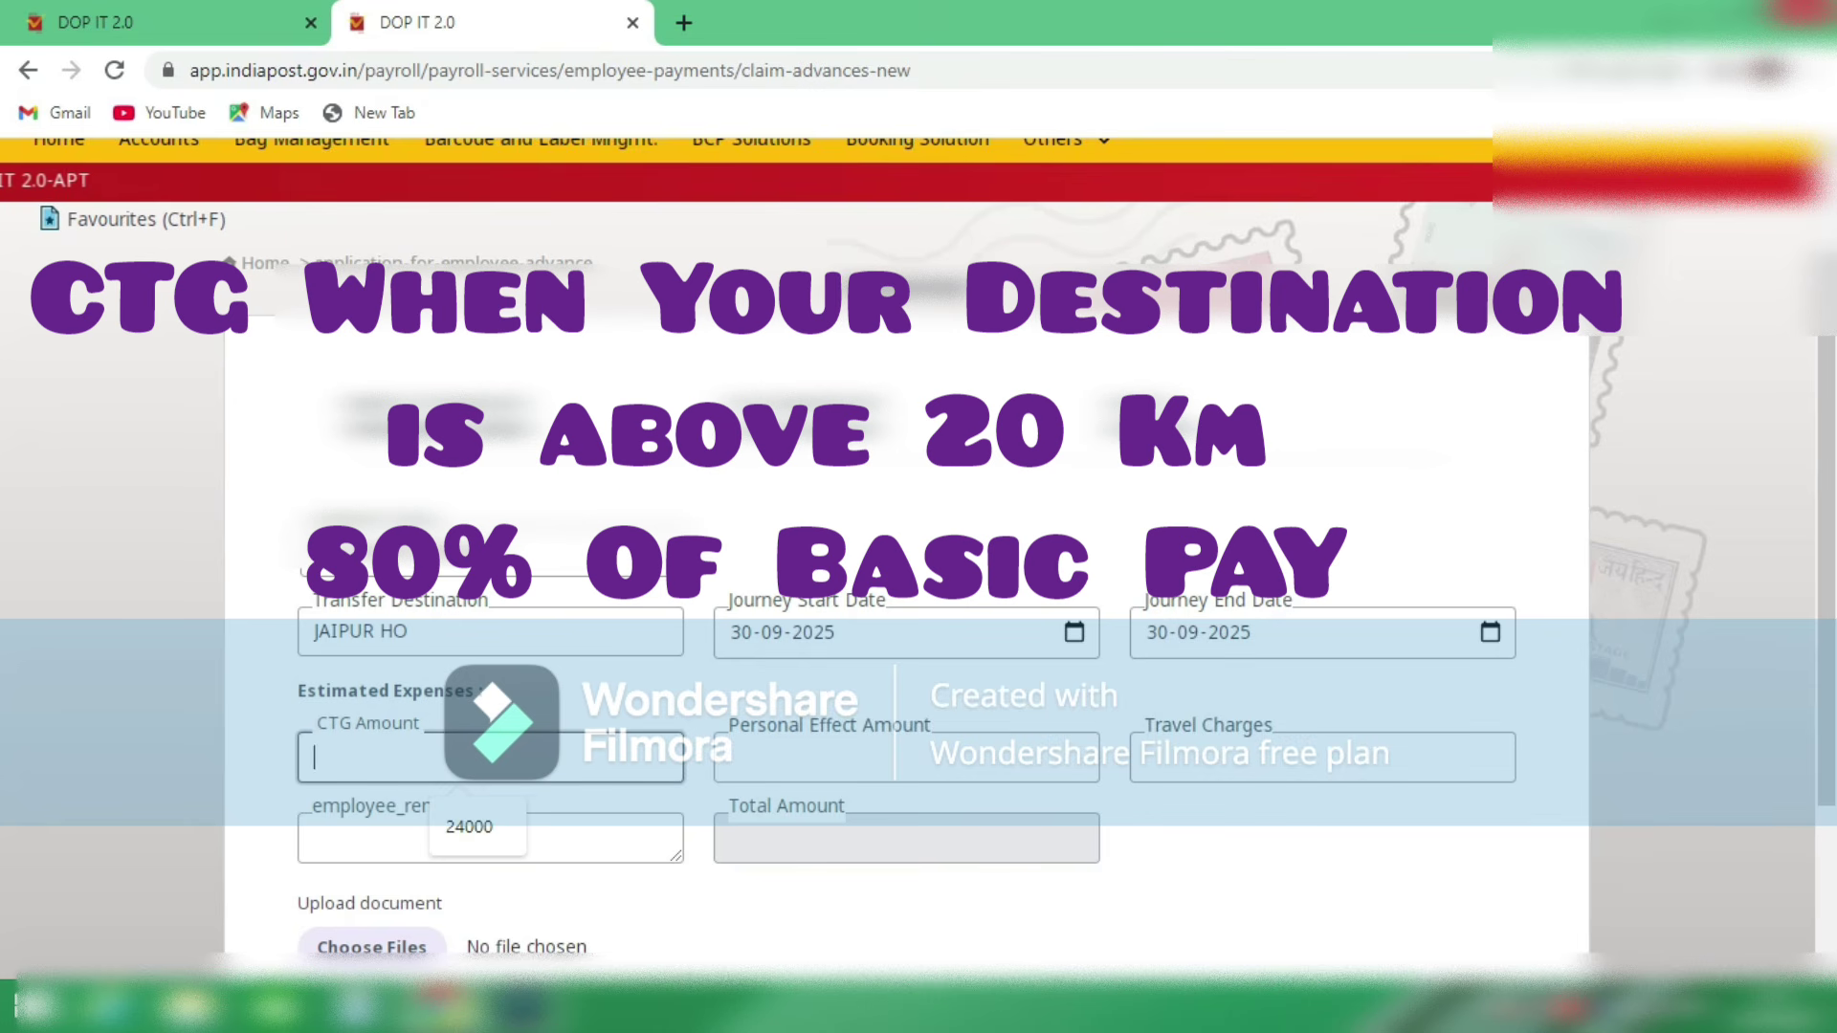
click(304, 720)
drag(312, 726, 406, 727)
click(402, 756)
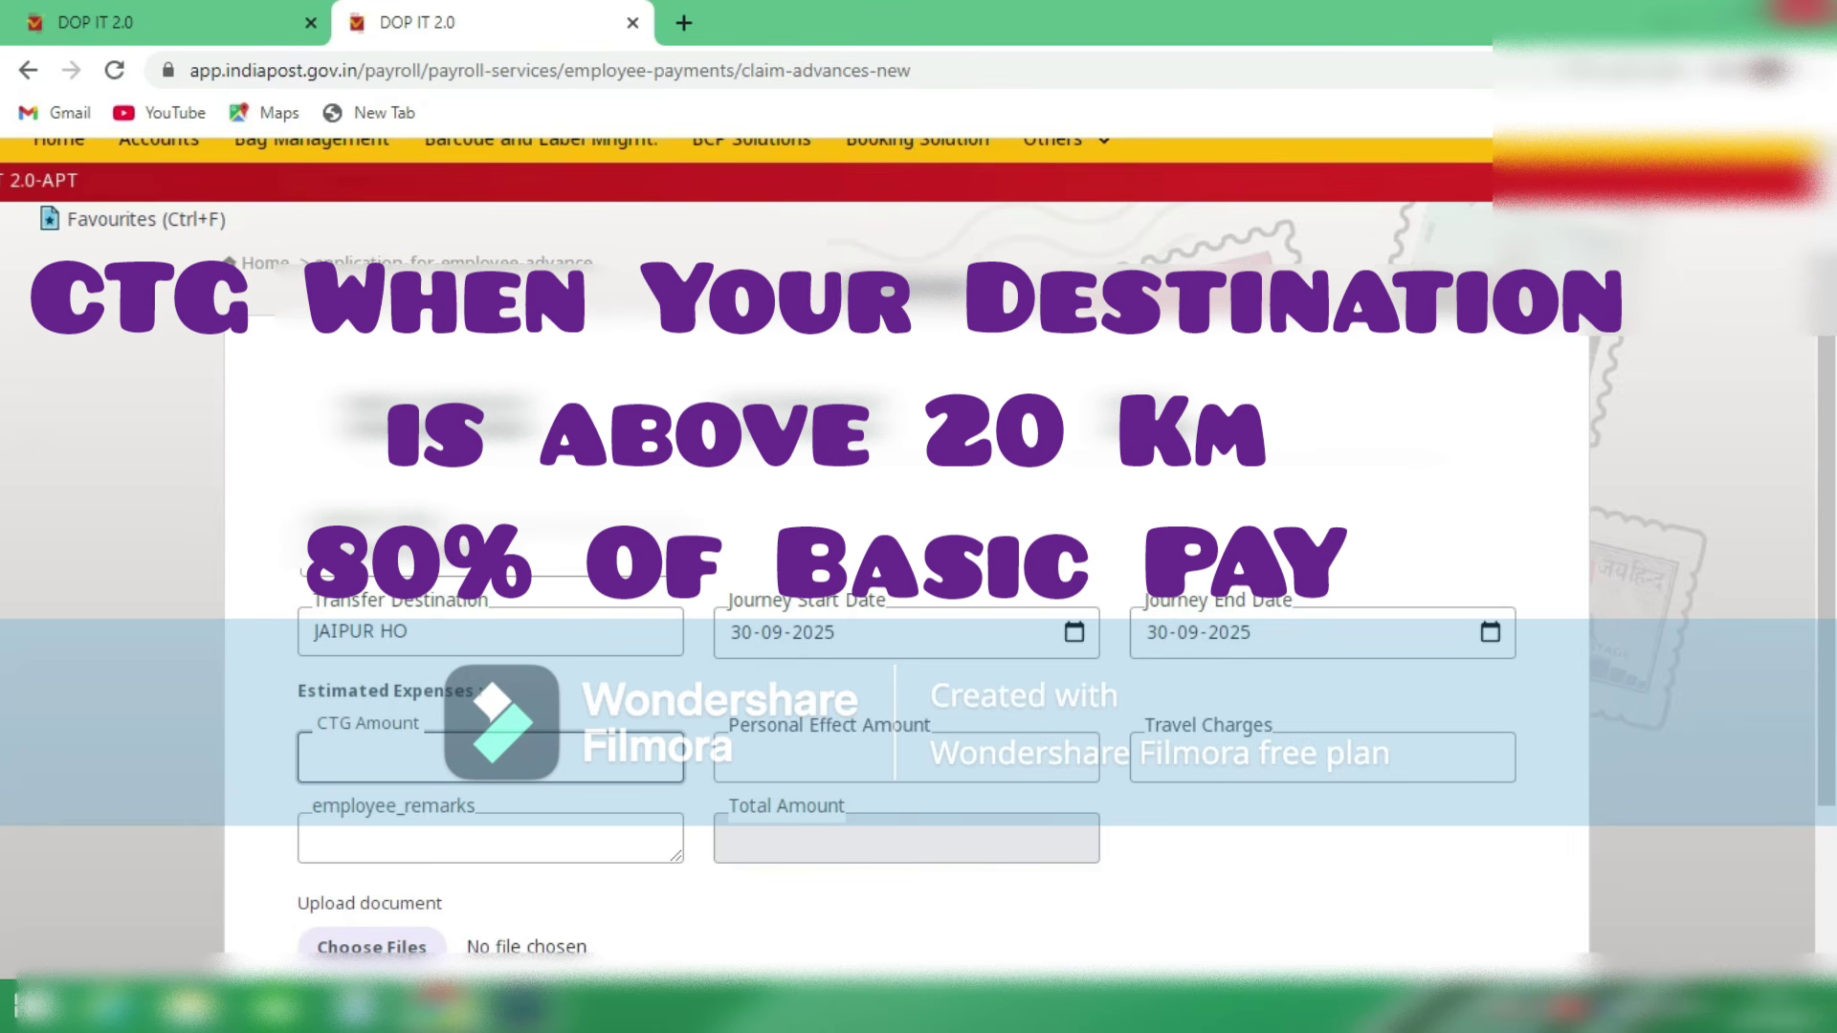
click(469, 756)
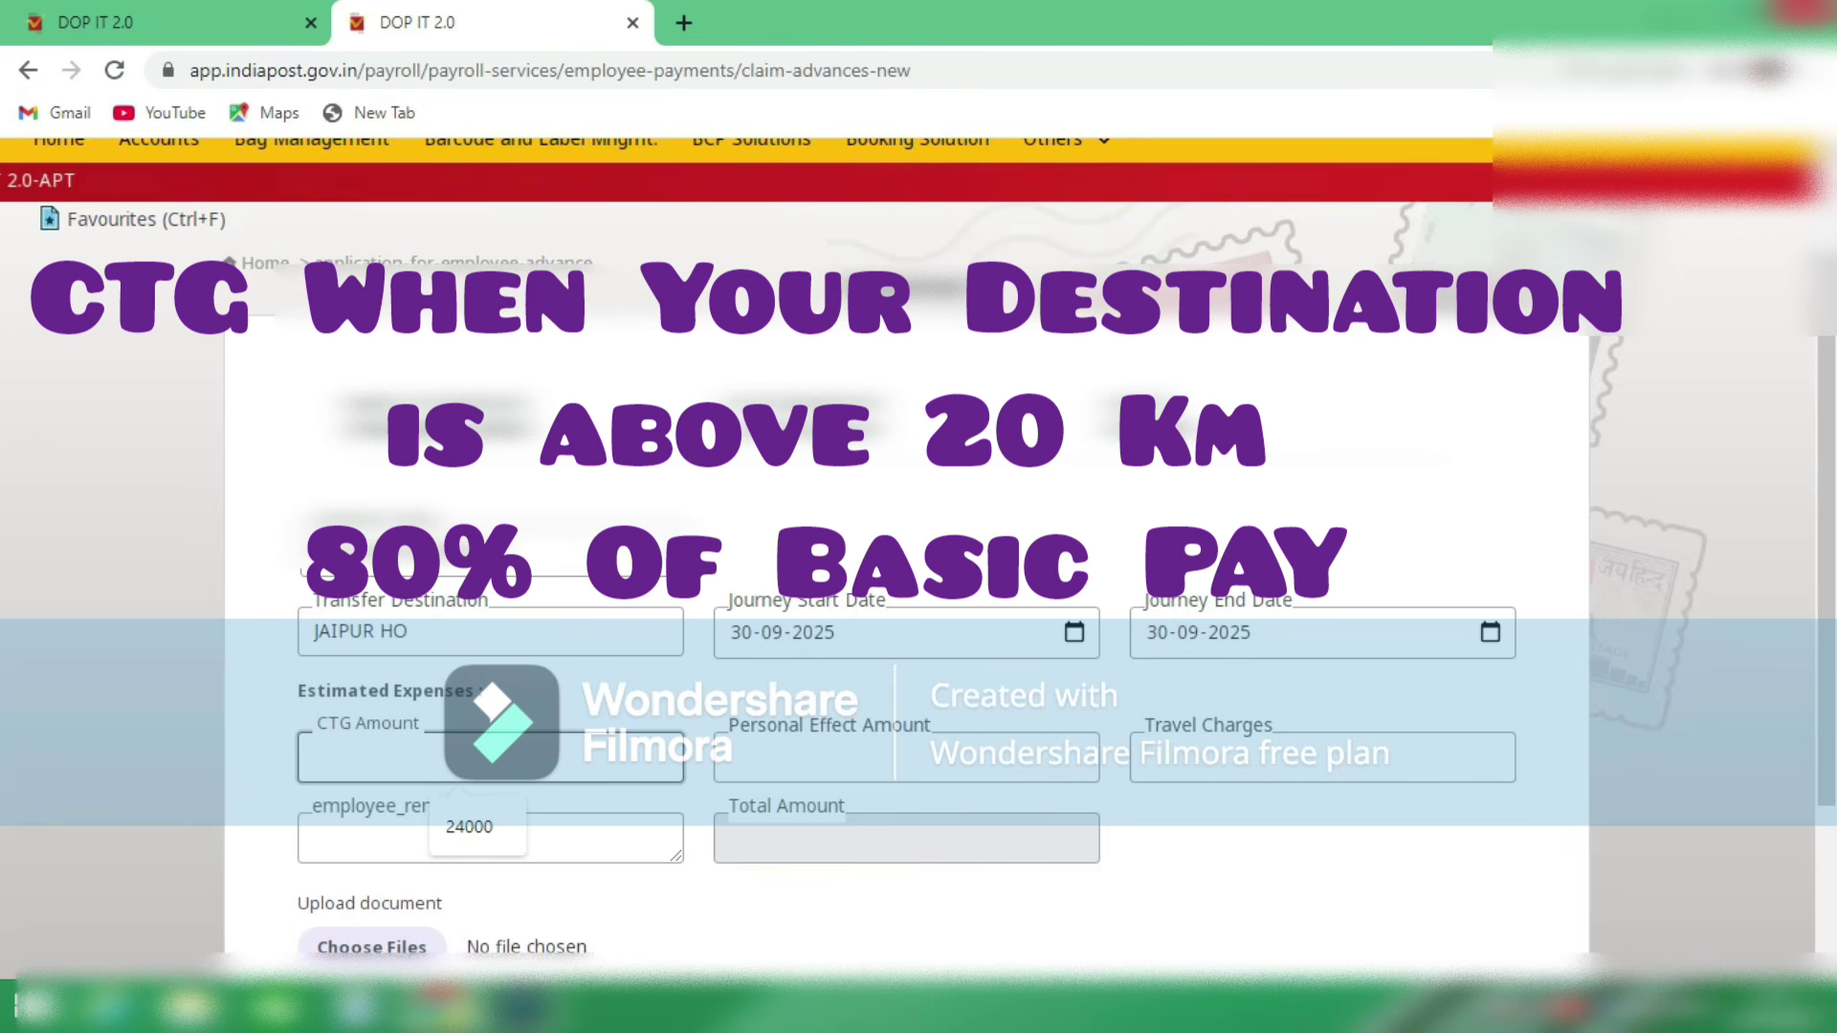
key(Down)
key(Return)
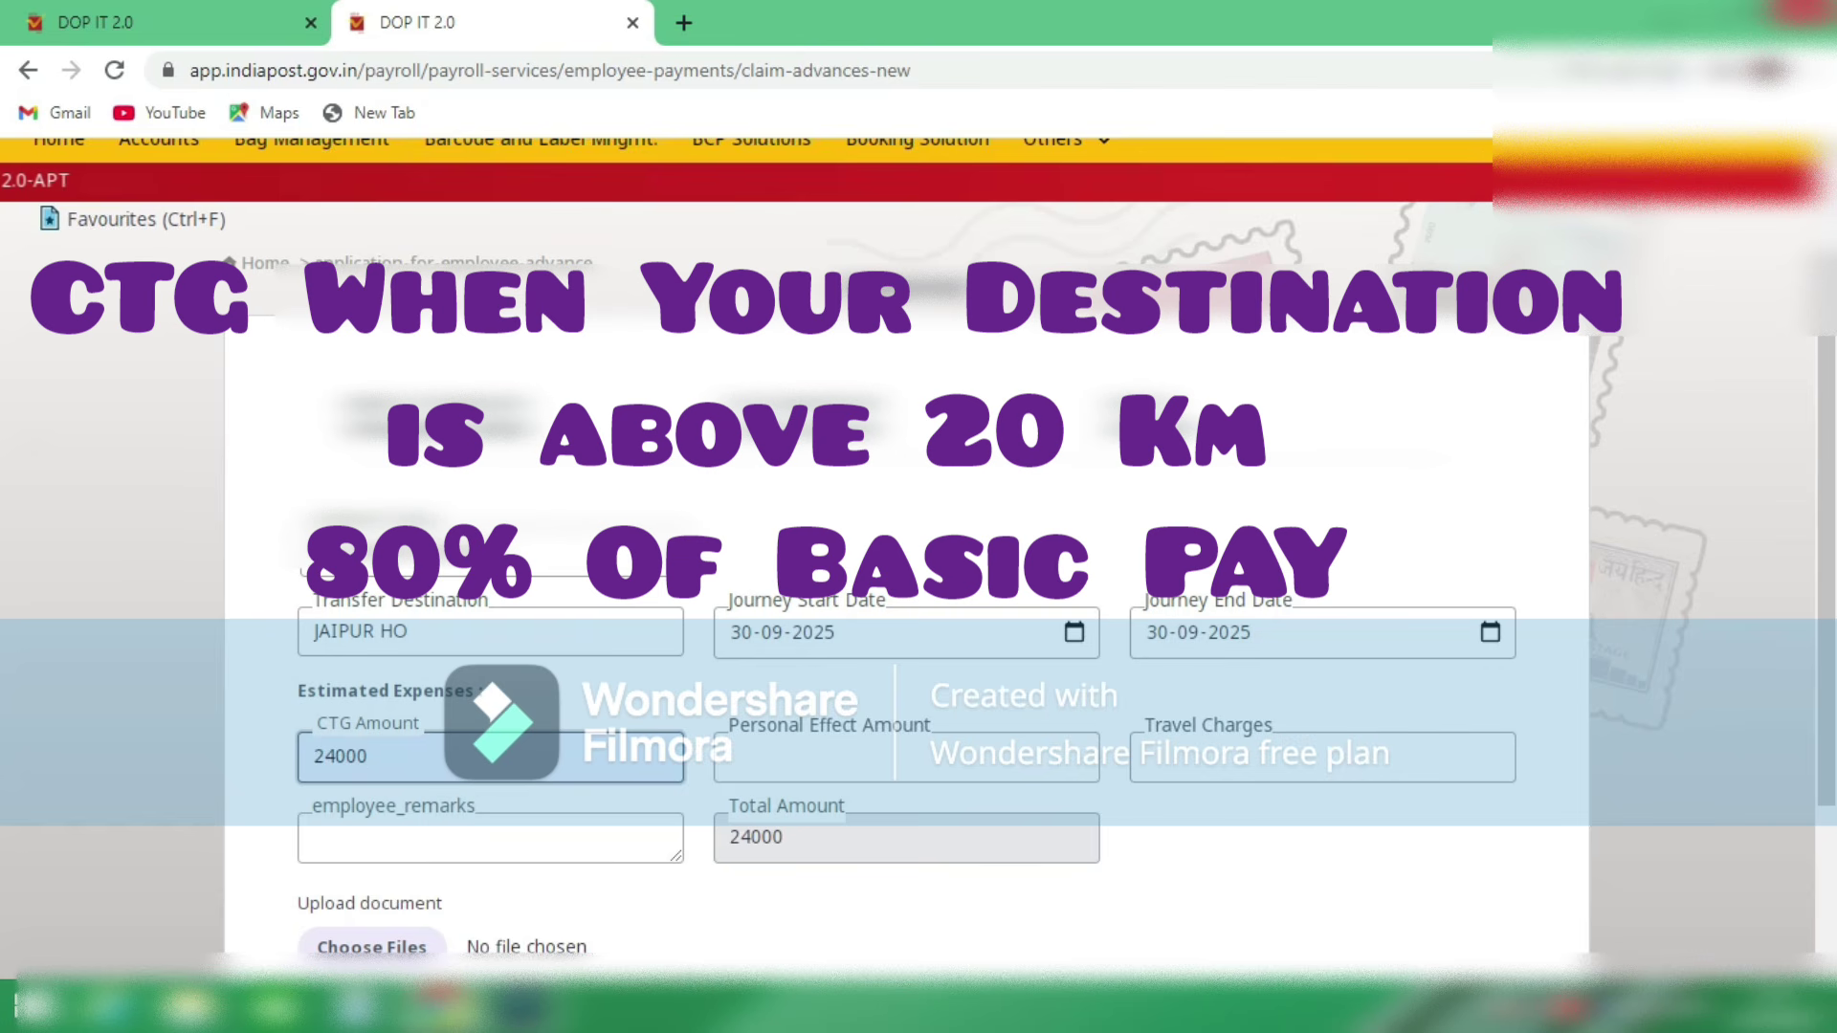
Step: Enter 0 as the personal effect amount and 2000 as the travel charges
key(Tab)
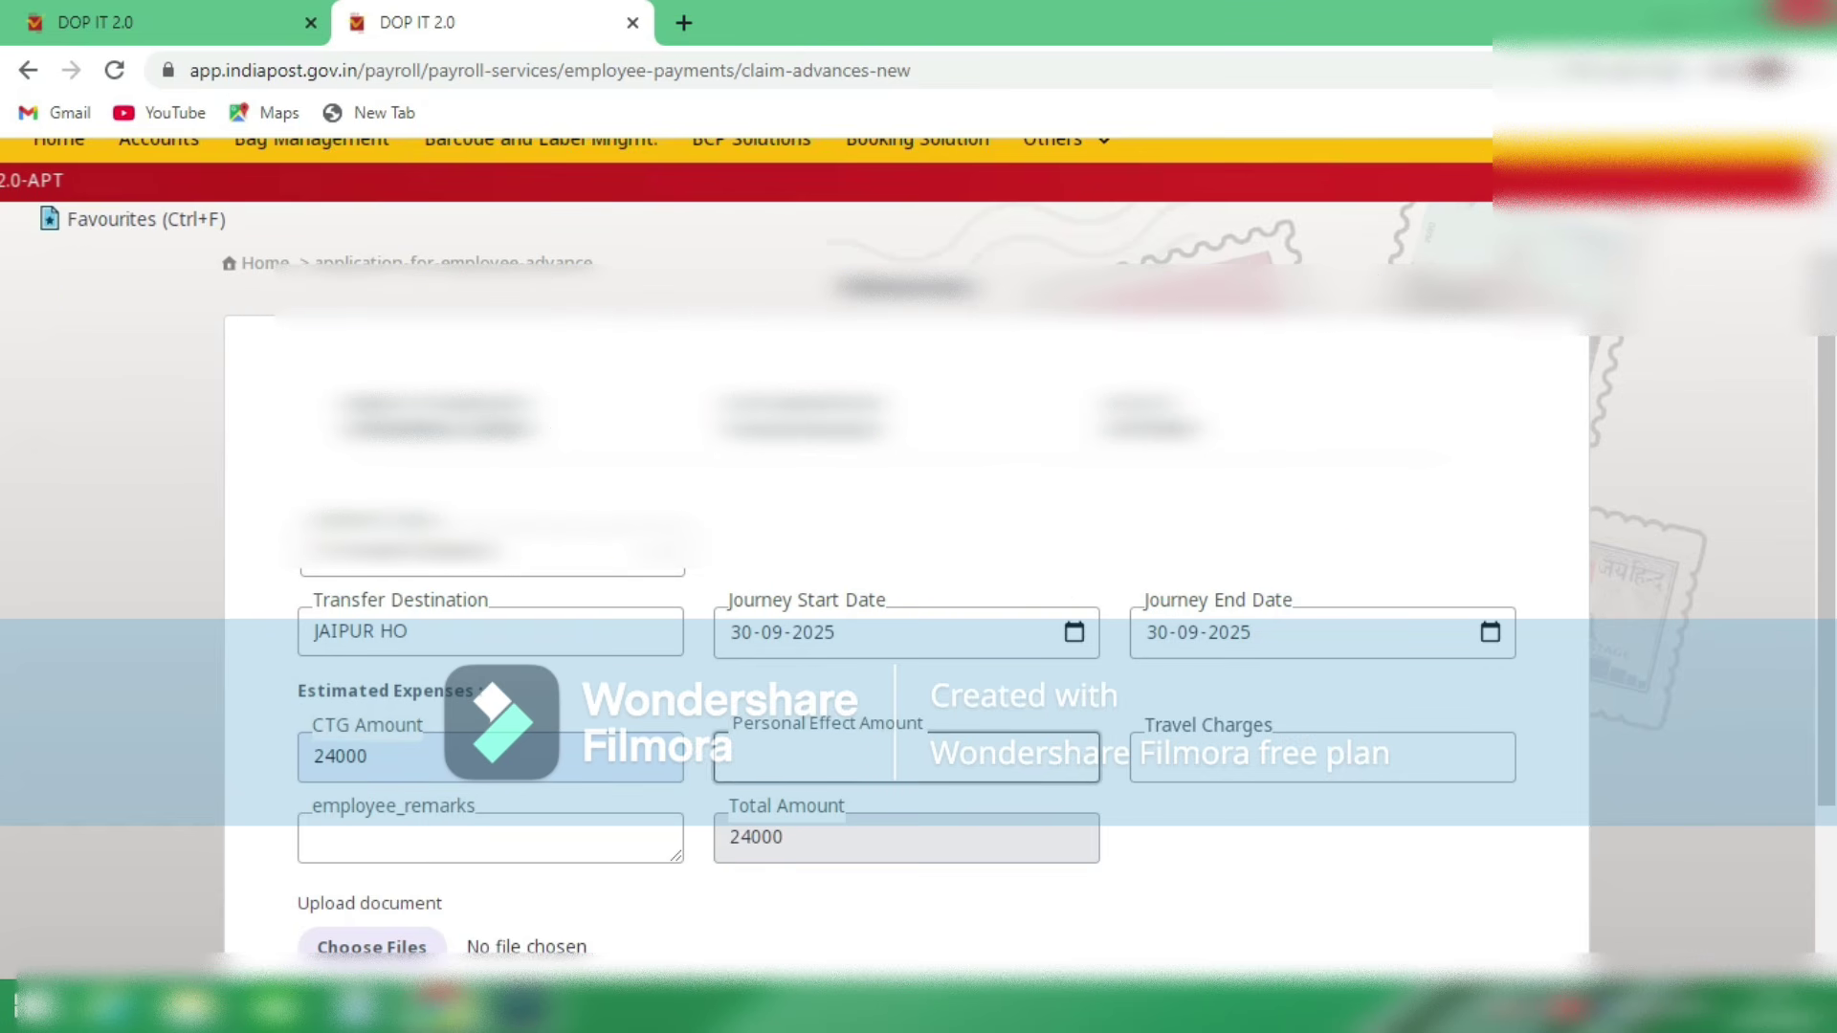
text(0)
click(1146, 757)
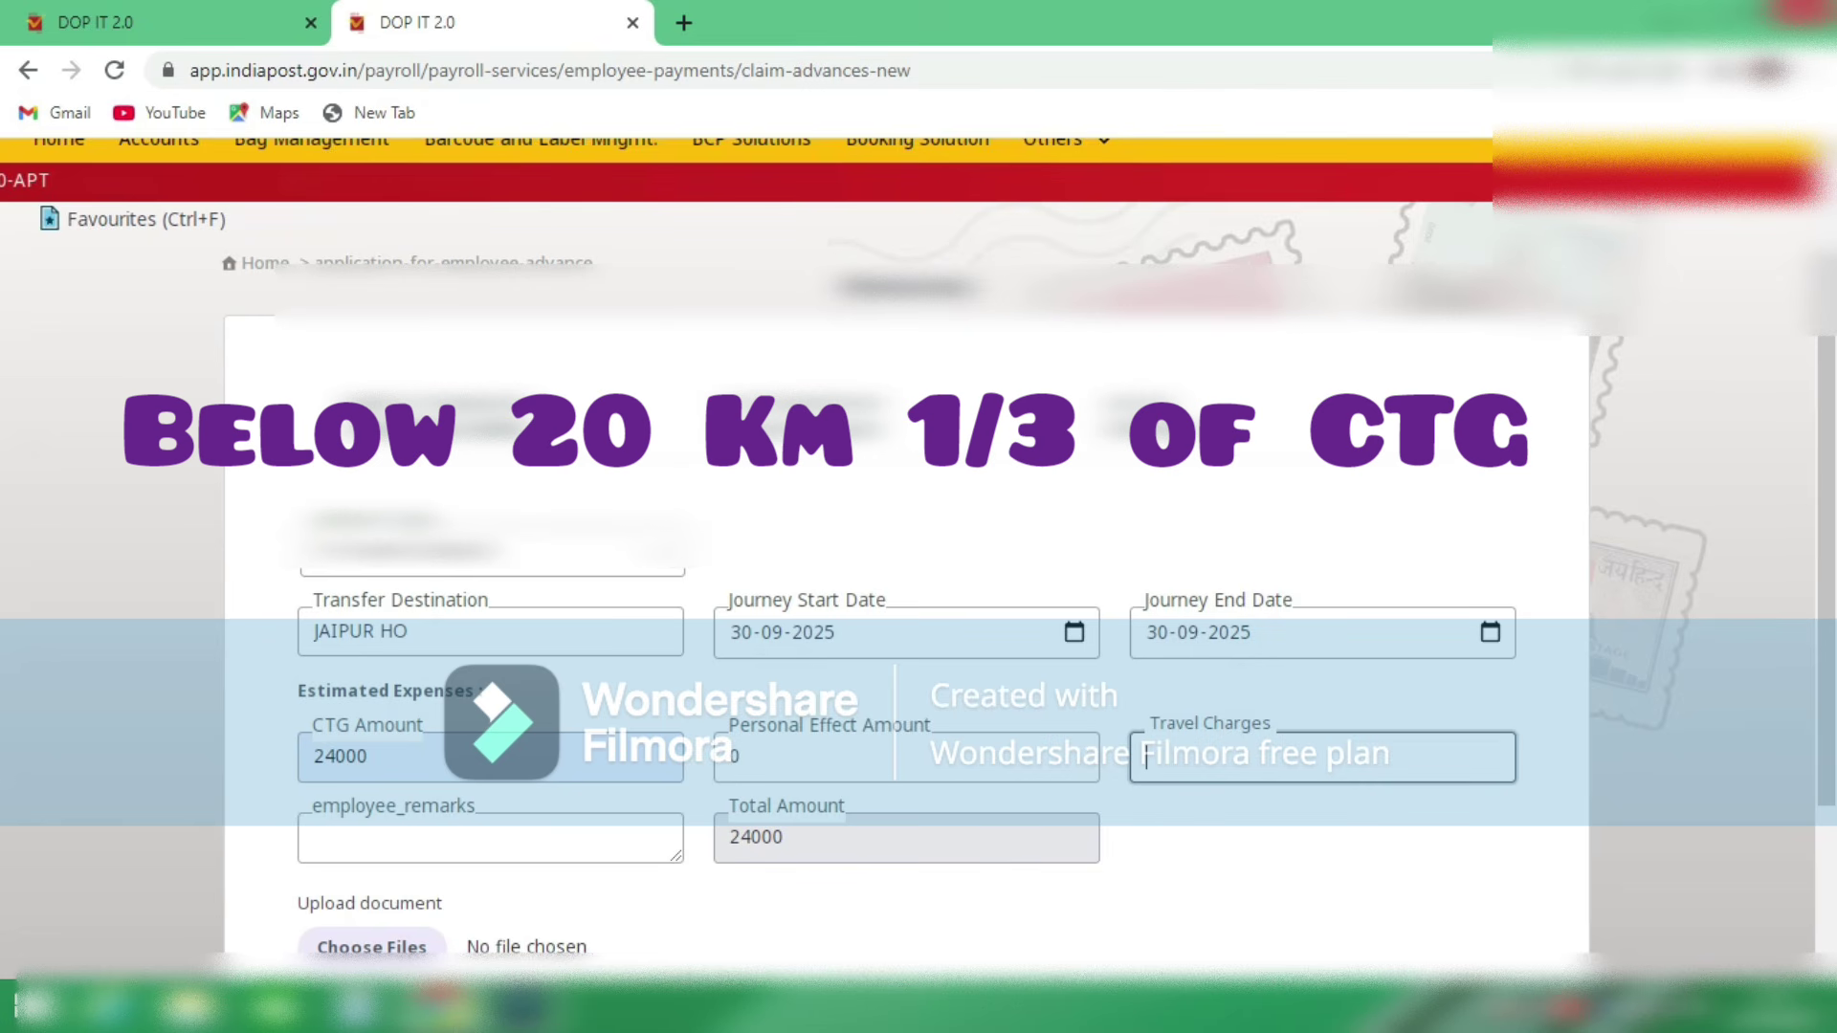
text(2000)
key(Tab)
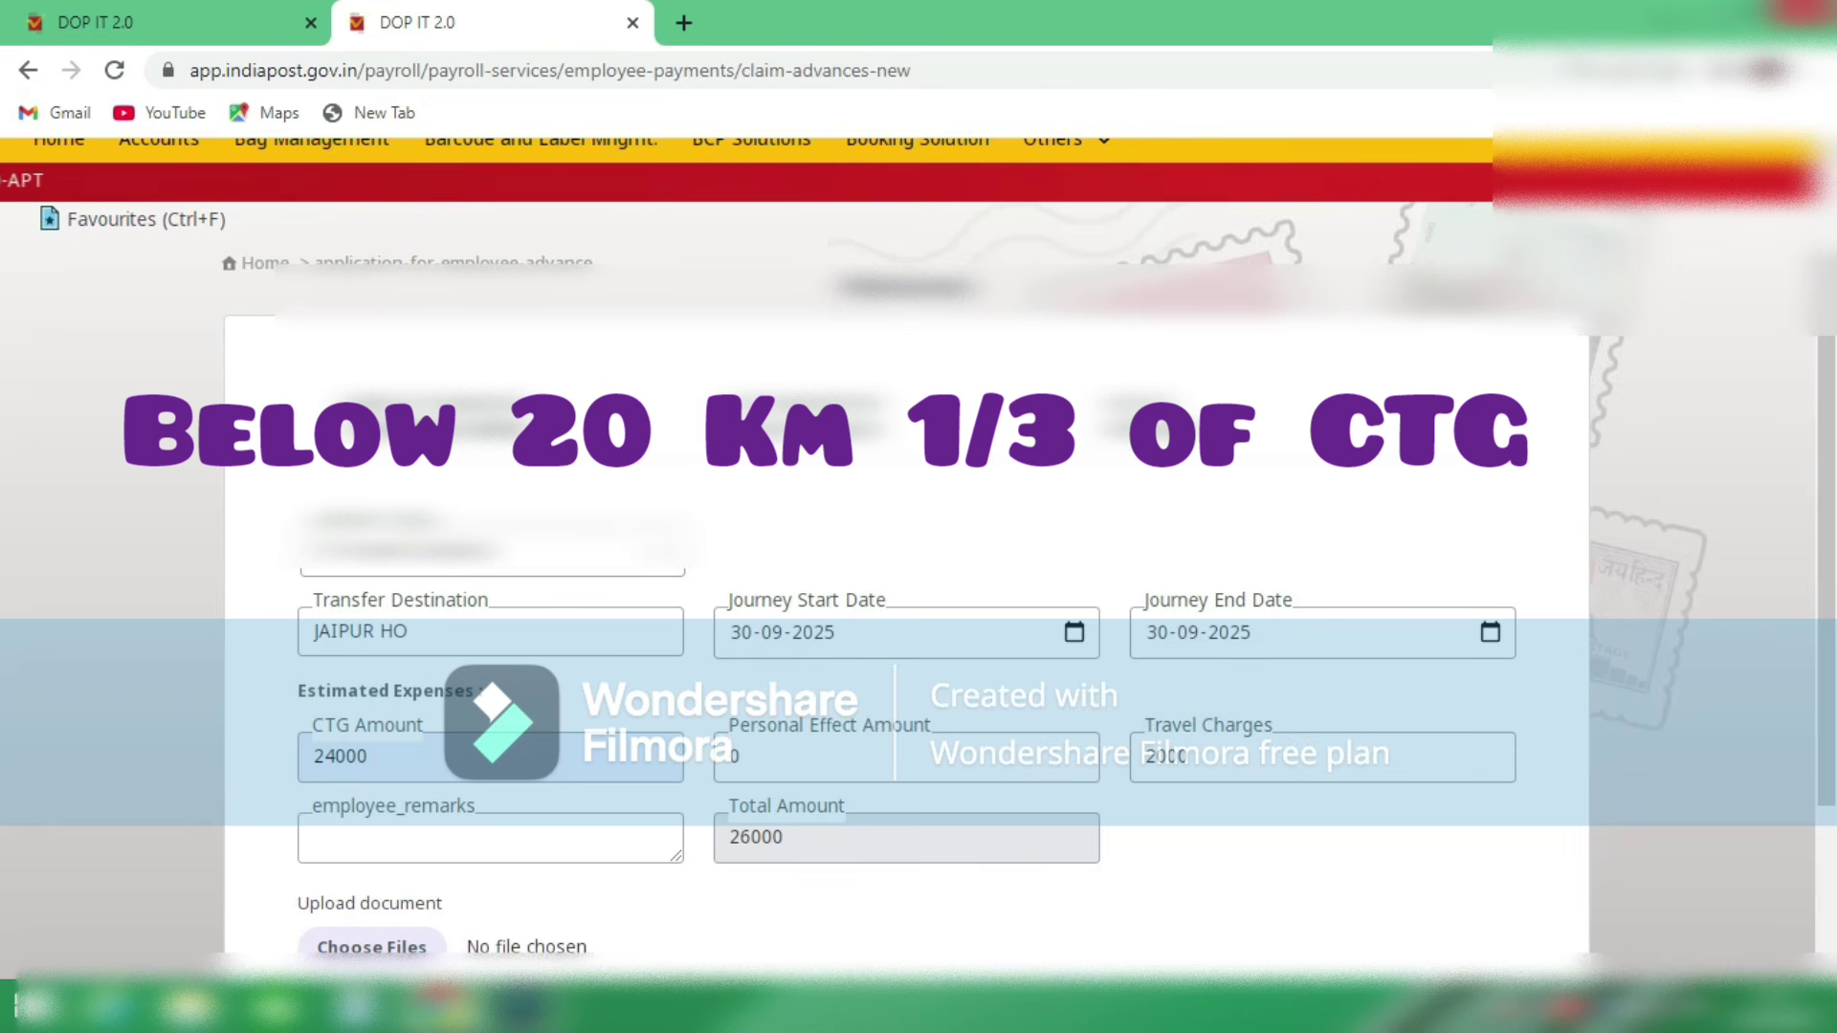
Step: Fill in the employee remarks with ON ROTATIONAL TRANSFER as the reason for the transfer advance
click(490, 838)
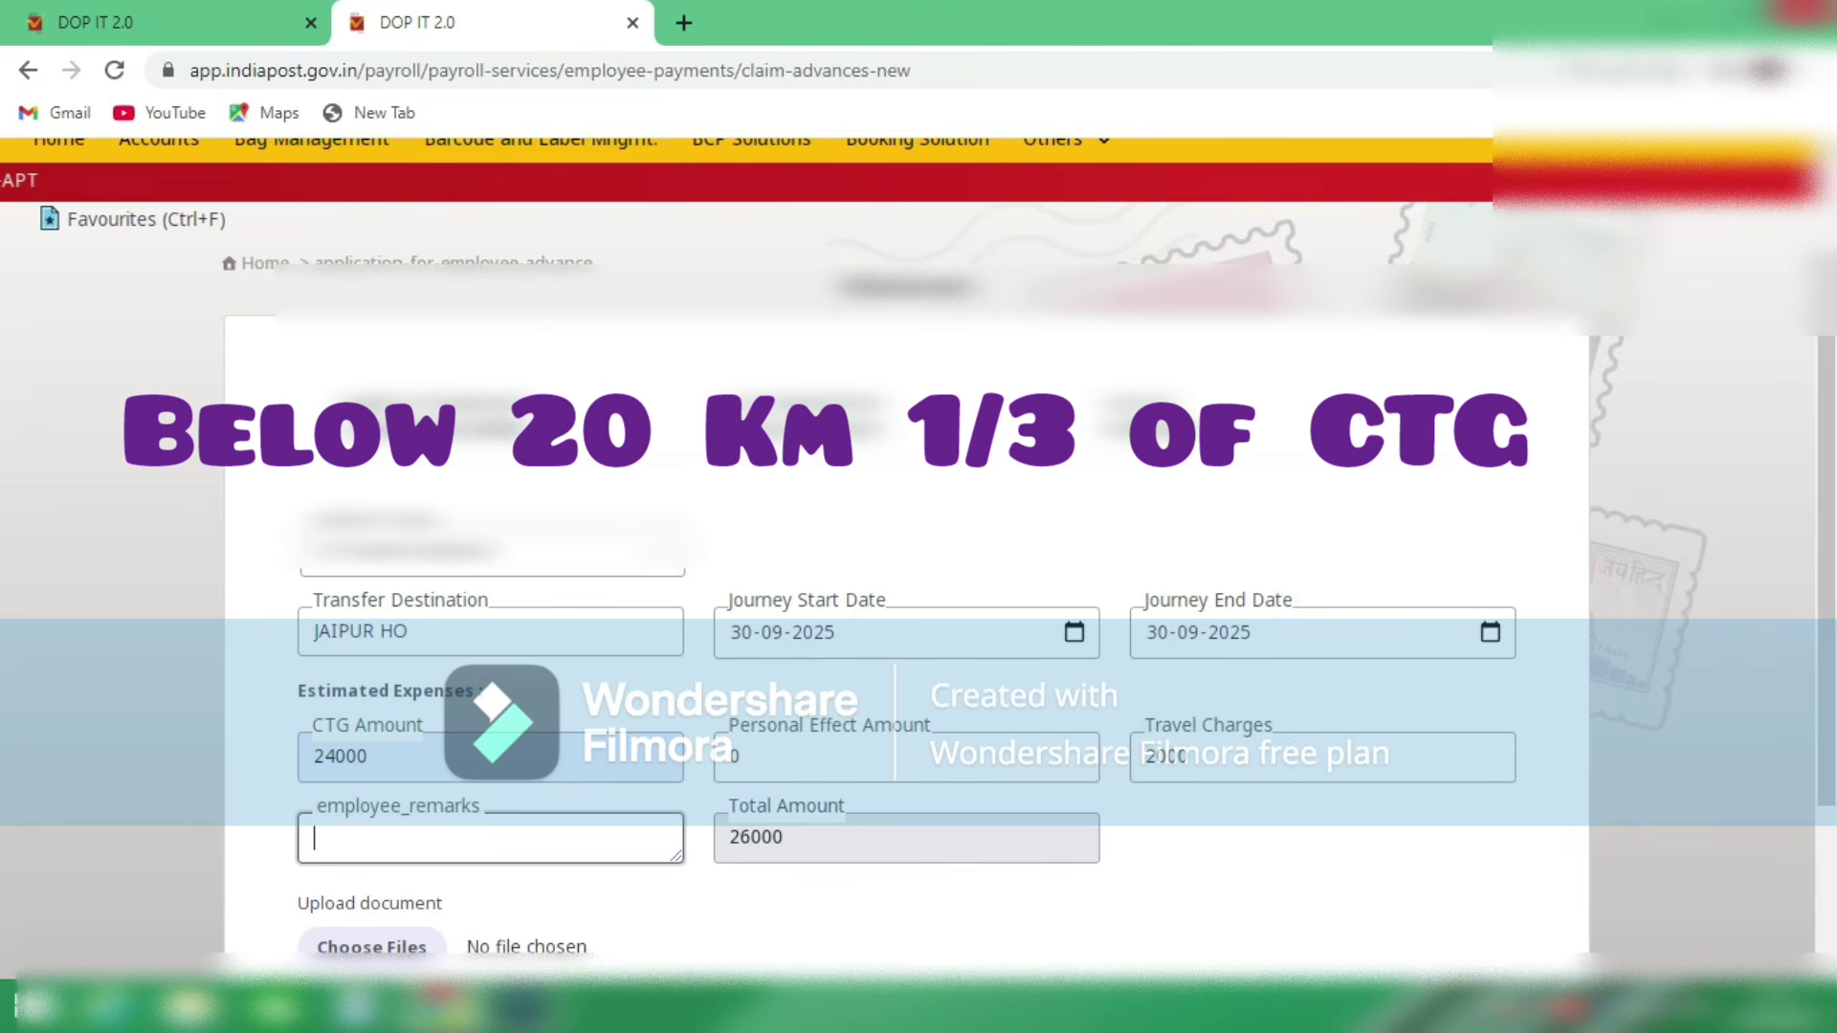
text(ON ROT)
text(ATIO)
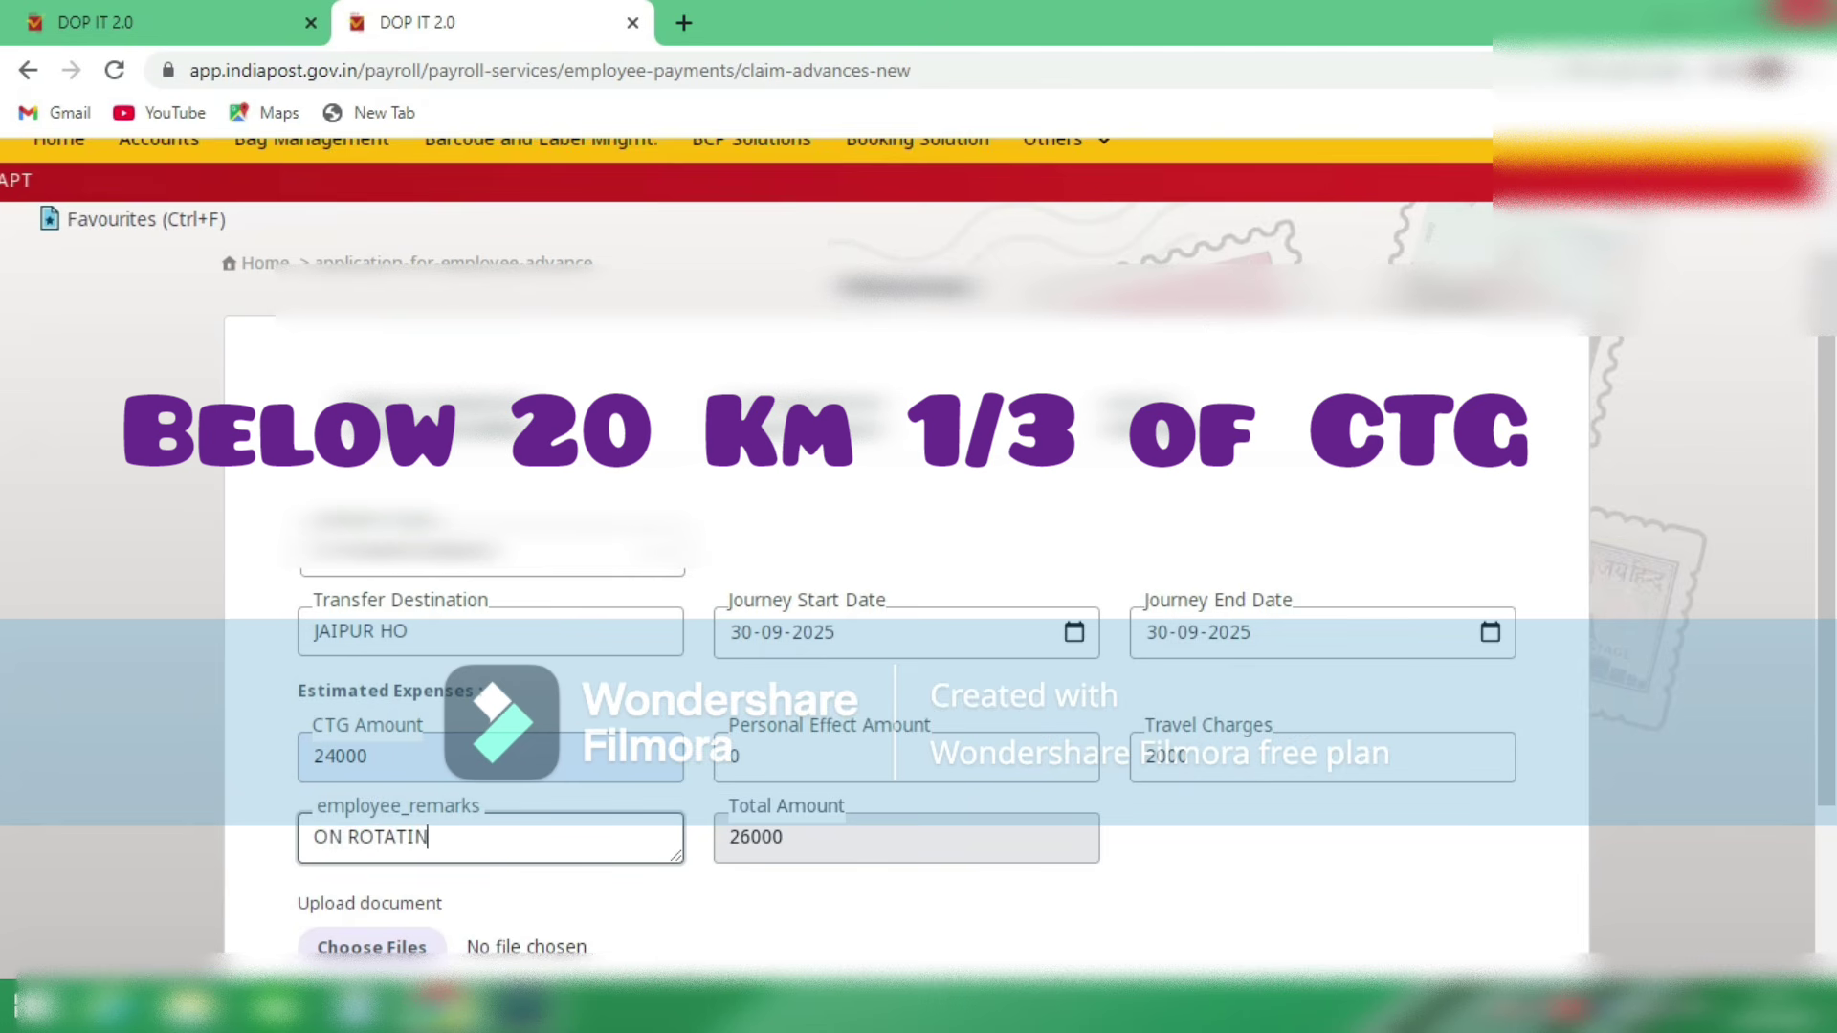
key(BackSpace)
text(OALN)
key(BackSpace)
key(BackSpace)
key(BackSpace)
text(NAL )
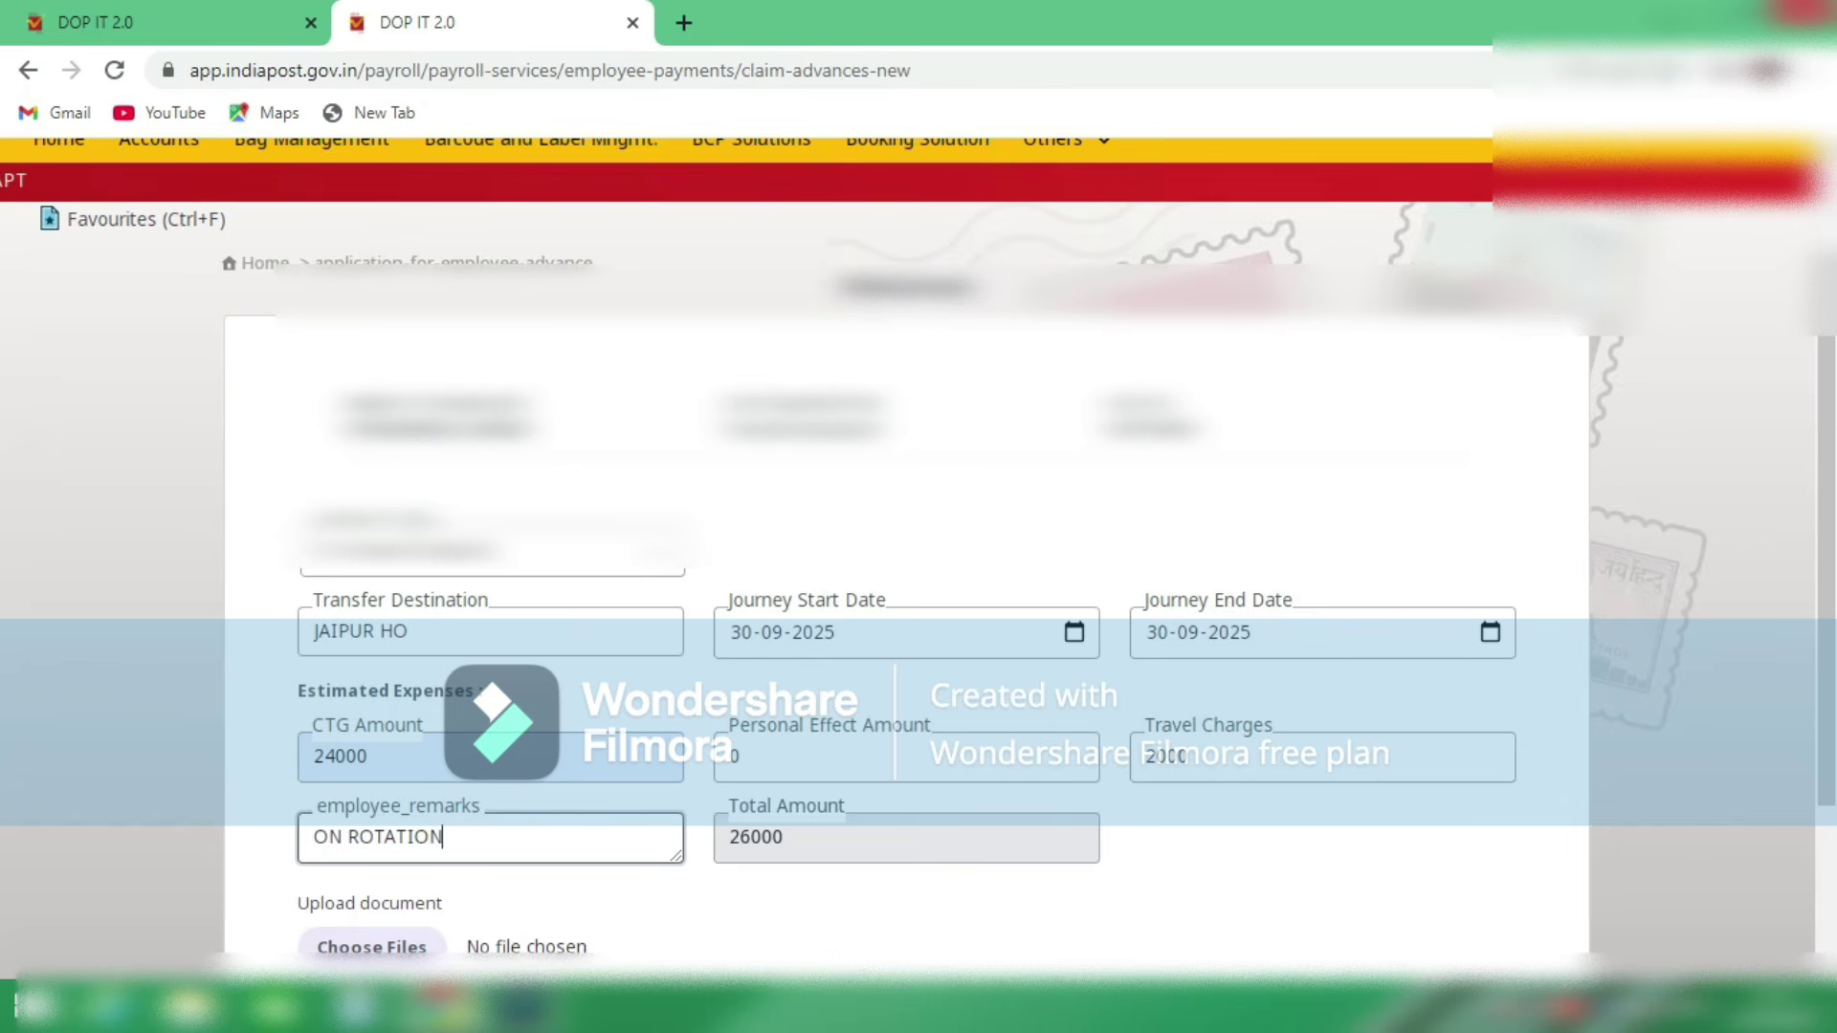
text(TRANSFER)
Step: Look over the completed advance form, leave it without submitting and open the Reimbursements claim form
scroll(919, 574, down, 3)
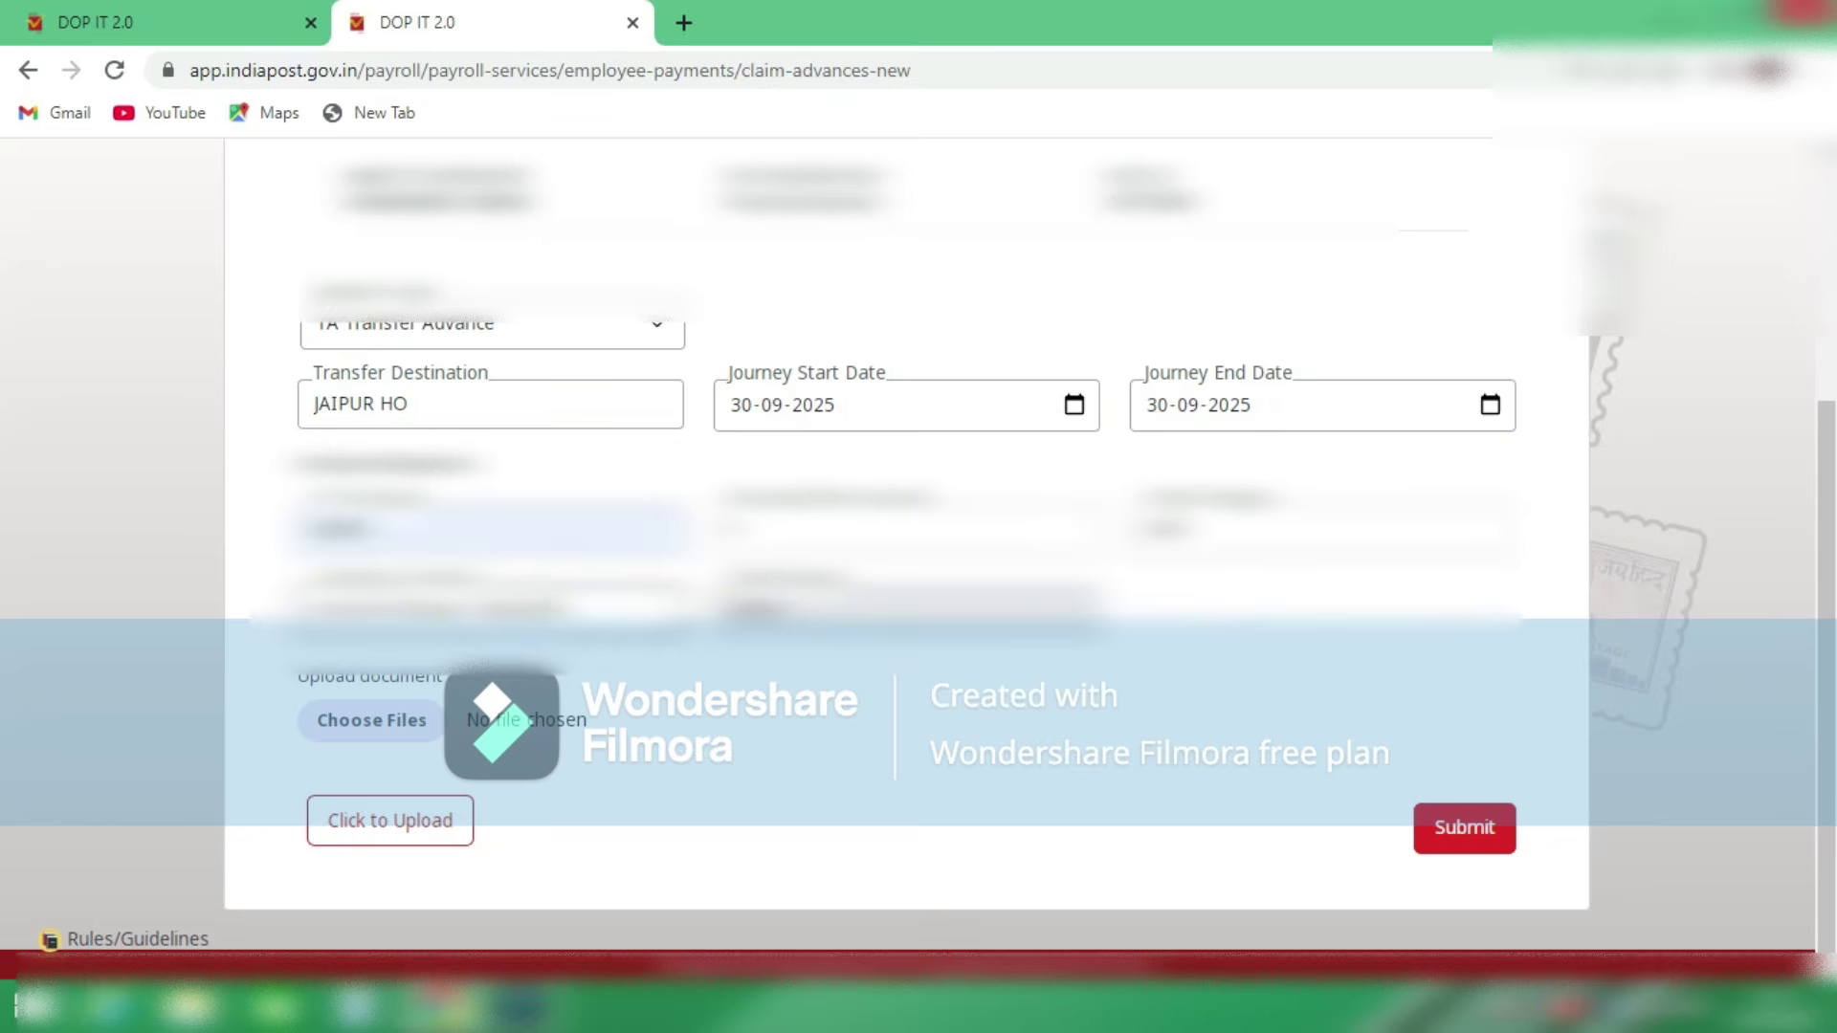
scroll(919, 563, up, 5)
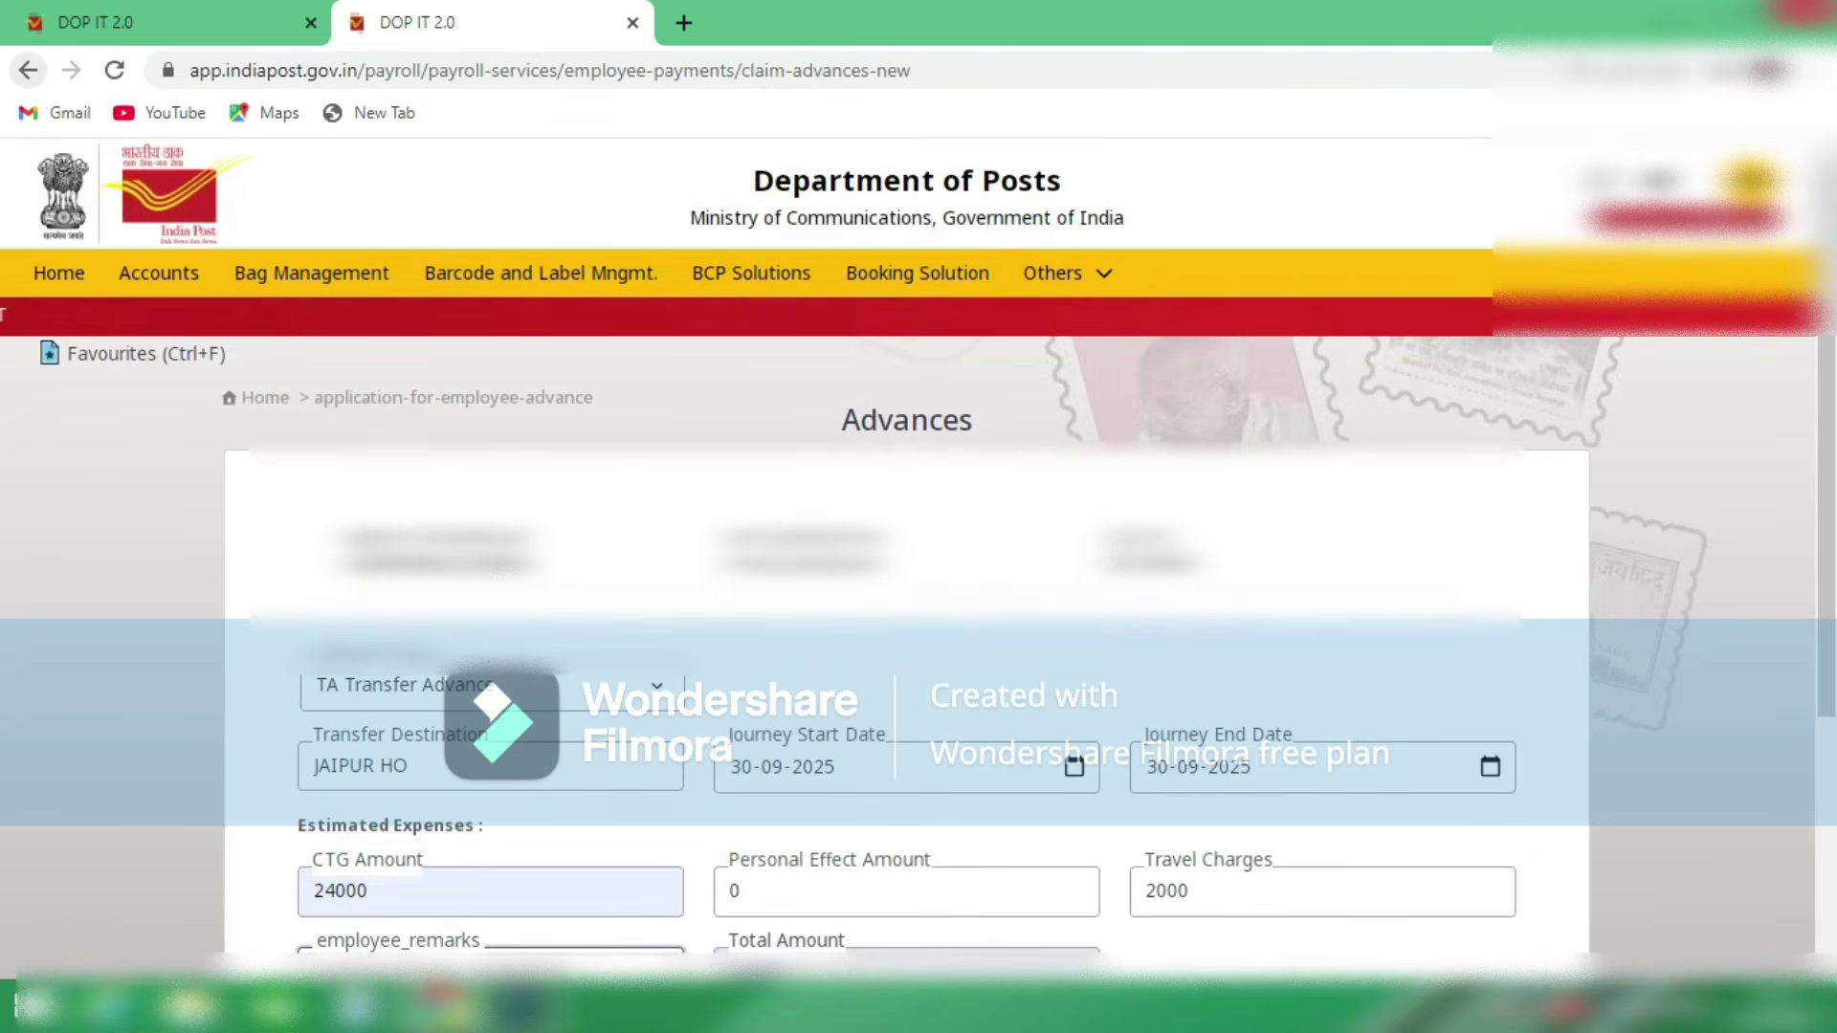
click(29, 70)
click(368, 502)
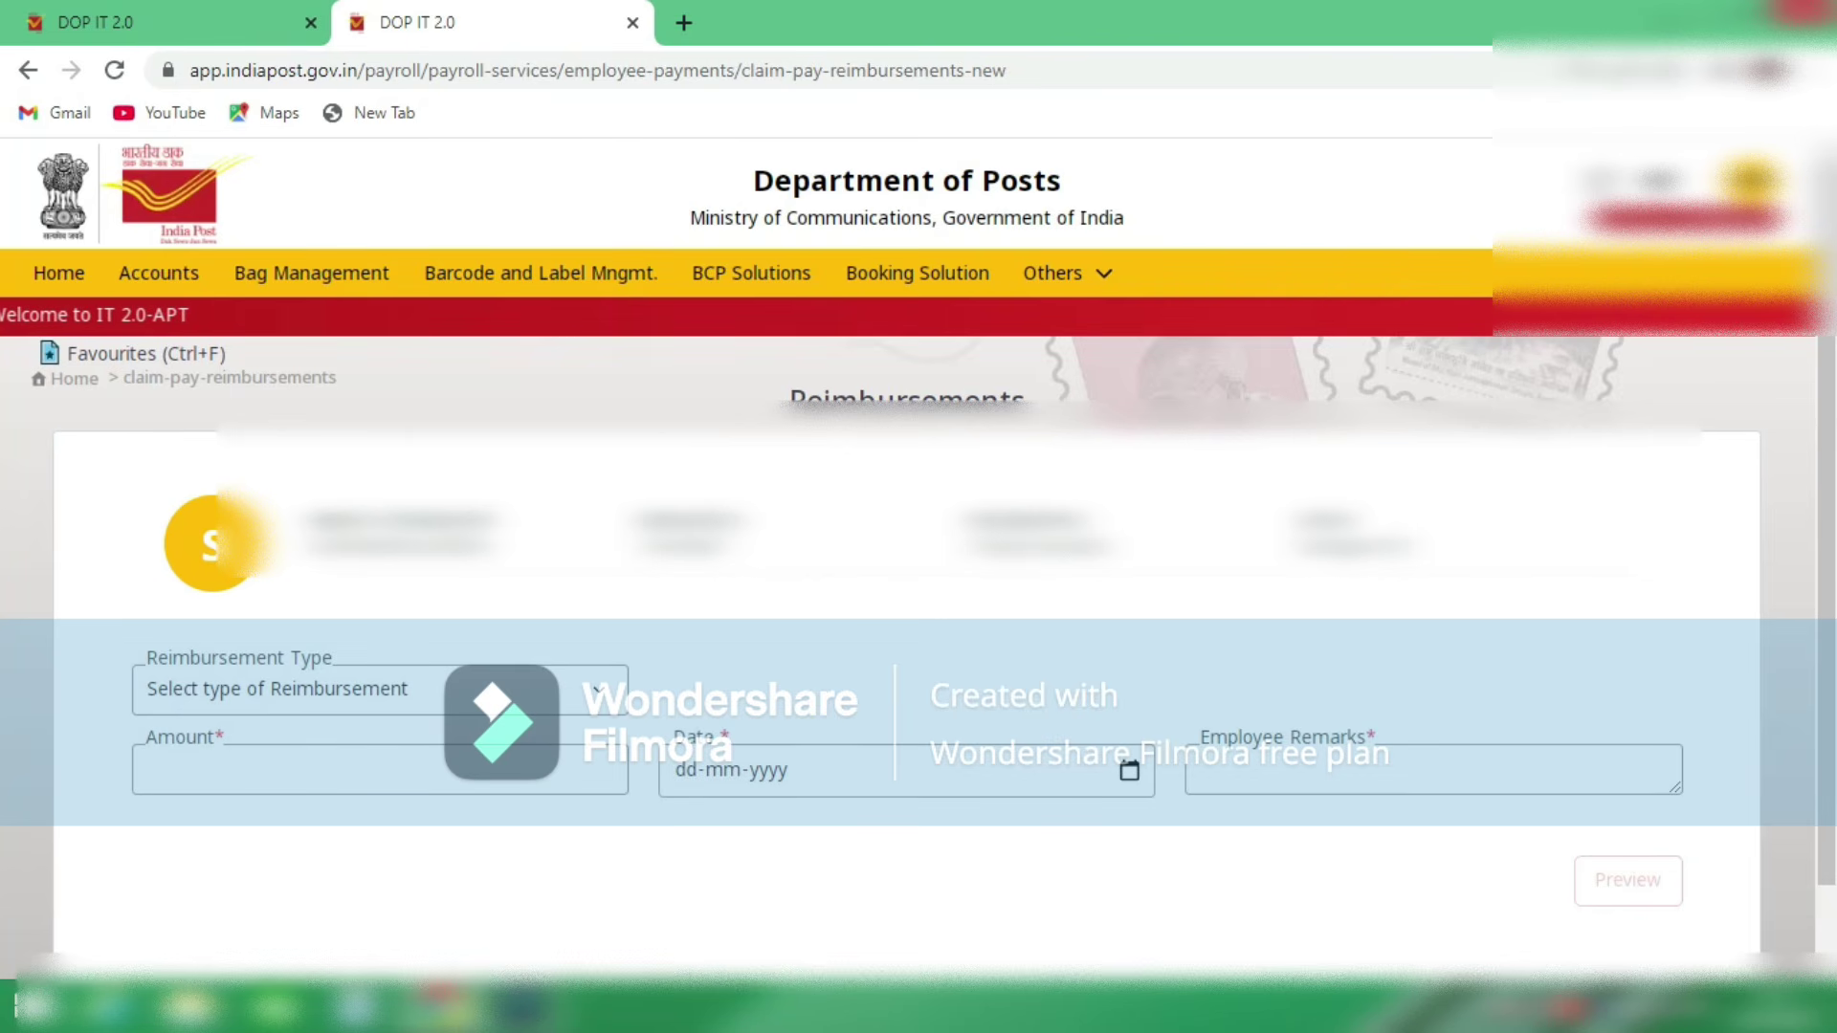
Step: Choose TA Tour as the reimbursement type
drag(1826, 525, 1826, 548)
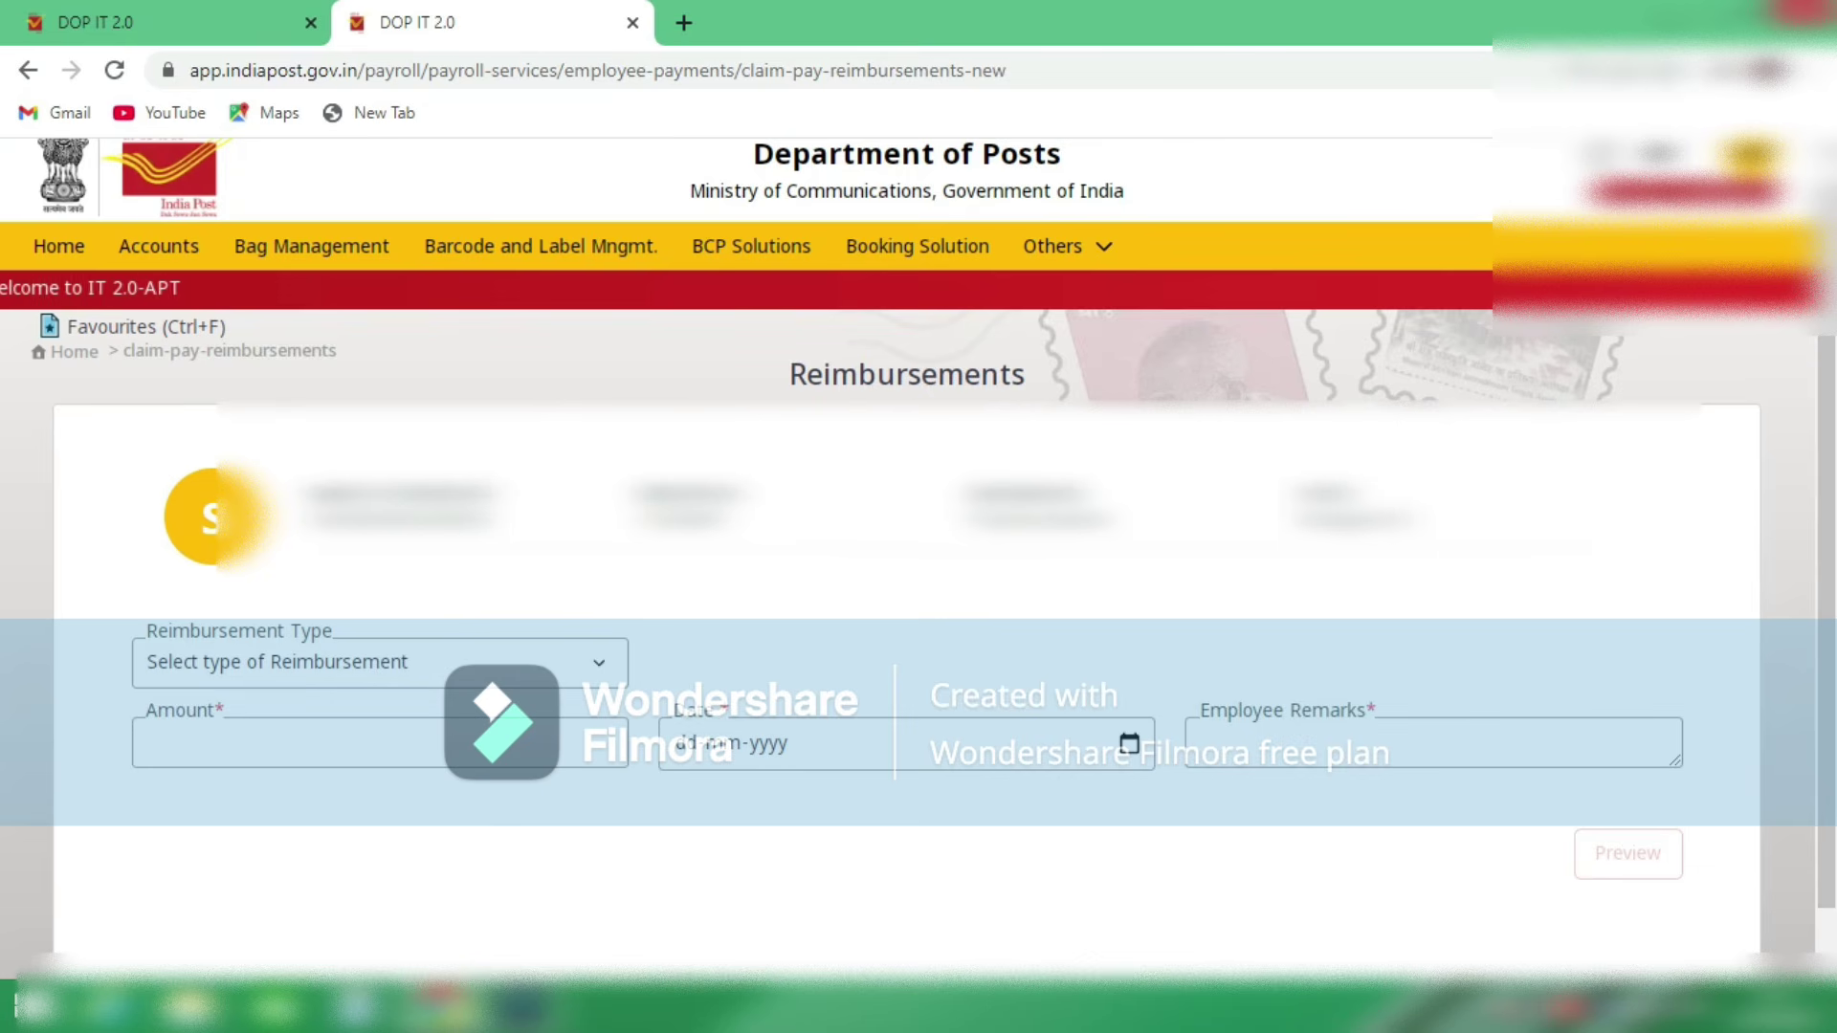
click(380, 662)
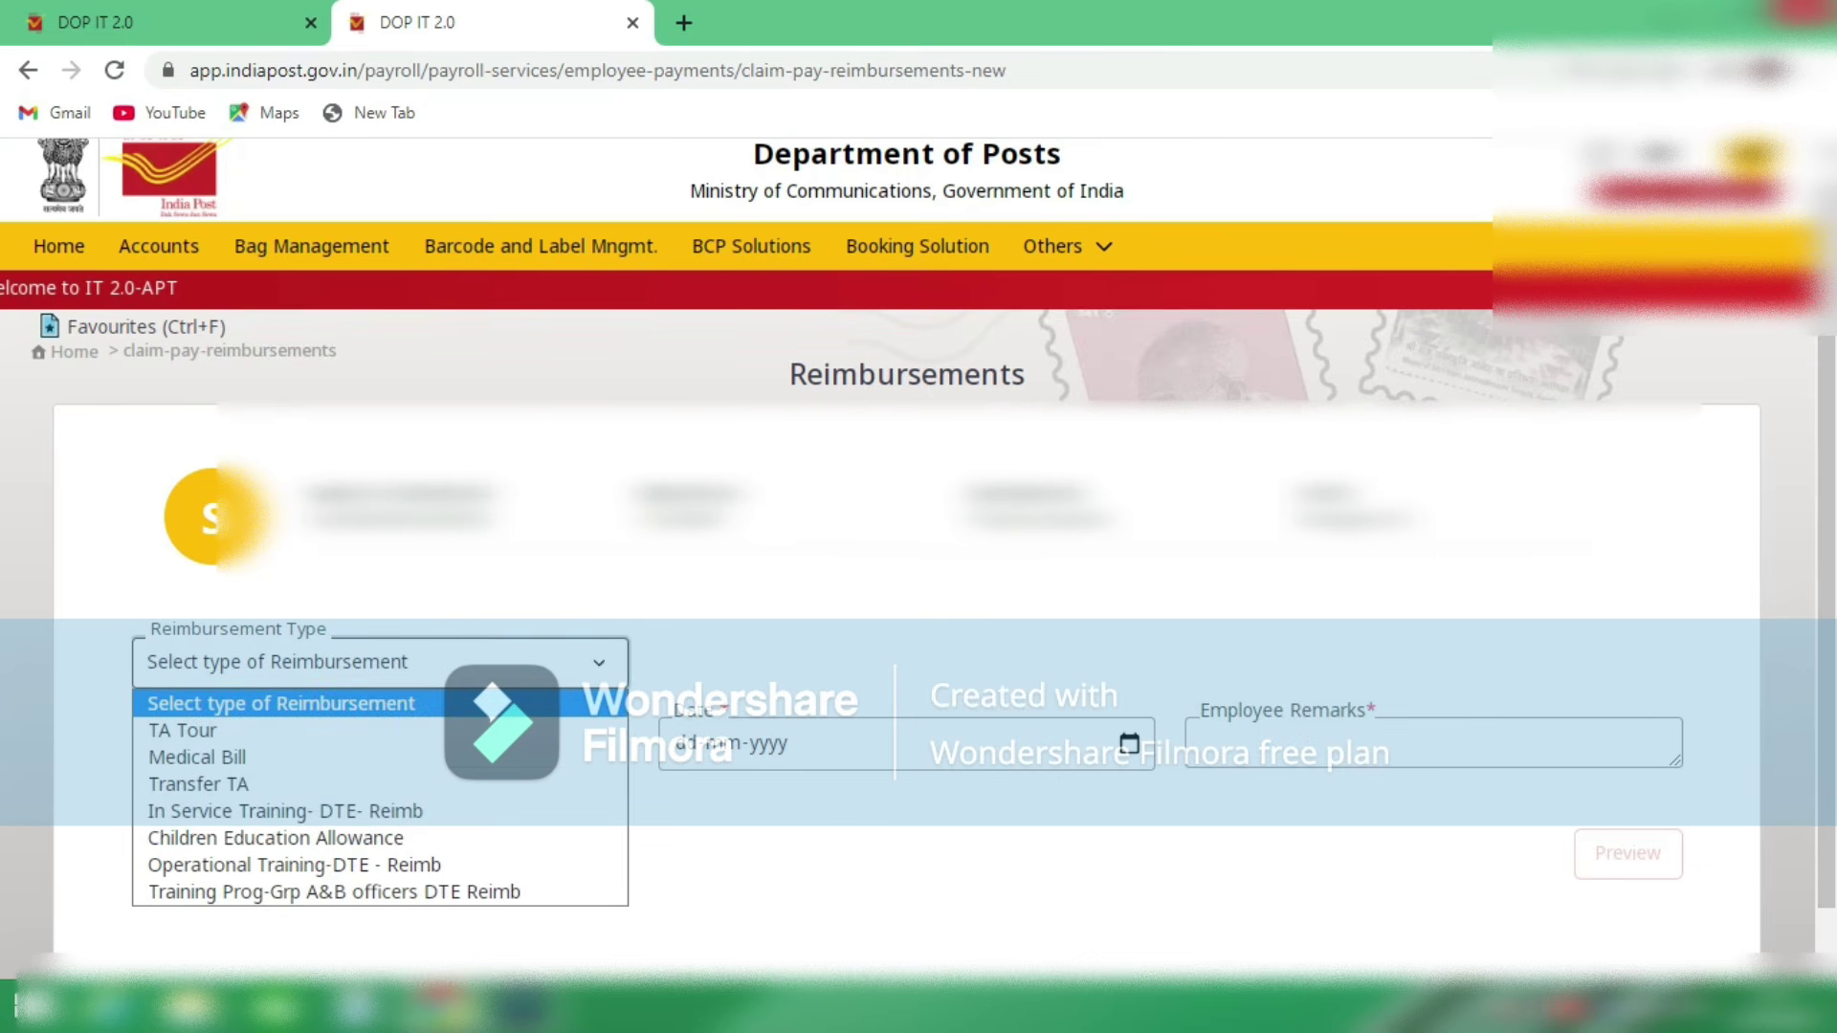
click(182, 731)
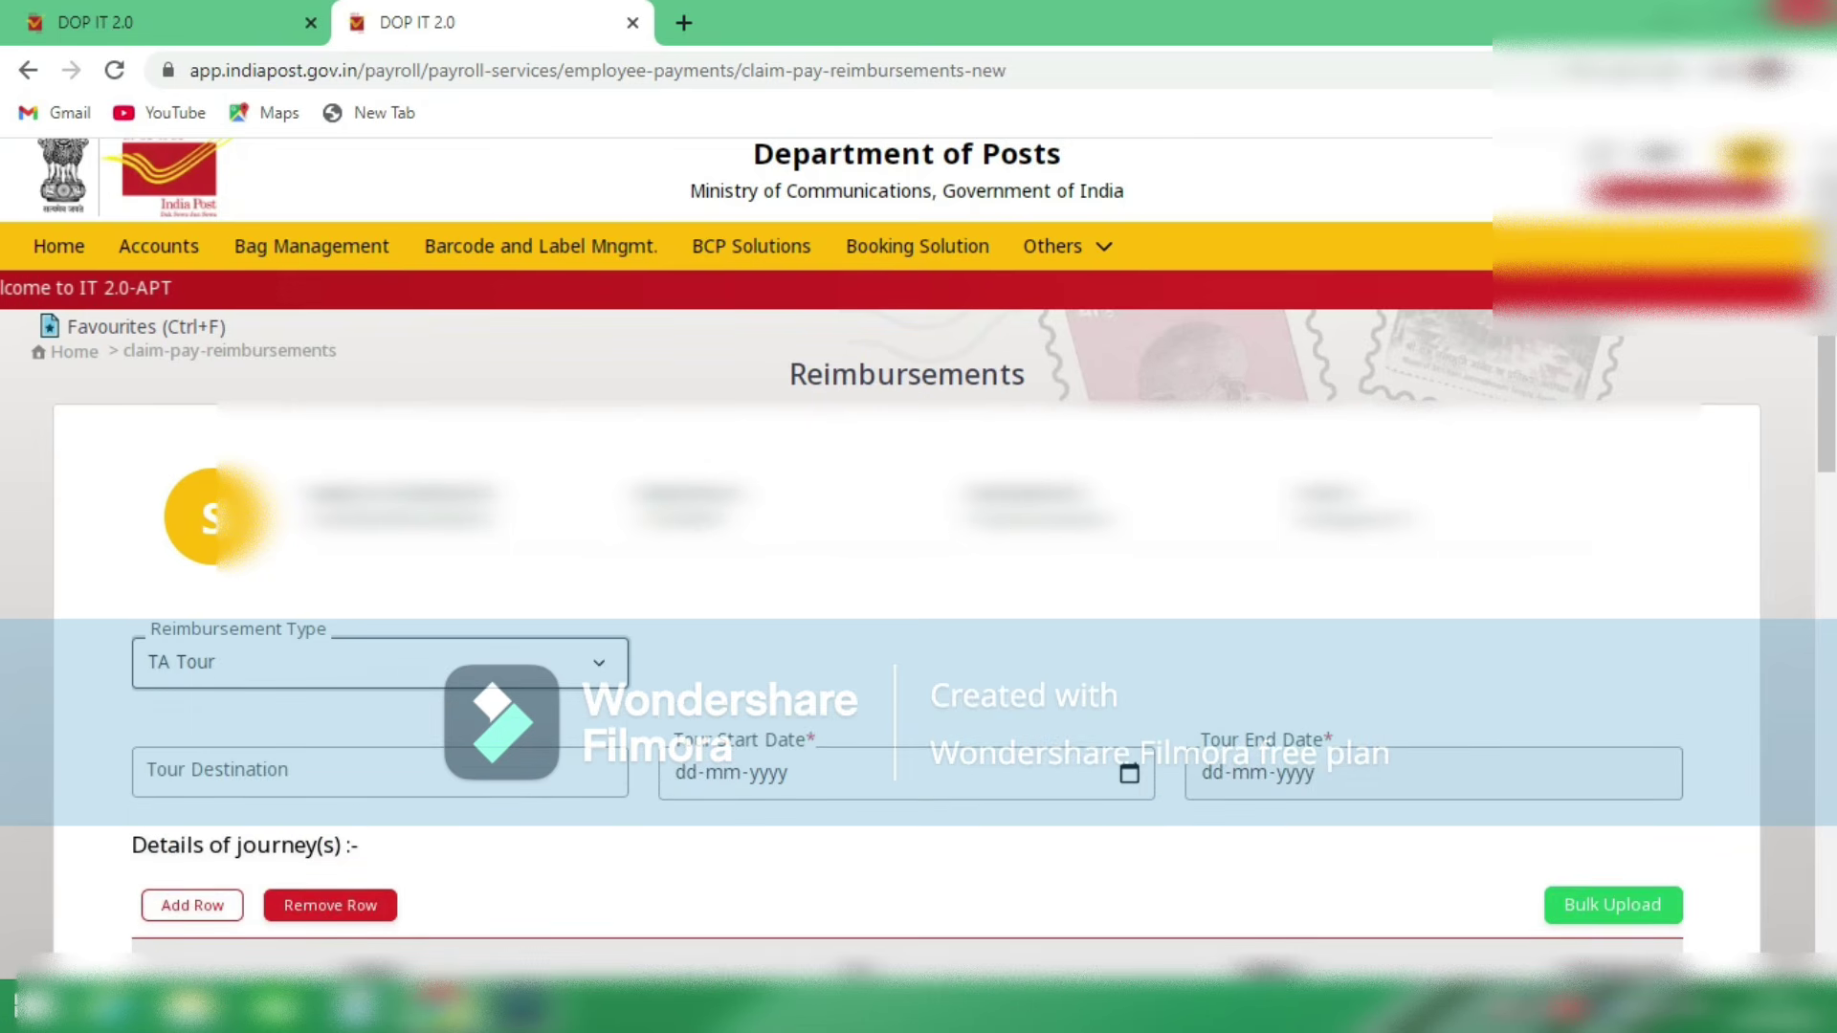
Step: Enter DIGENDRA NAGAR SO as the tour destination
click(285, 792)
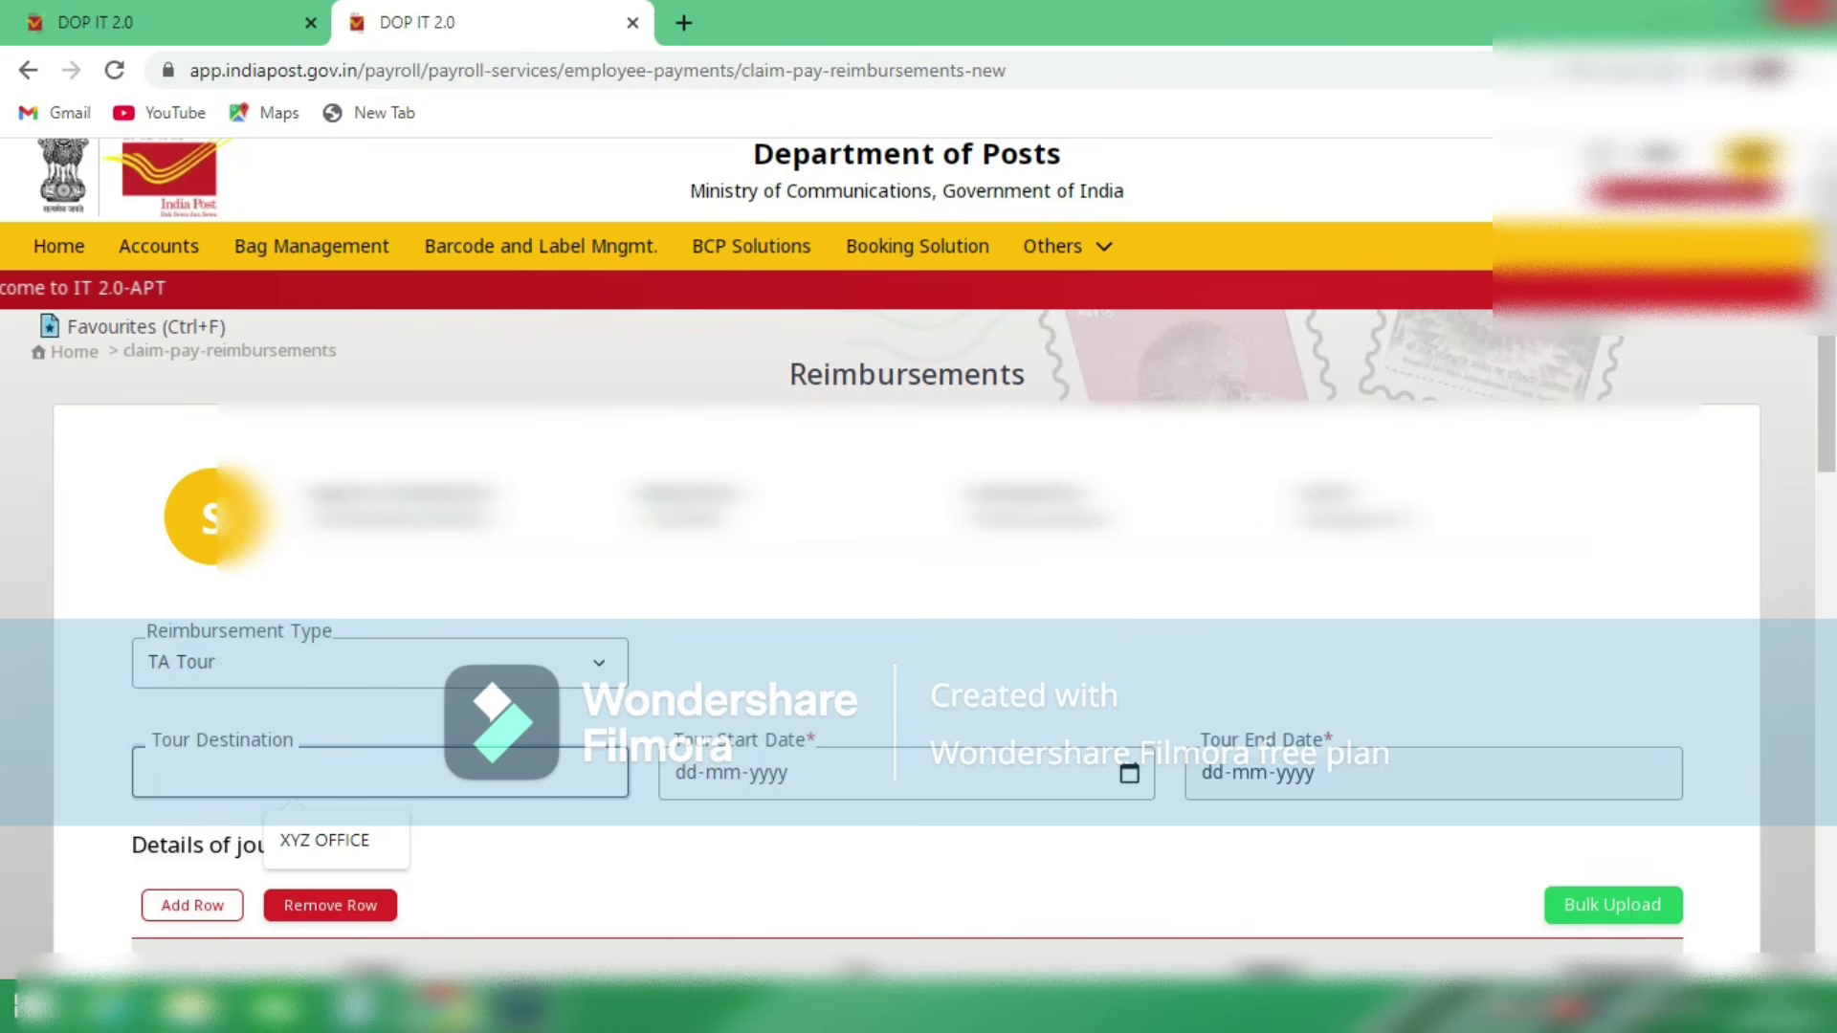
text(DIN)
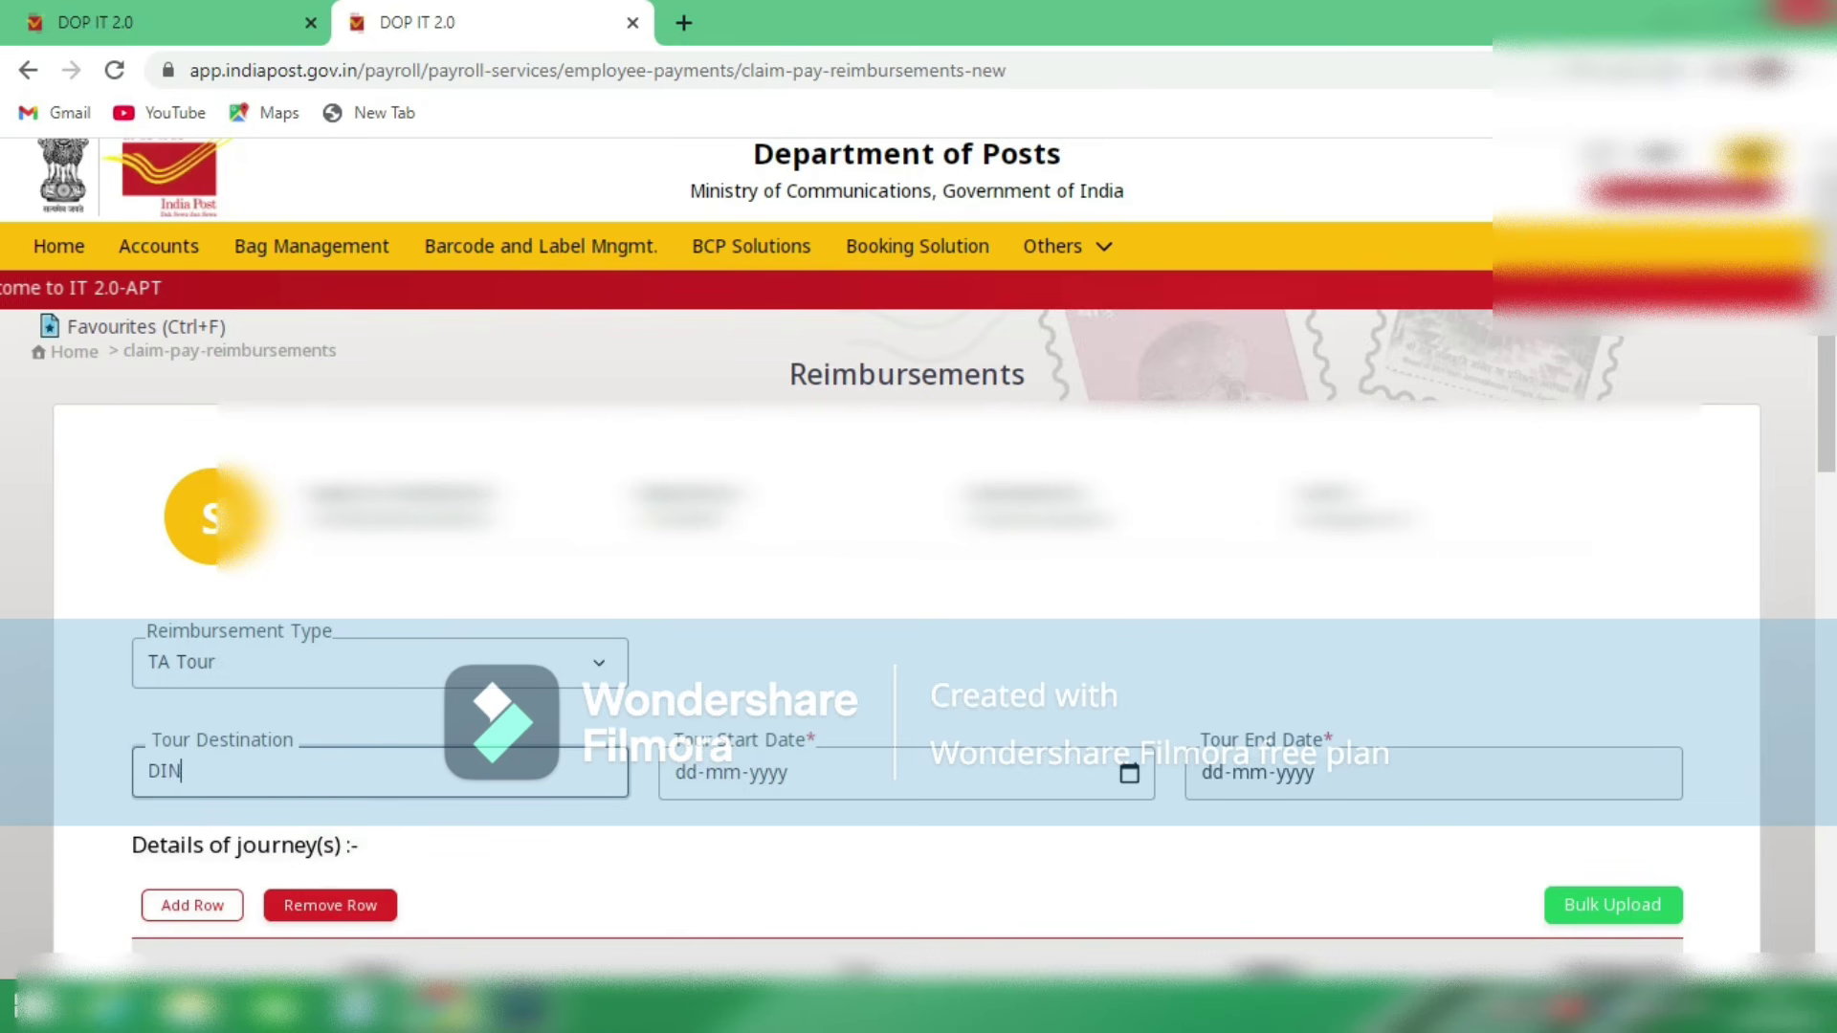
key(BackSpace)
text(GEN)
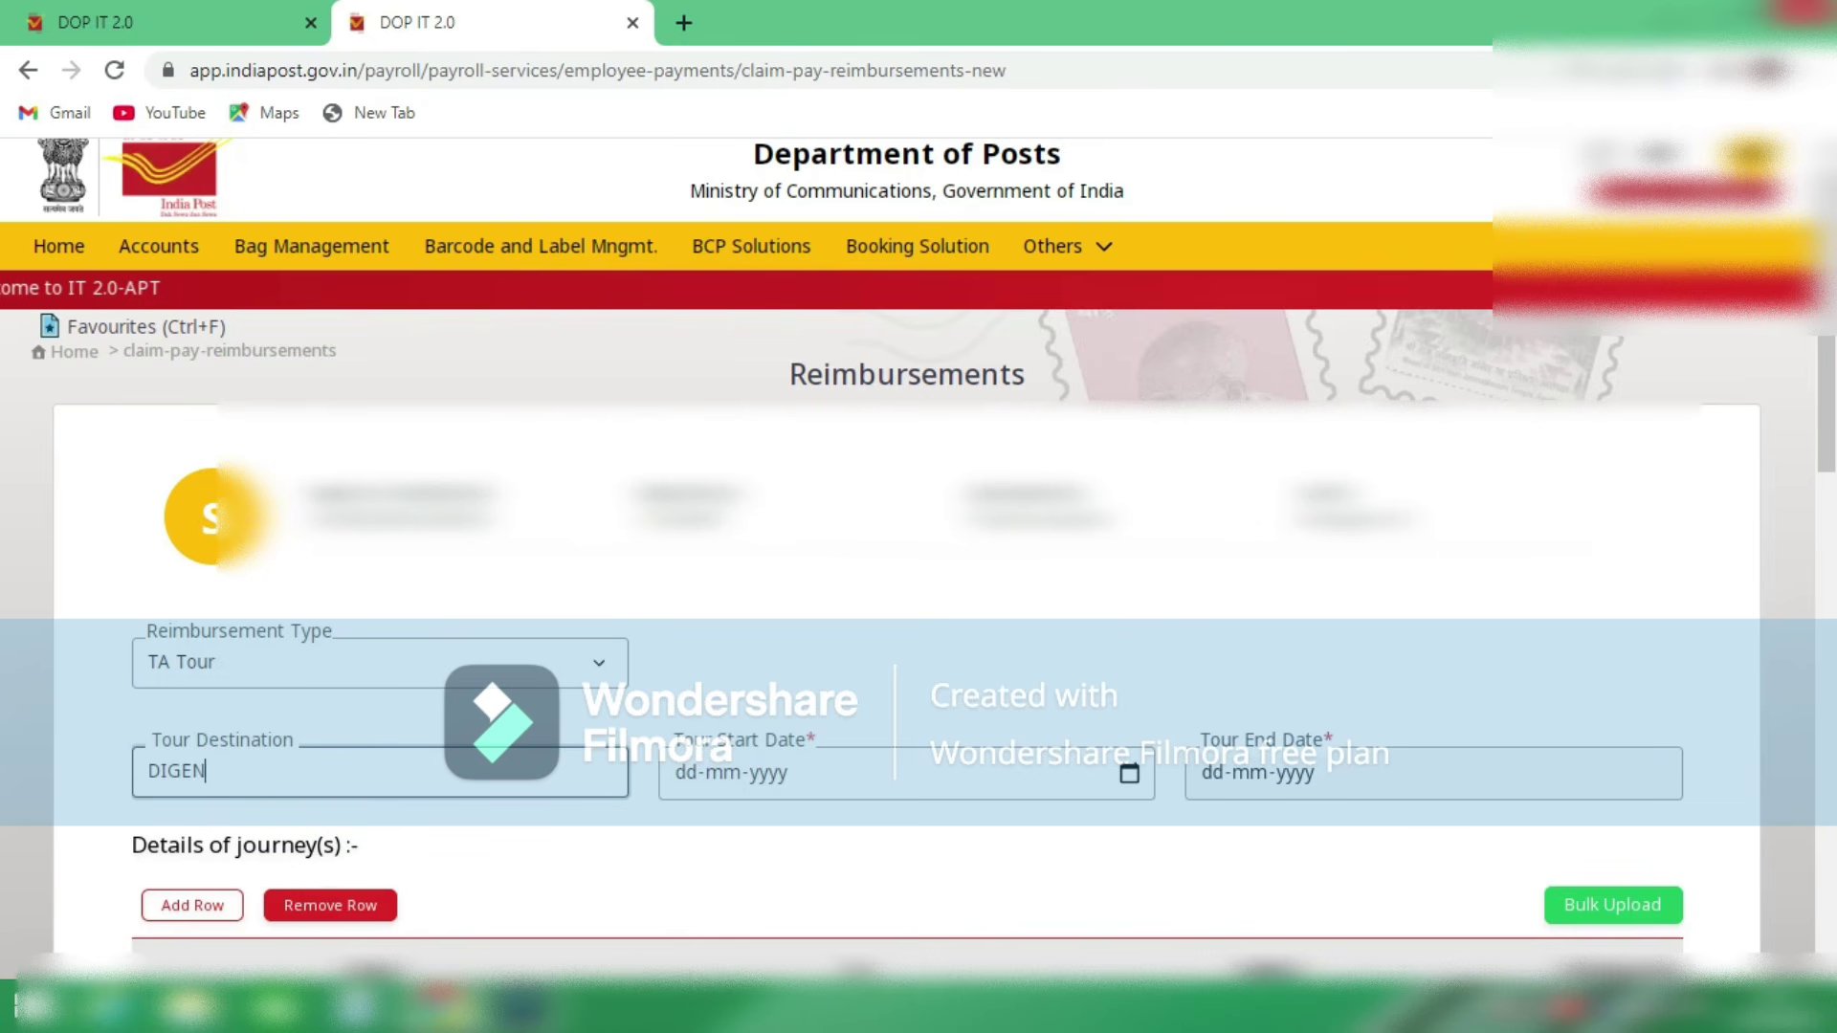
text(DRA NAGAR POST)
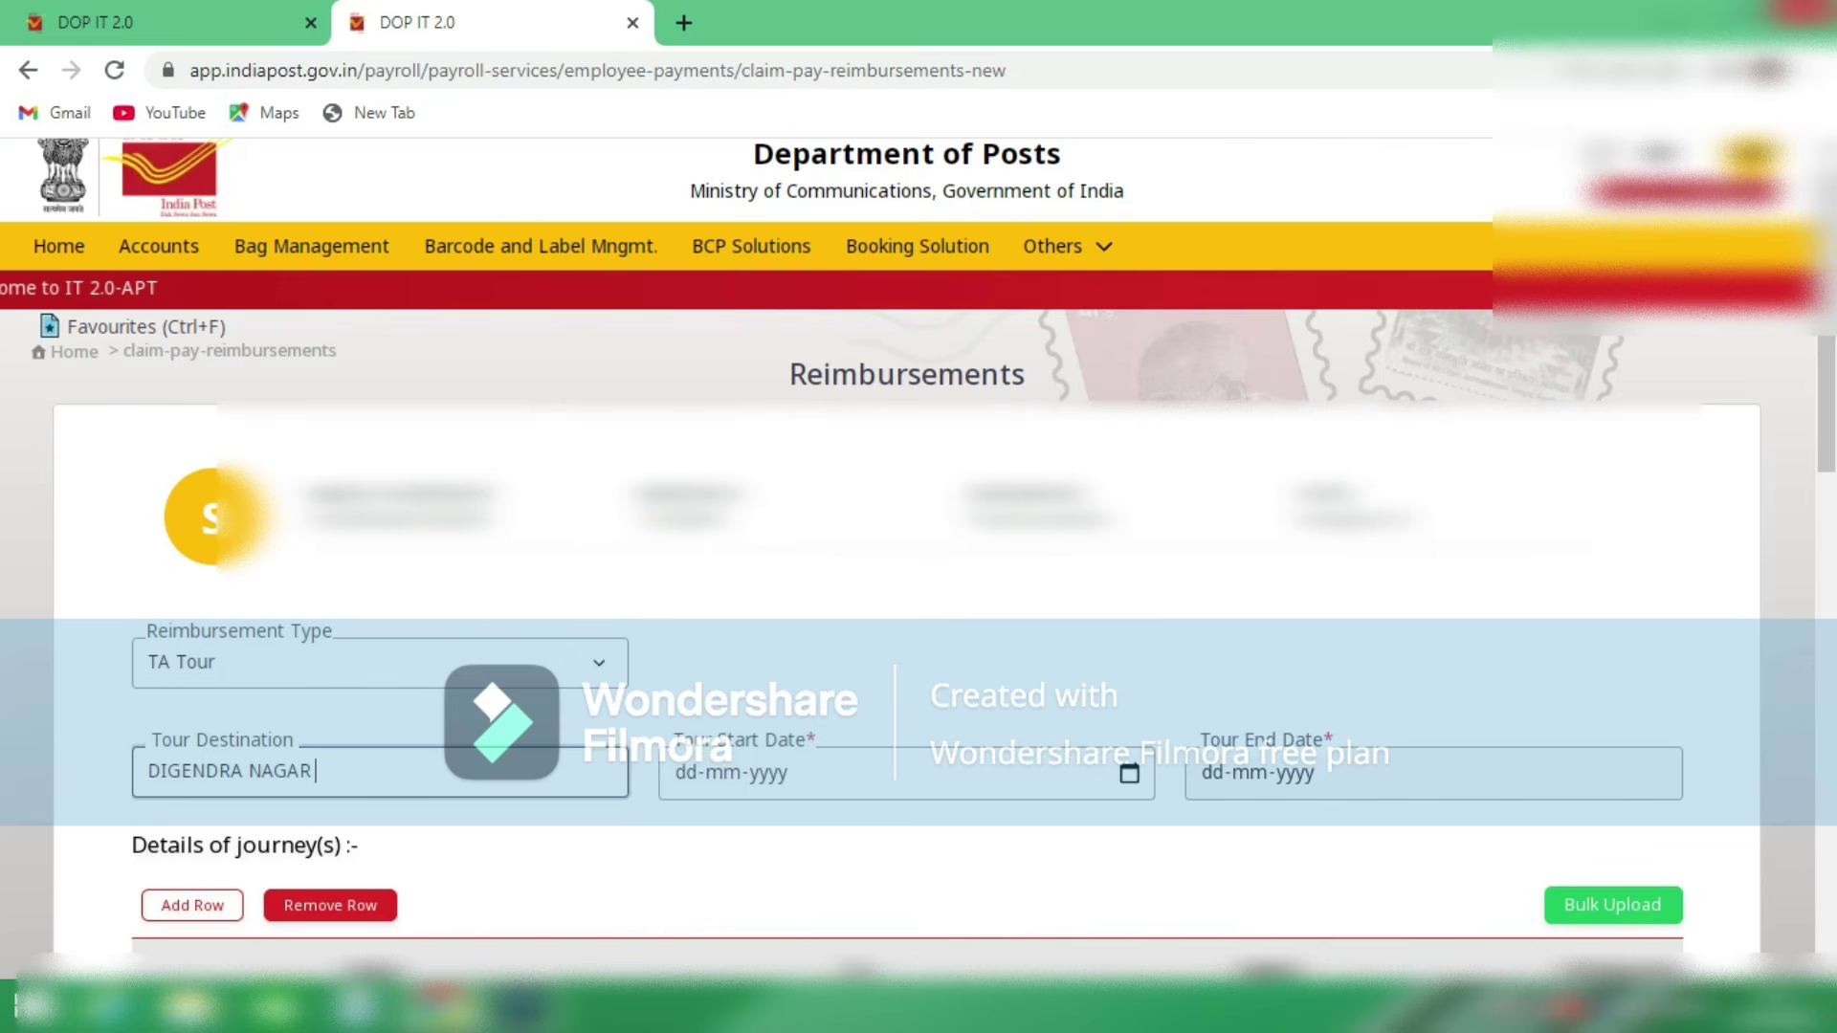
key(BackSpace)
key(BackSpace)
key(BackSpace)
key(BackSpace)
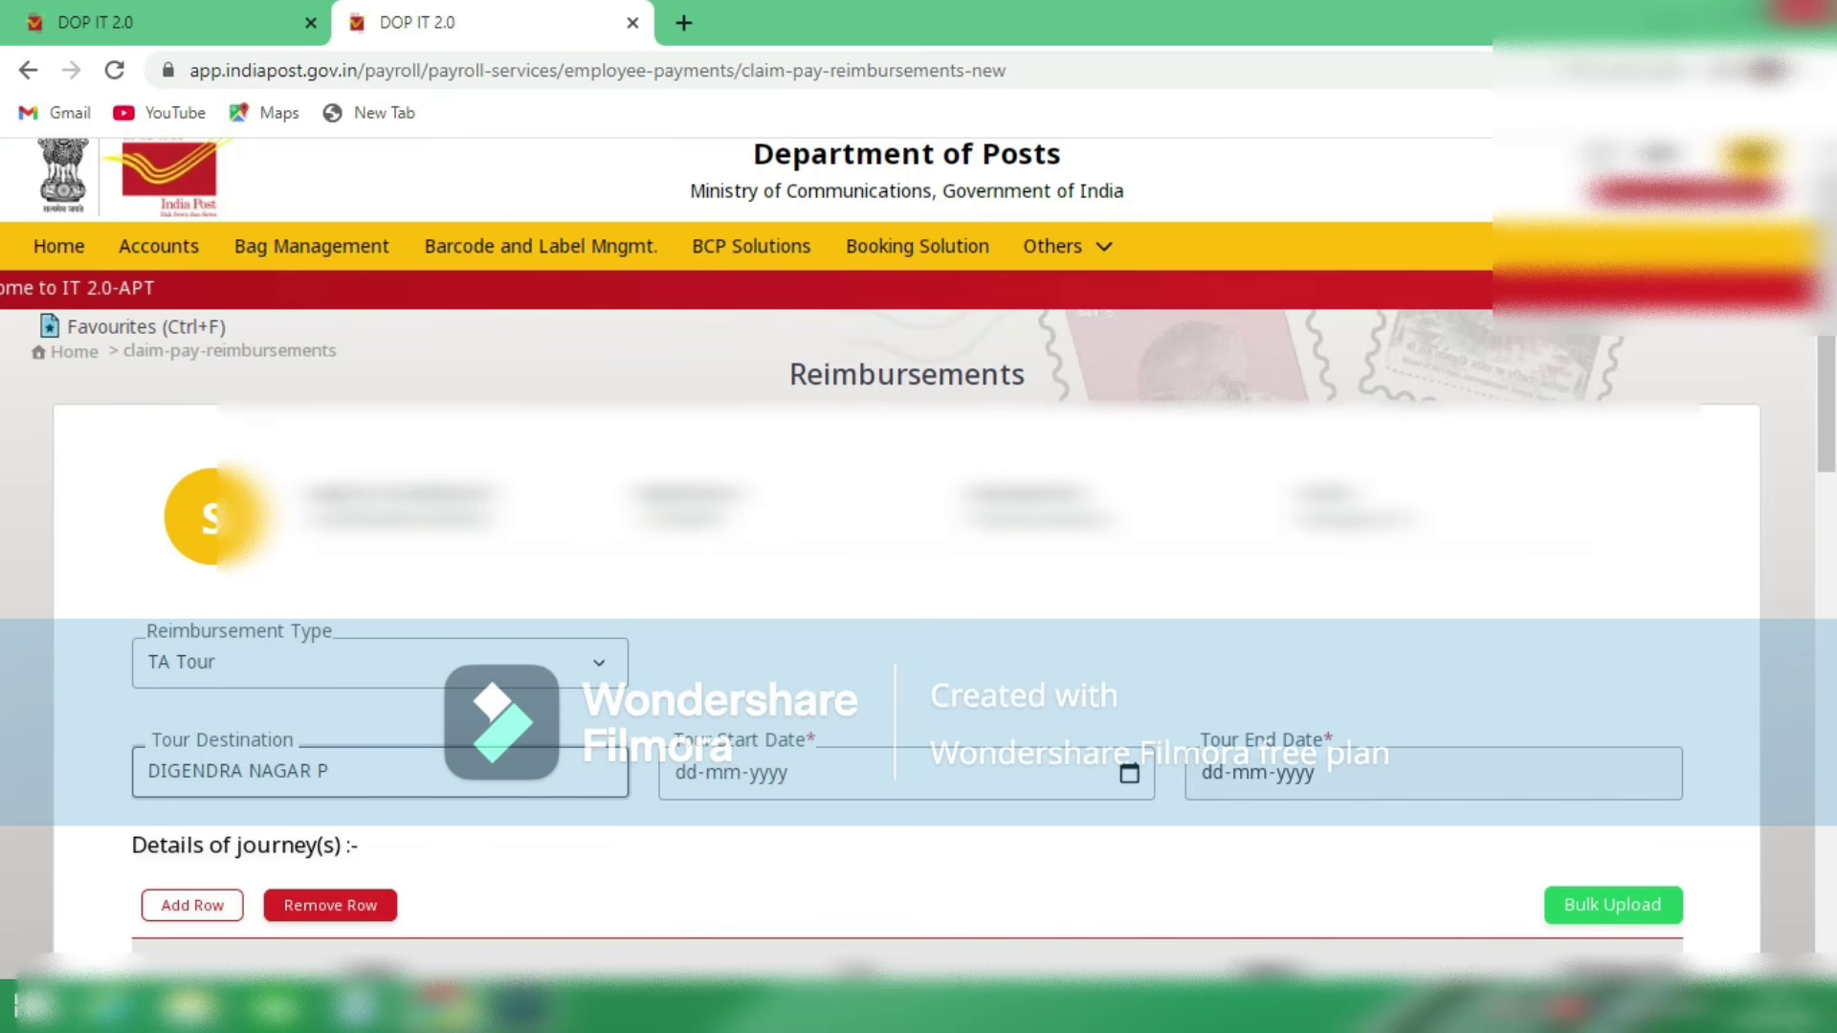
text(SO)
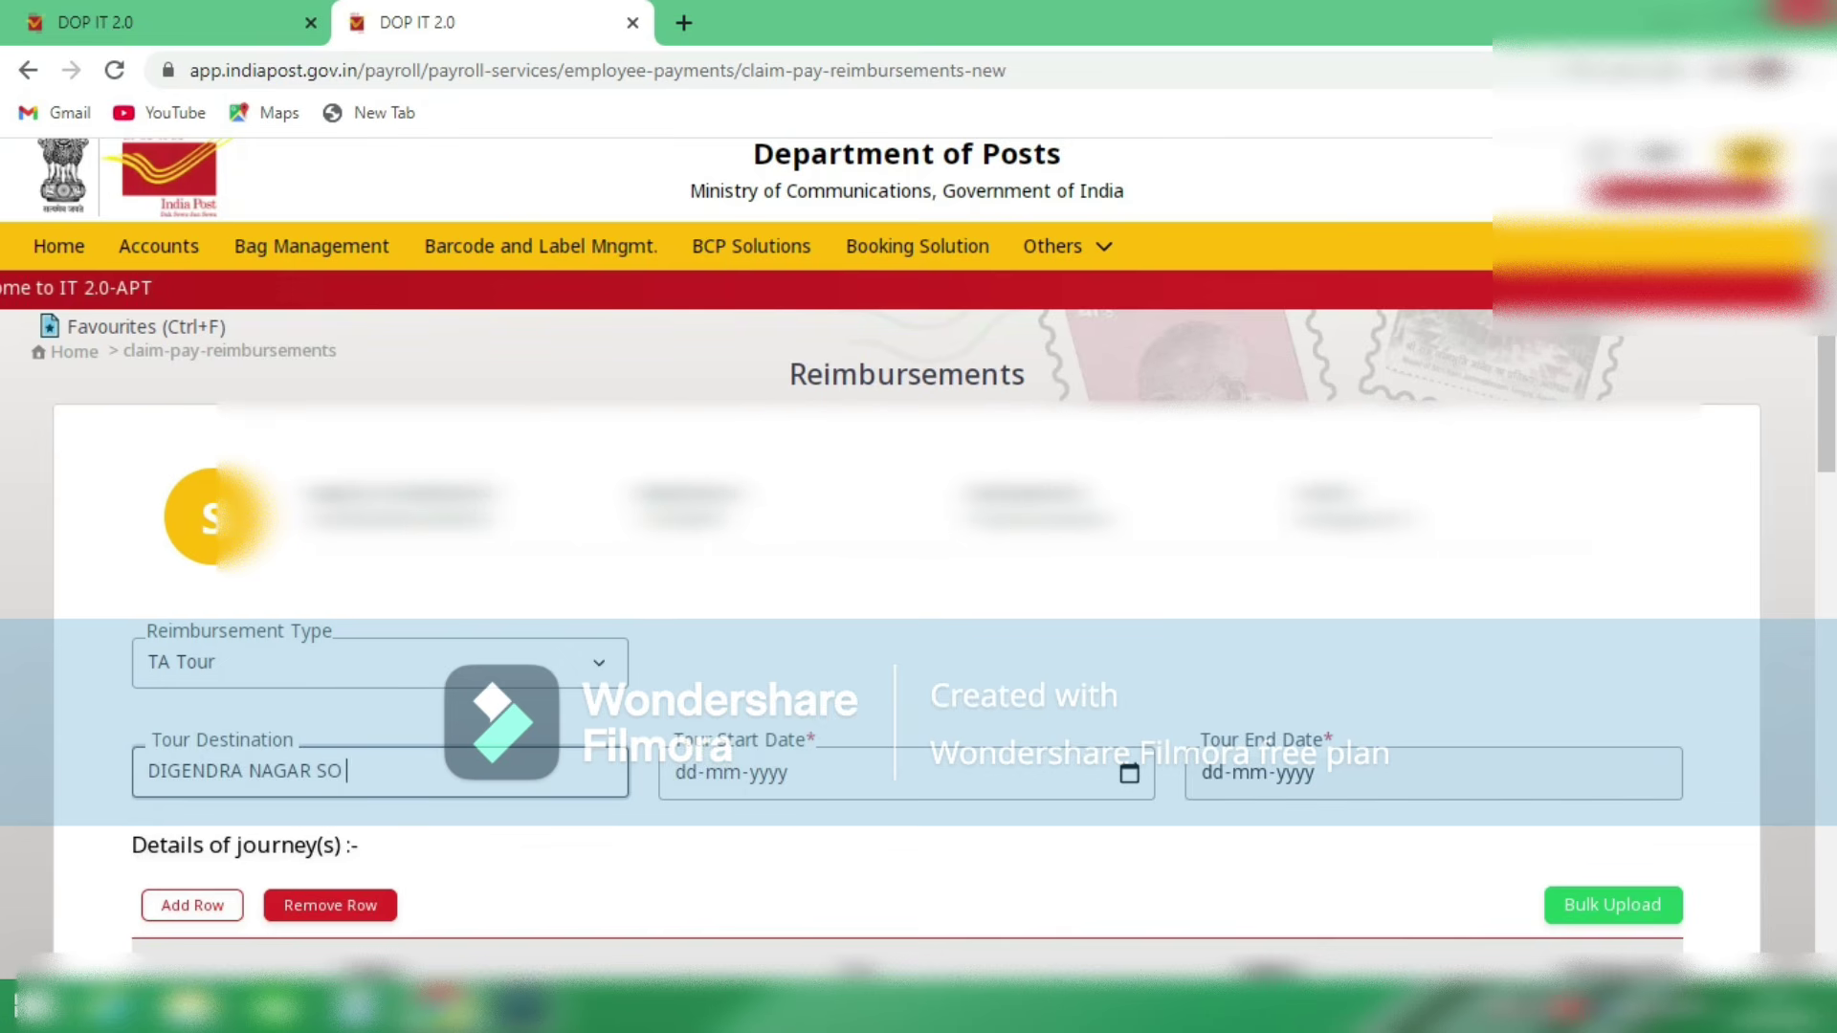
Step: Set the tour start date to 11-09-2025 and the tour end date to 20-09-2025
key(Tab)
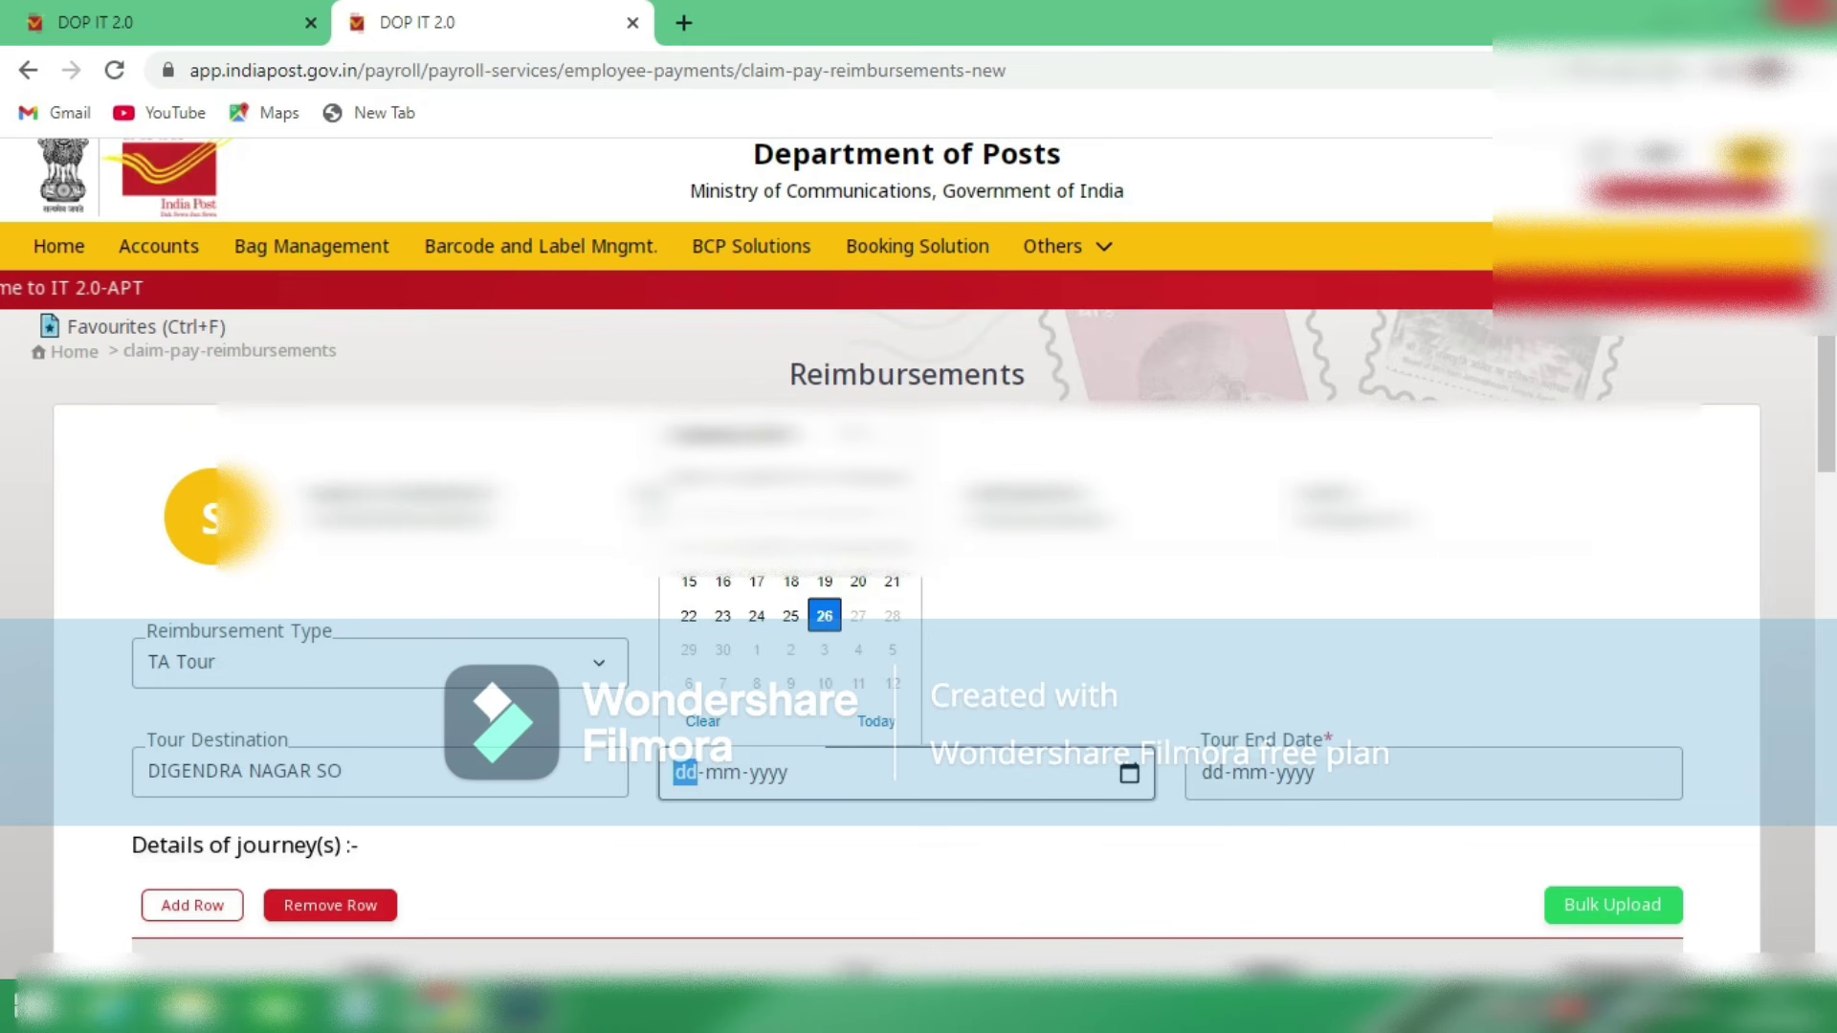
click(791, 548)
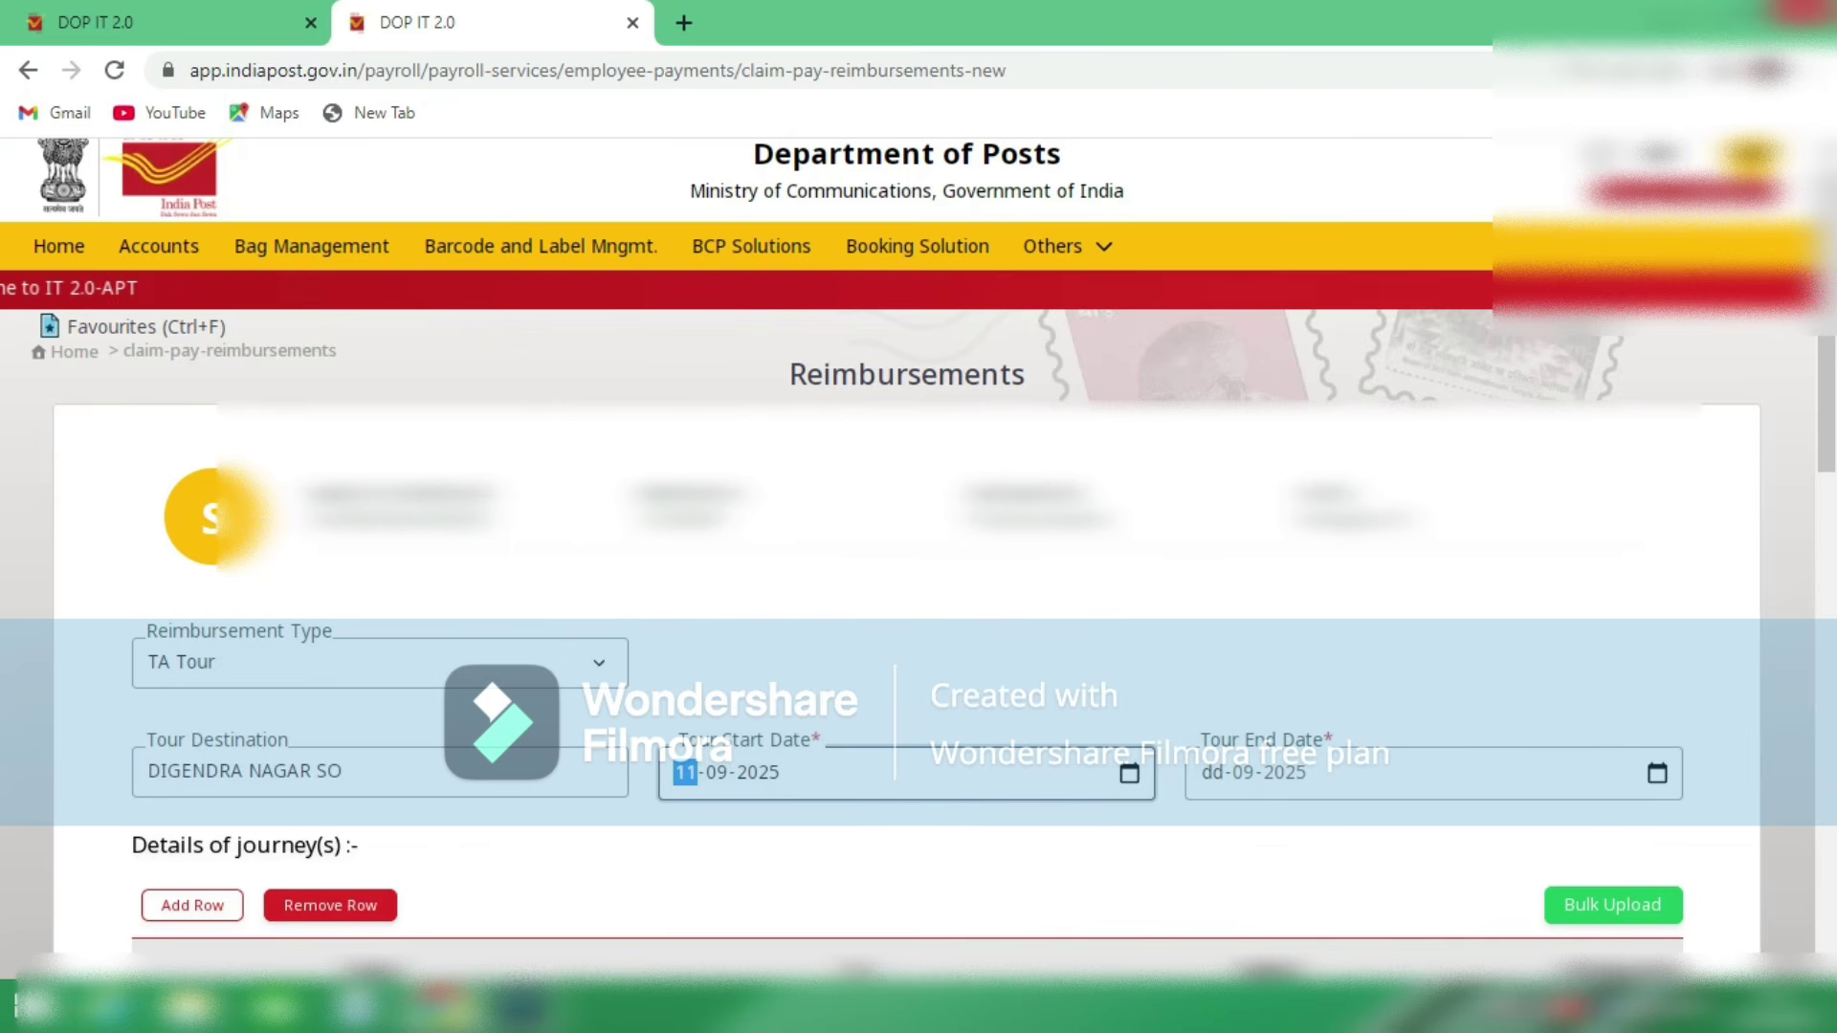
key(Tab)
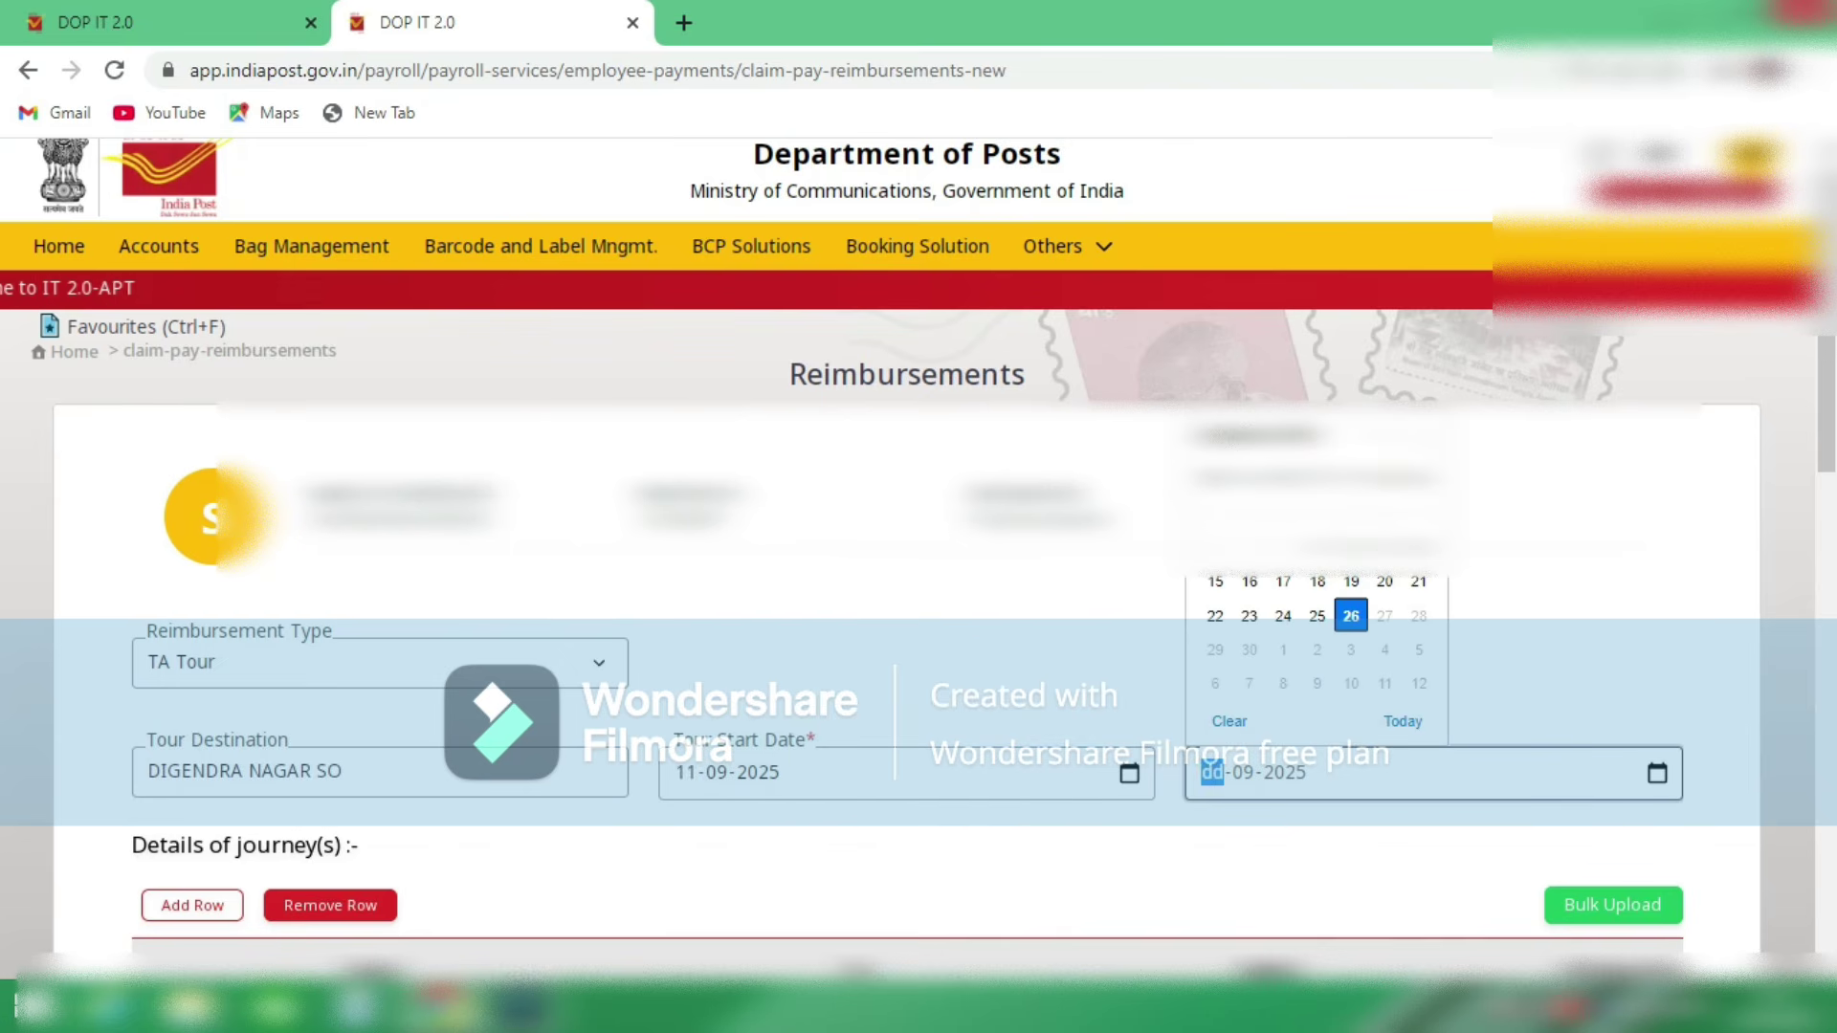
click(1385, 582)
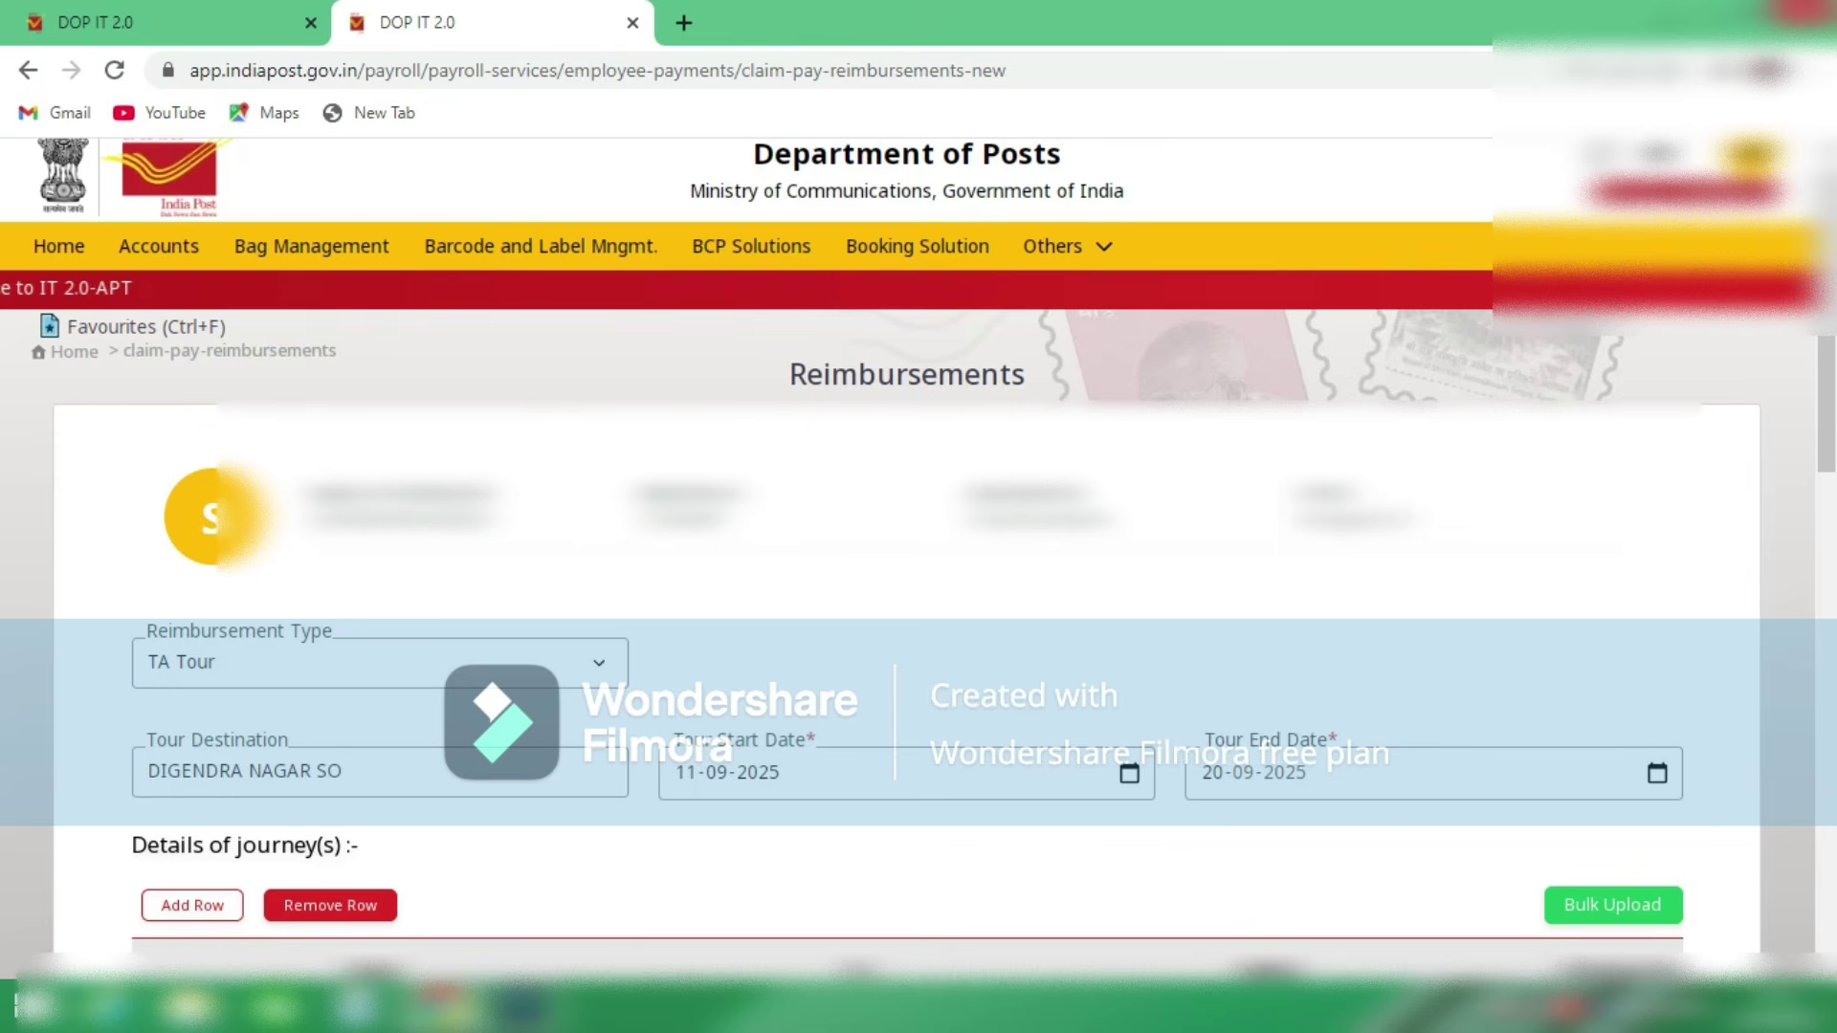
Step: Set the departure date of the first journey row to 11 September 2025
scroll(919, 575, down, 1)
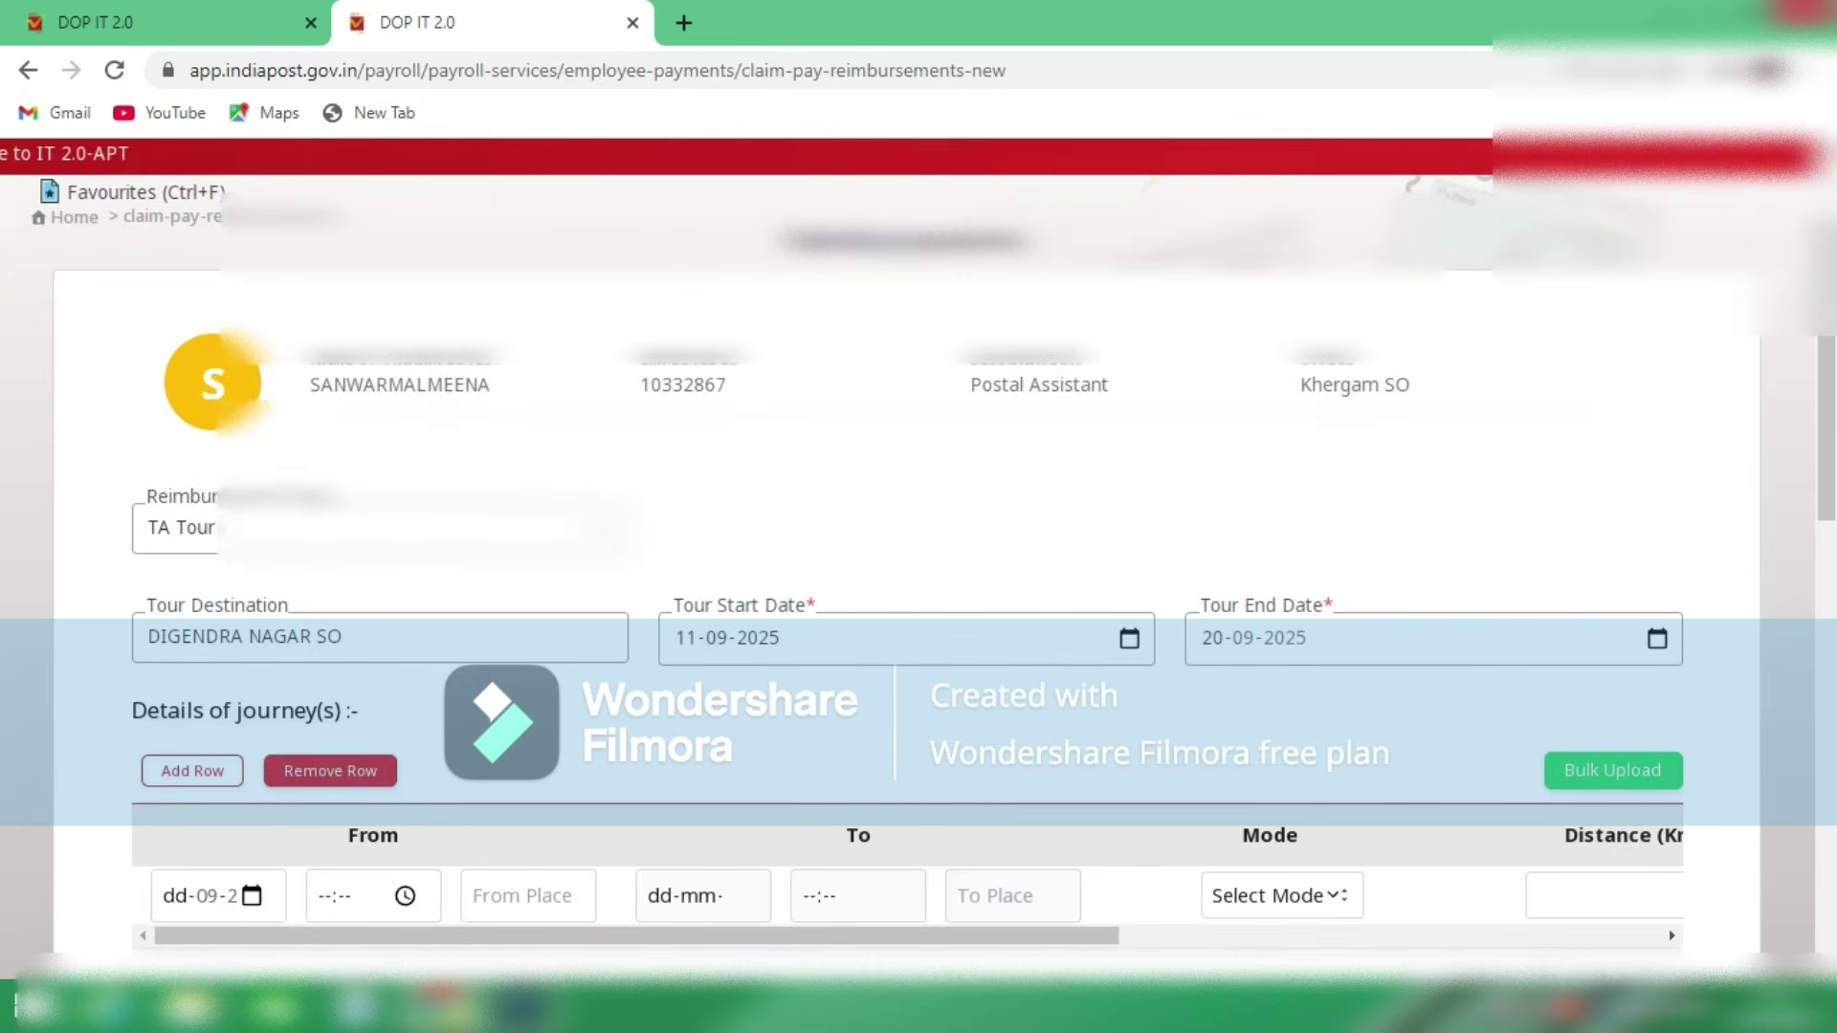
scroll(919, 574, down, 1)
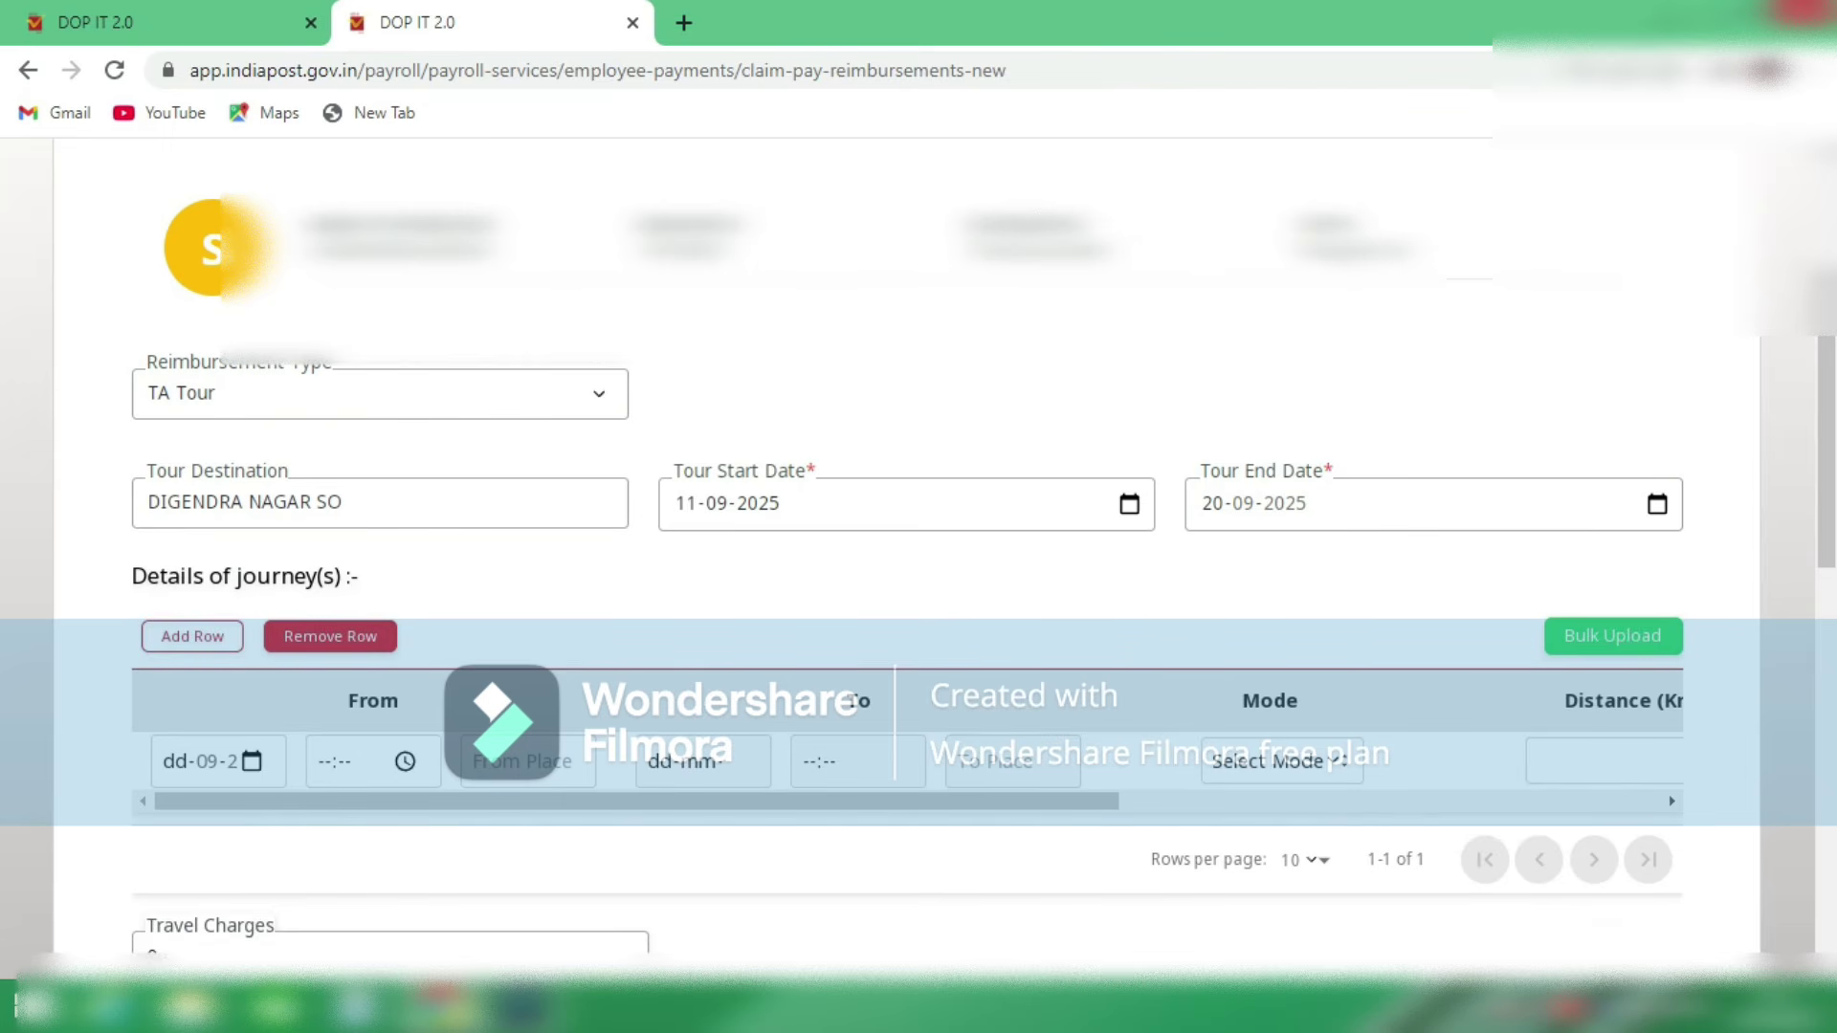
click(251, 762)
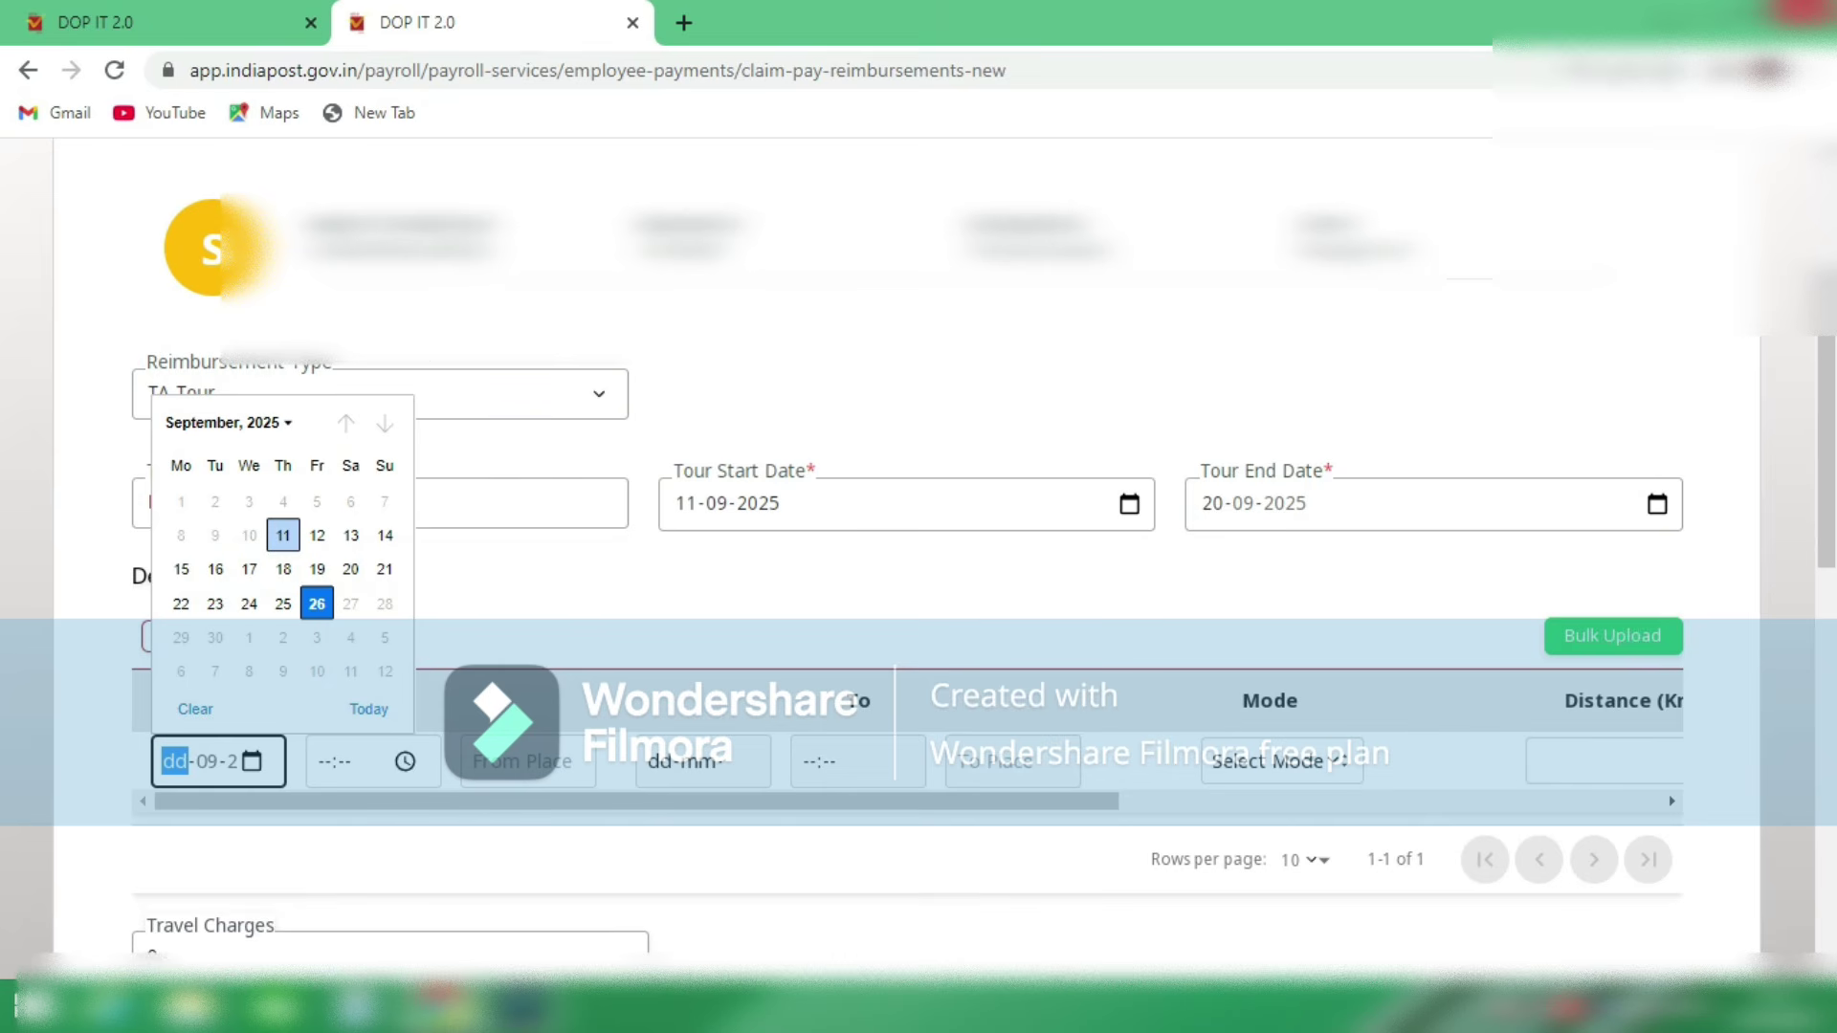
click(284, 535)
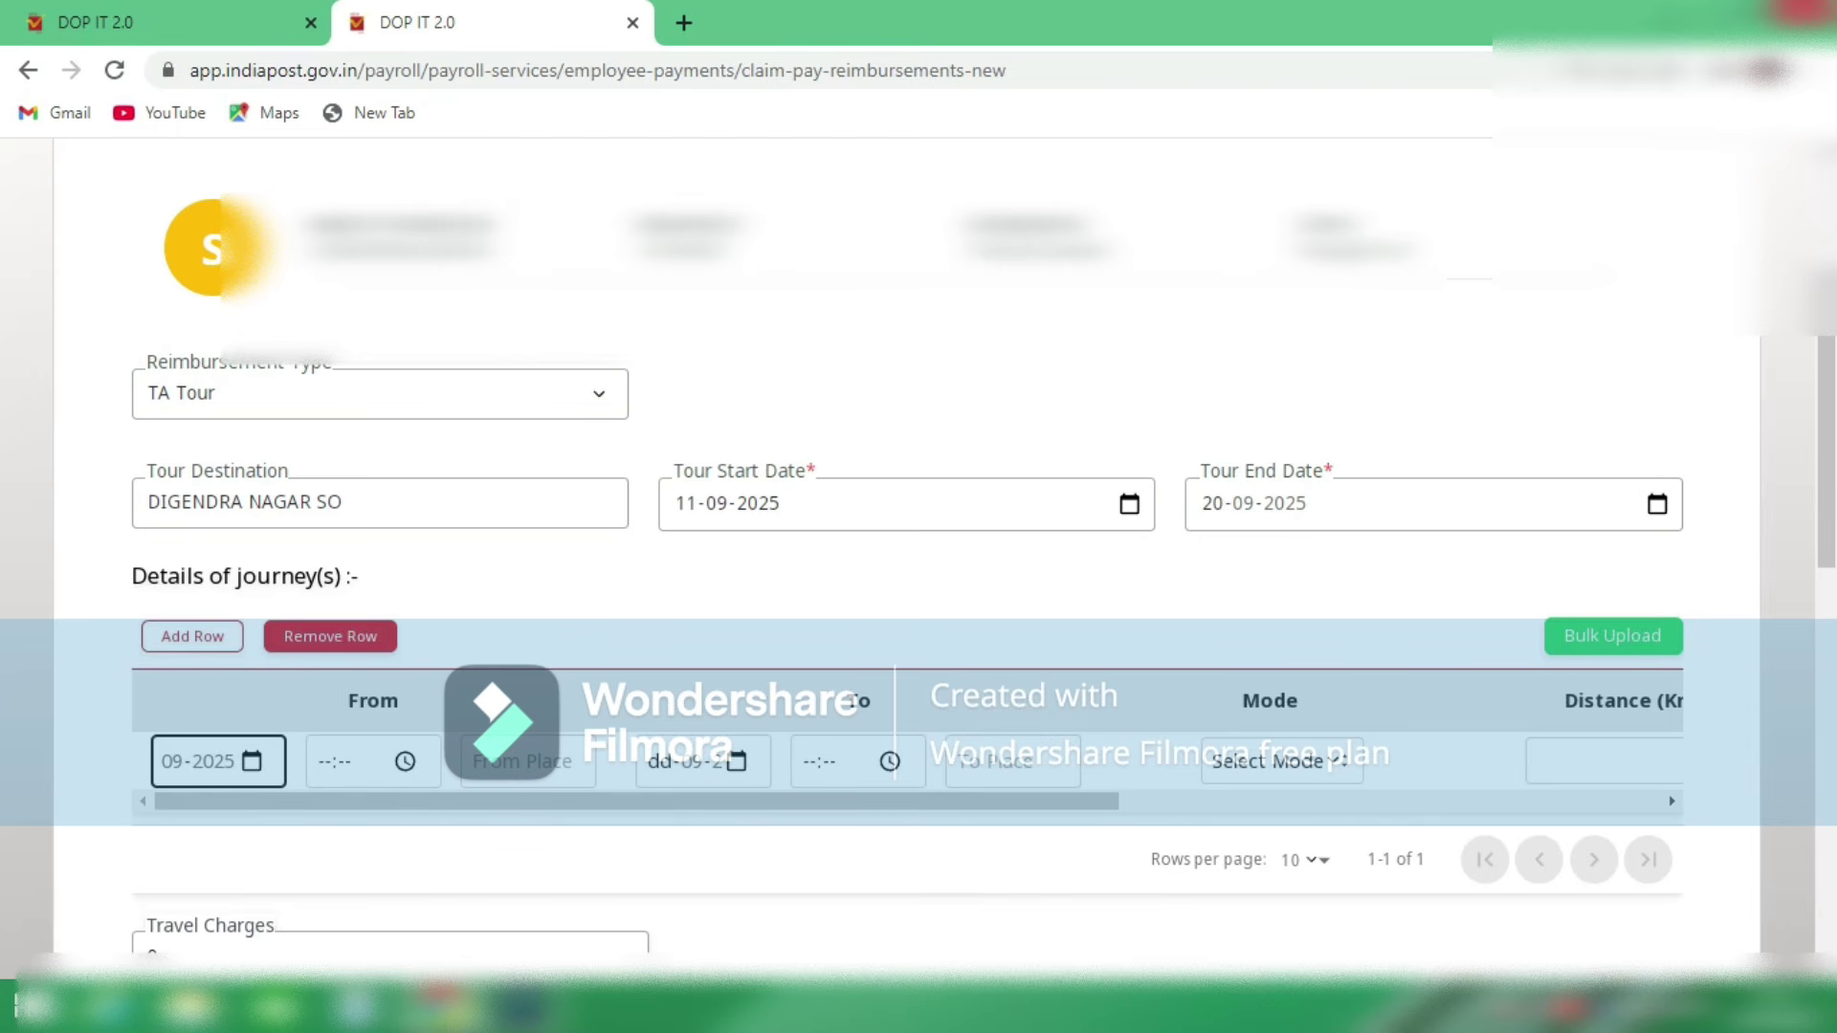
Step: Set the first journey's departure time to 08:15 and enter KHERGAM SO as its departure place
click(406, 761)
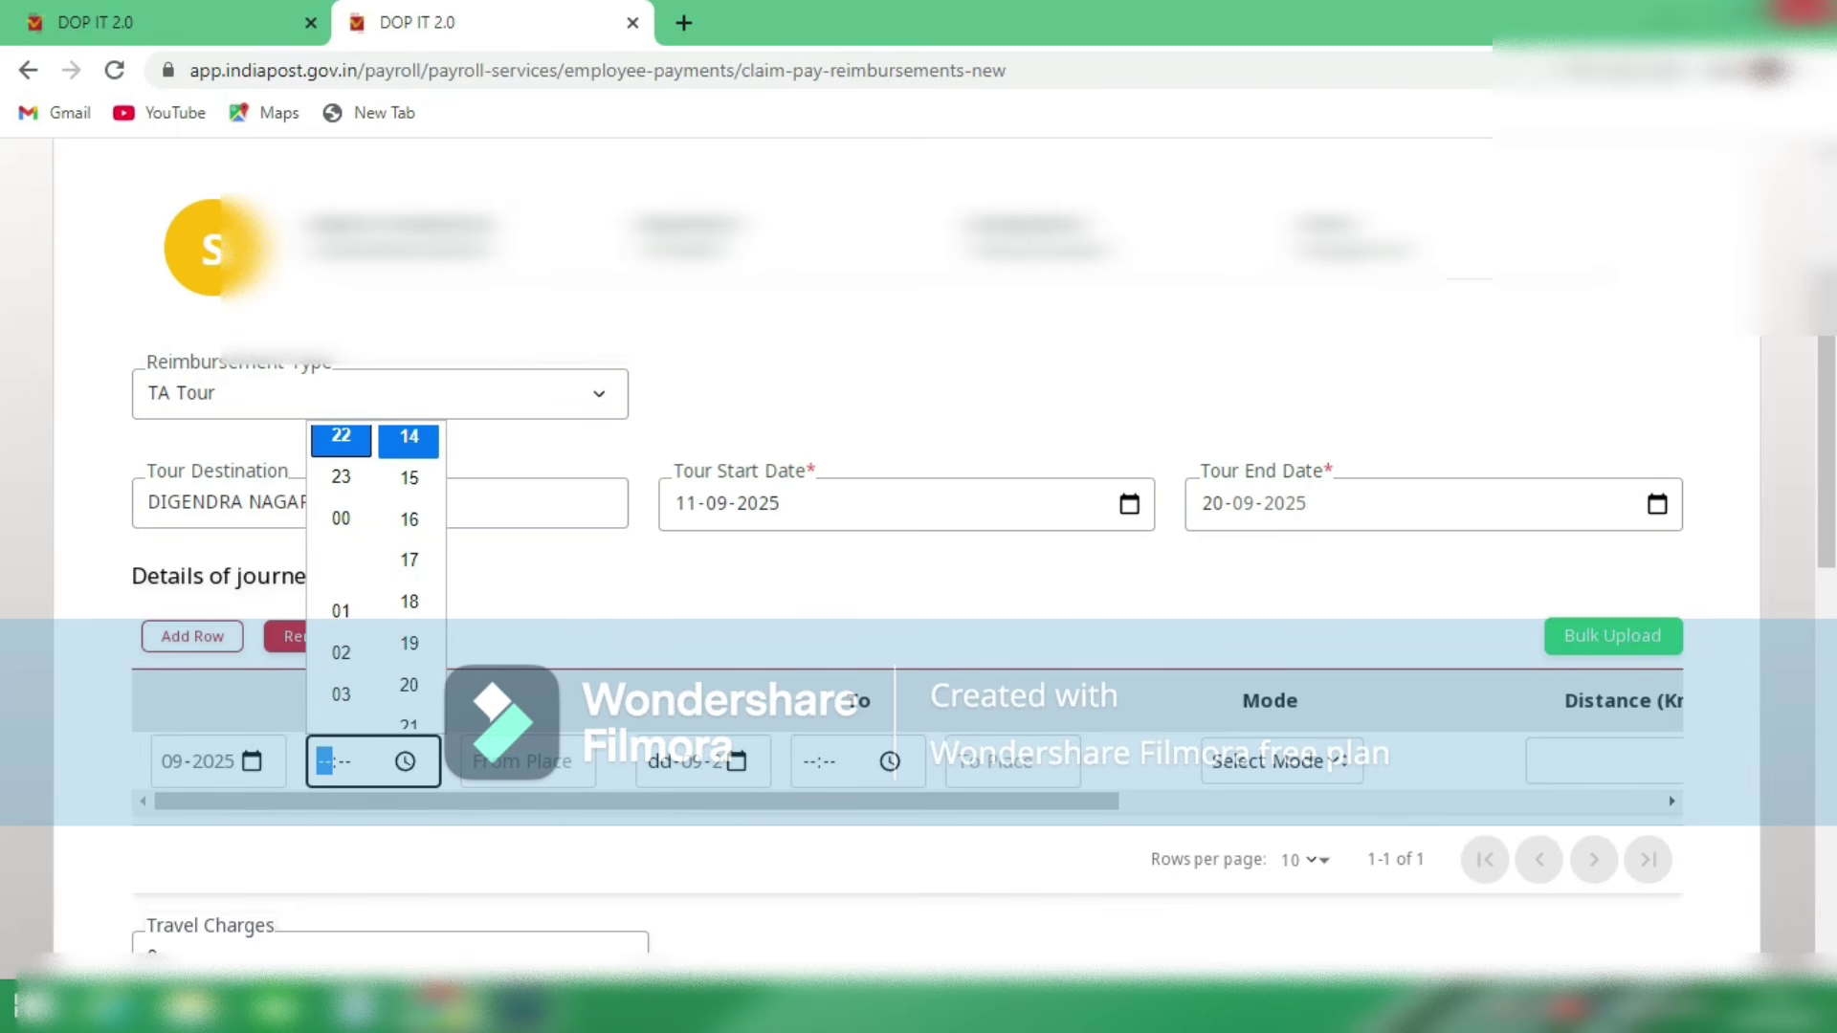
scroll(342, 603, down, 3)
scroll(341, 632, up, 3)
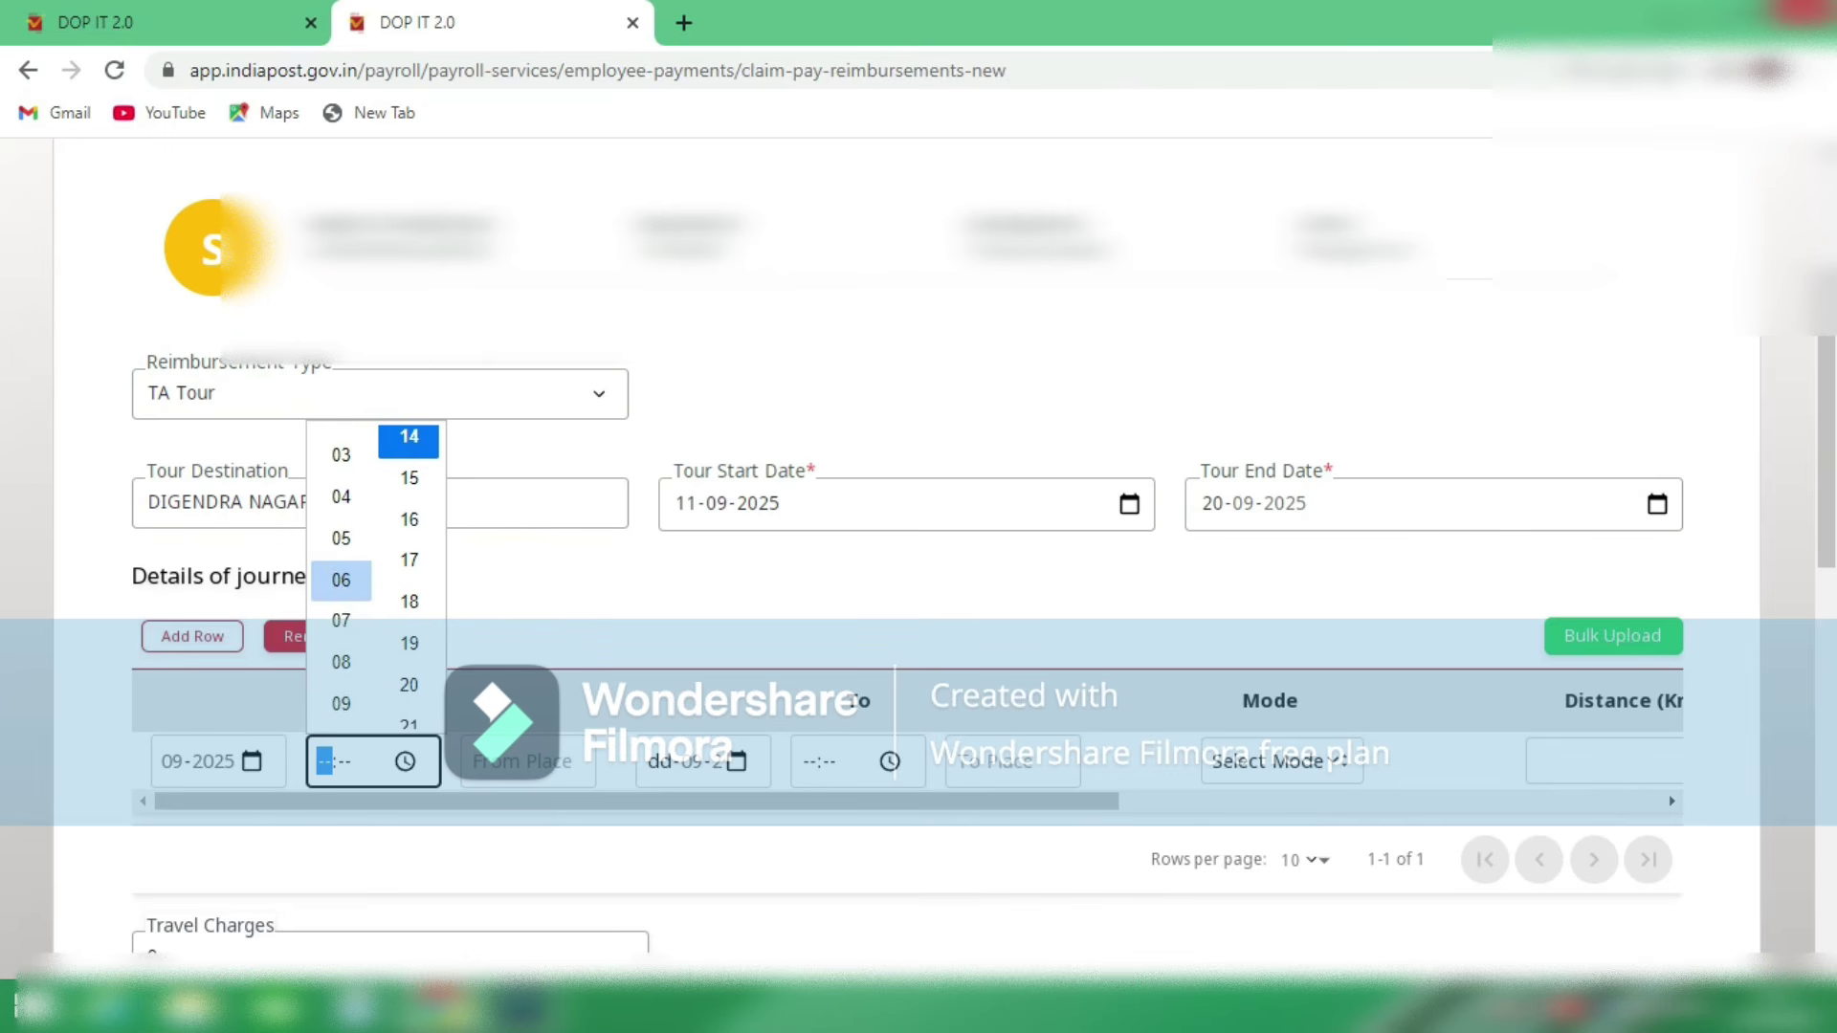
click(342, 653)
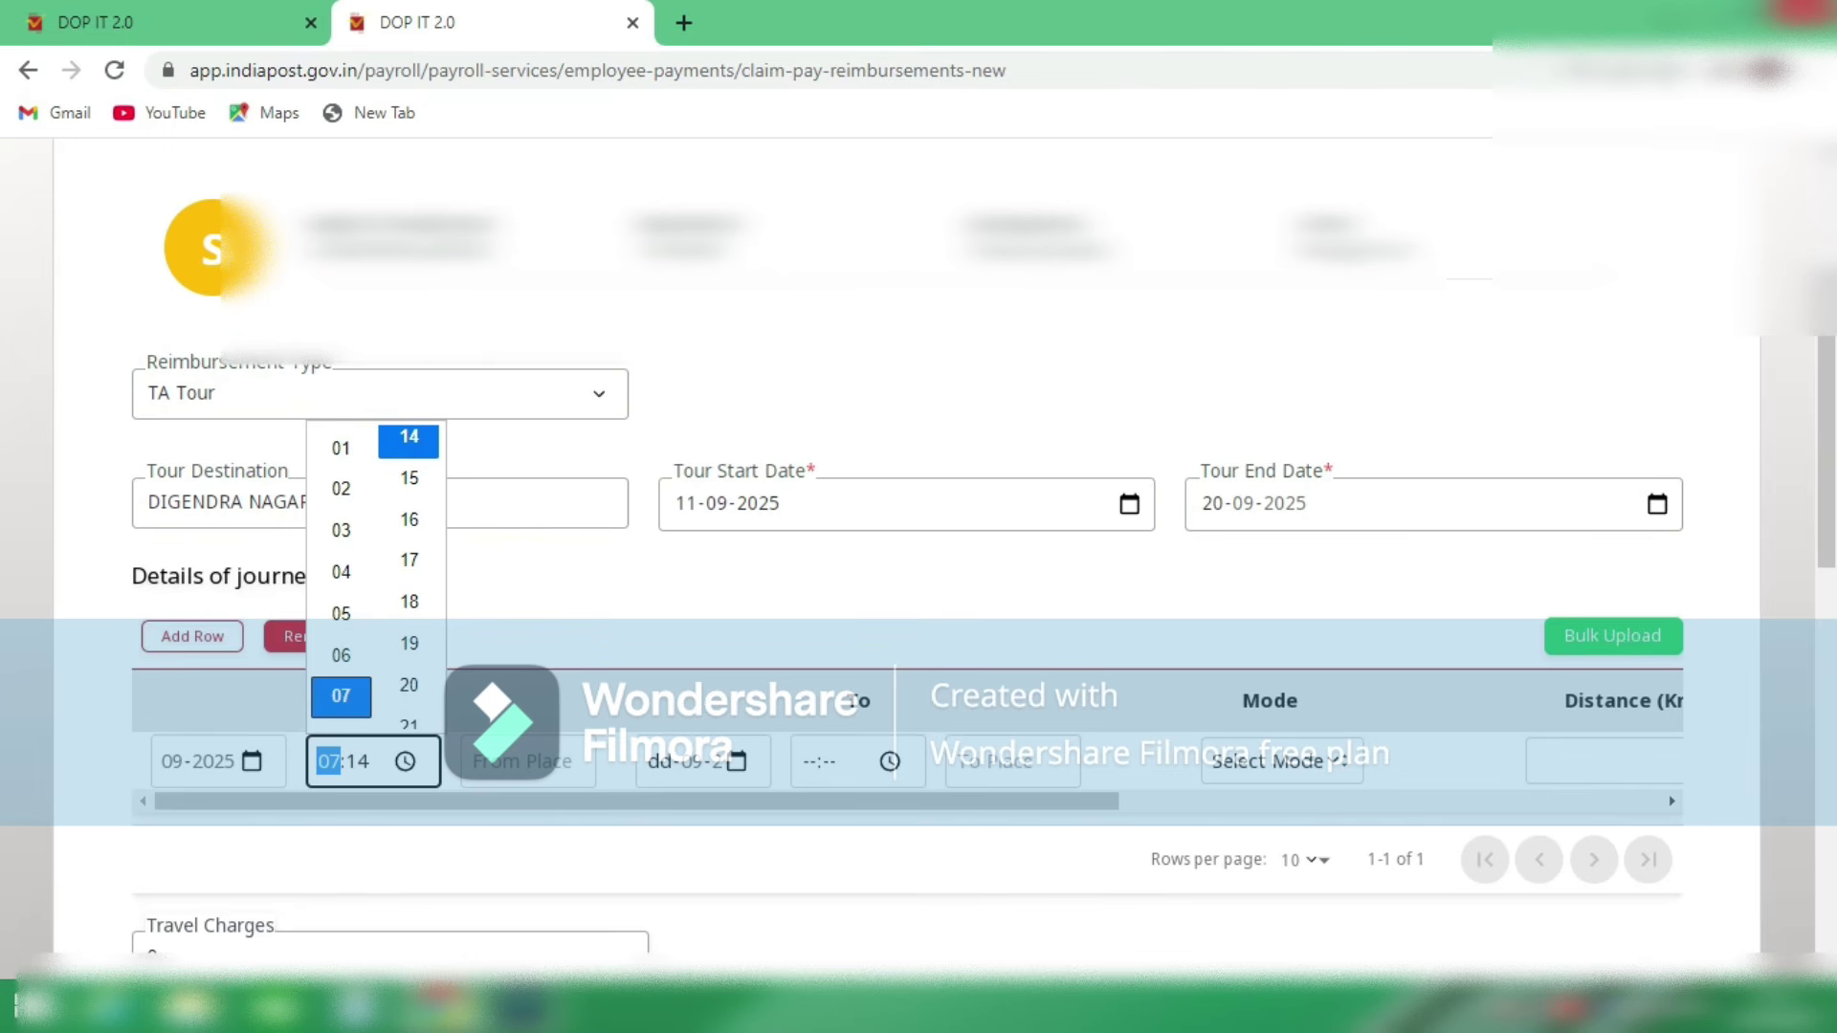
scroll(342, 632, down, 3)
scroll(342, 657, up, 5)
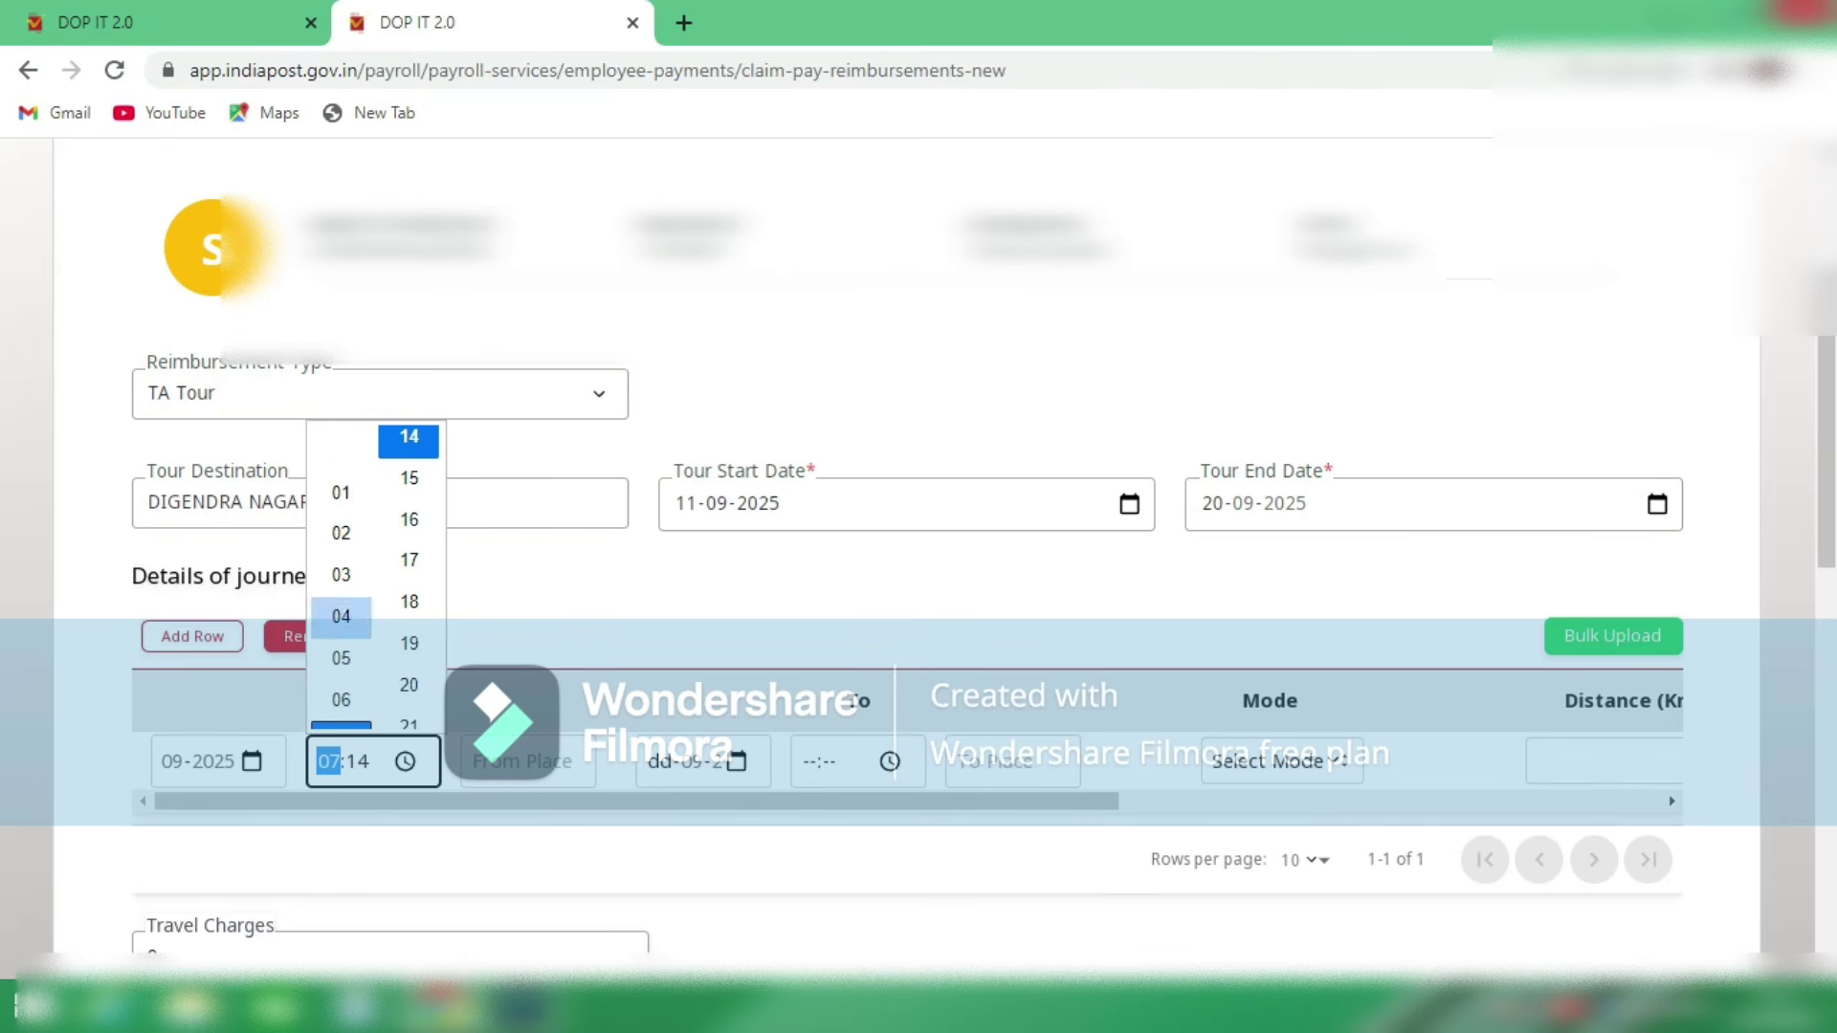
scroll(342, 572, down, 5)
scroll(342, 572, up, 3)
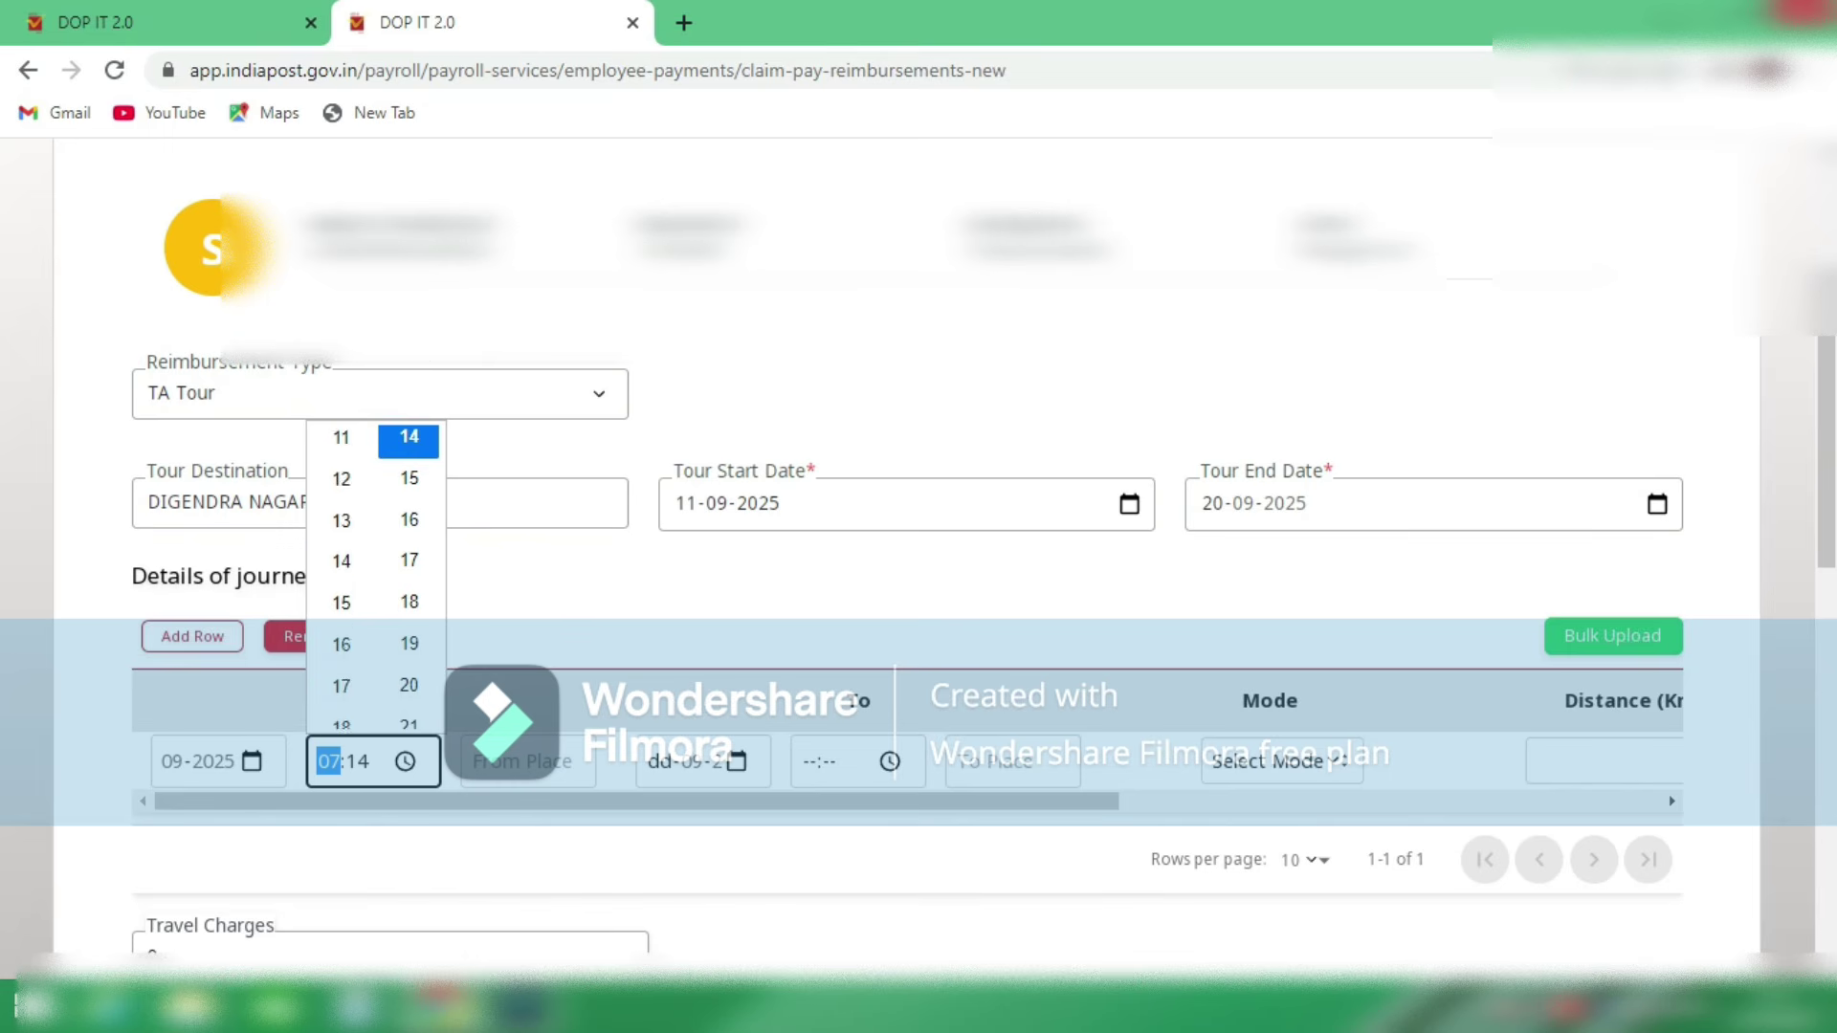
scroll(342, 574, up, 2)
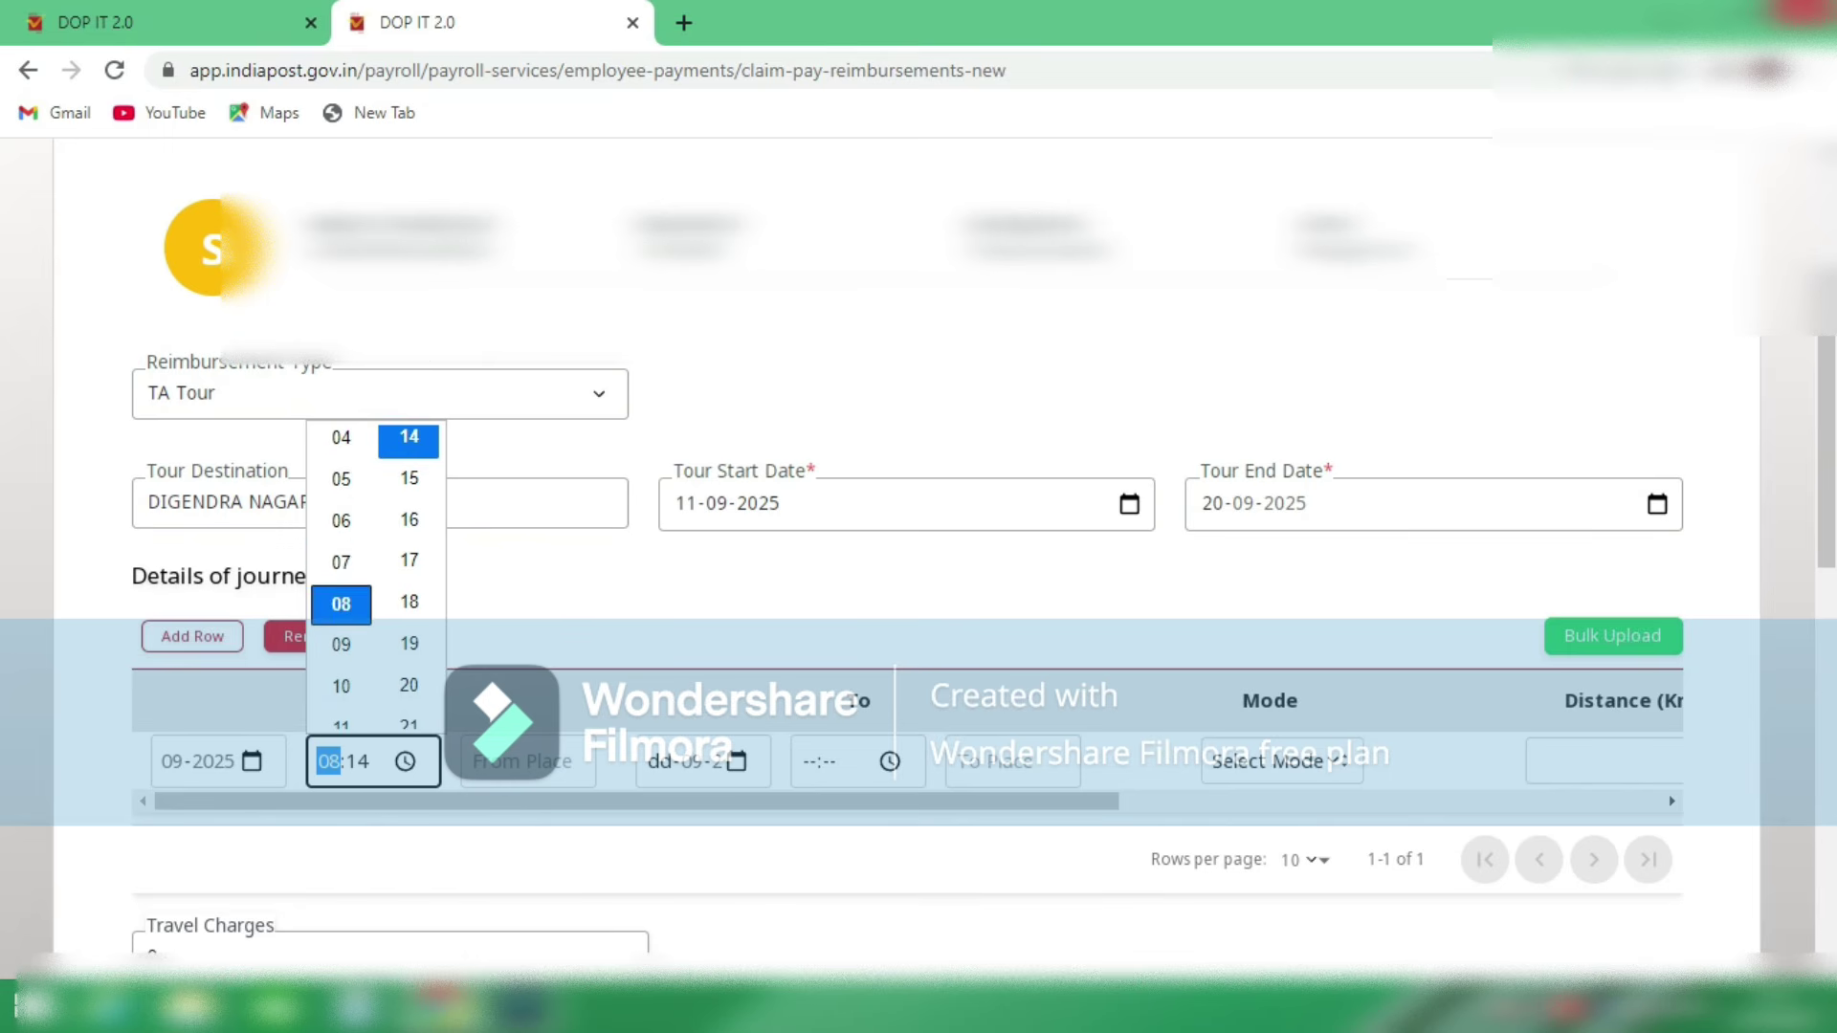
click(341, 647)
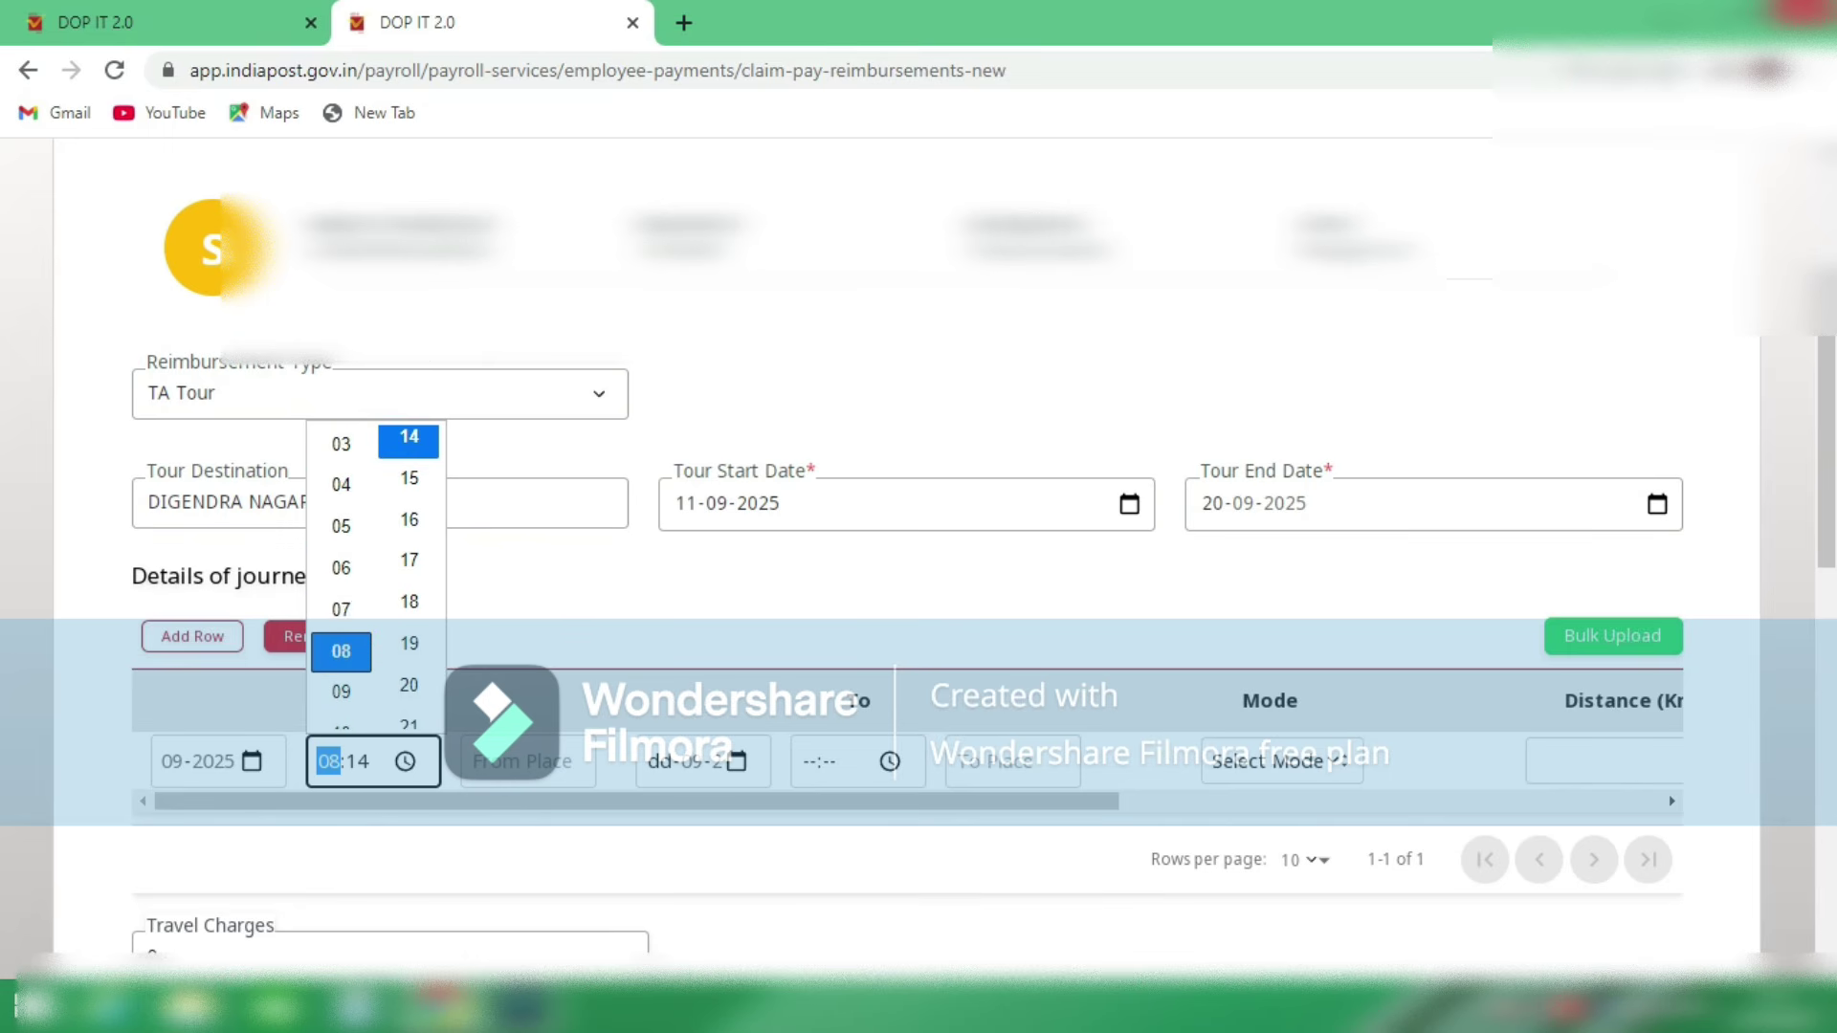
scroll(342, 647, up, 1)
click(408, 478)
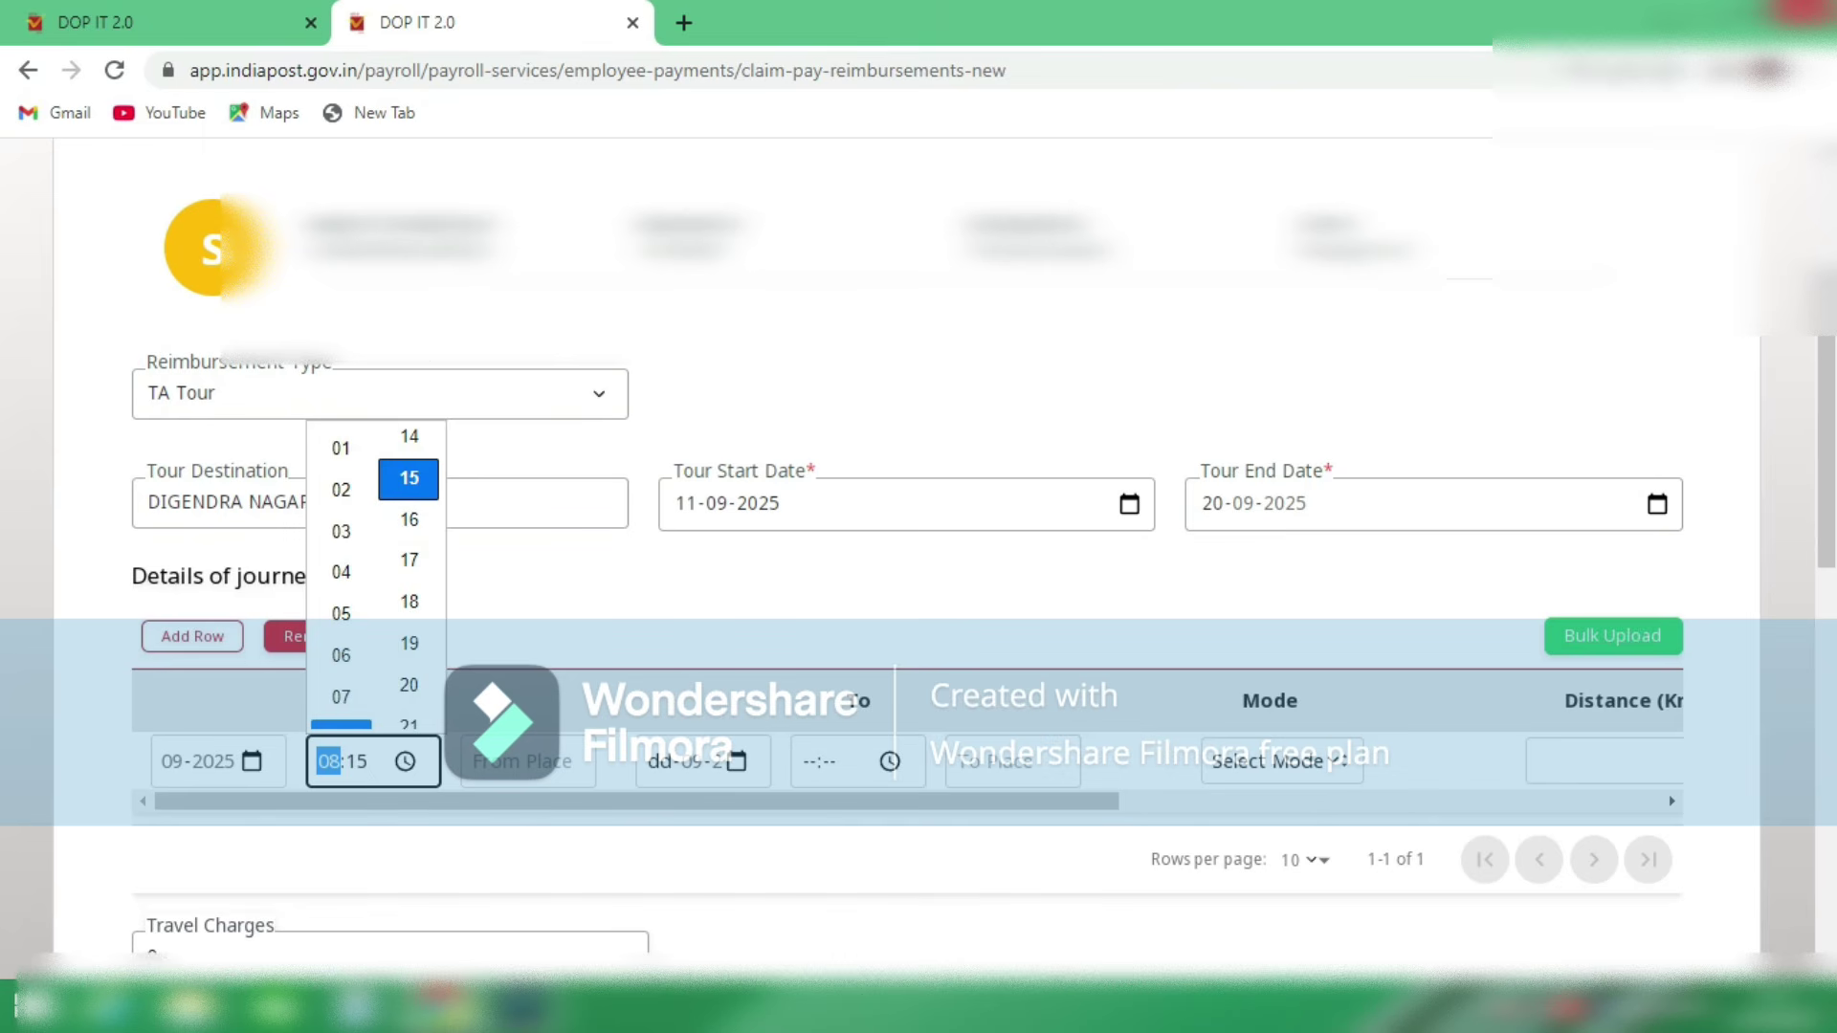
click(527, 762)
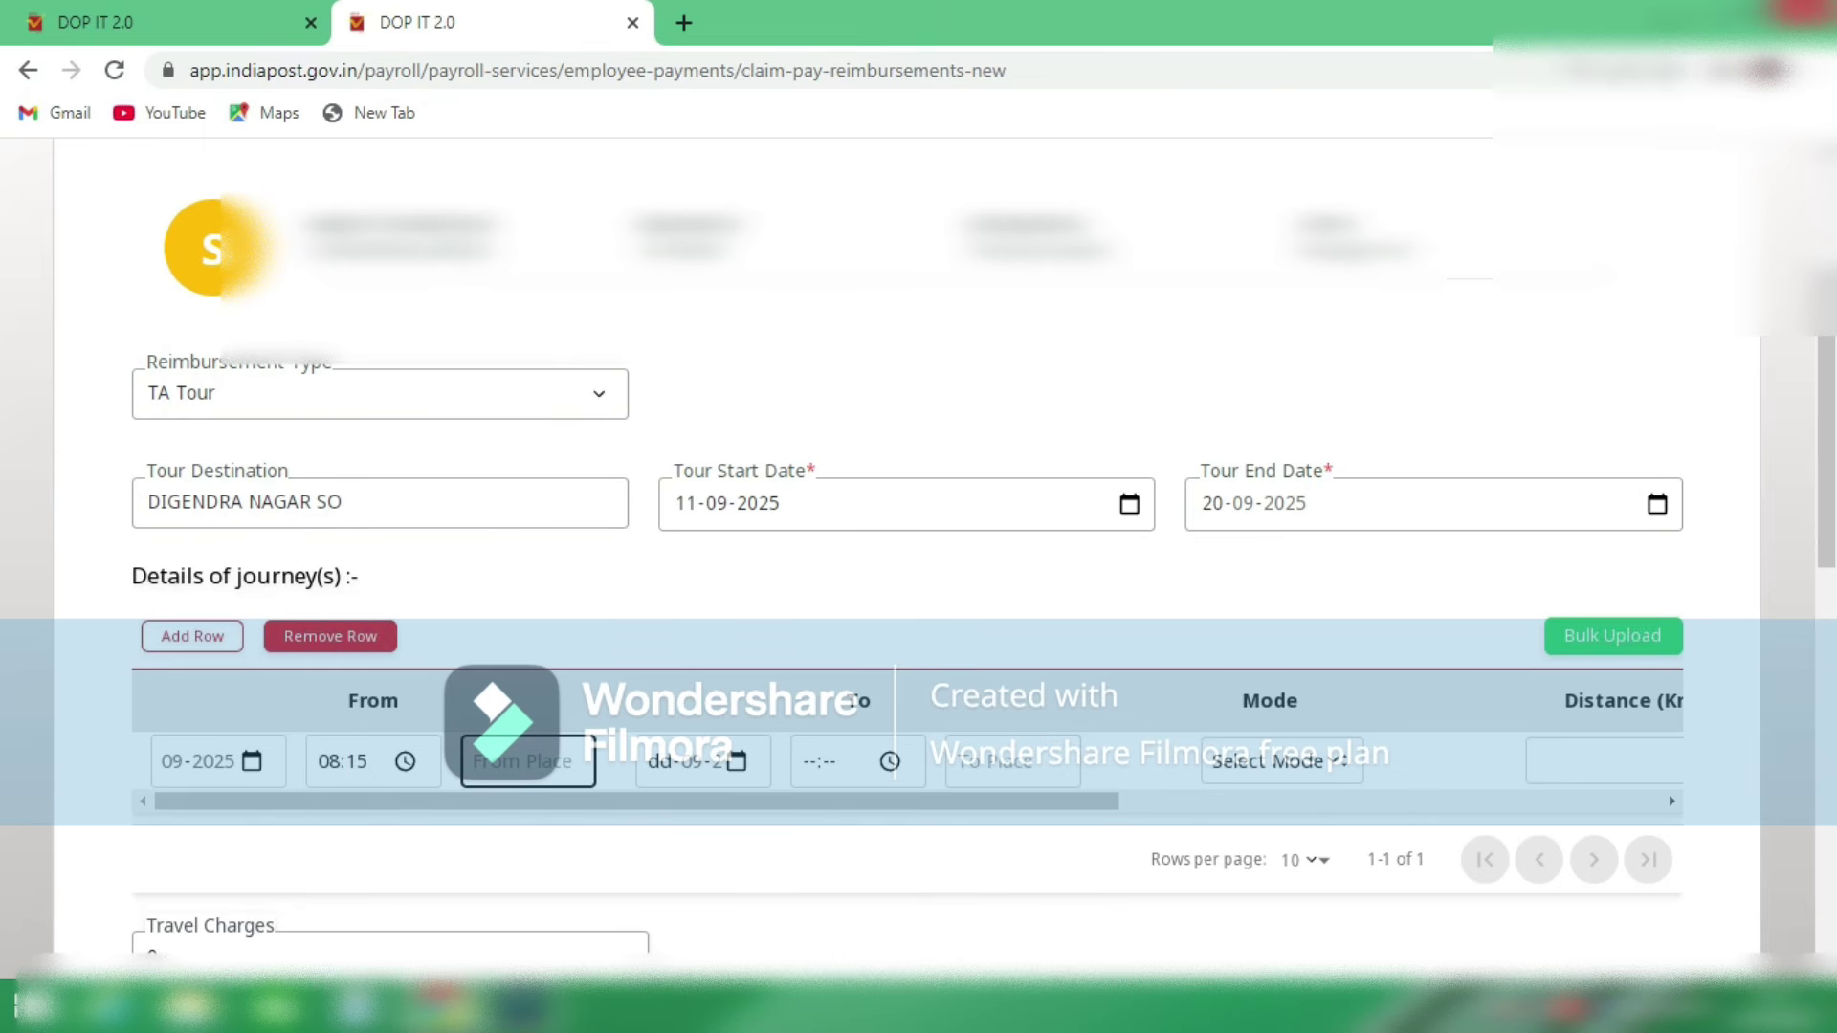
text(KHERGAM SO)
Step: Set the first journey's arrival date to 11 September 2025 and its arrival time to 09:20
click(659, 762)
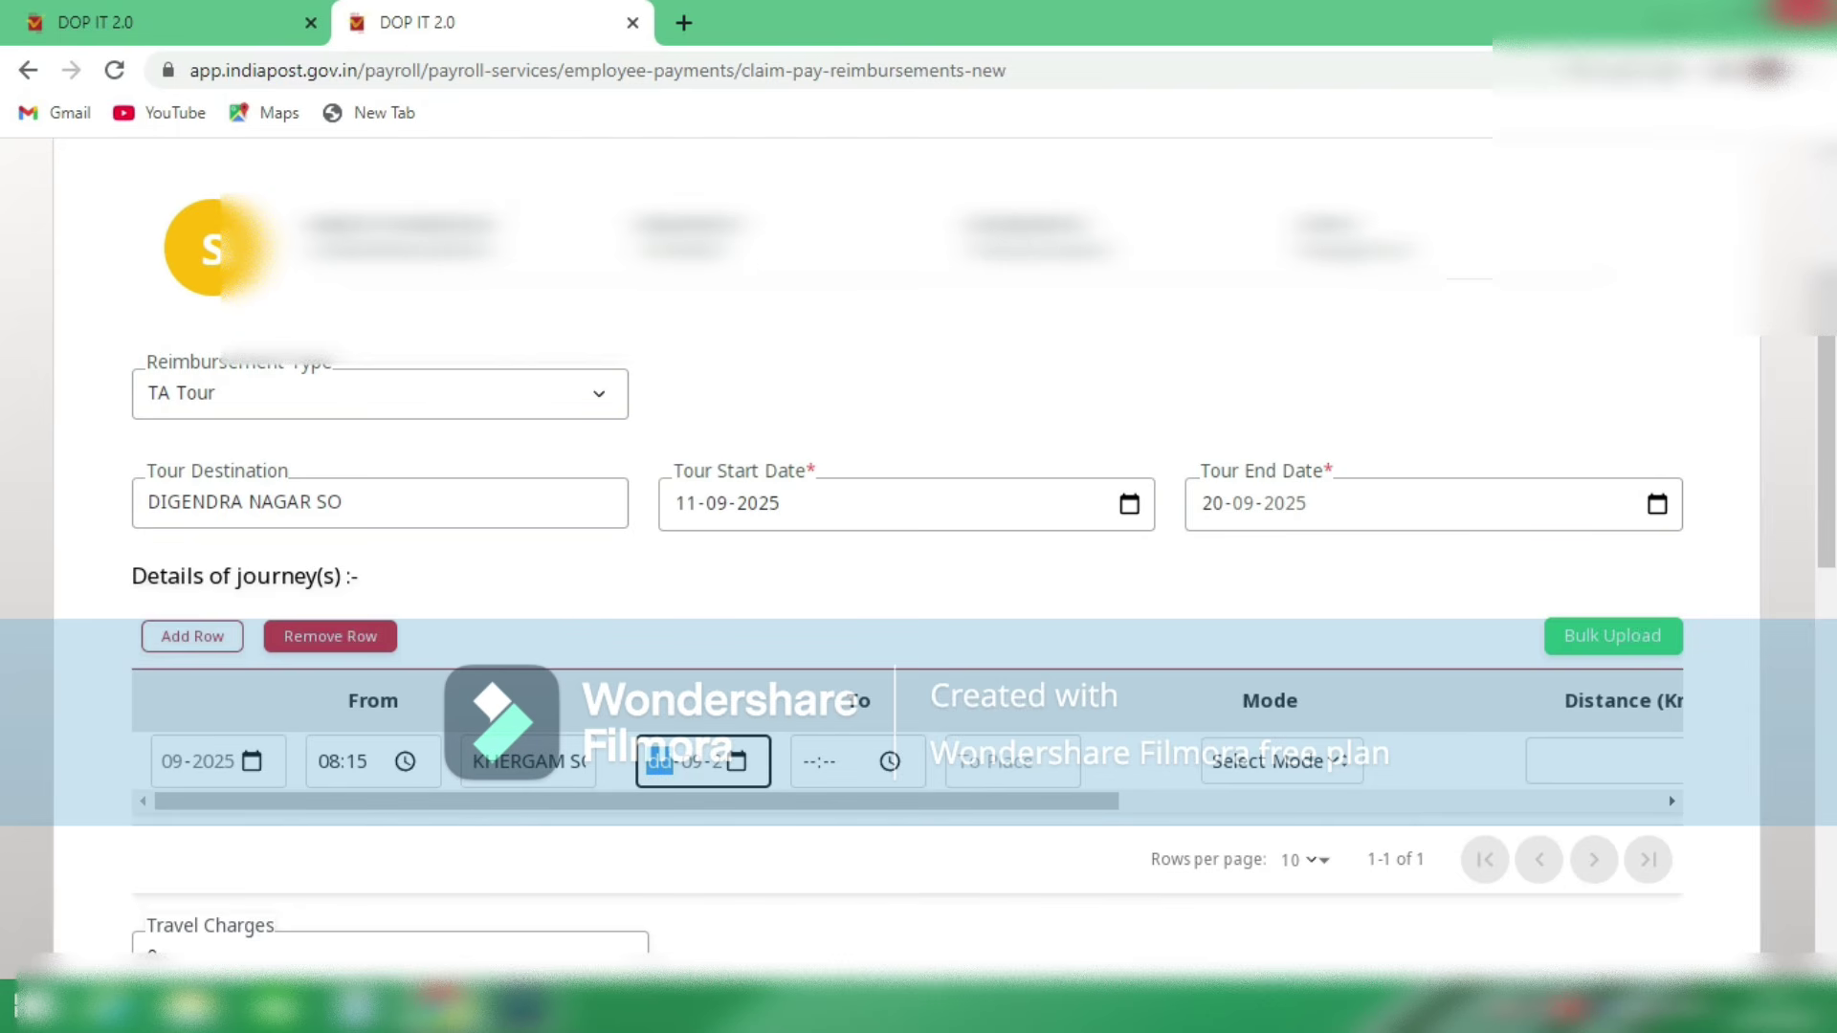
click(735, 762)
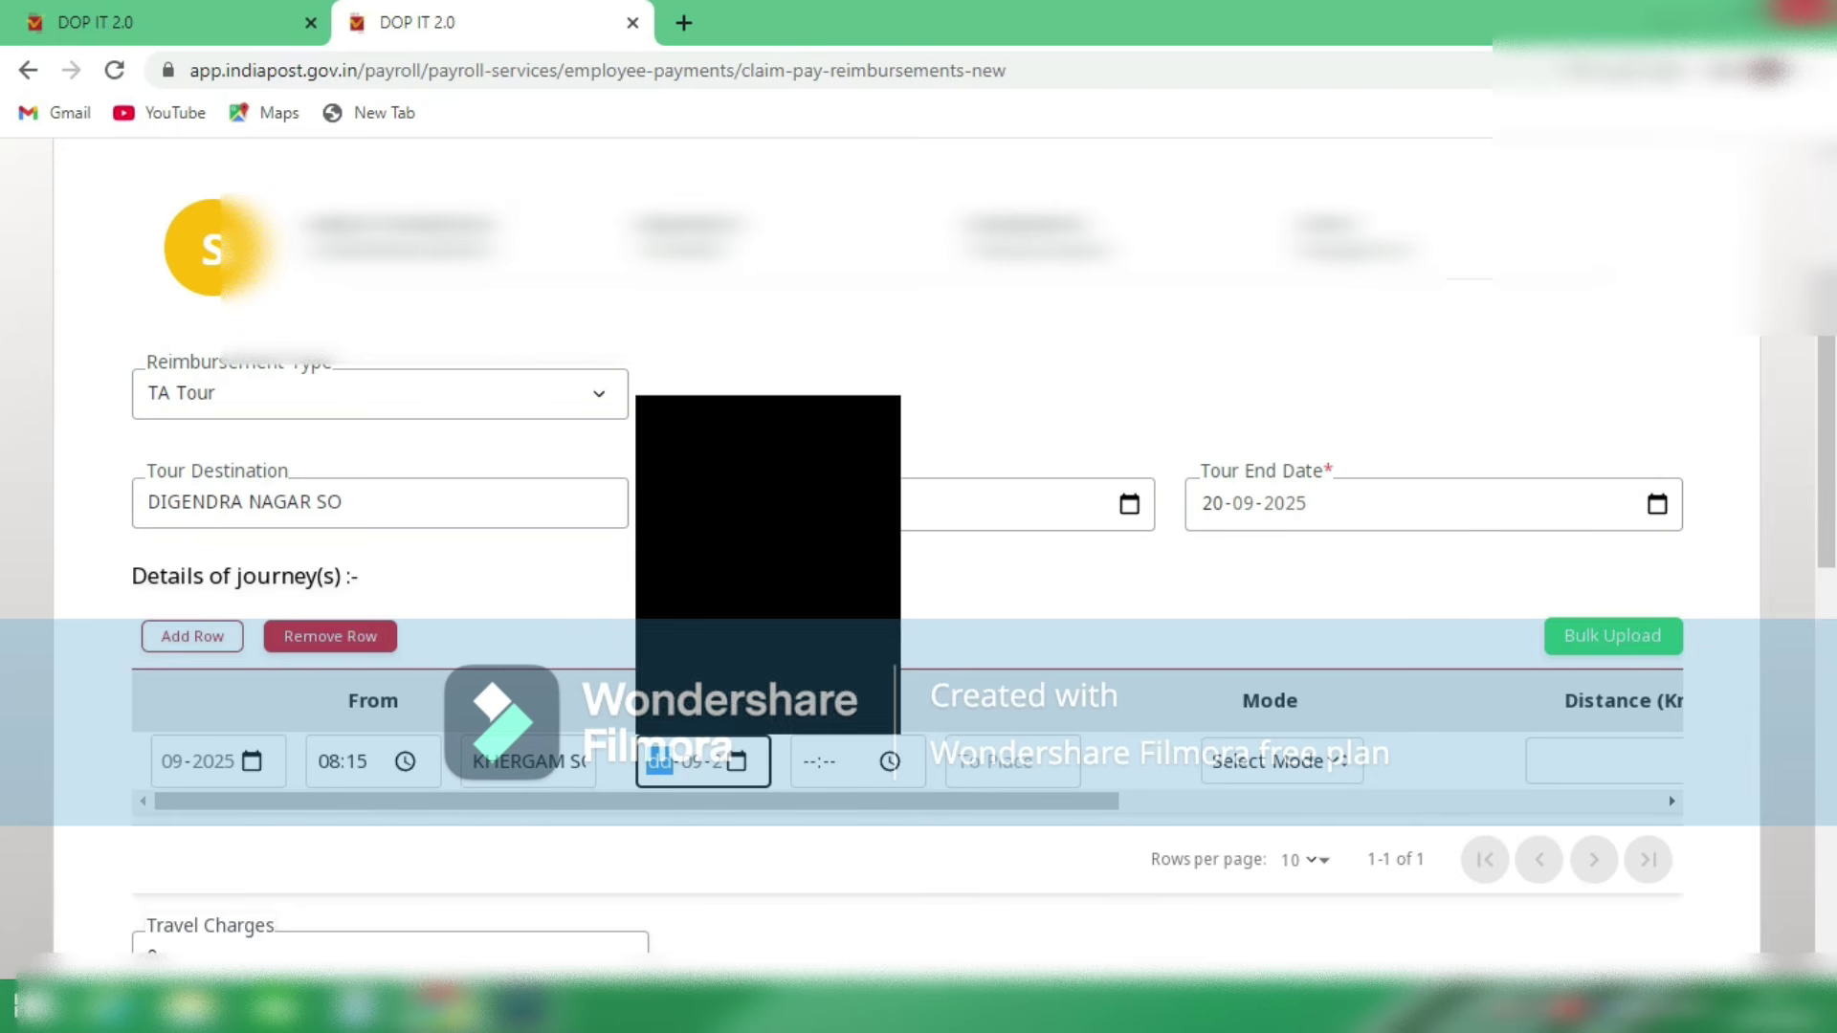
click(768, 535)
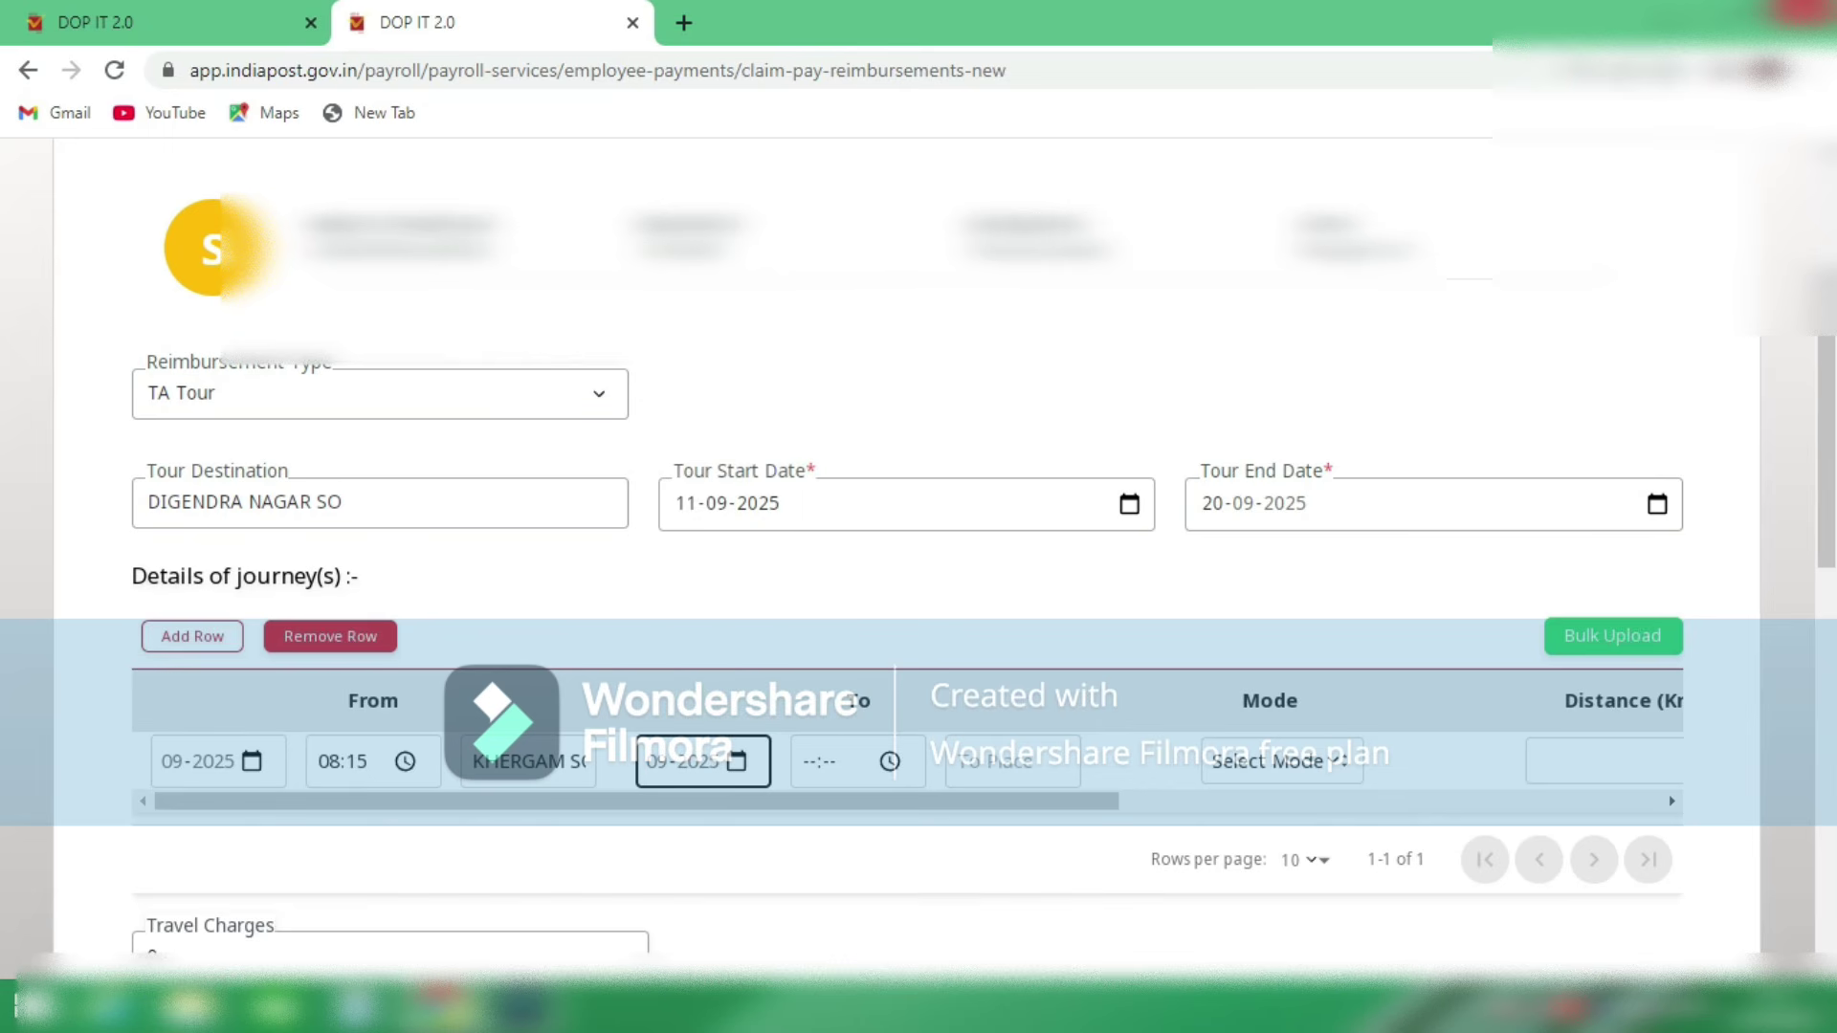
click(890, 762)
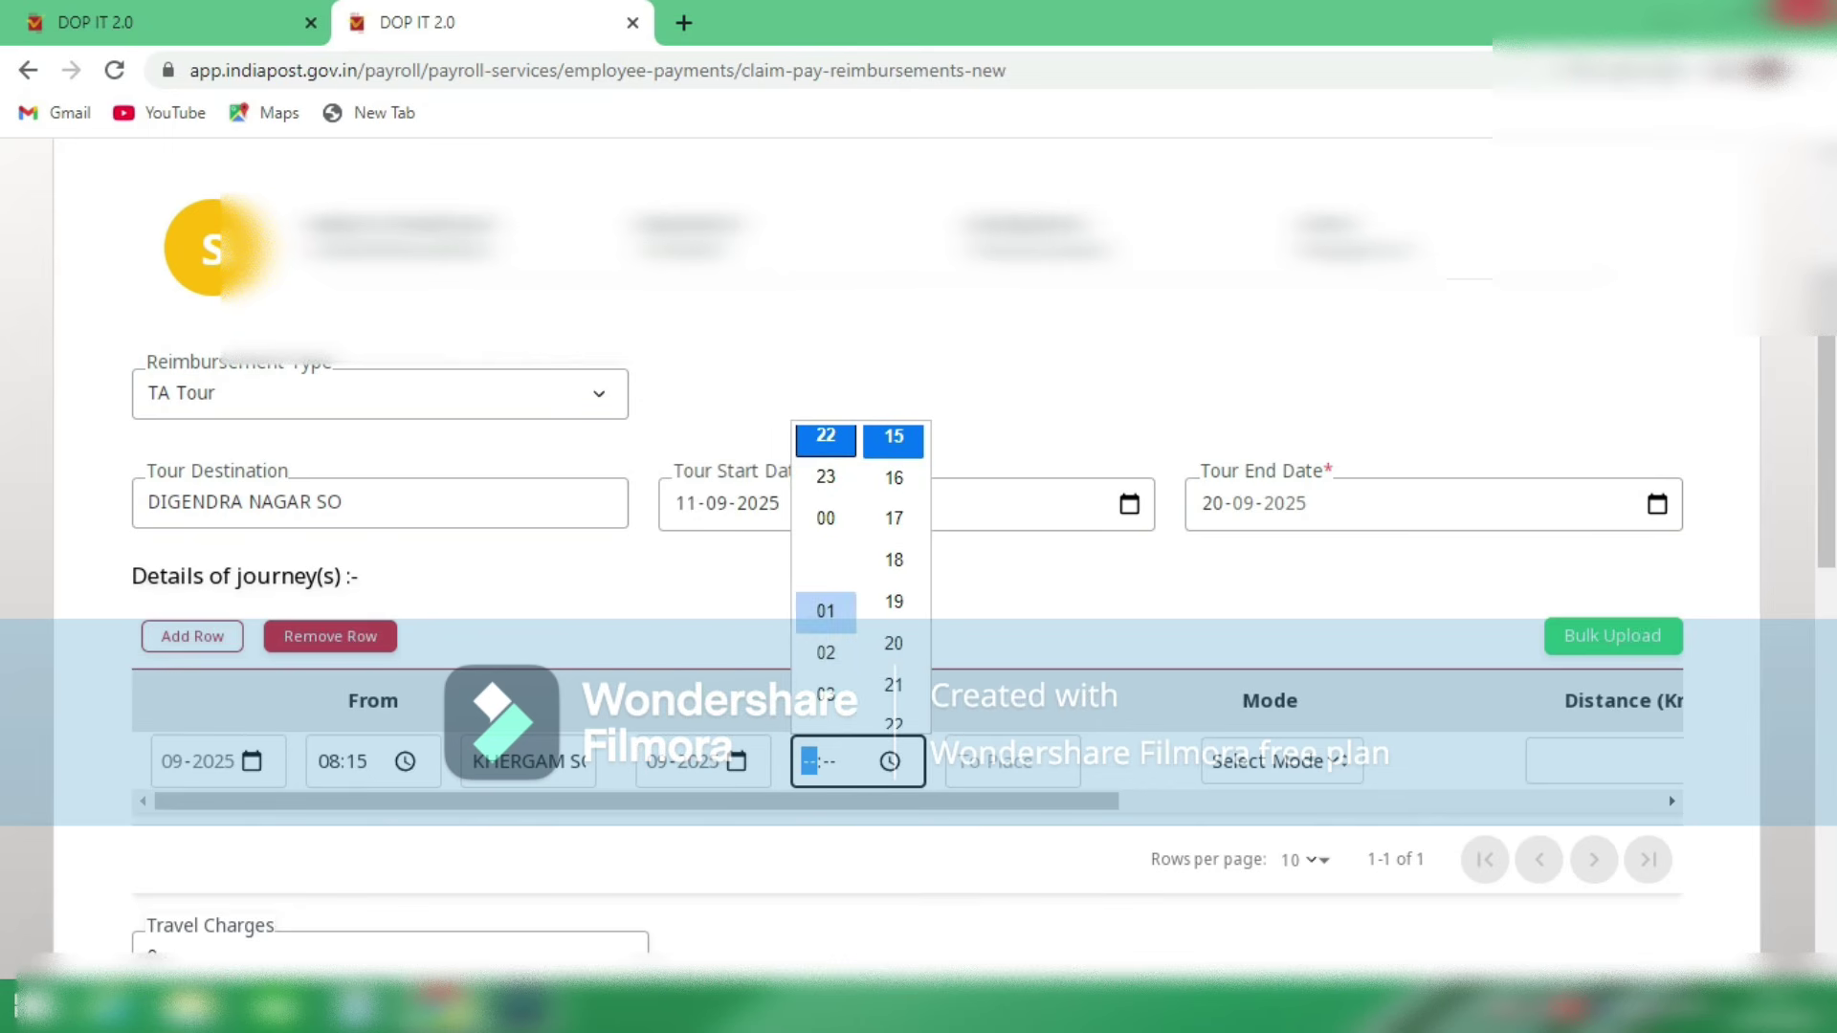
scroll(826, 594, down, 3)
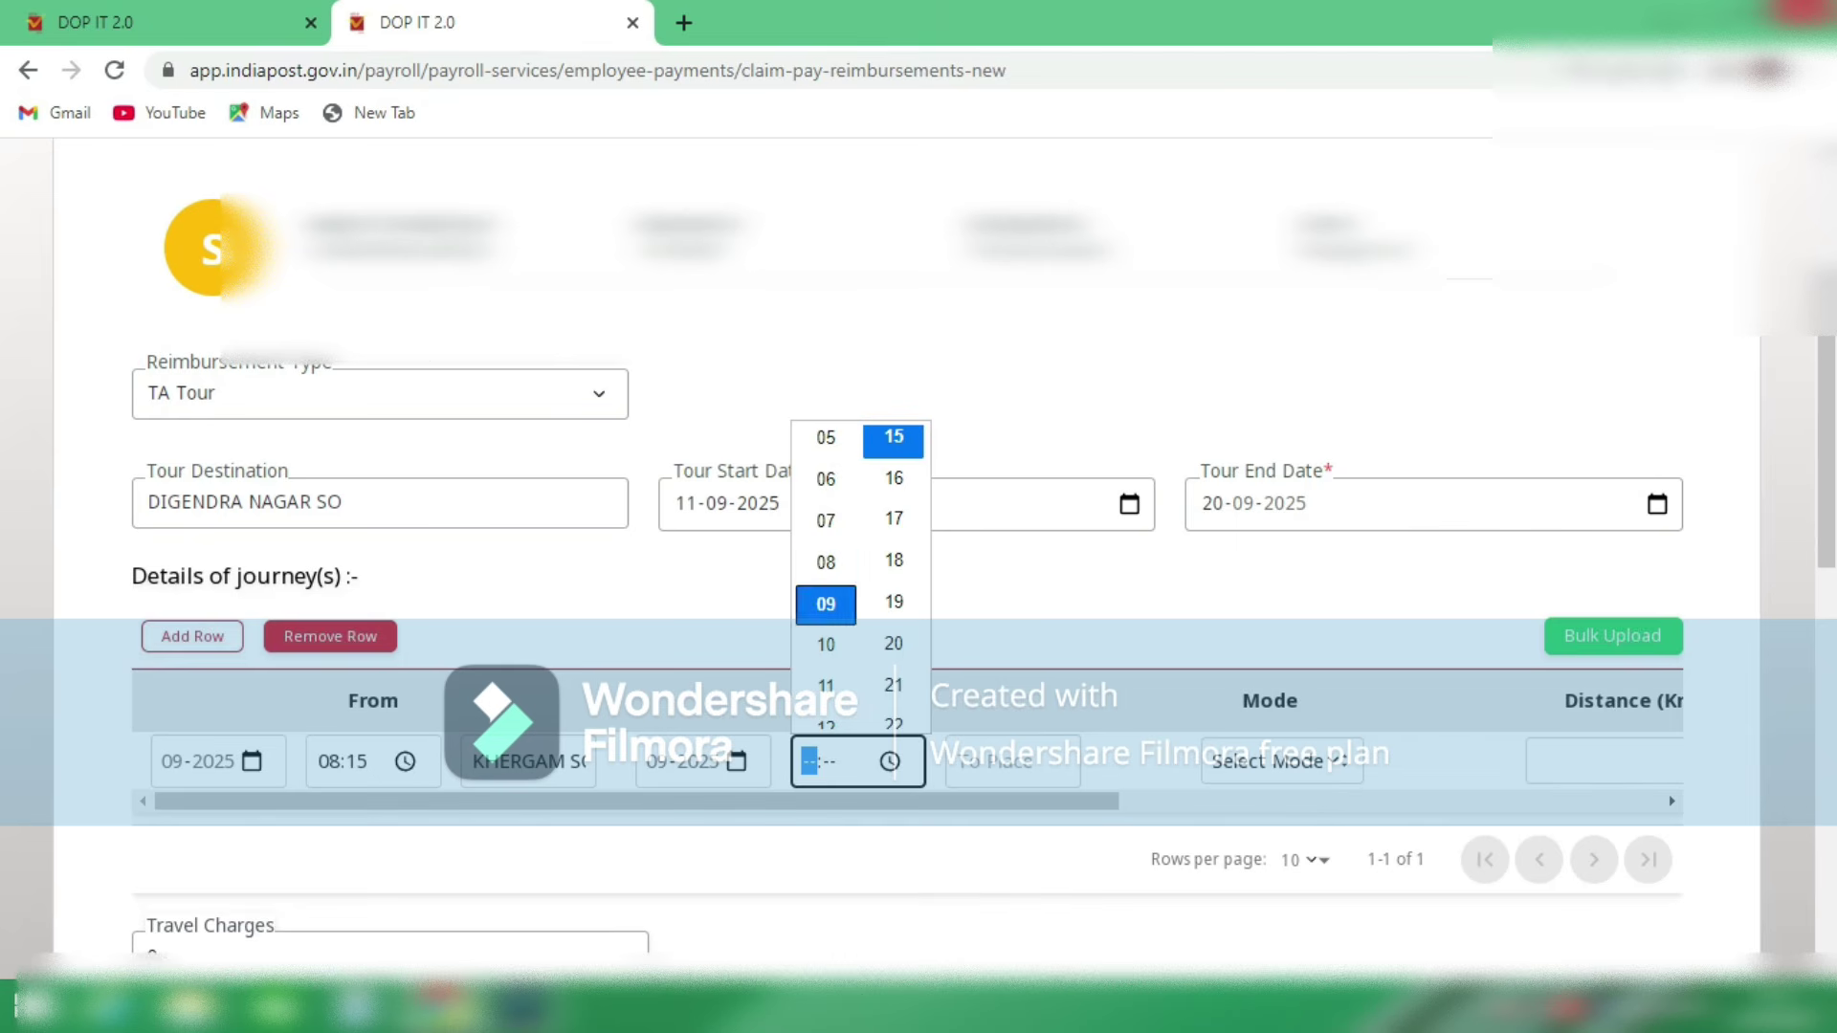
click(825, 603)
click(894, 643)
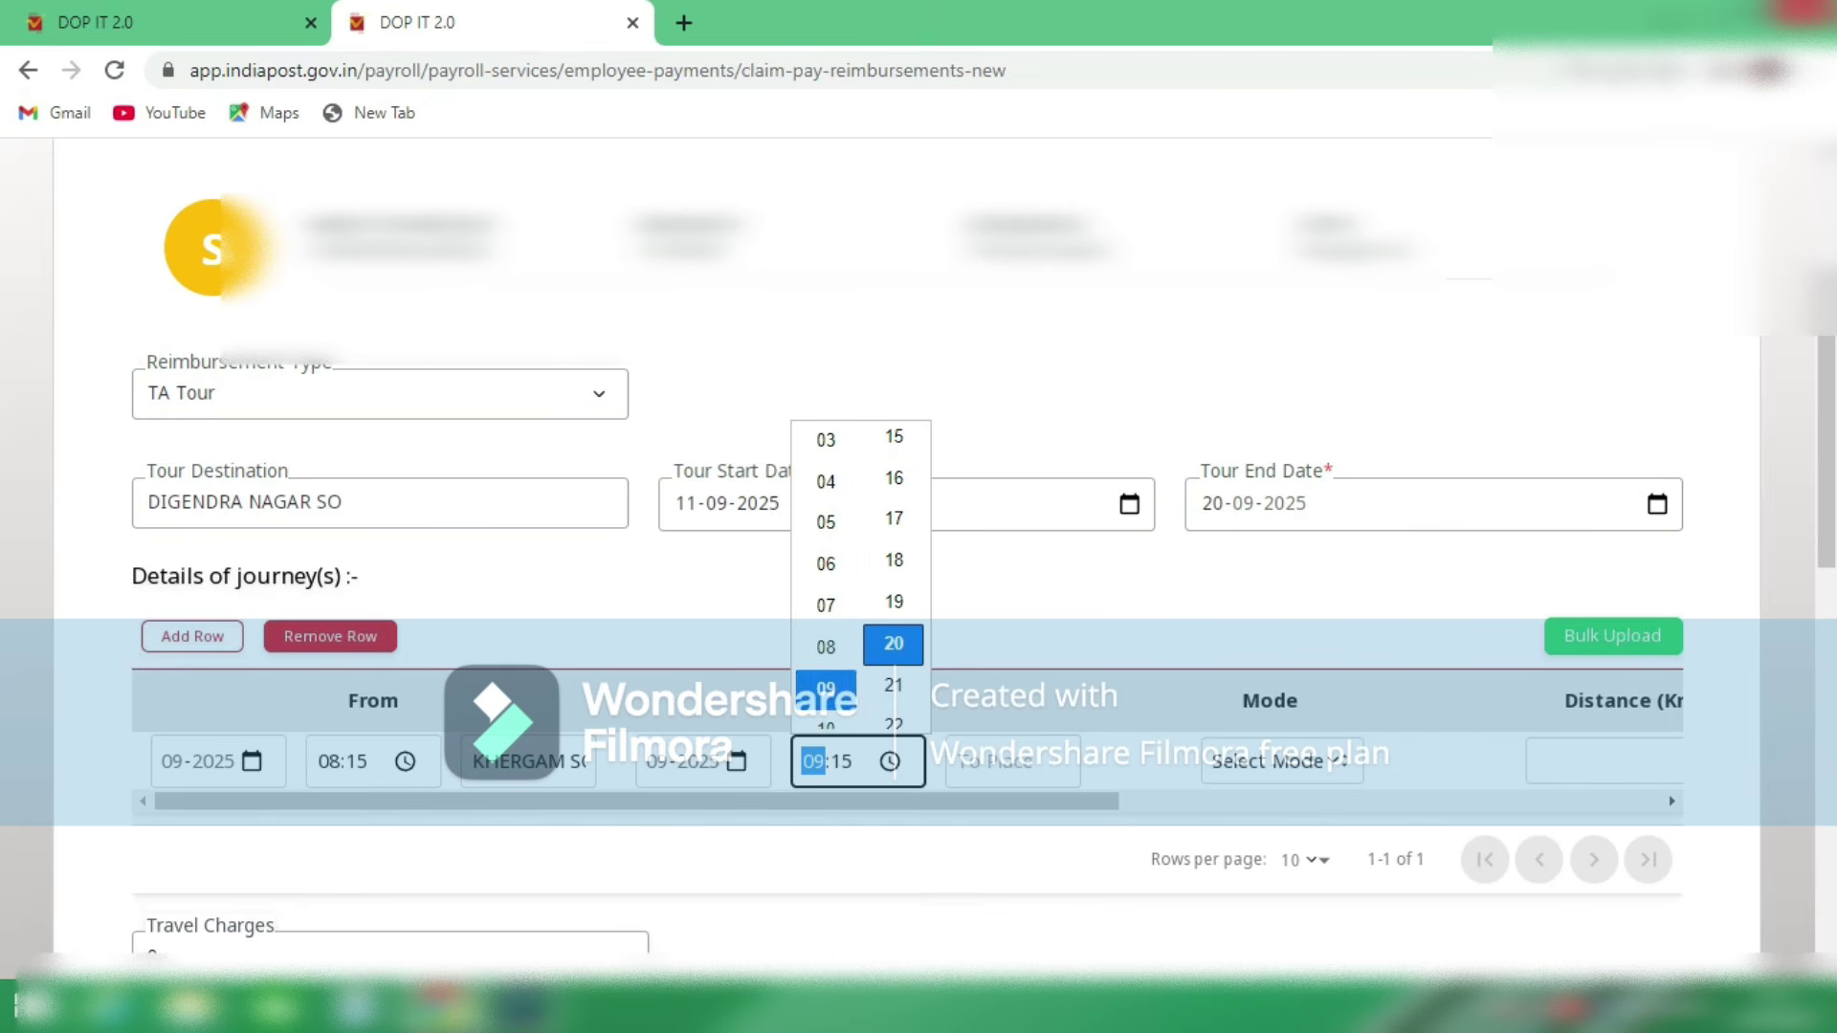
key(Return)
Step: Enter DIGENDRA NAGAR SO as the first journey's arrival place and choose Road as the travel mode
click(1012, 762)
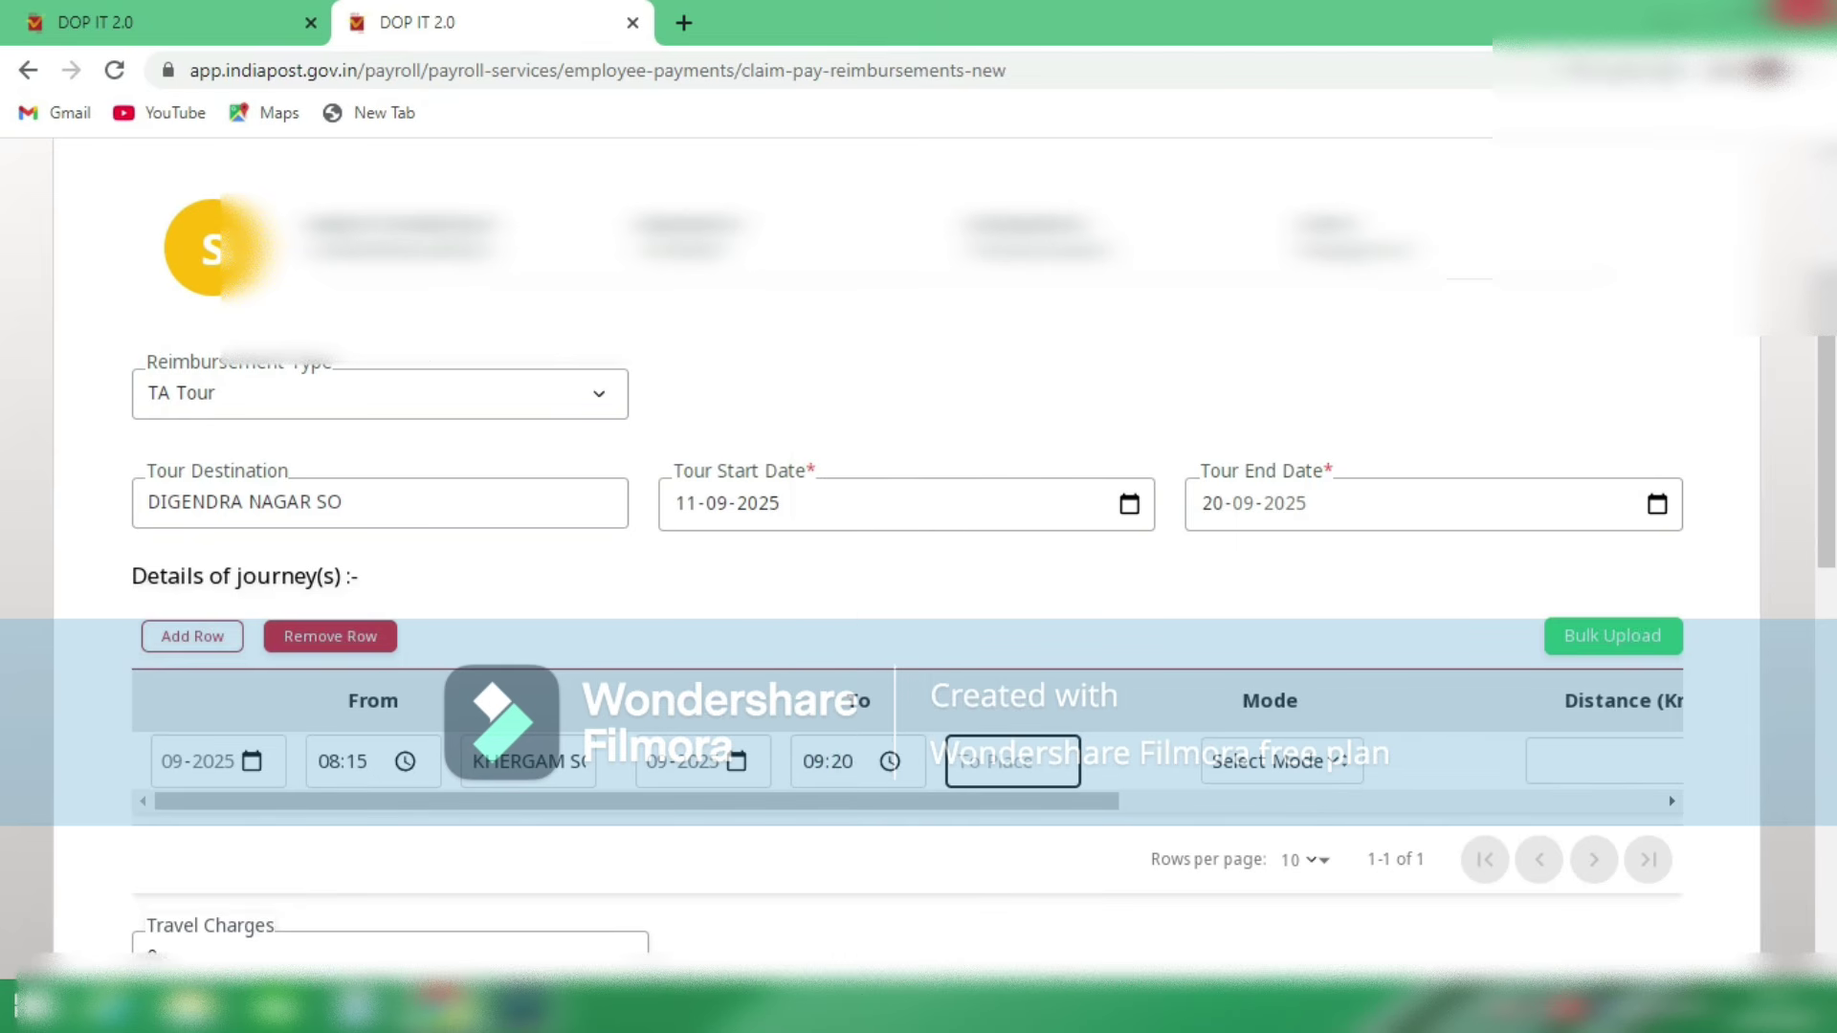
text(DIGENDRA NAGAR SO)
click(1283, 761)
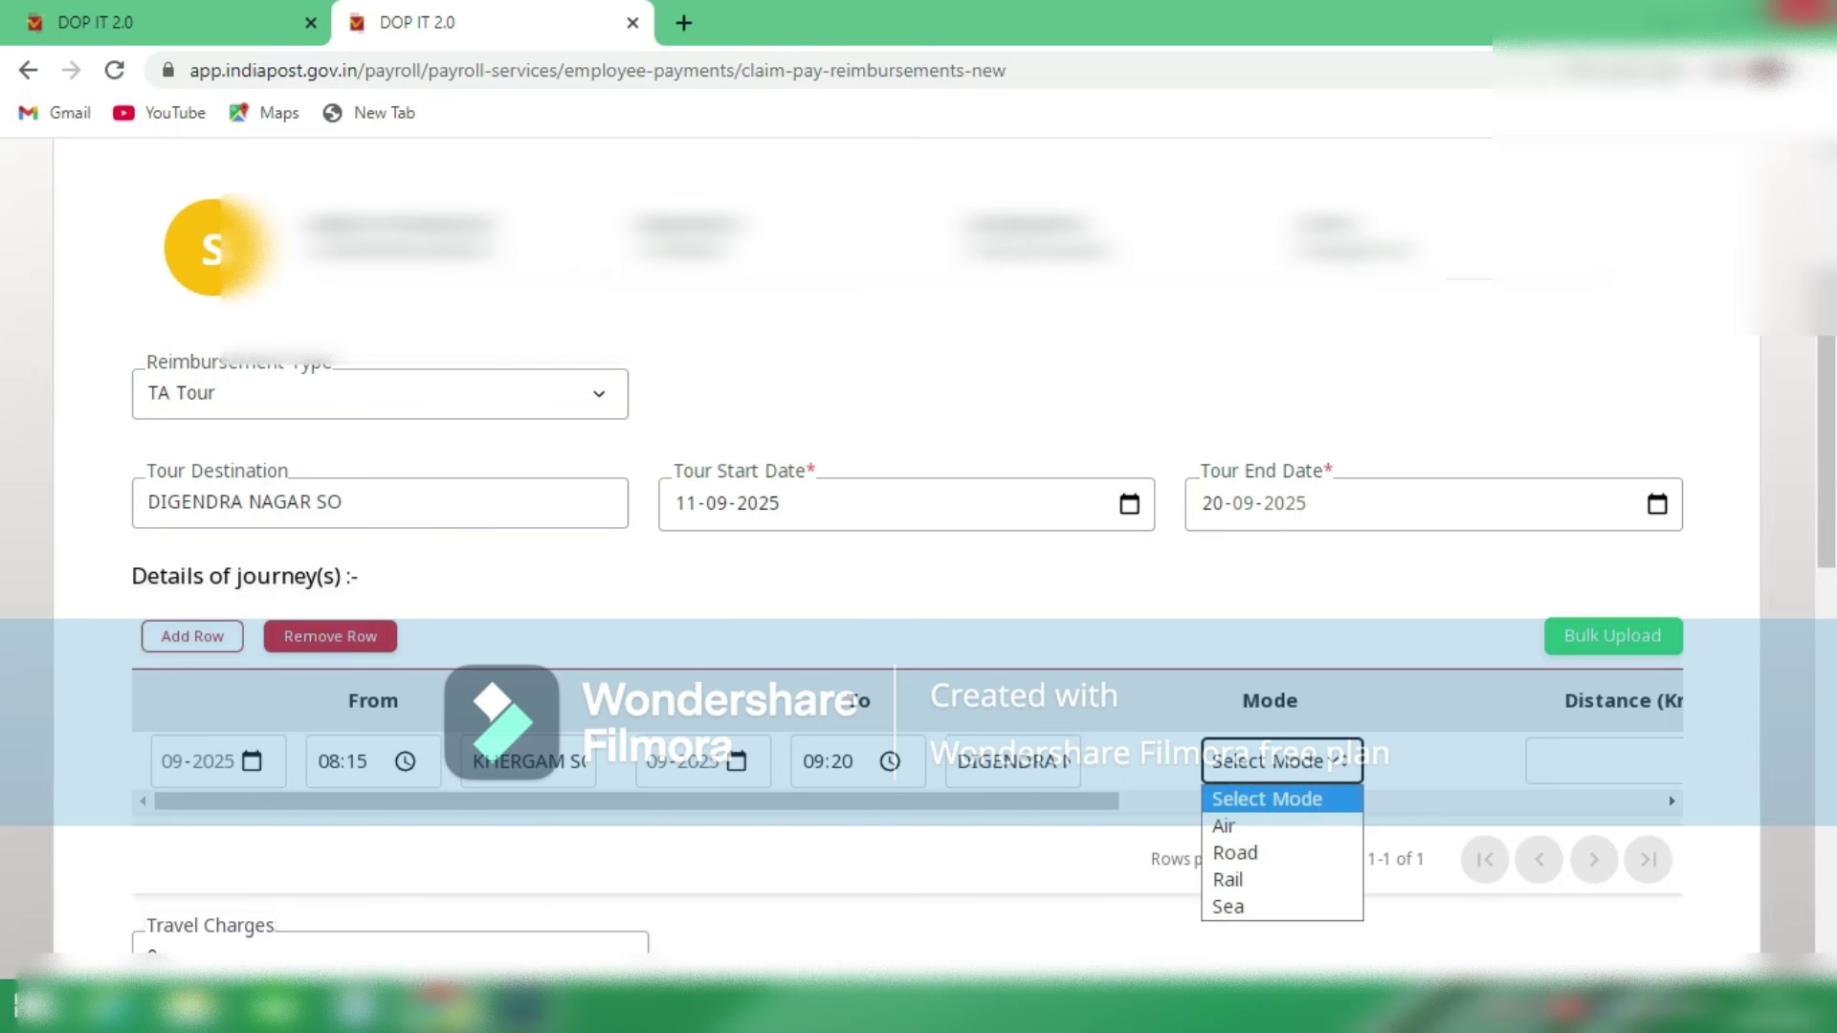
key(Down)
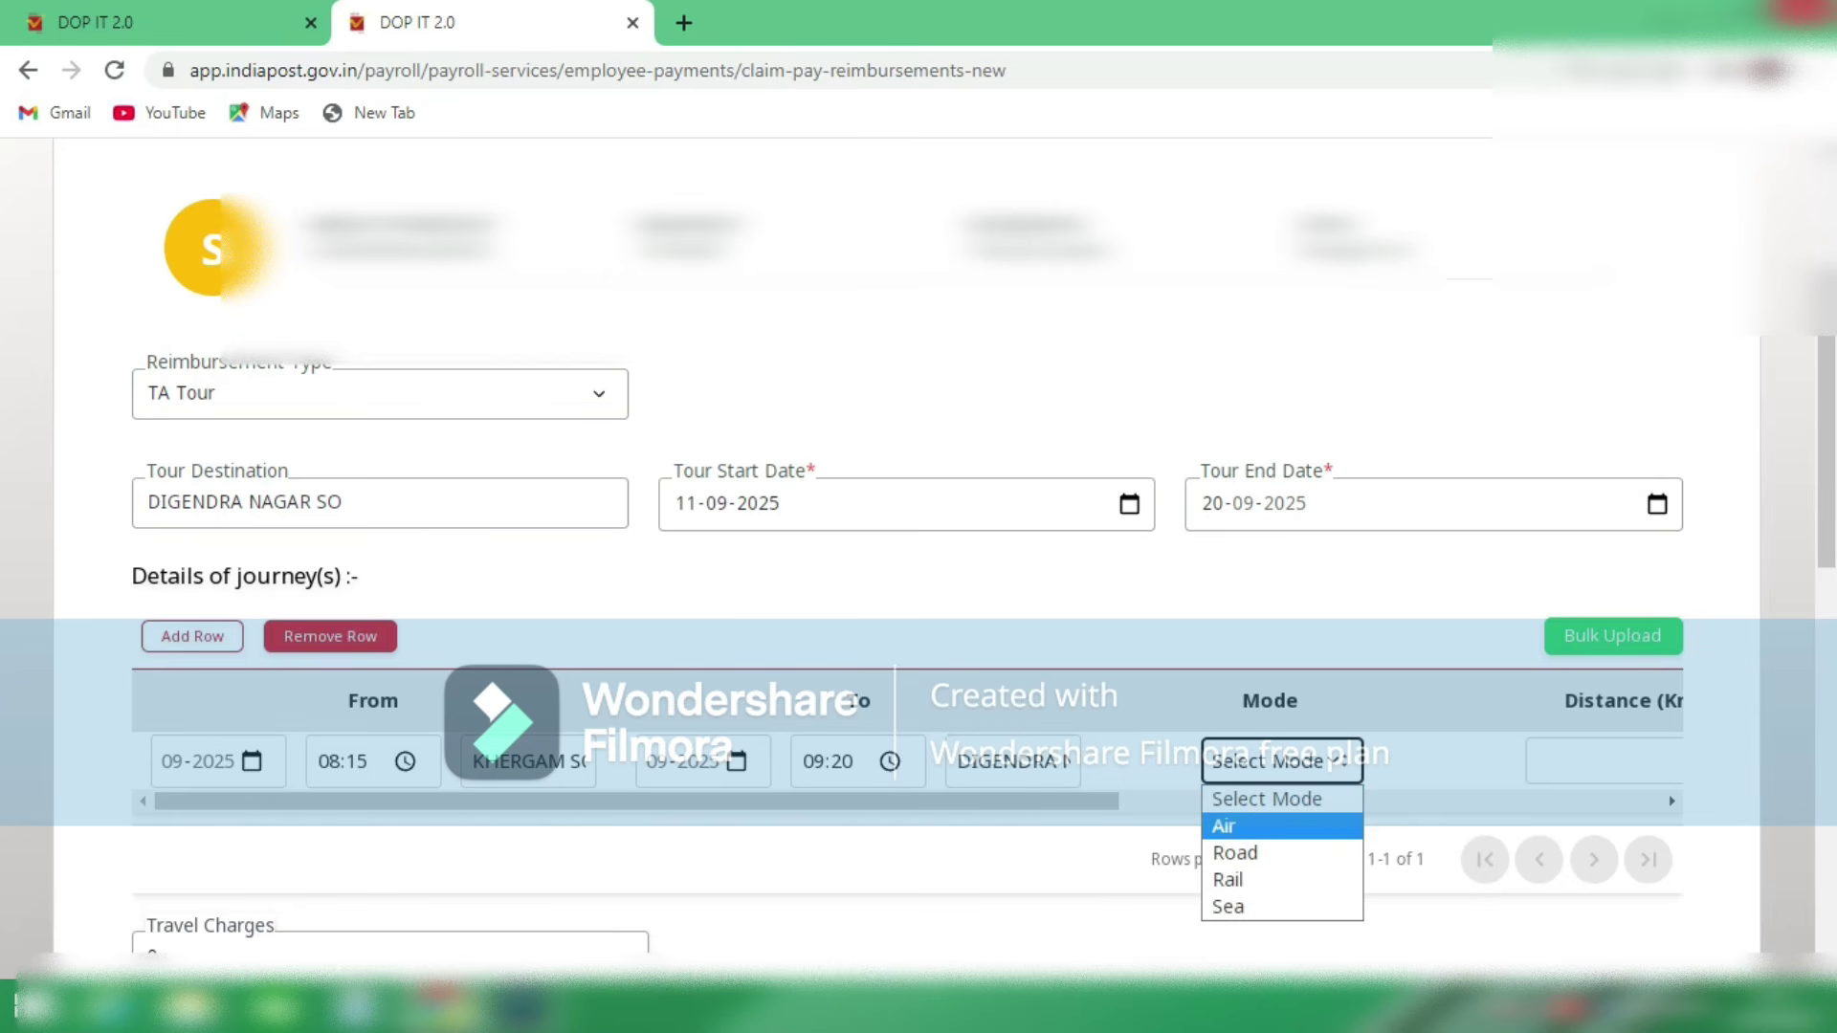
key(Down)
key(Return)
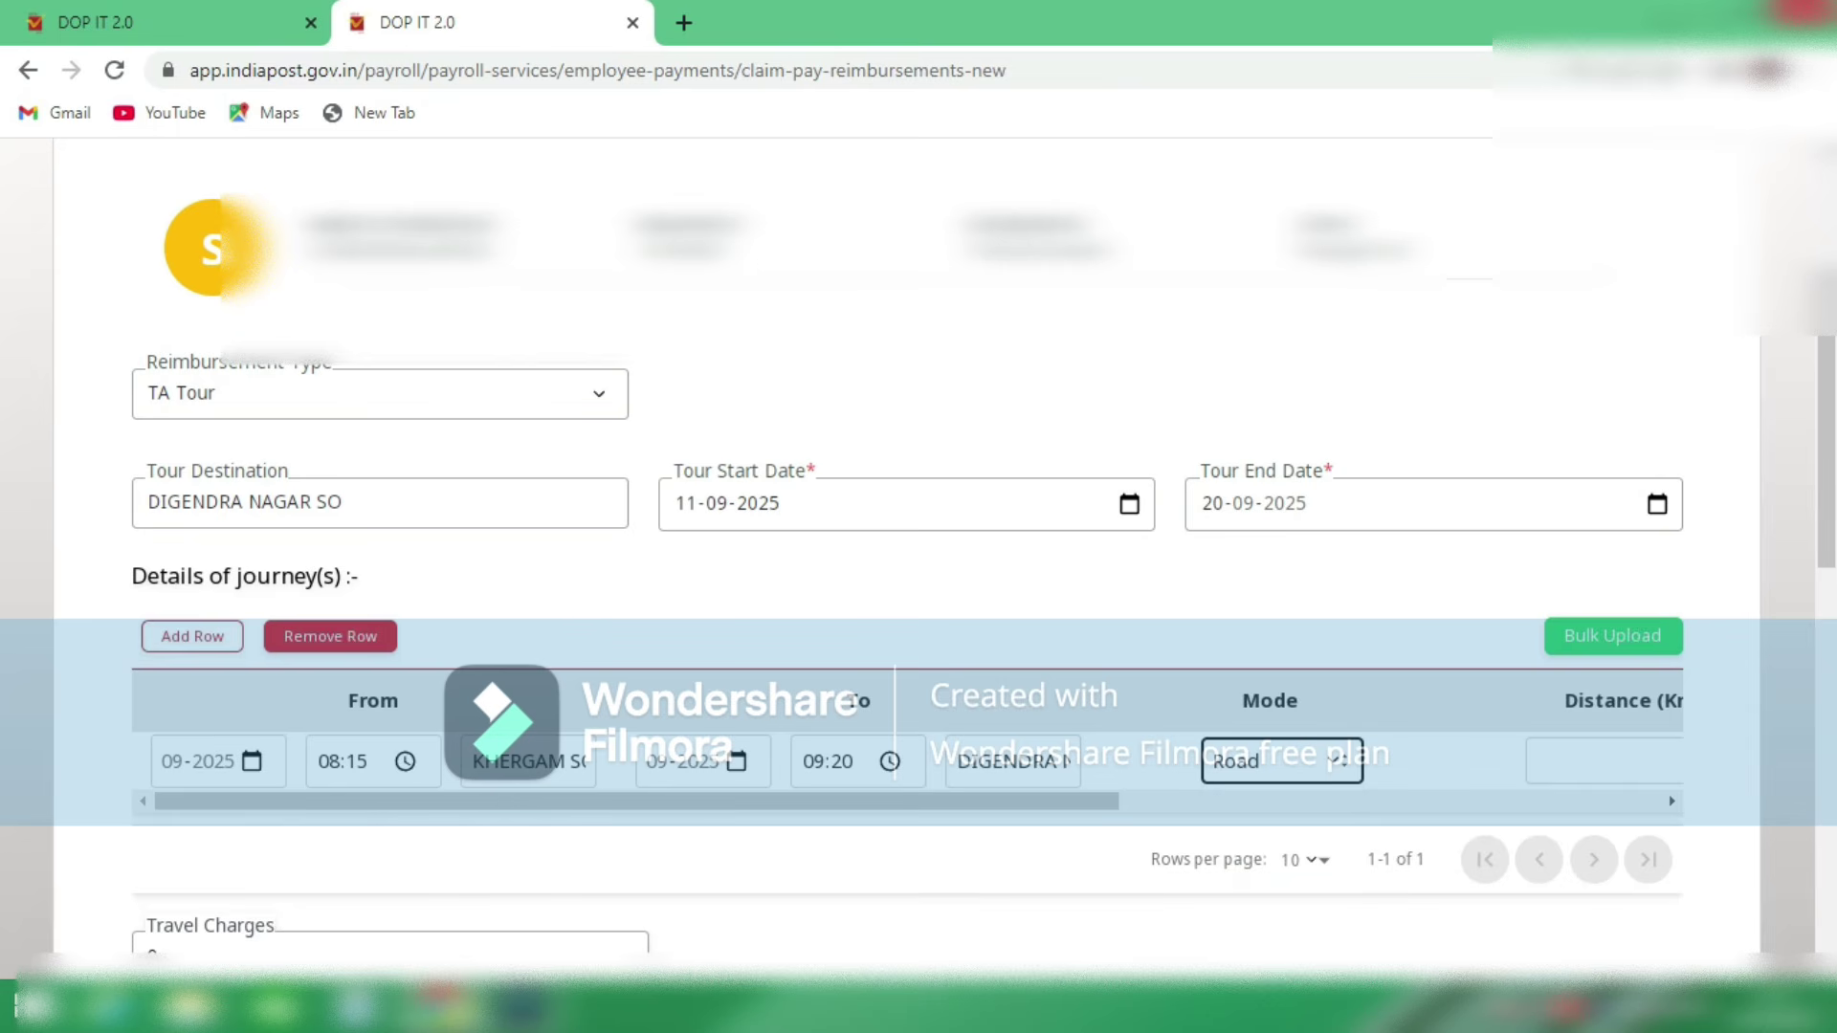
Step: Complete the first journey row with a distance of 40 km, a fare paid of 100 and the remark ON DEPUTATION OK
scroll(907, 761, right, 4)
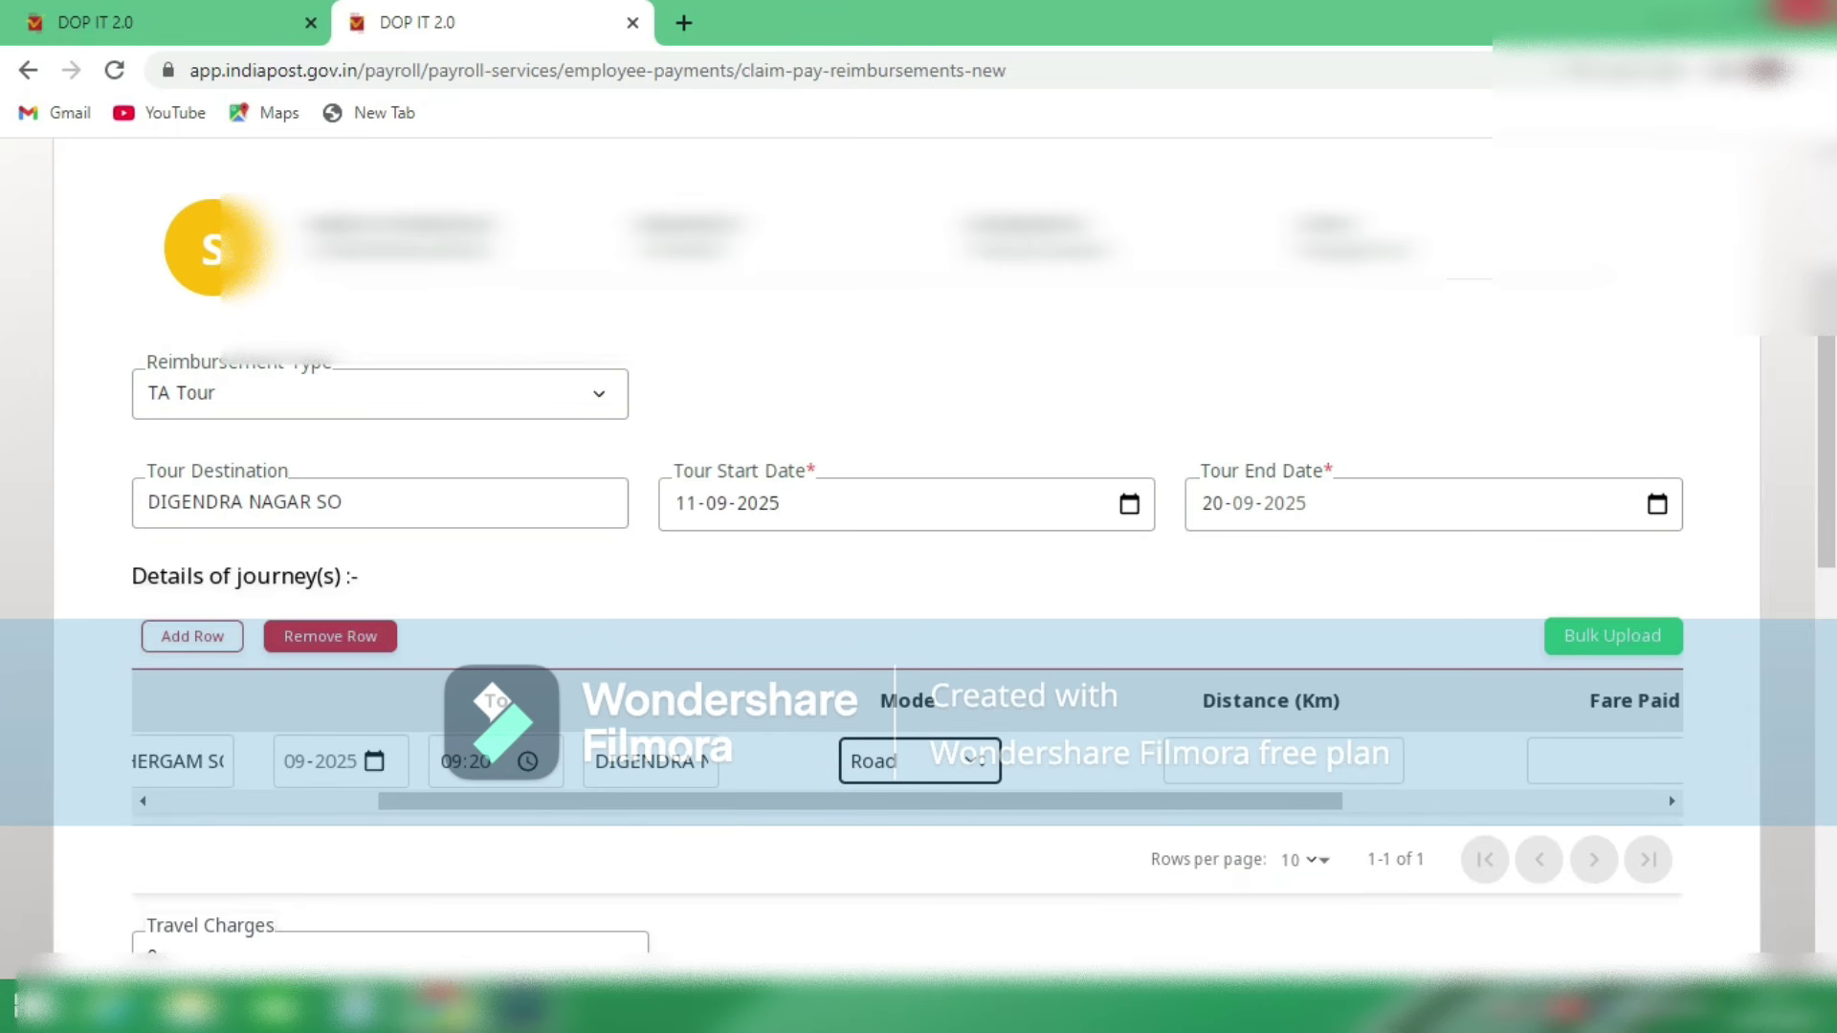
click(1175, 766)
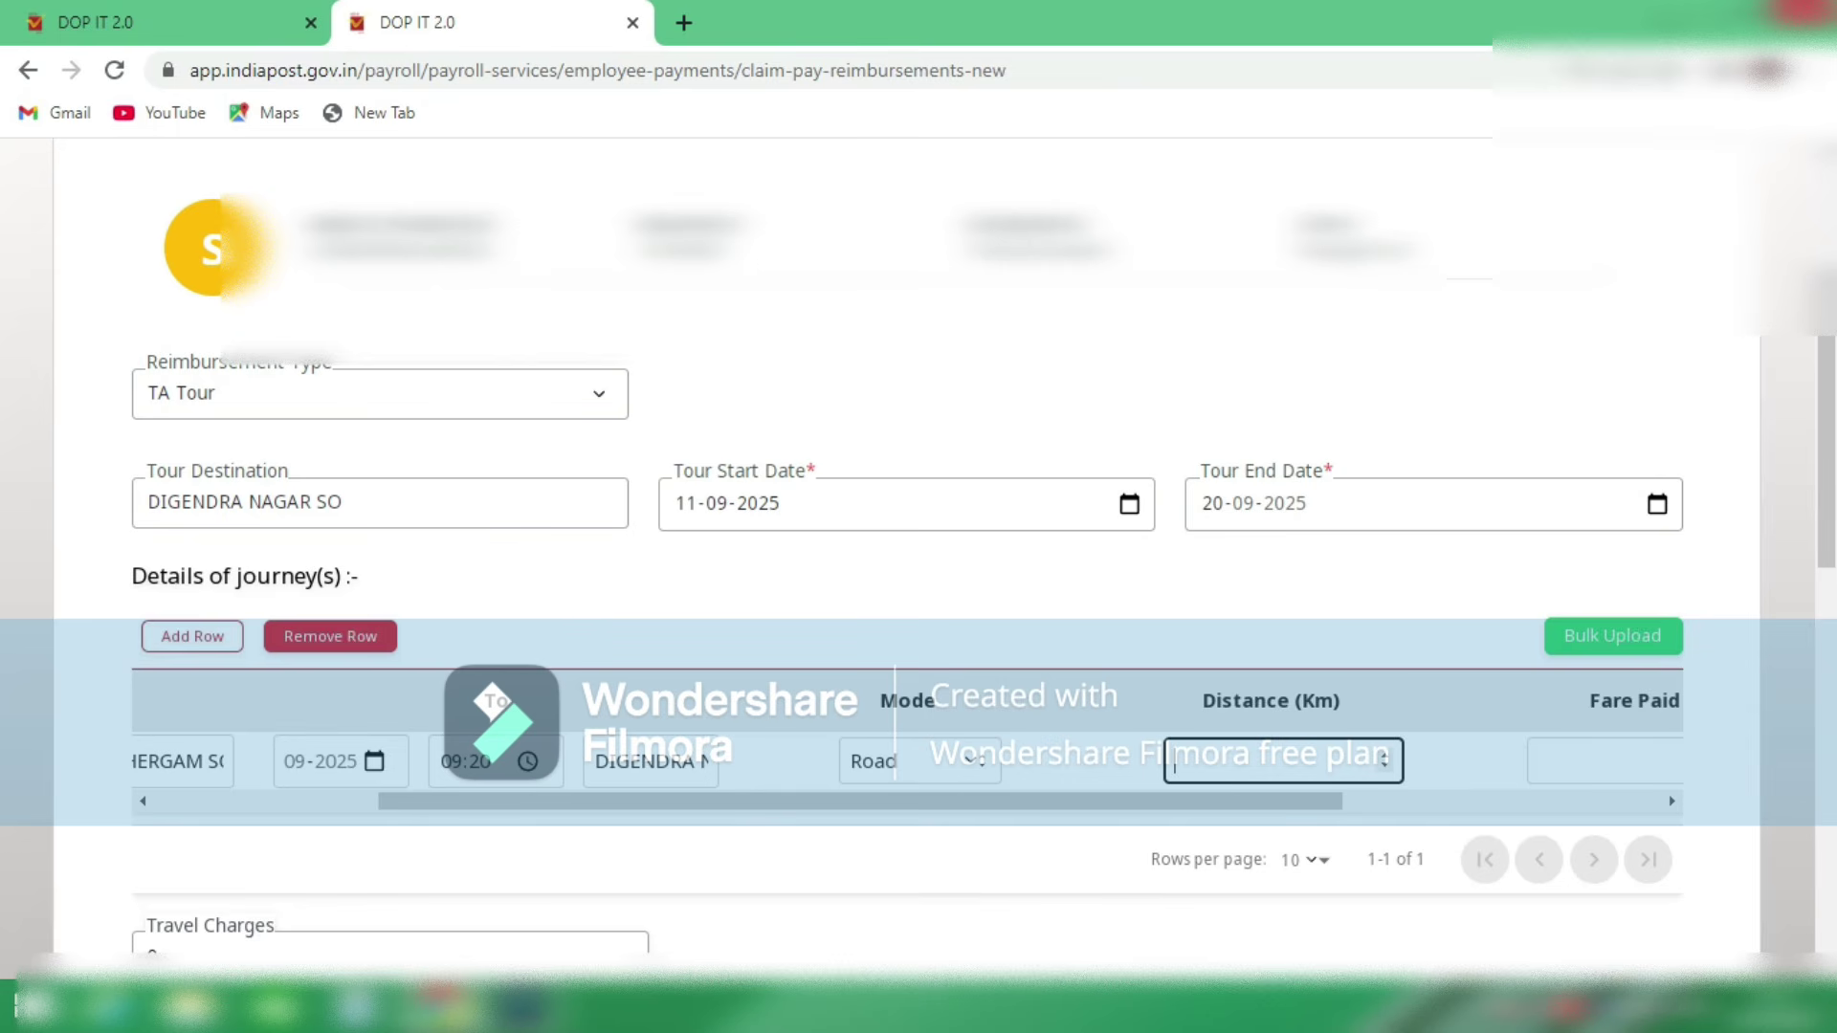
text(40)
key(Tab)
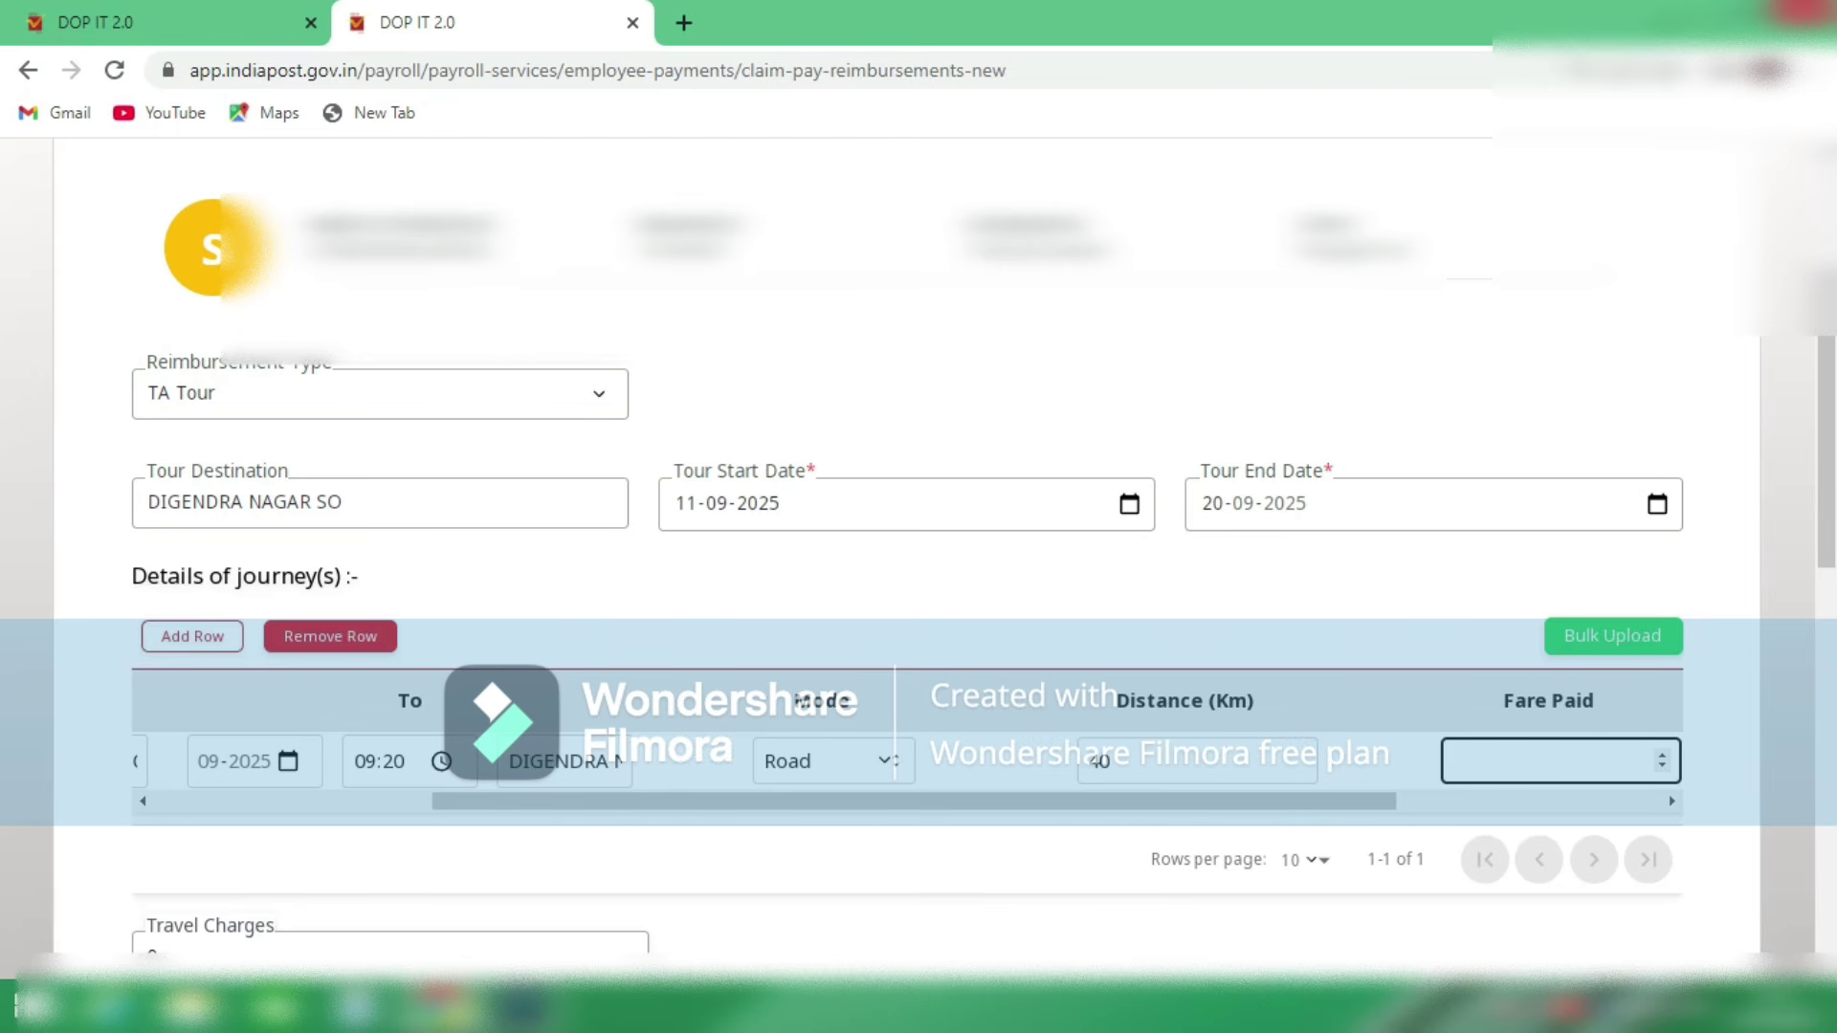
text(100)
key(Tab)
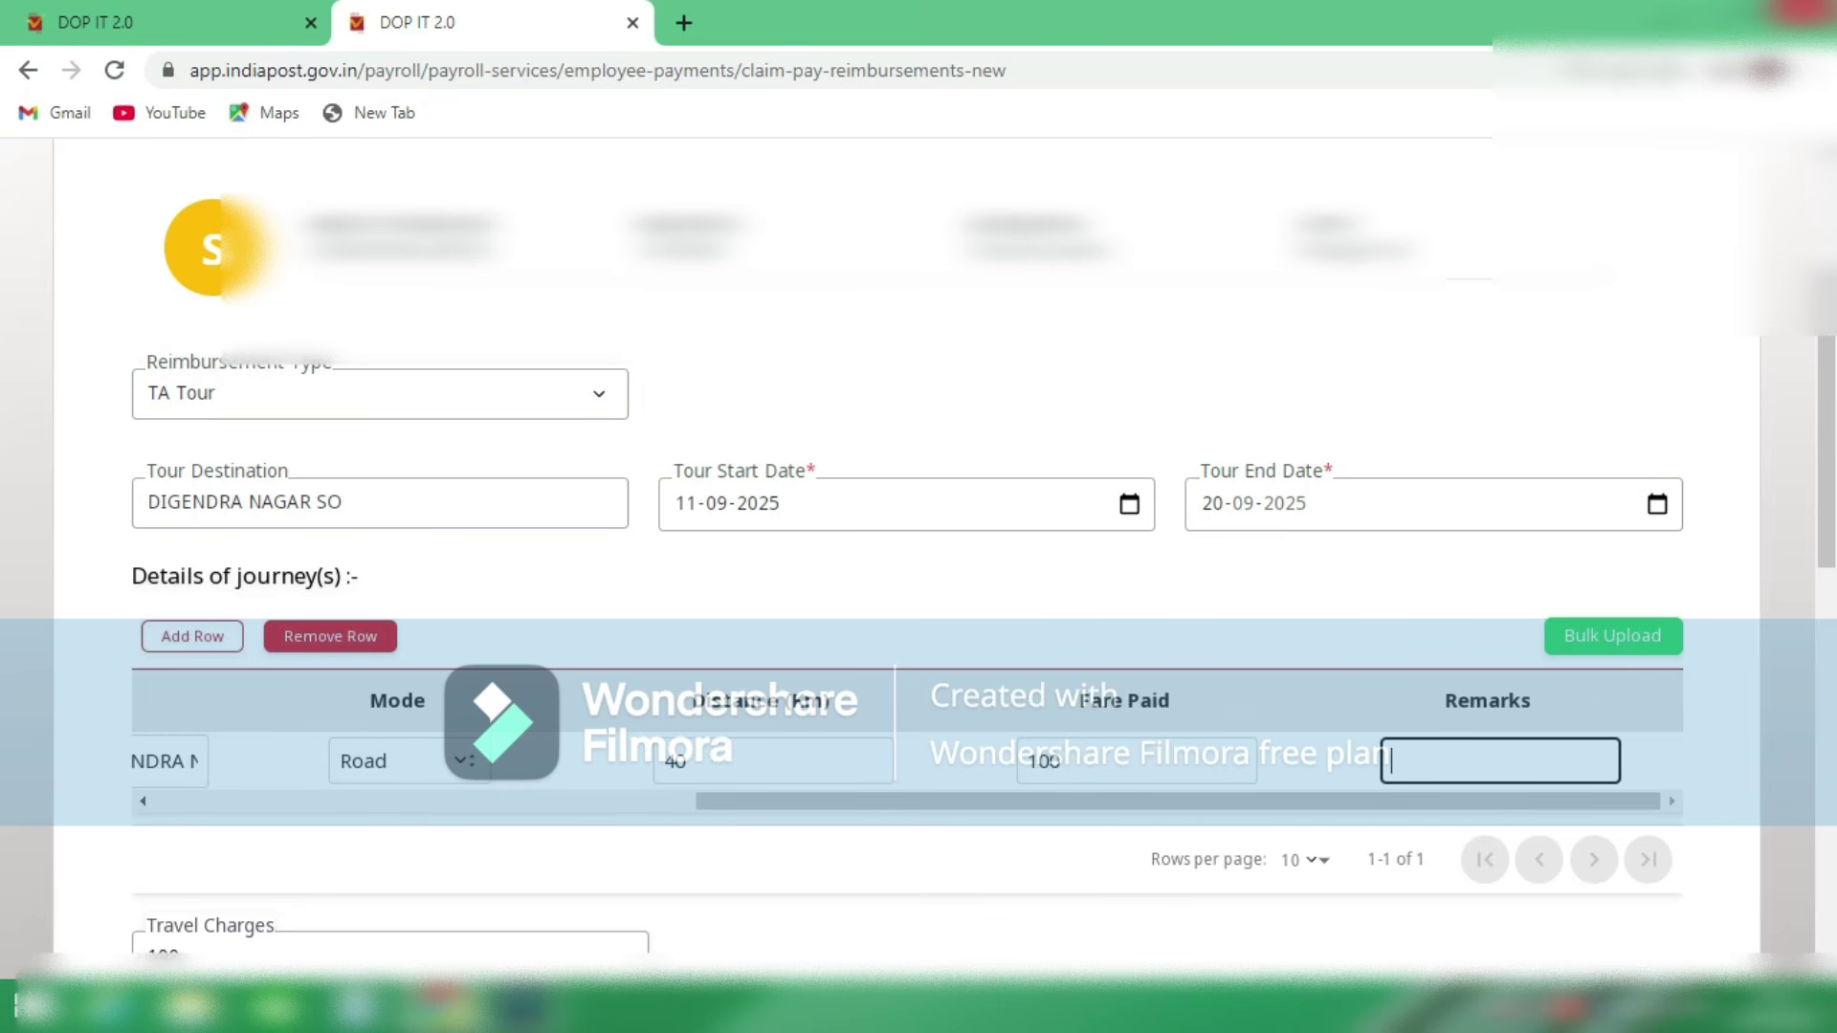
text(ON DEPUTATION)
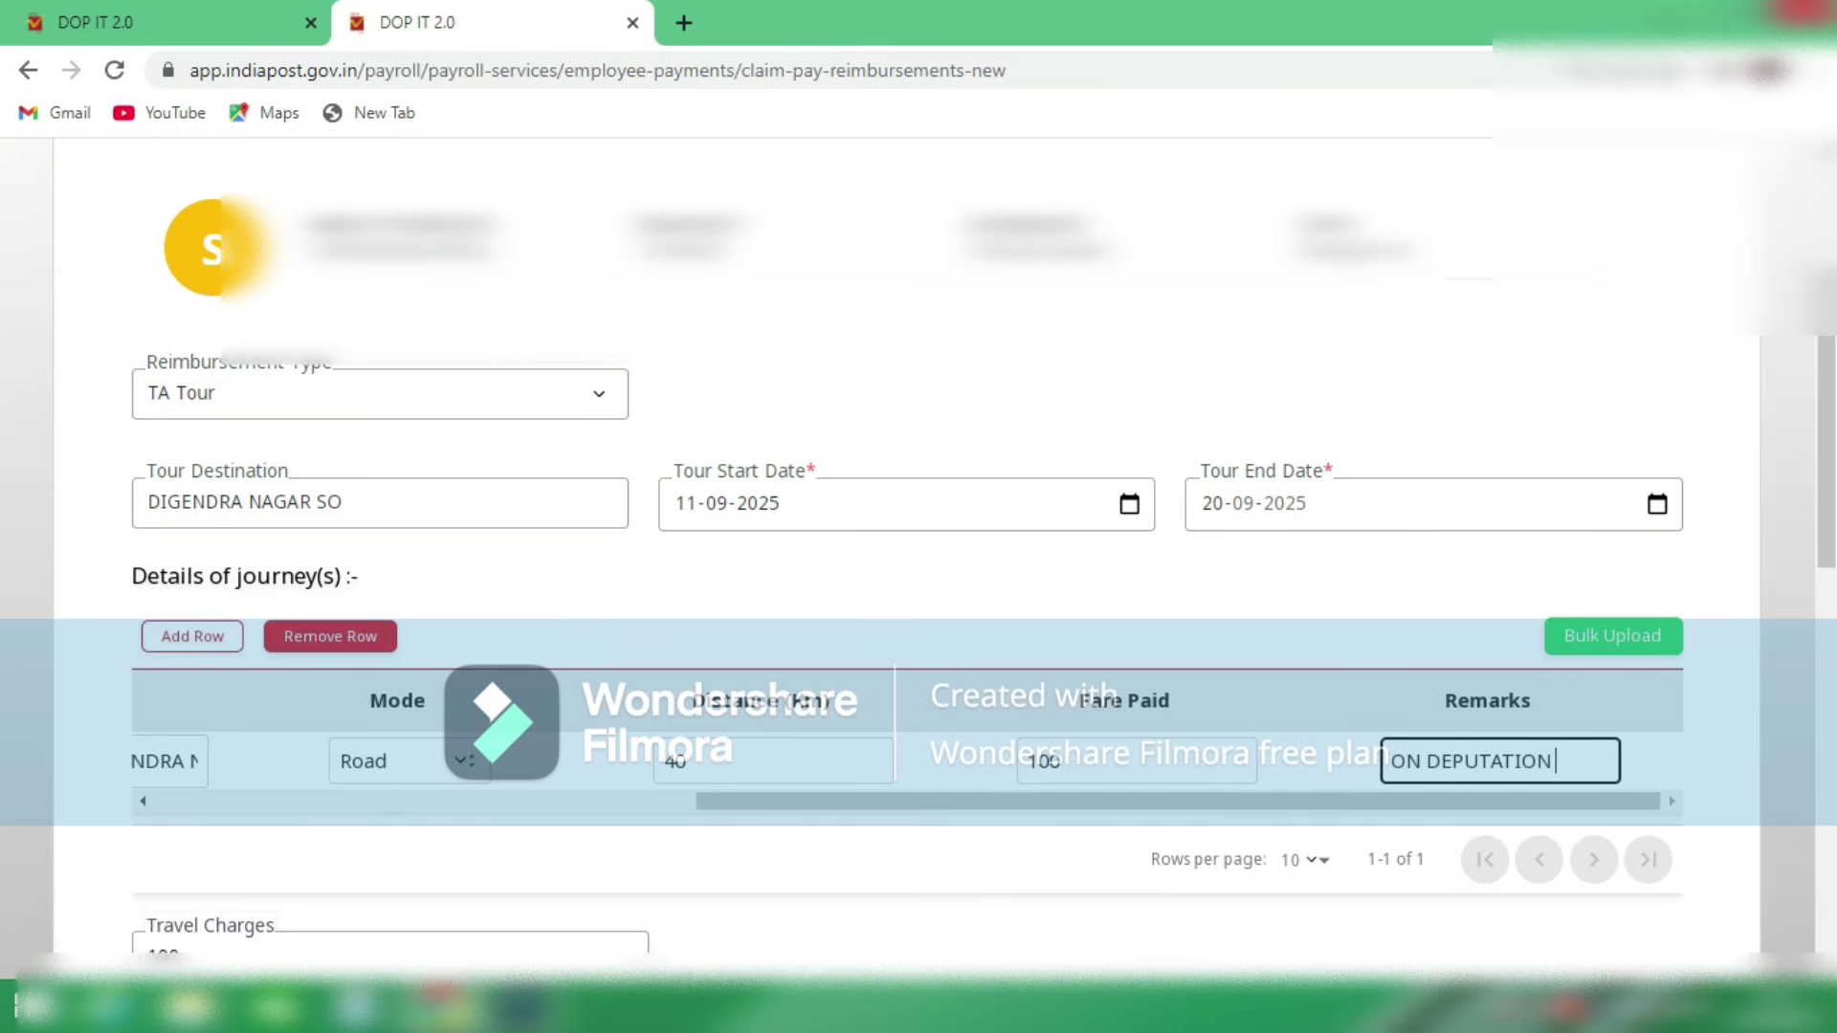
text( OK)
Step: Add a second row to the journey details and set its departure date to 19 September 2025
drag(1177, 802, 638, 802)
scroll(919, 574, down, 1)
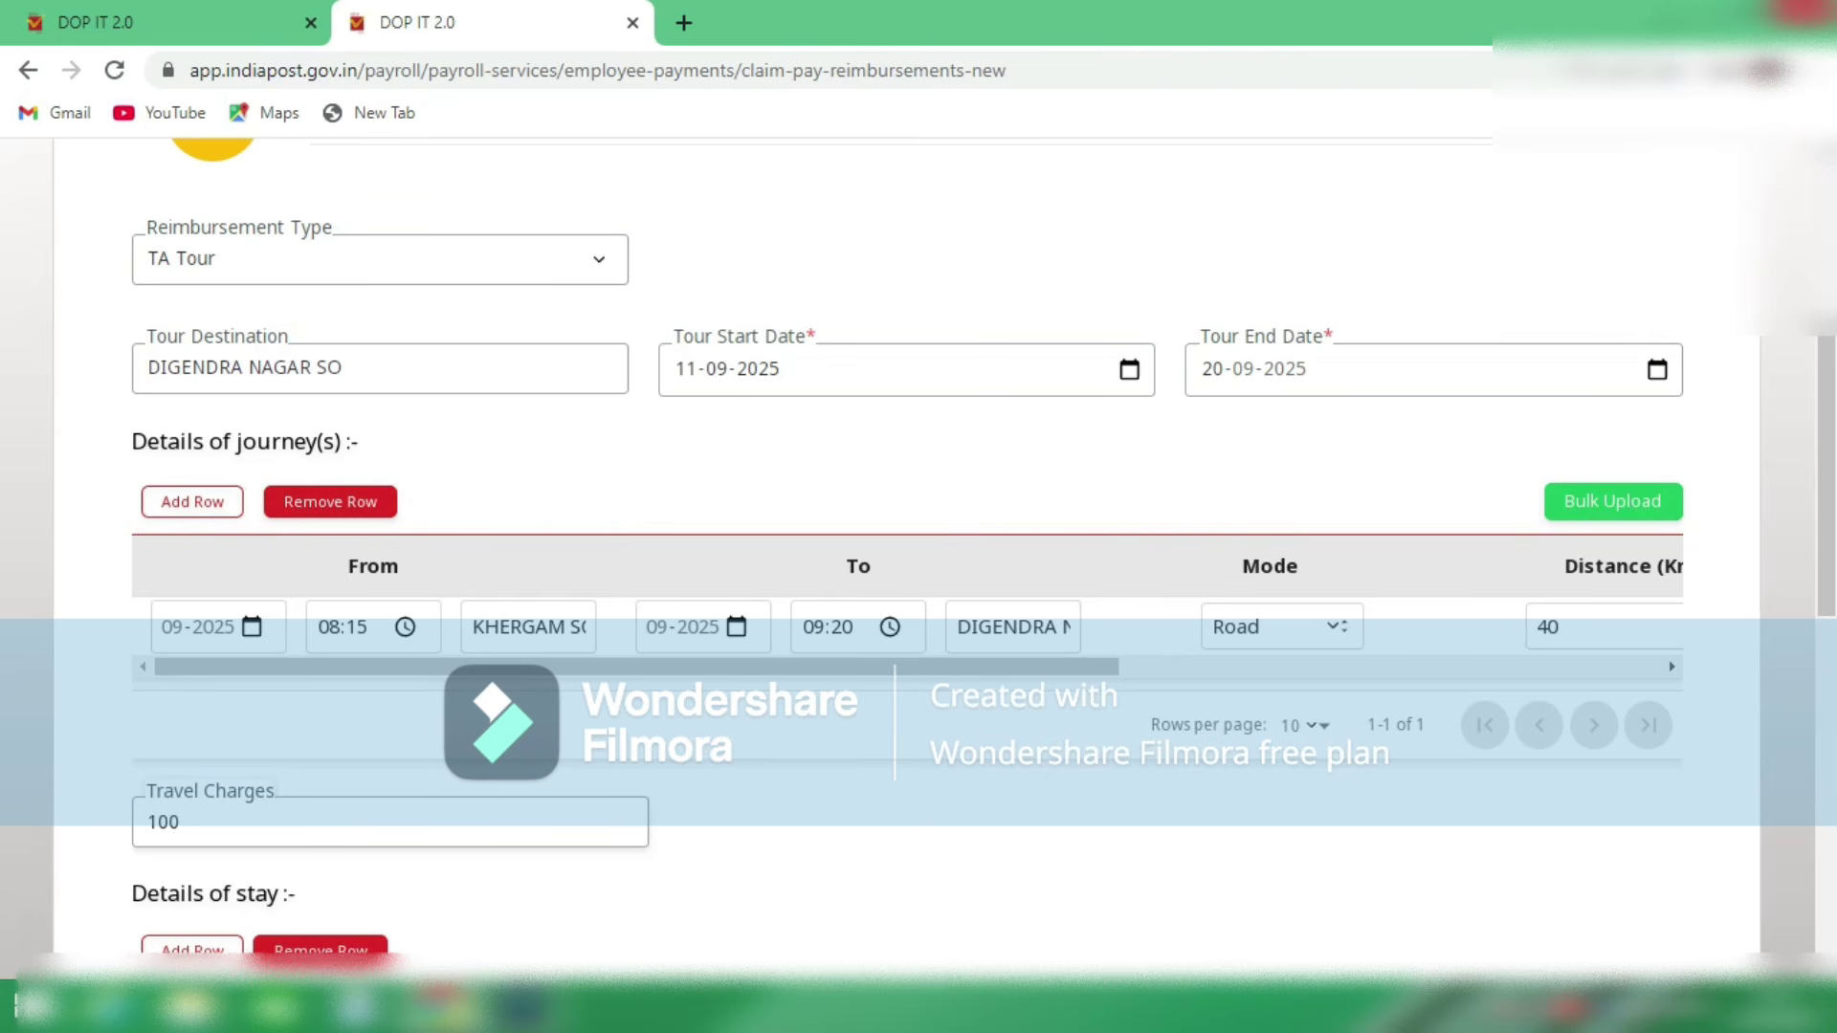
click(193, 501)
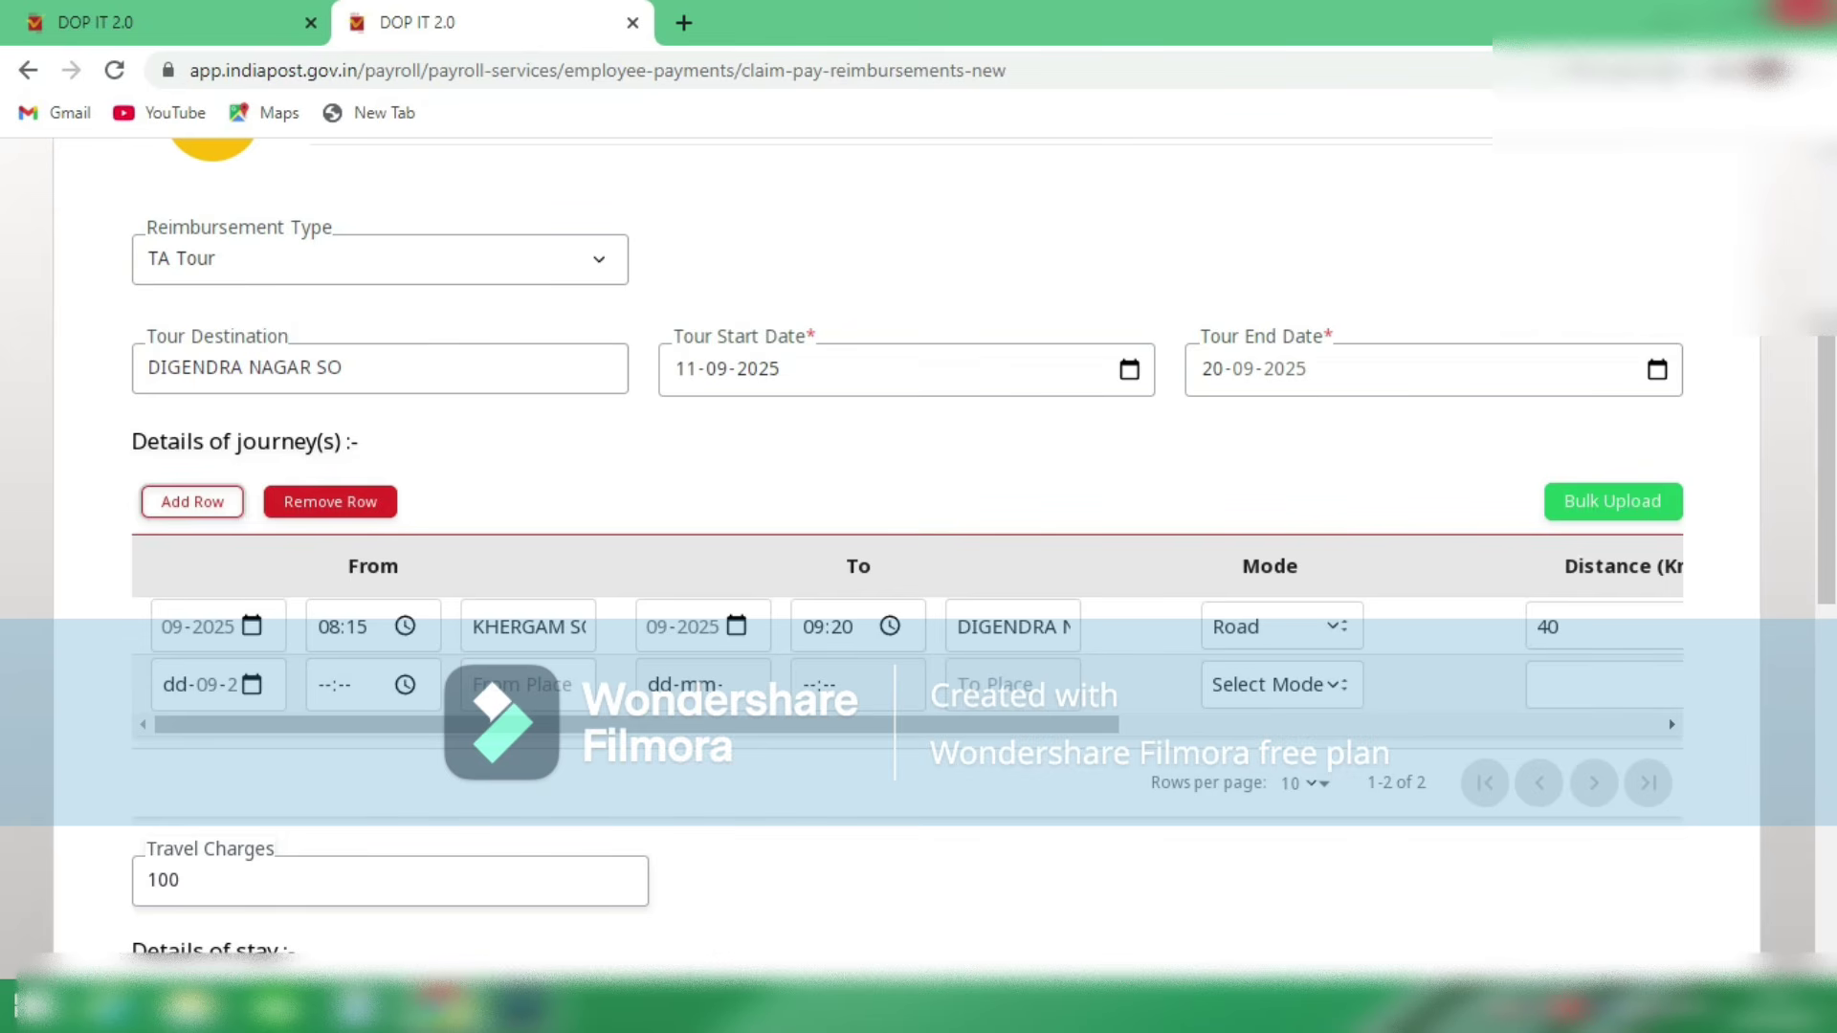
click(252, 685)
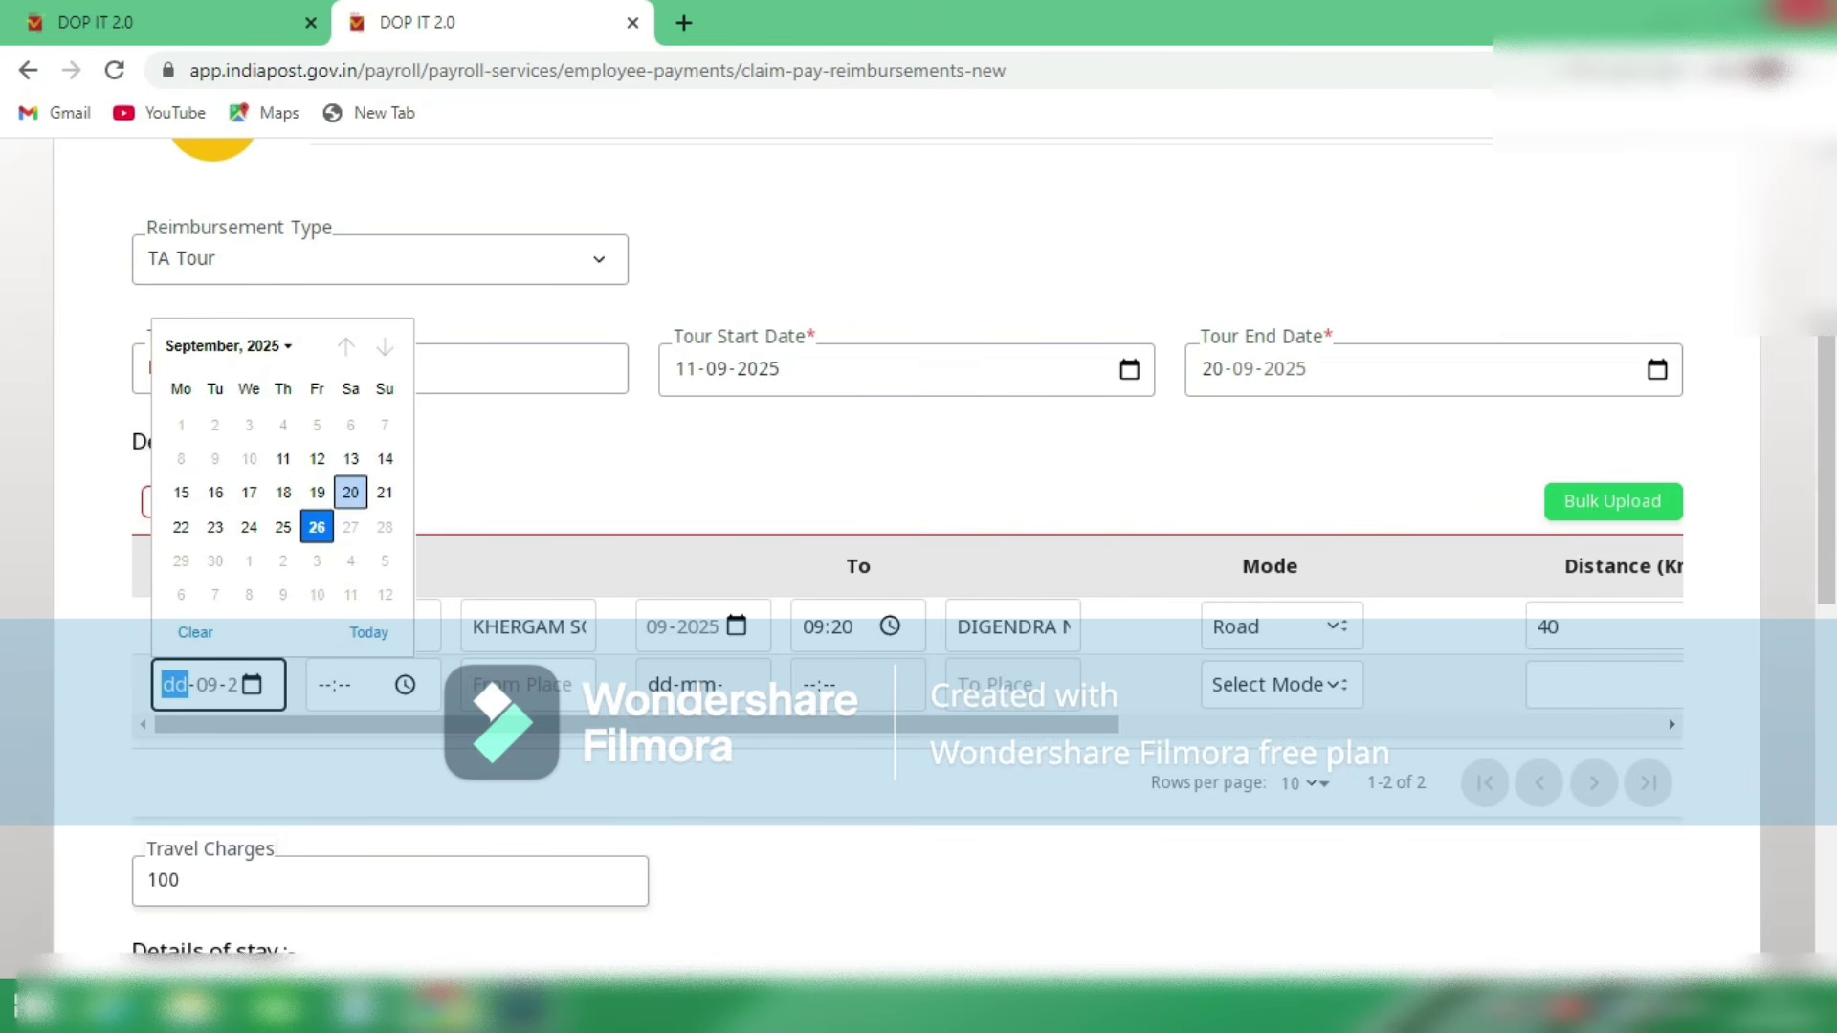
click(317, 492)
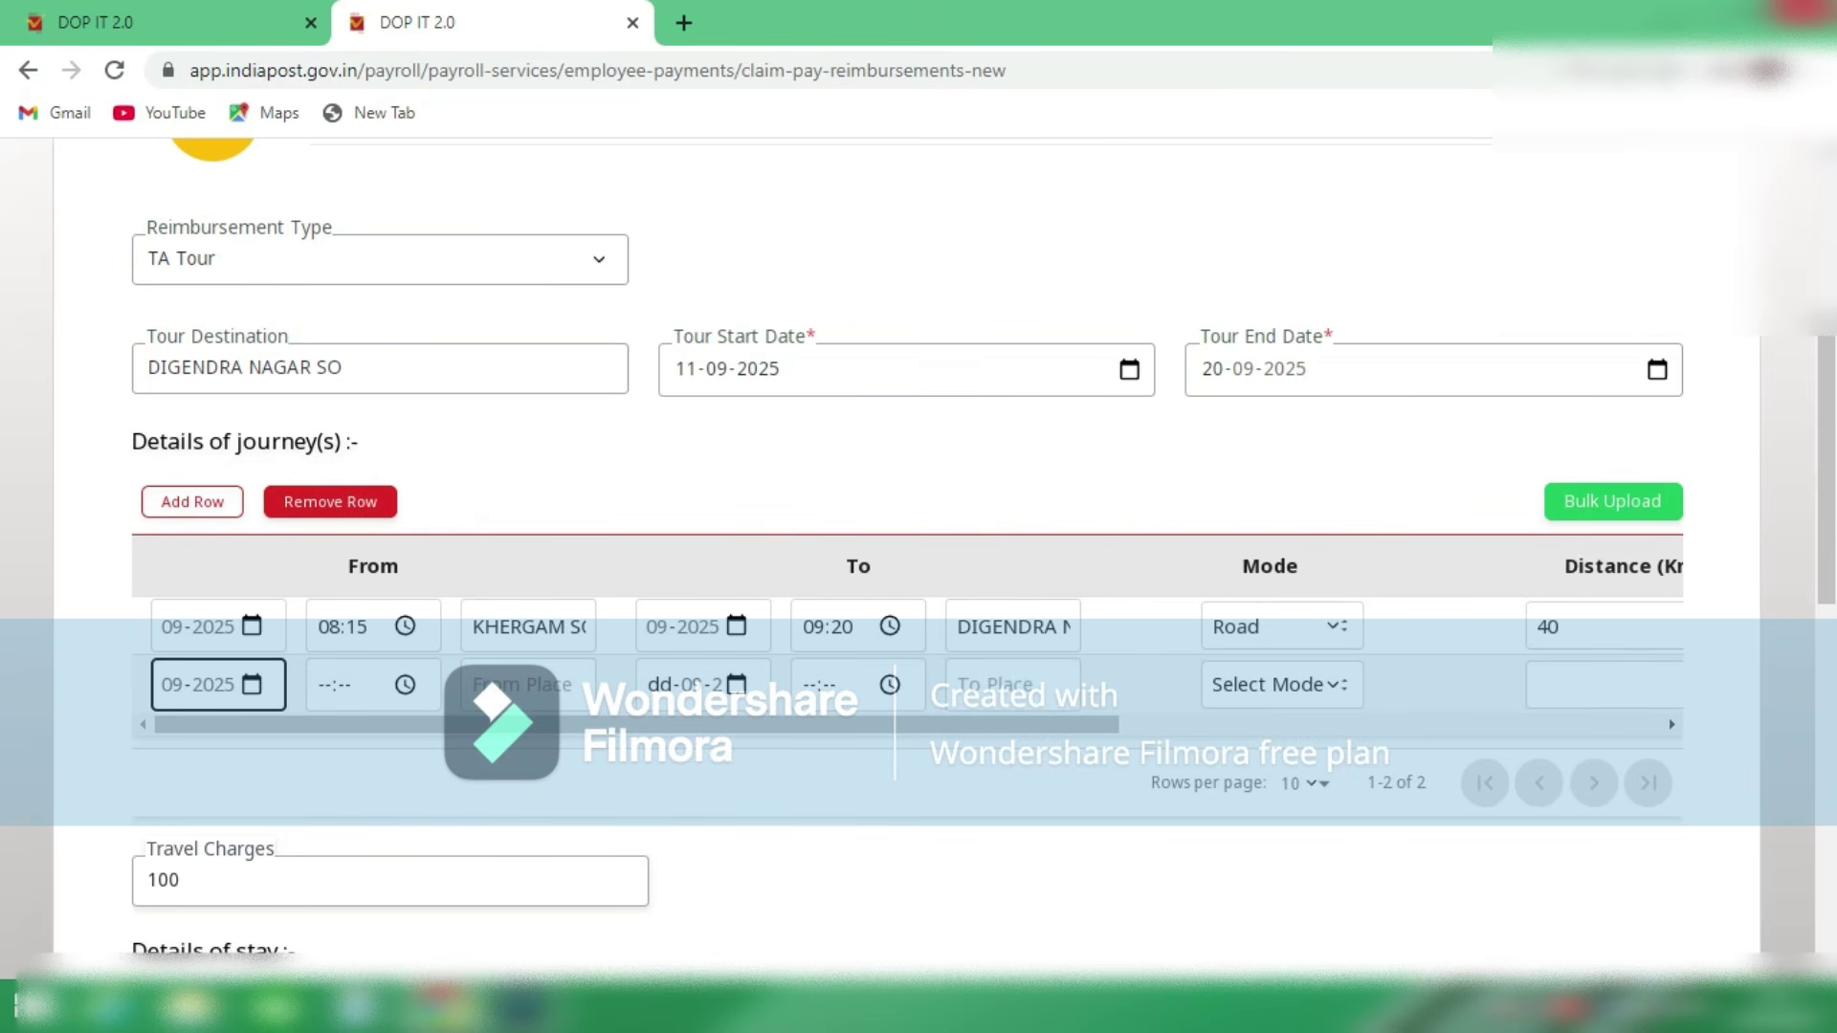
Step: Enter D G O as the departure place of the second journey, leaving its departure time blank
click(405, 684)
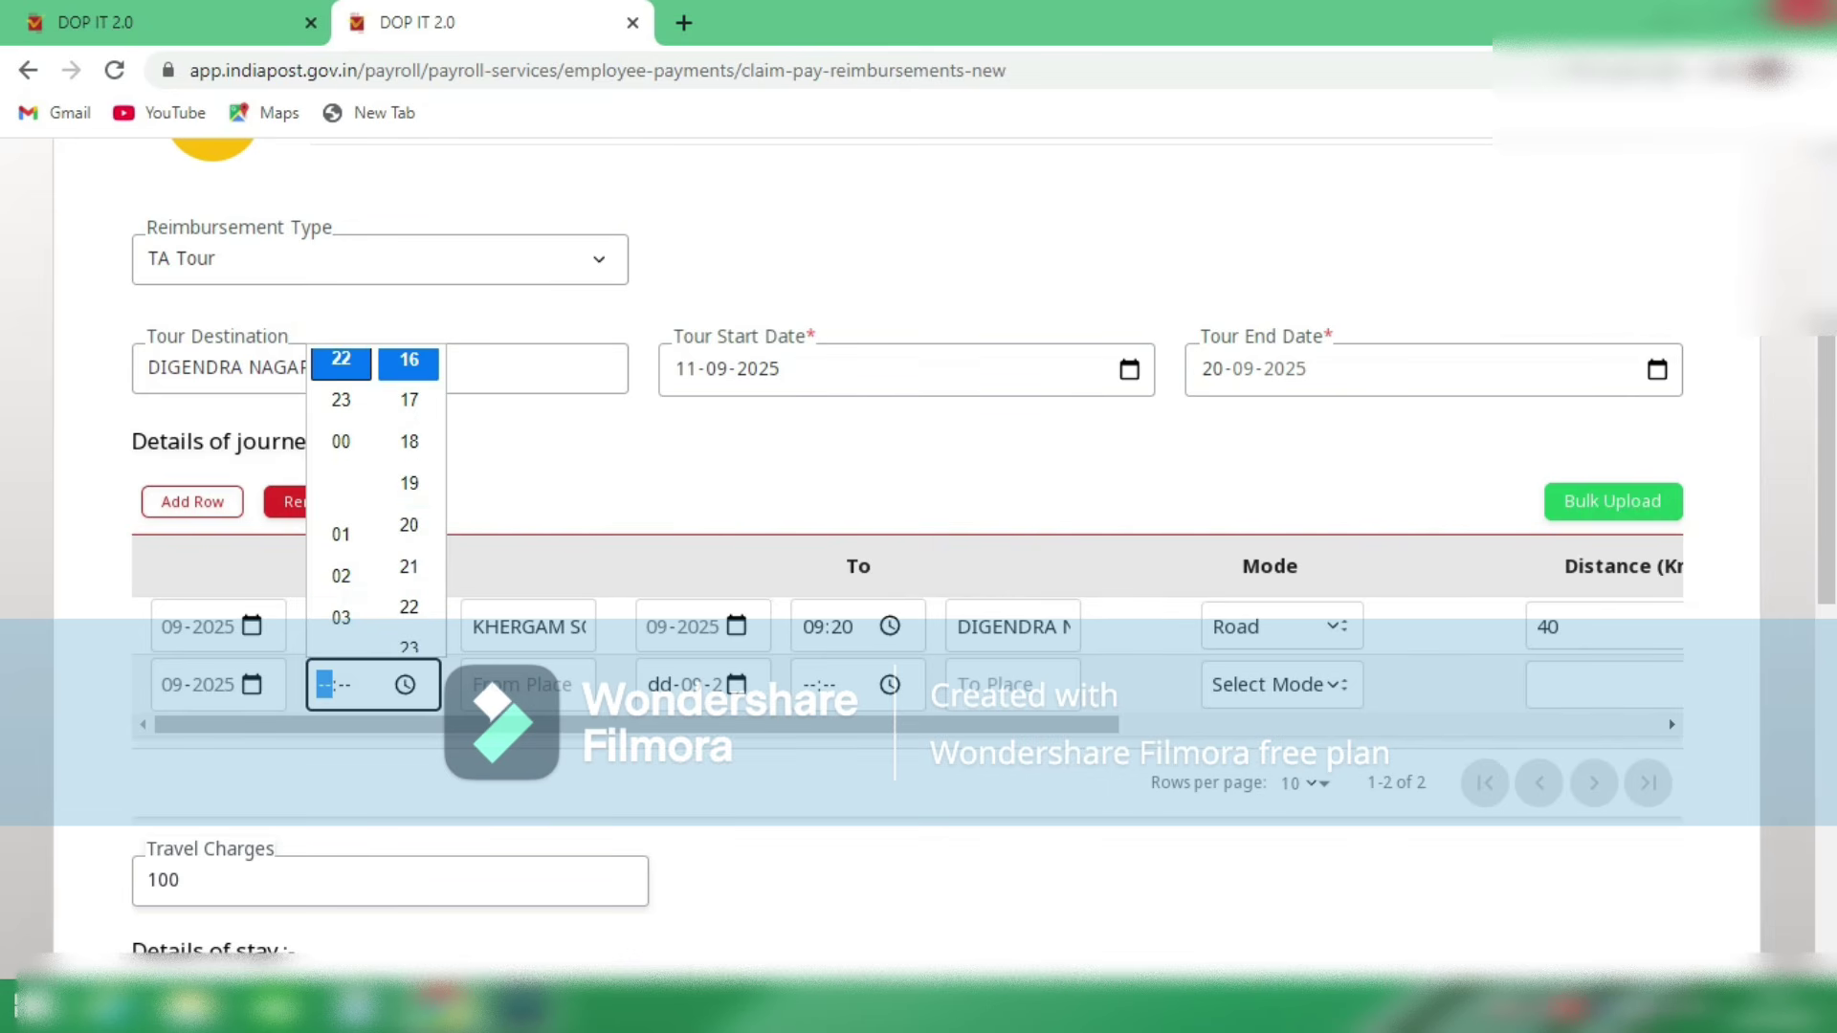
click(527, 685)
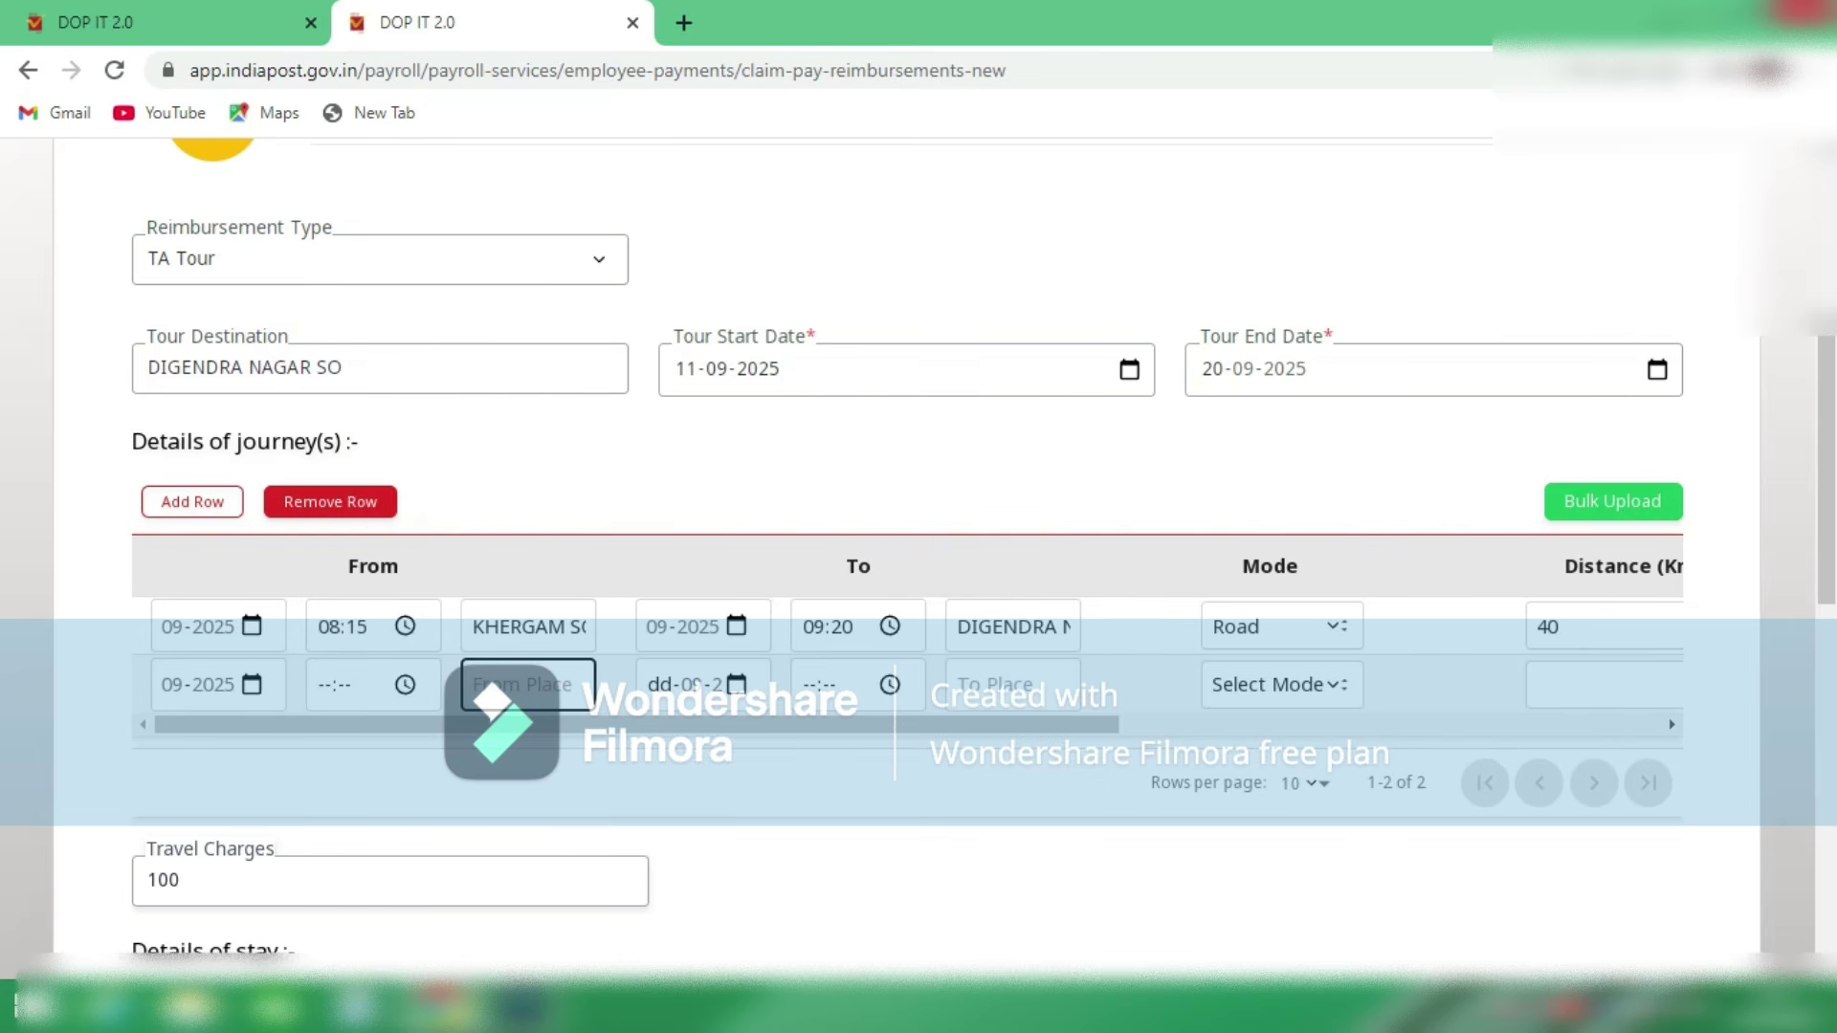
text(D G O)
key(Tab)
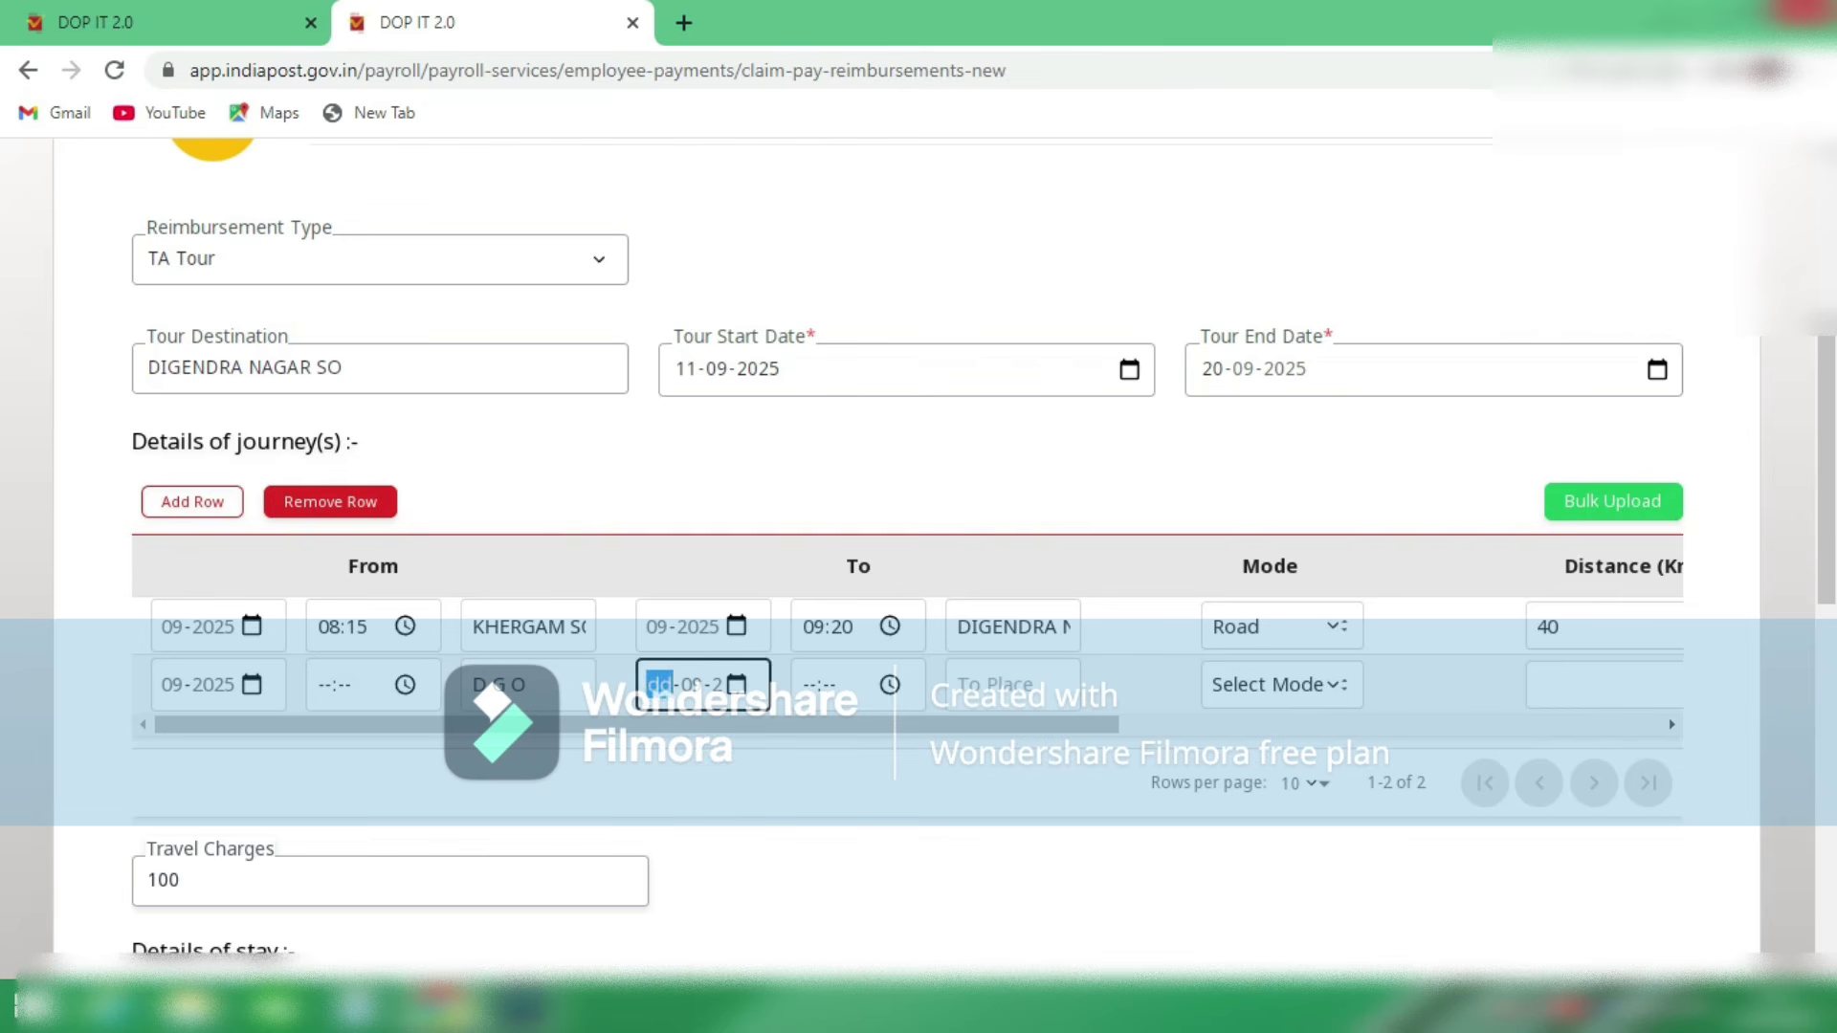
Step: Enter KHERGAM SO as the second journey's arrival place, leaving its arrival date and time incomplete
key(Tab)
key(Tab)
key(Tab)
text(KHE)
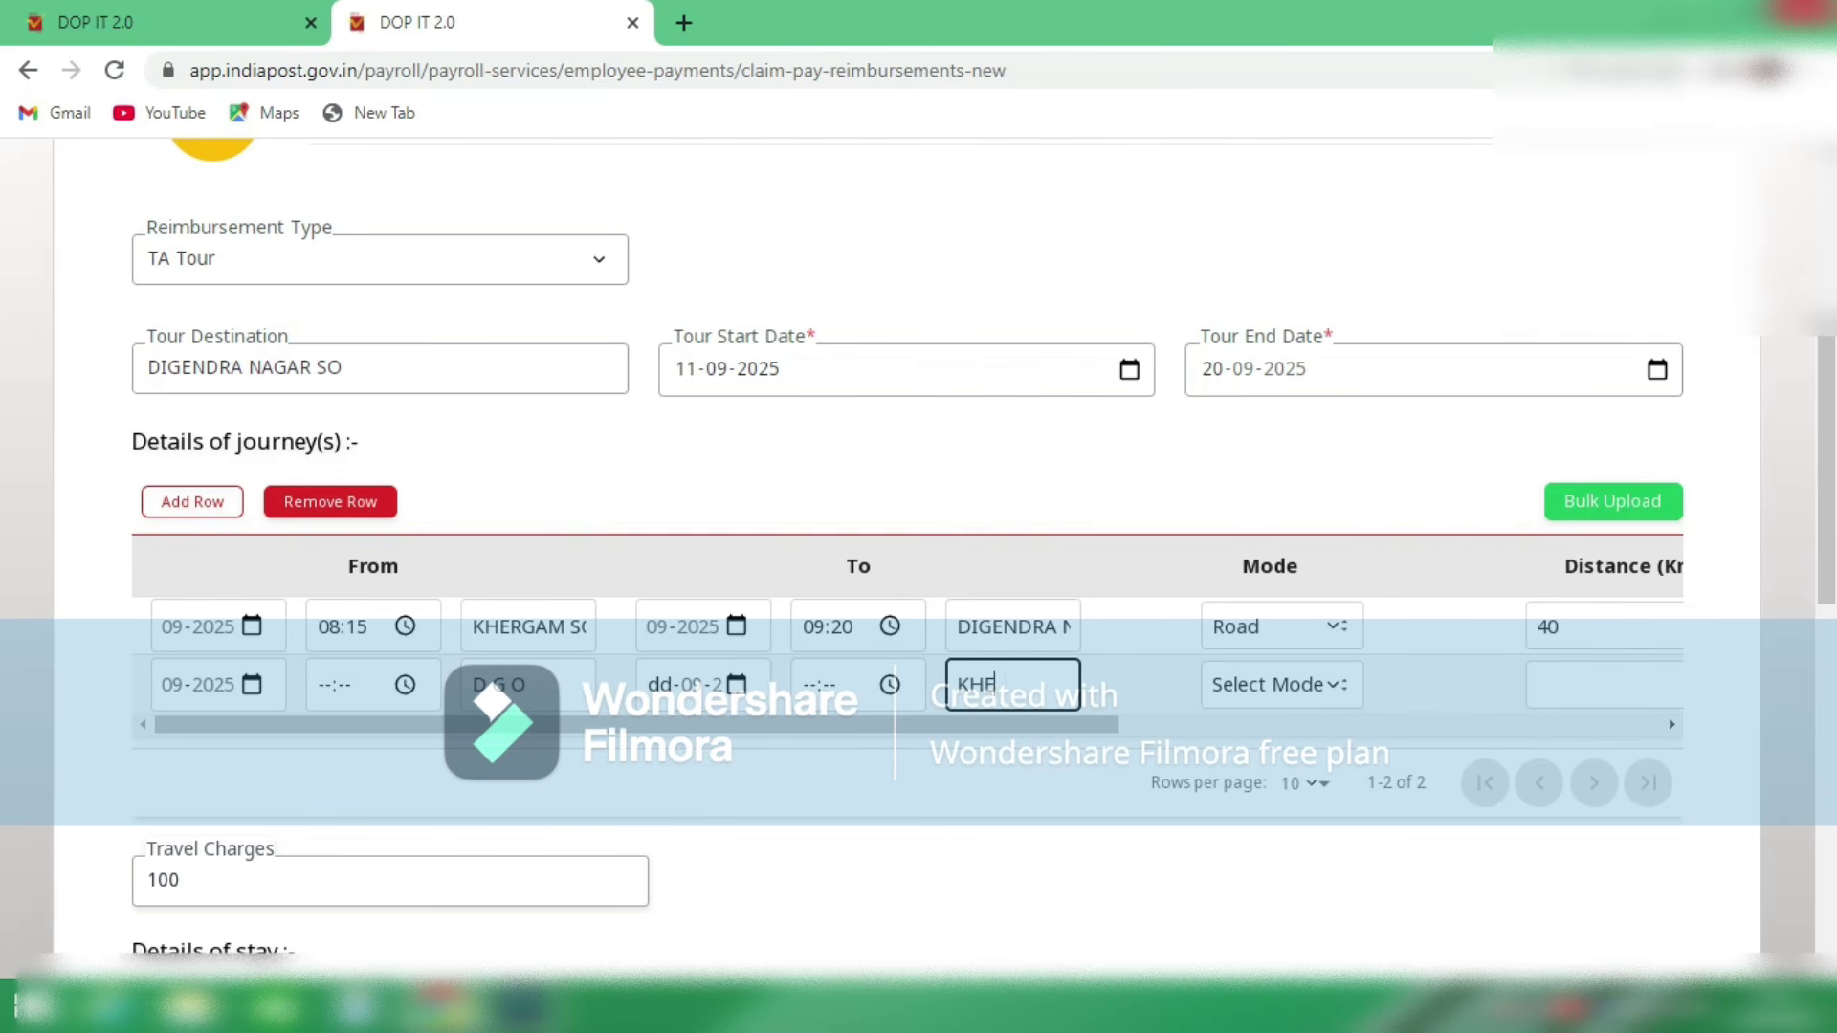
text(RGAM SO)
key(Tab)
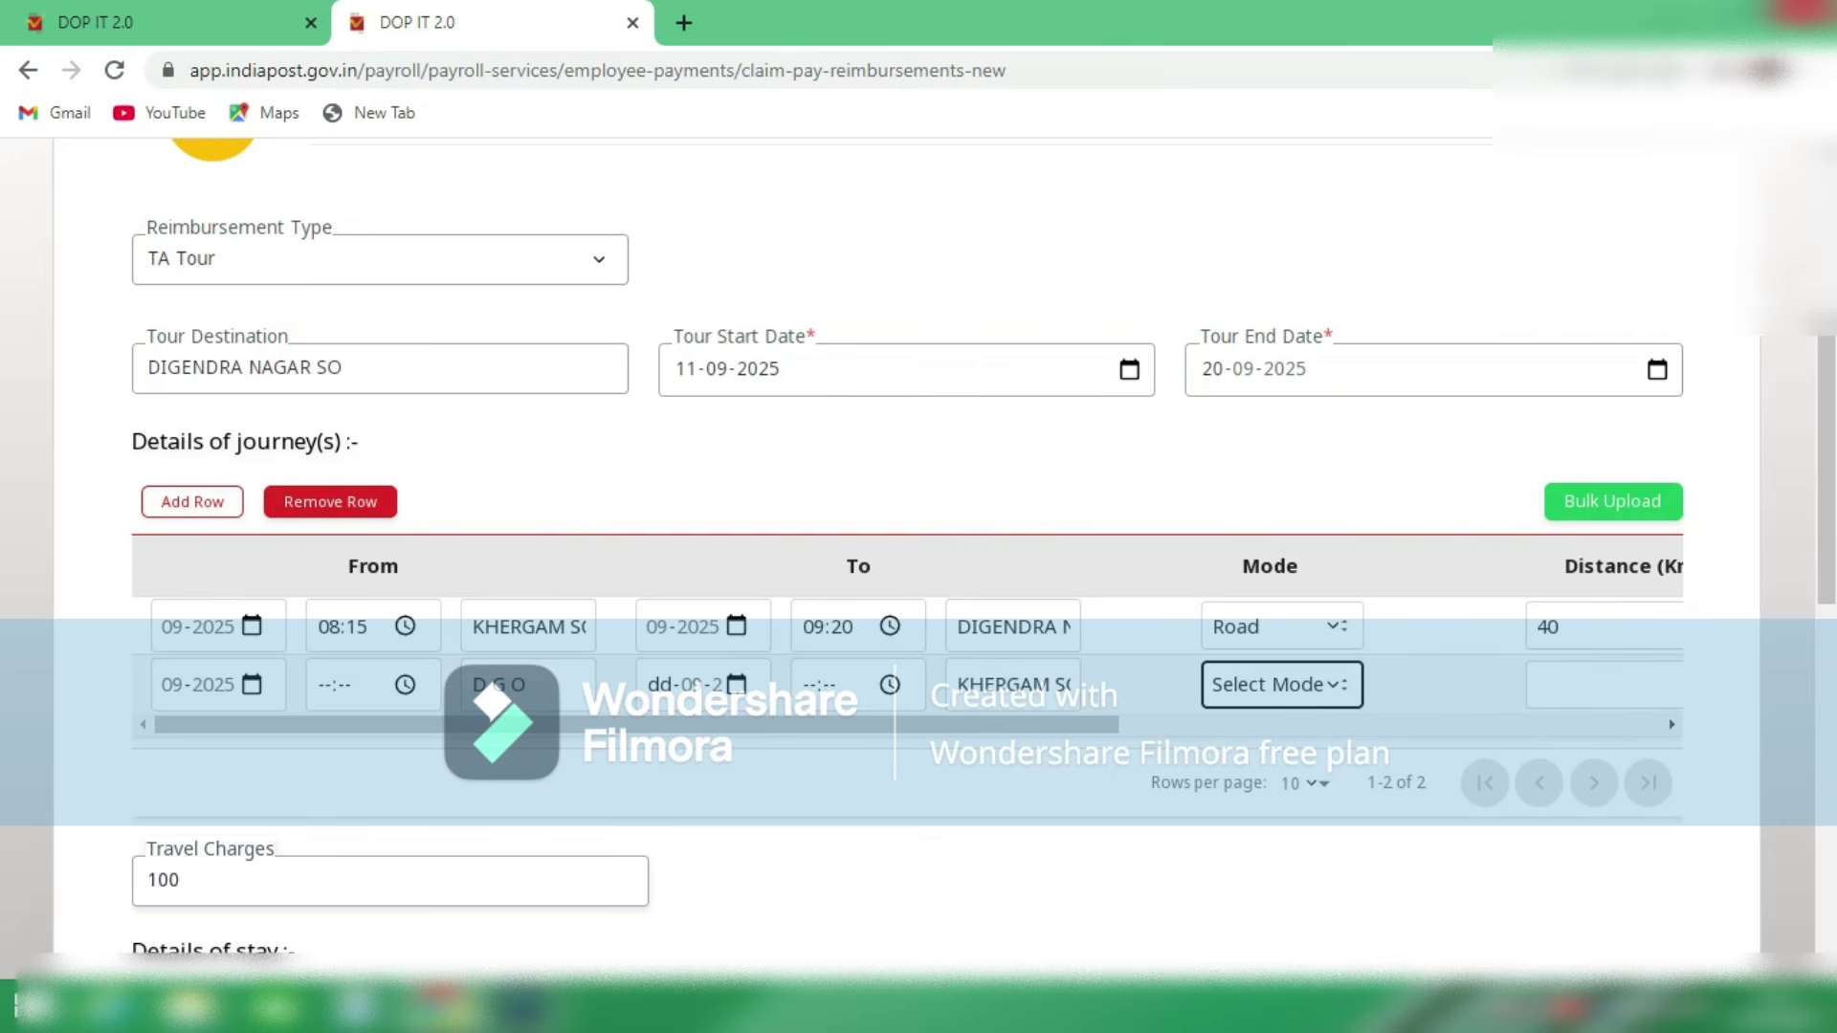
Step: Choose Road as the second journey's travel mode and set its distance to 40 km
key(alt+Down)
key(Down)
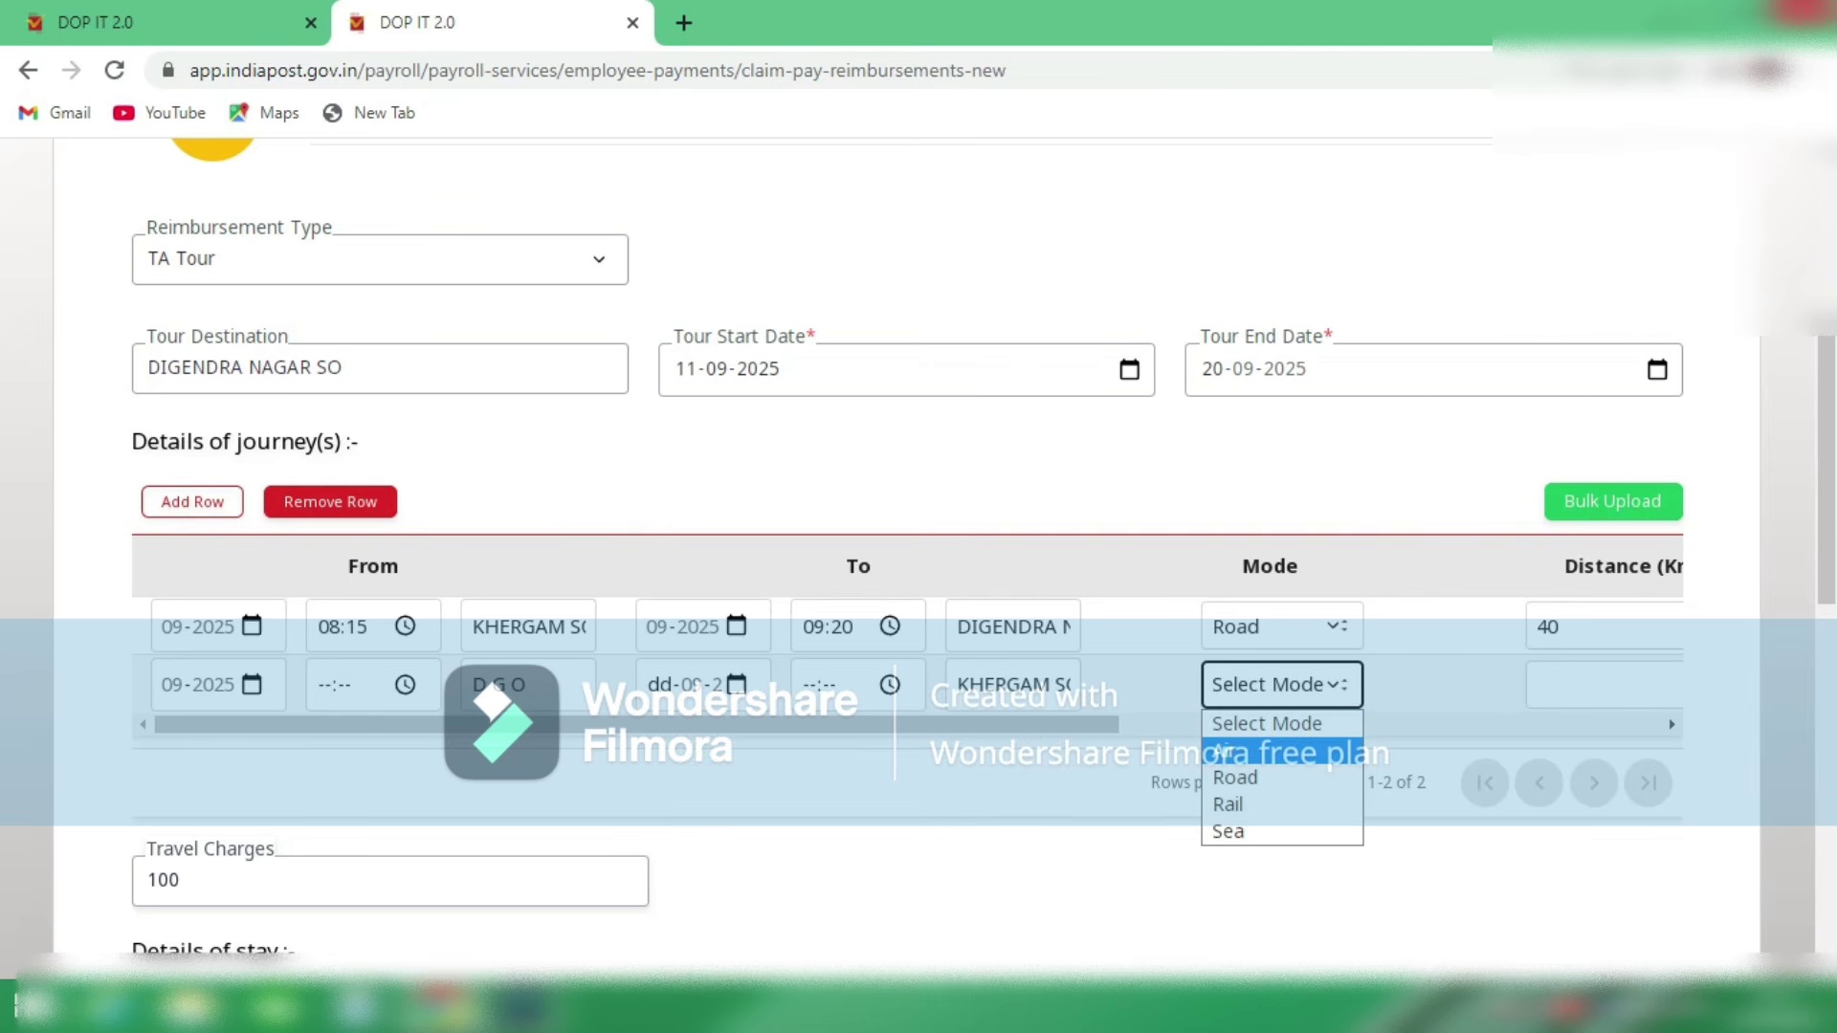
key(Down)
key(Return)
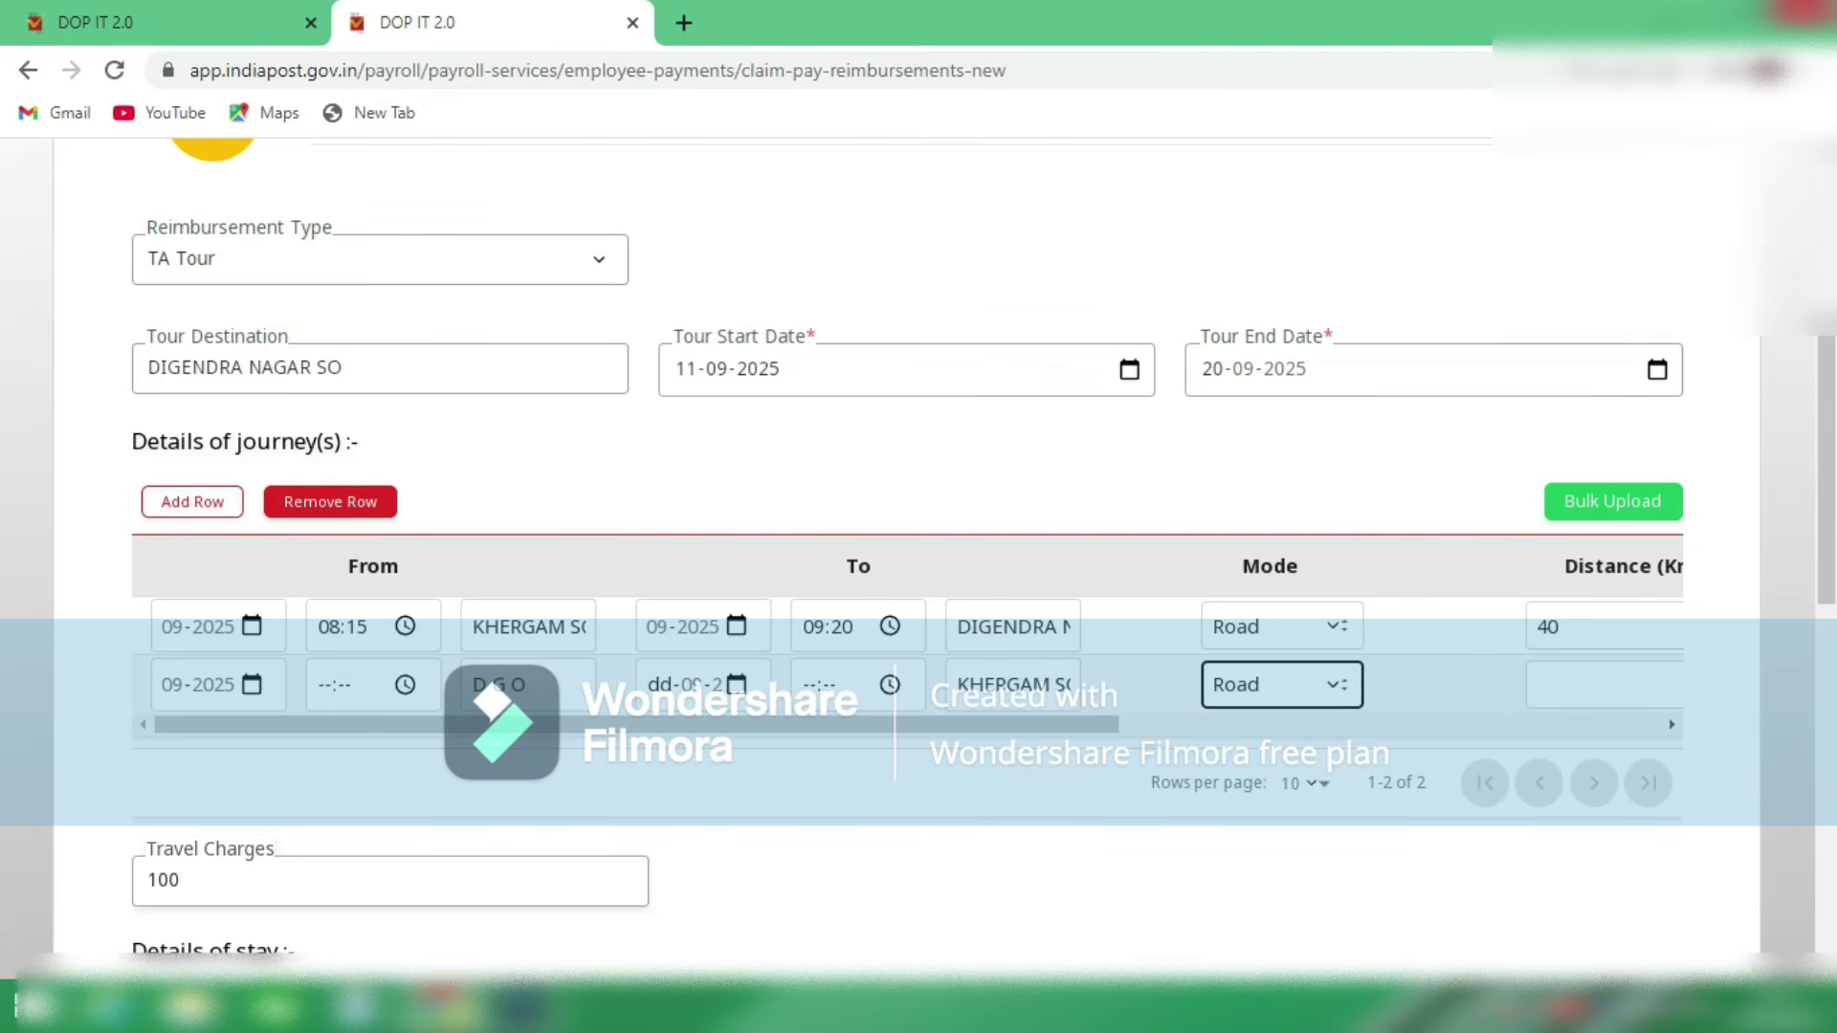
key(Tab)
text(40)
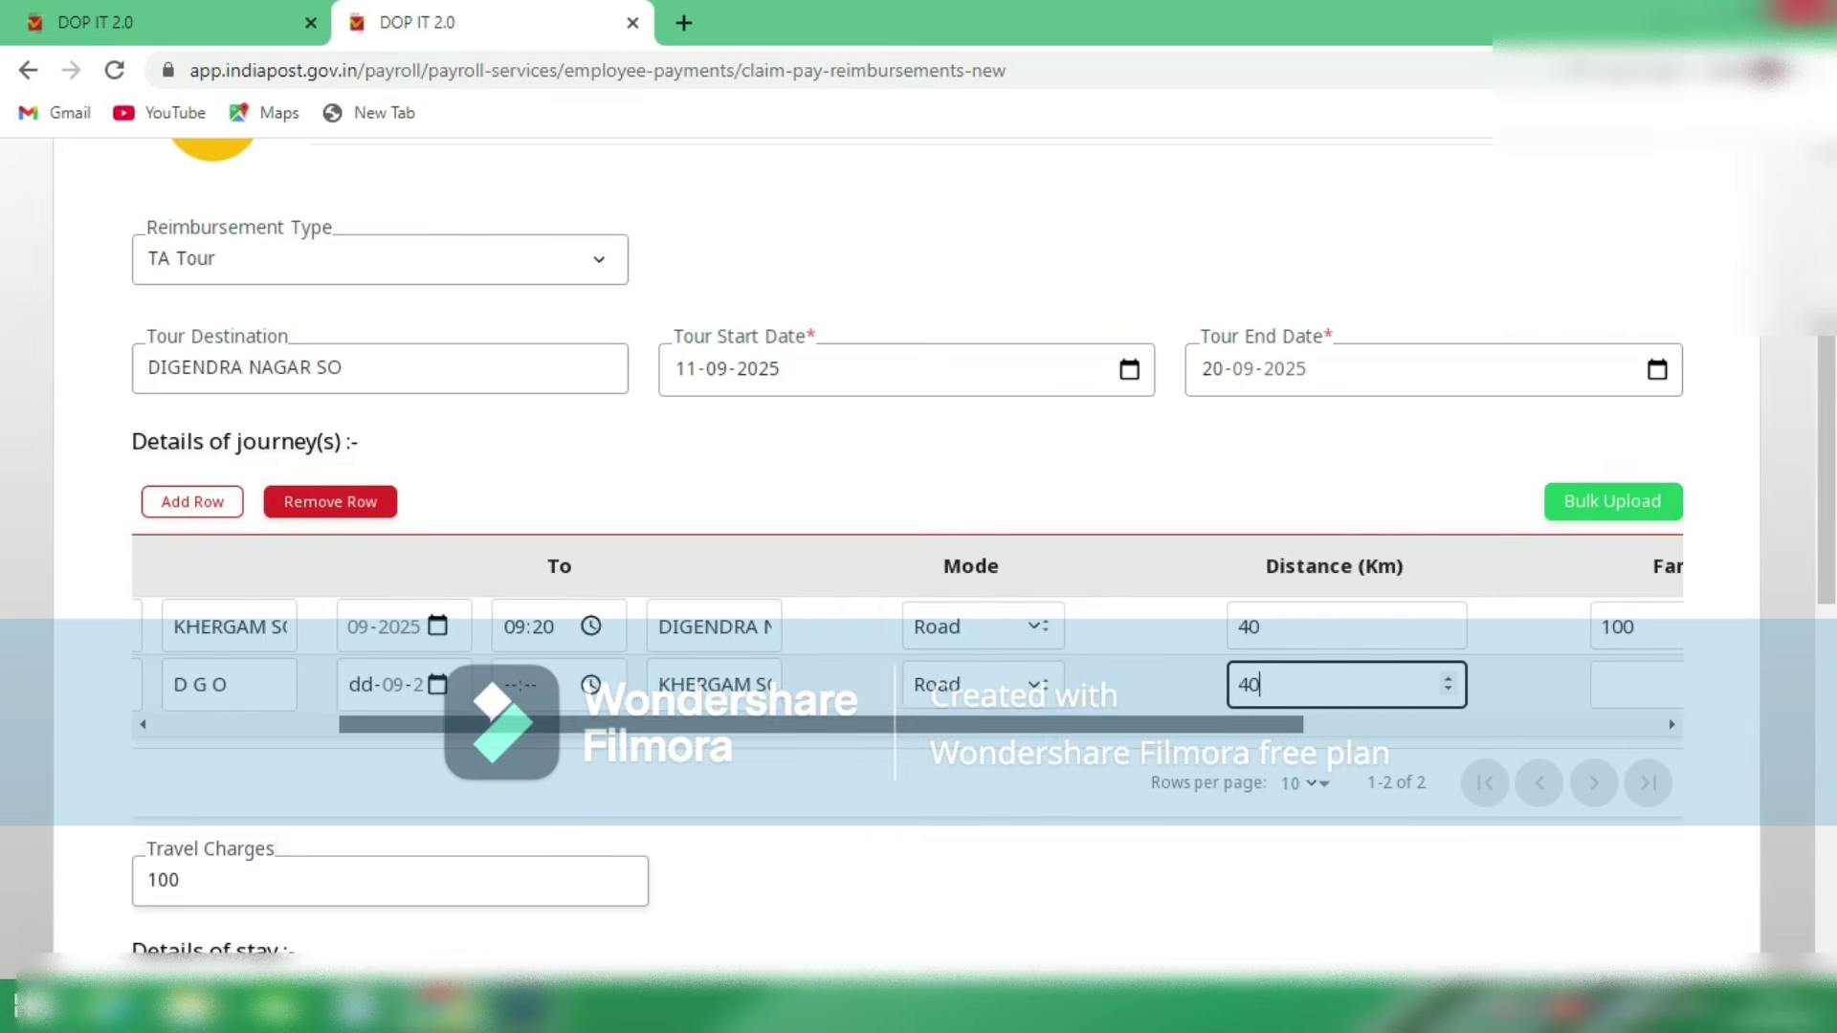
key(Tab)
Step: Set the stay dates in the details of stay from 11 September 2025 to 20 September 2025
scroll(918, 545, down, 4)
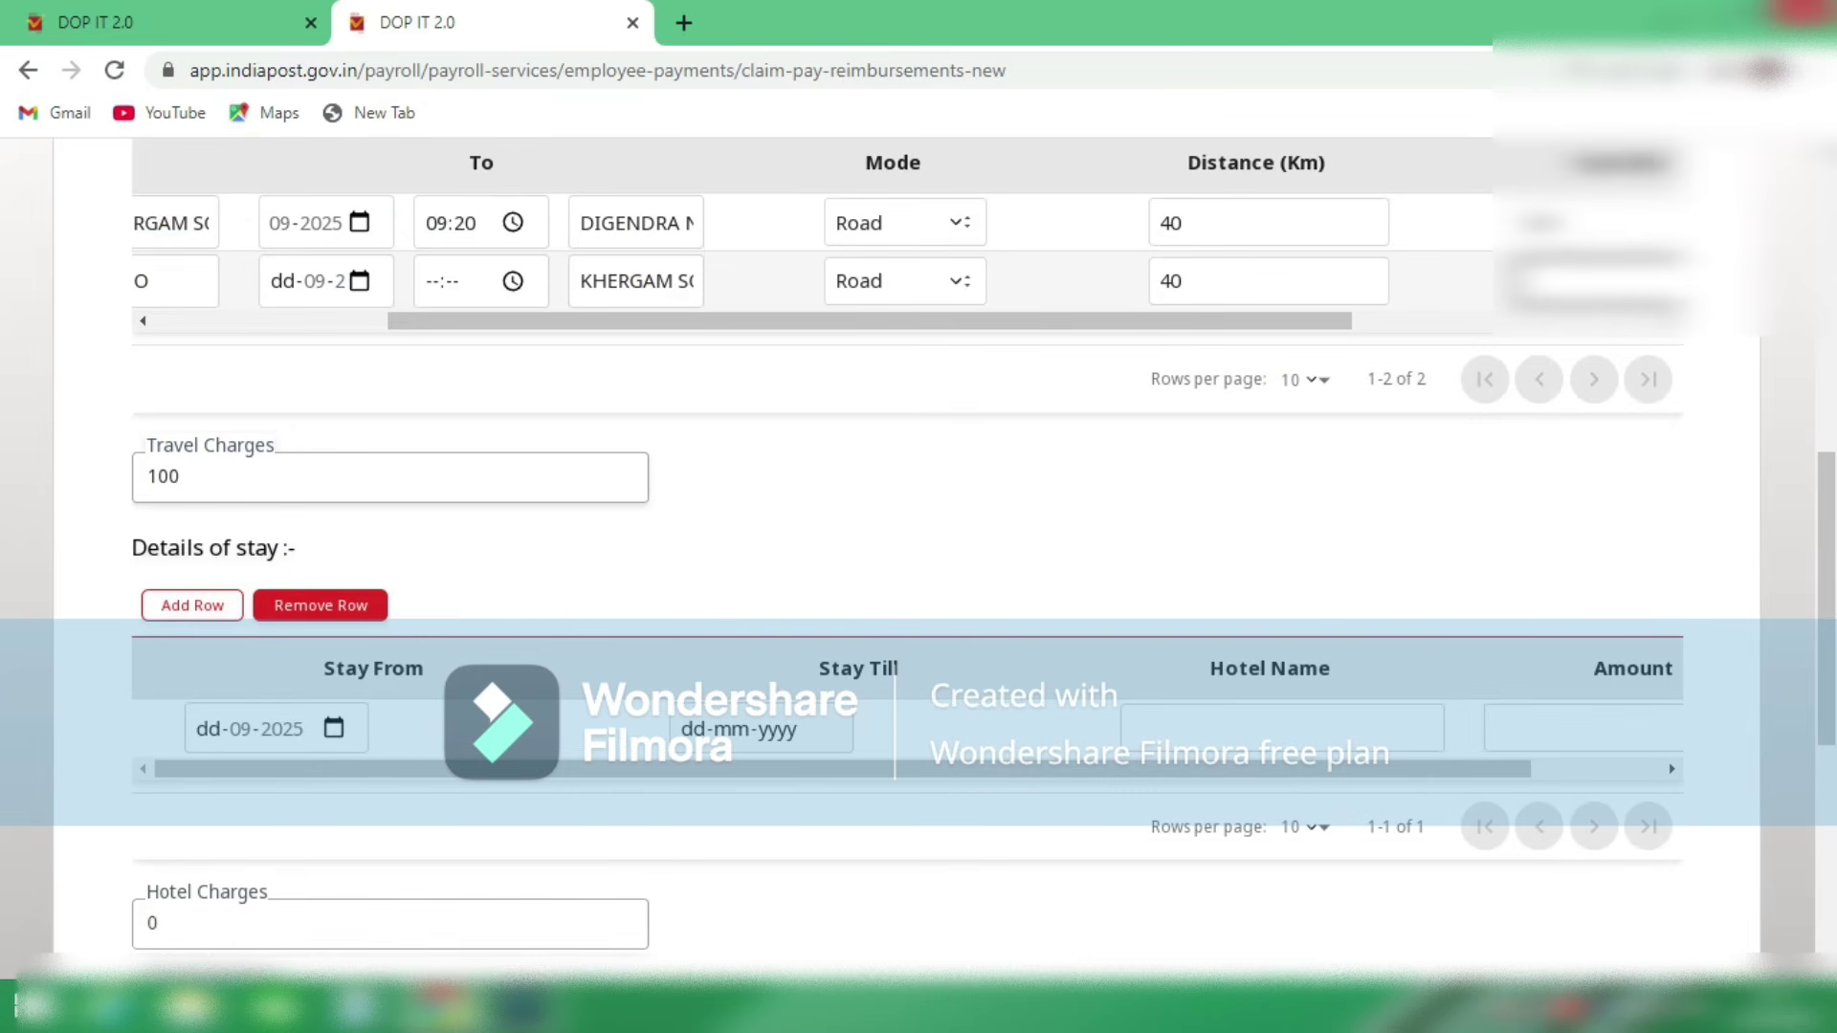
key(Tab)
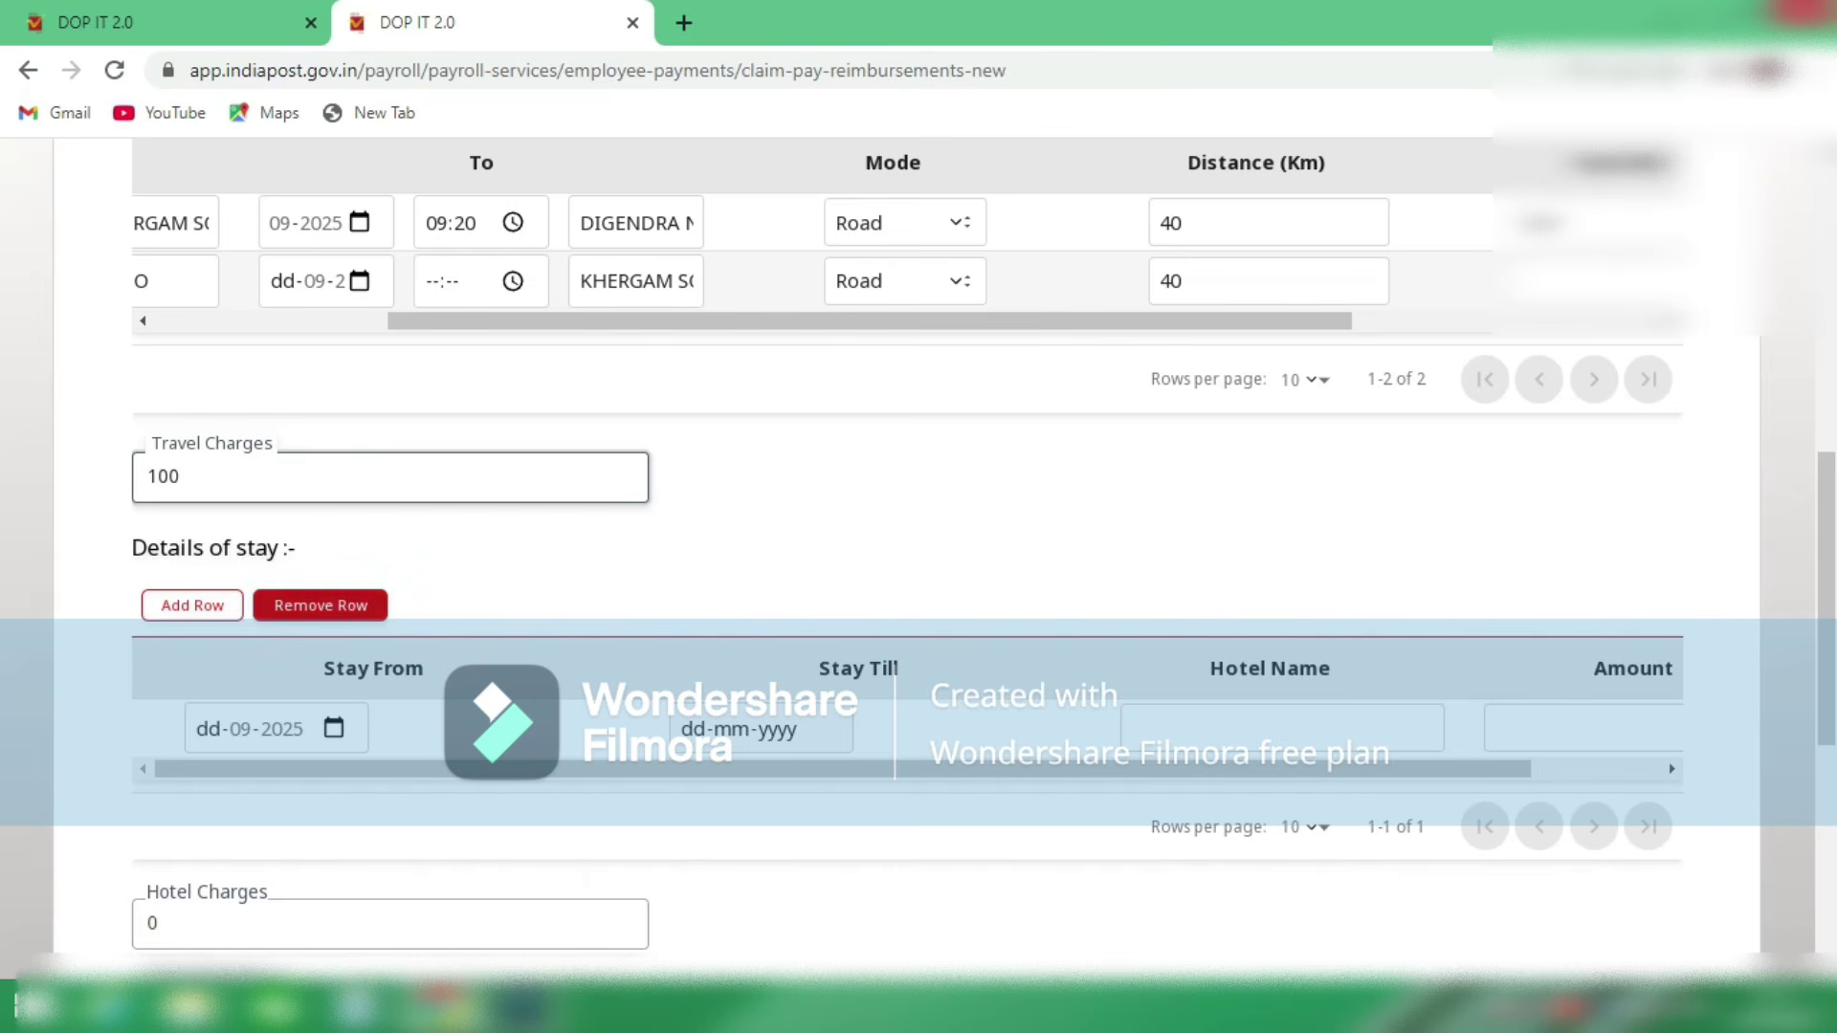
click(208, 729)
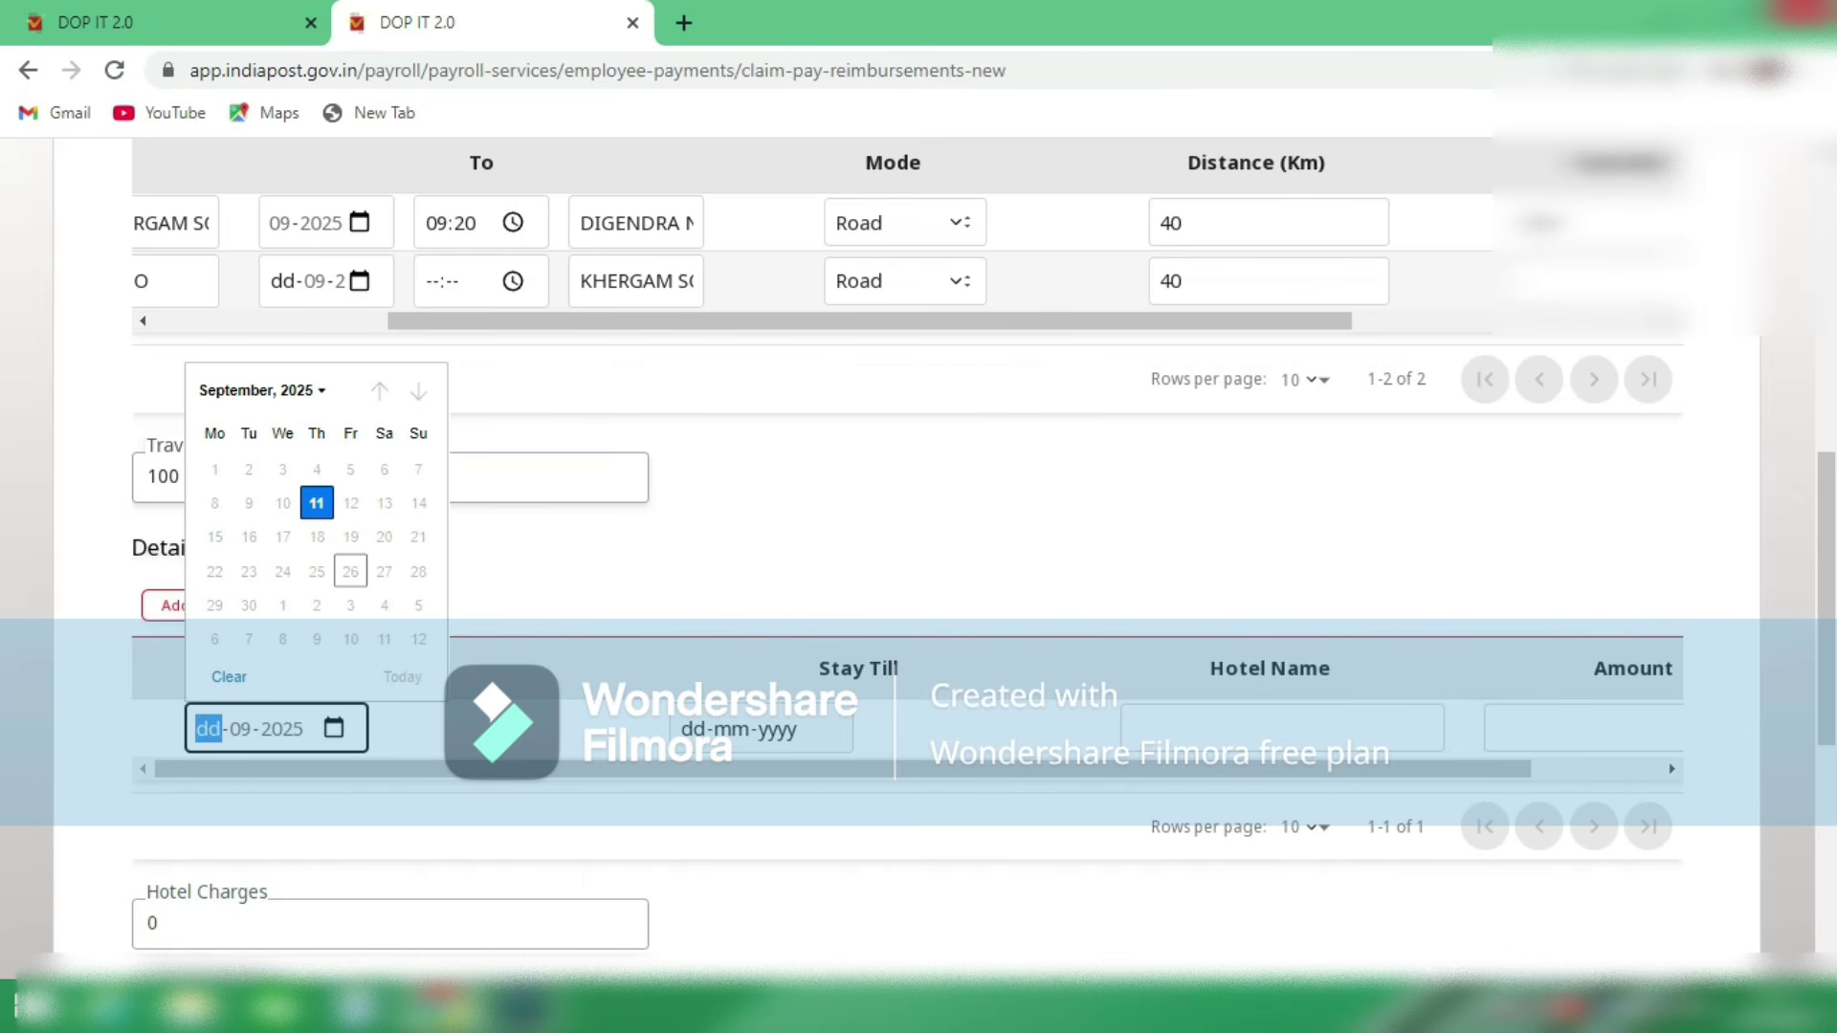
click(317, 504)
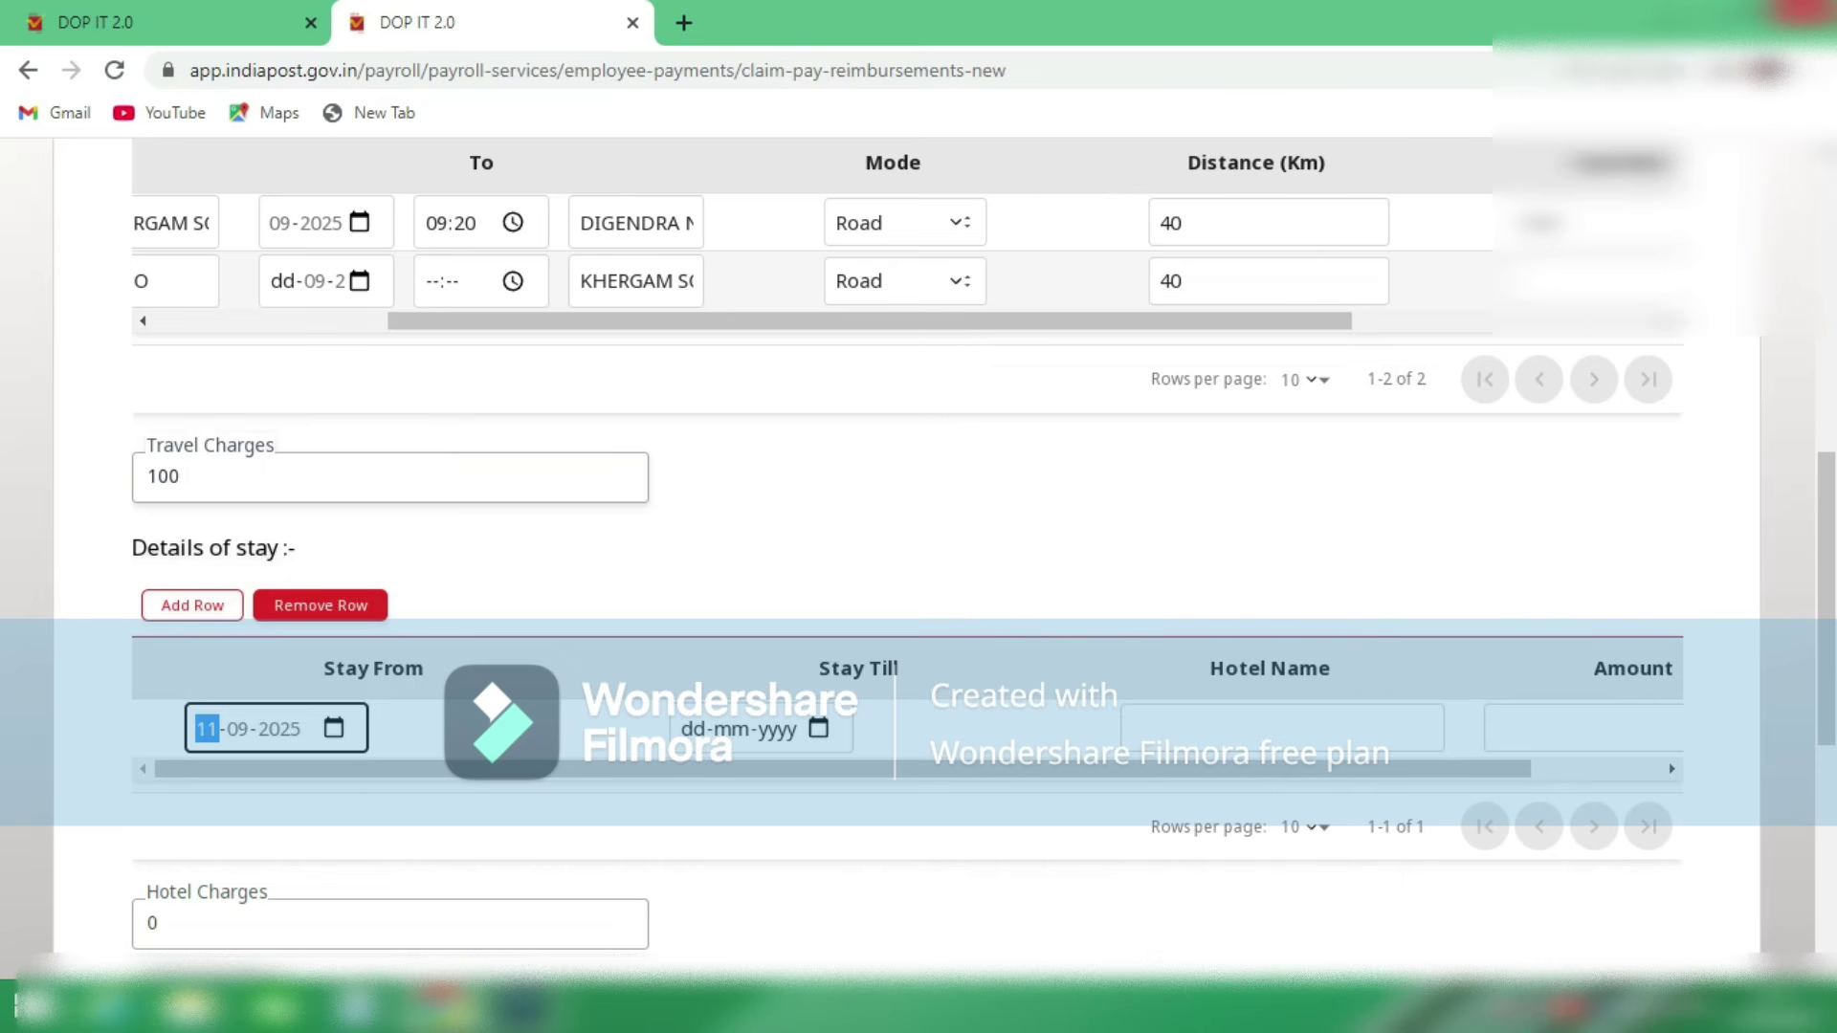
click(694, 729)
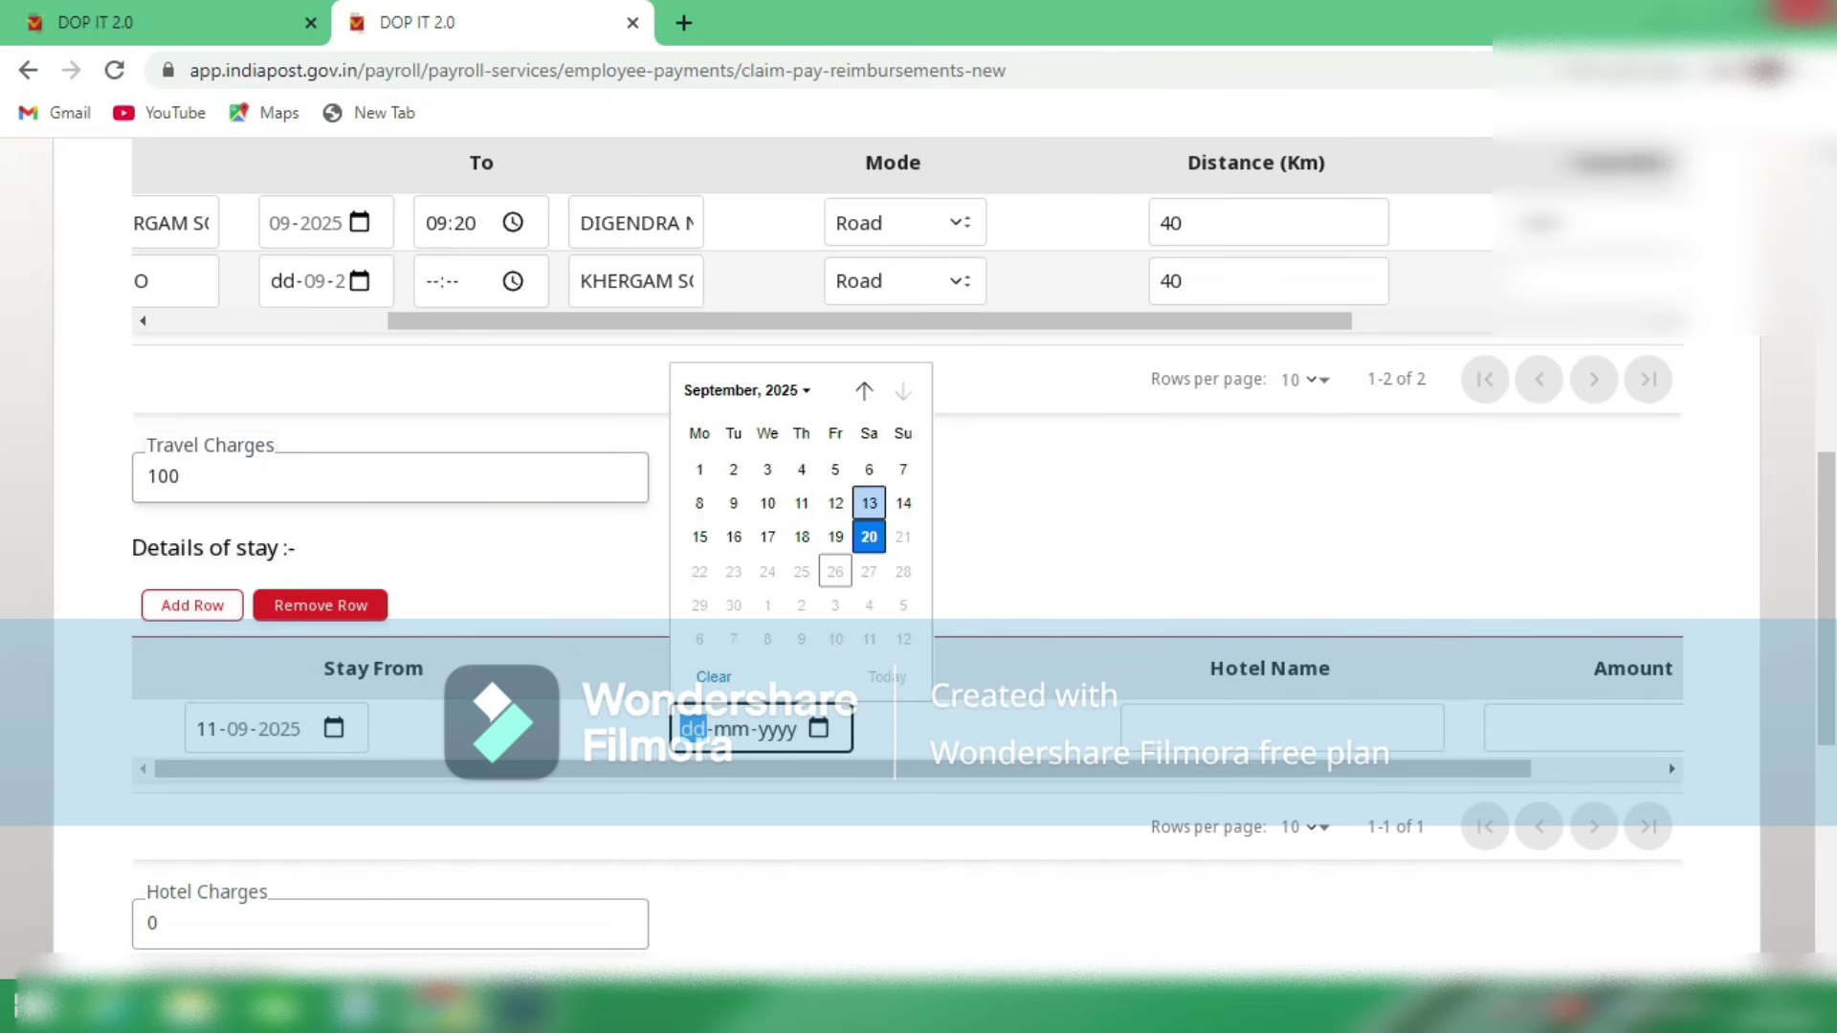
click(869, 537)
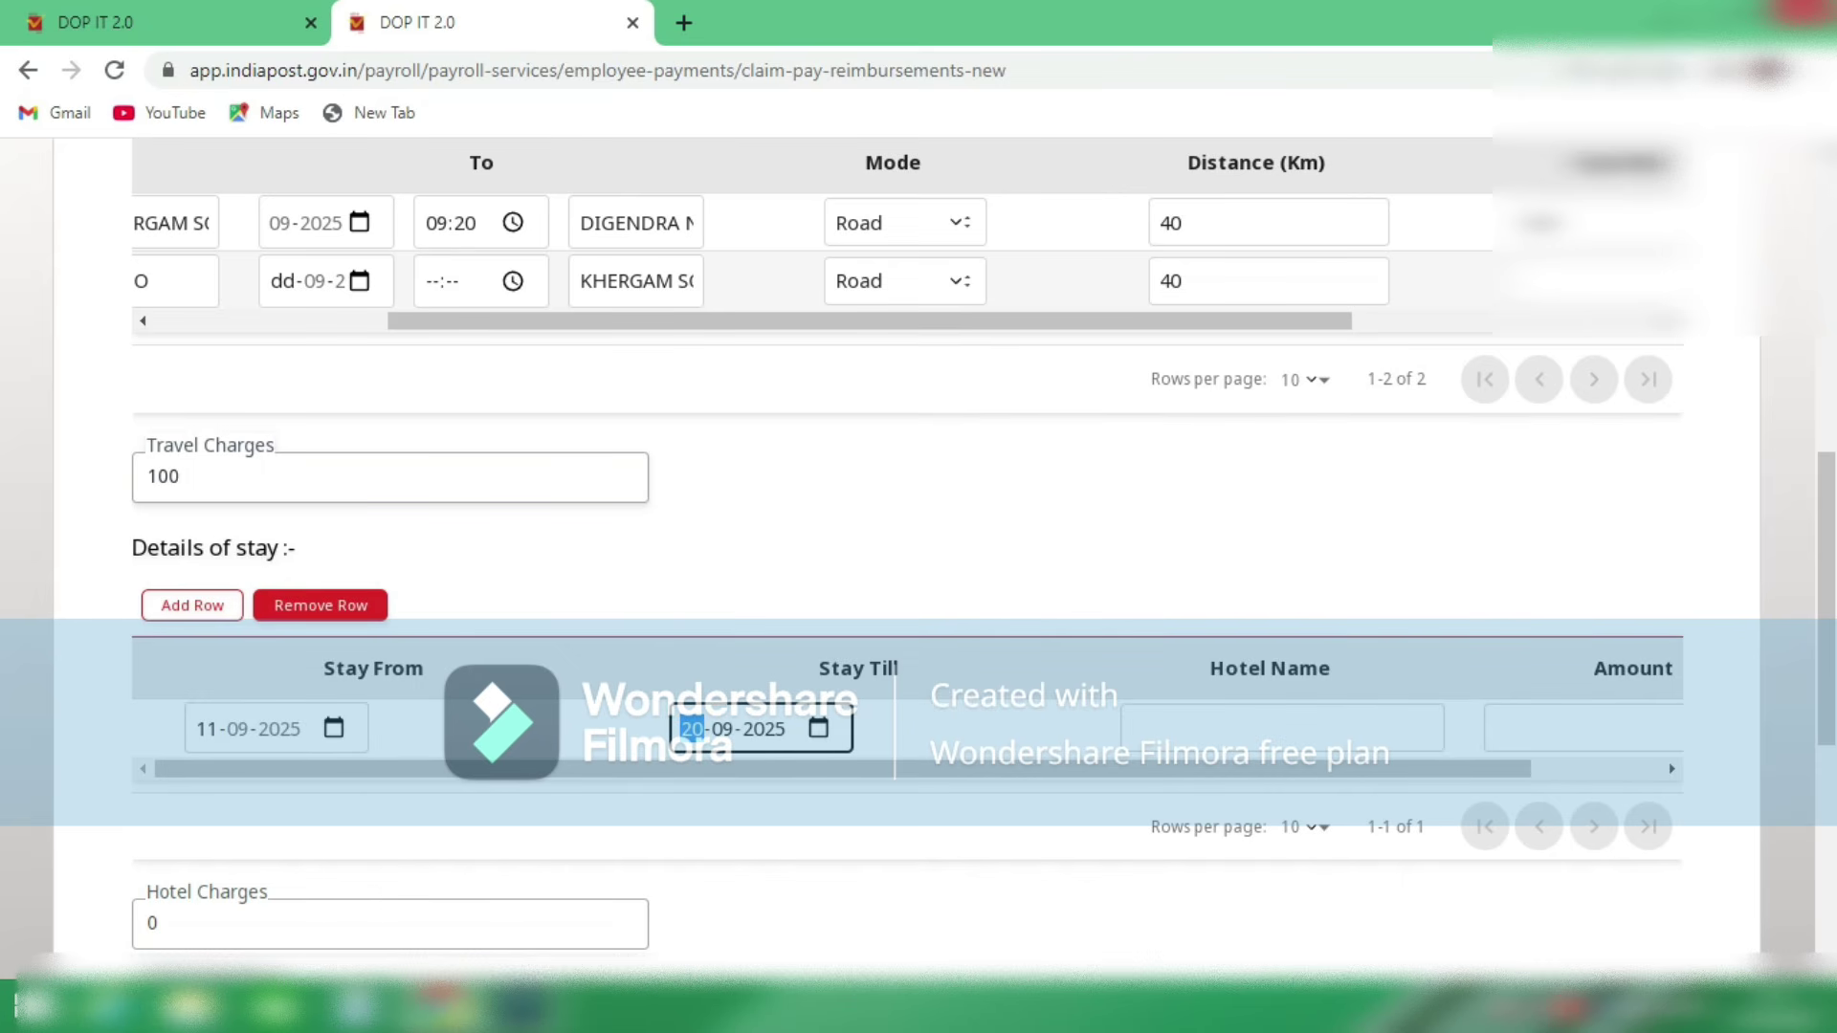
Step: Enter TAJ HOTEL as the hotel name in the stay row
scroll(869, 537, down, 2)
click(1283, 459)
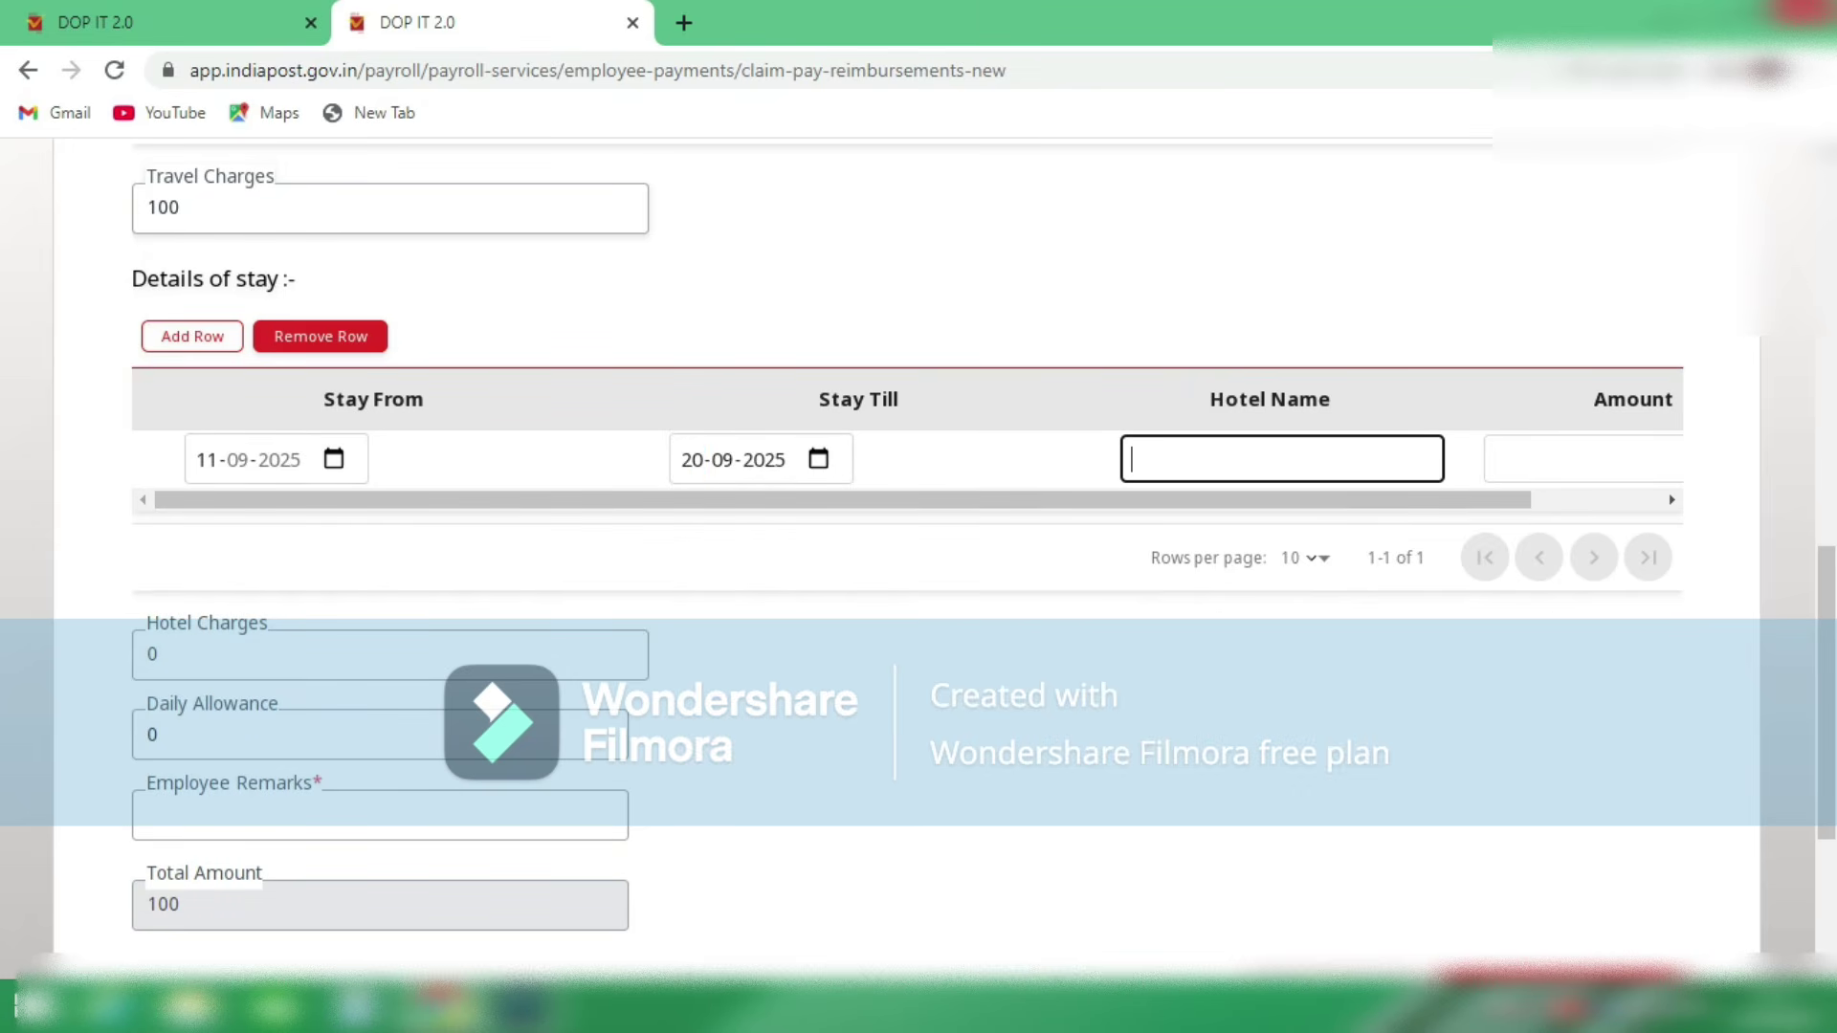
text(TAJ OI)
key(BackSpace)
key(BackSpace)
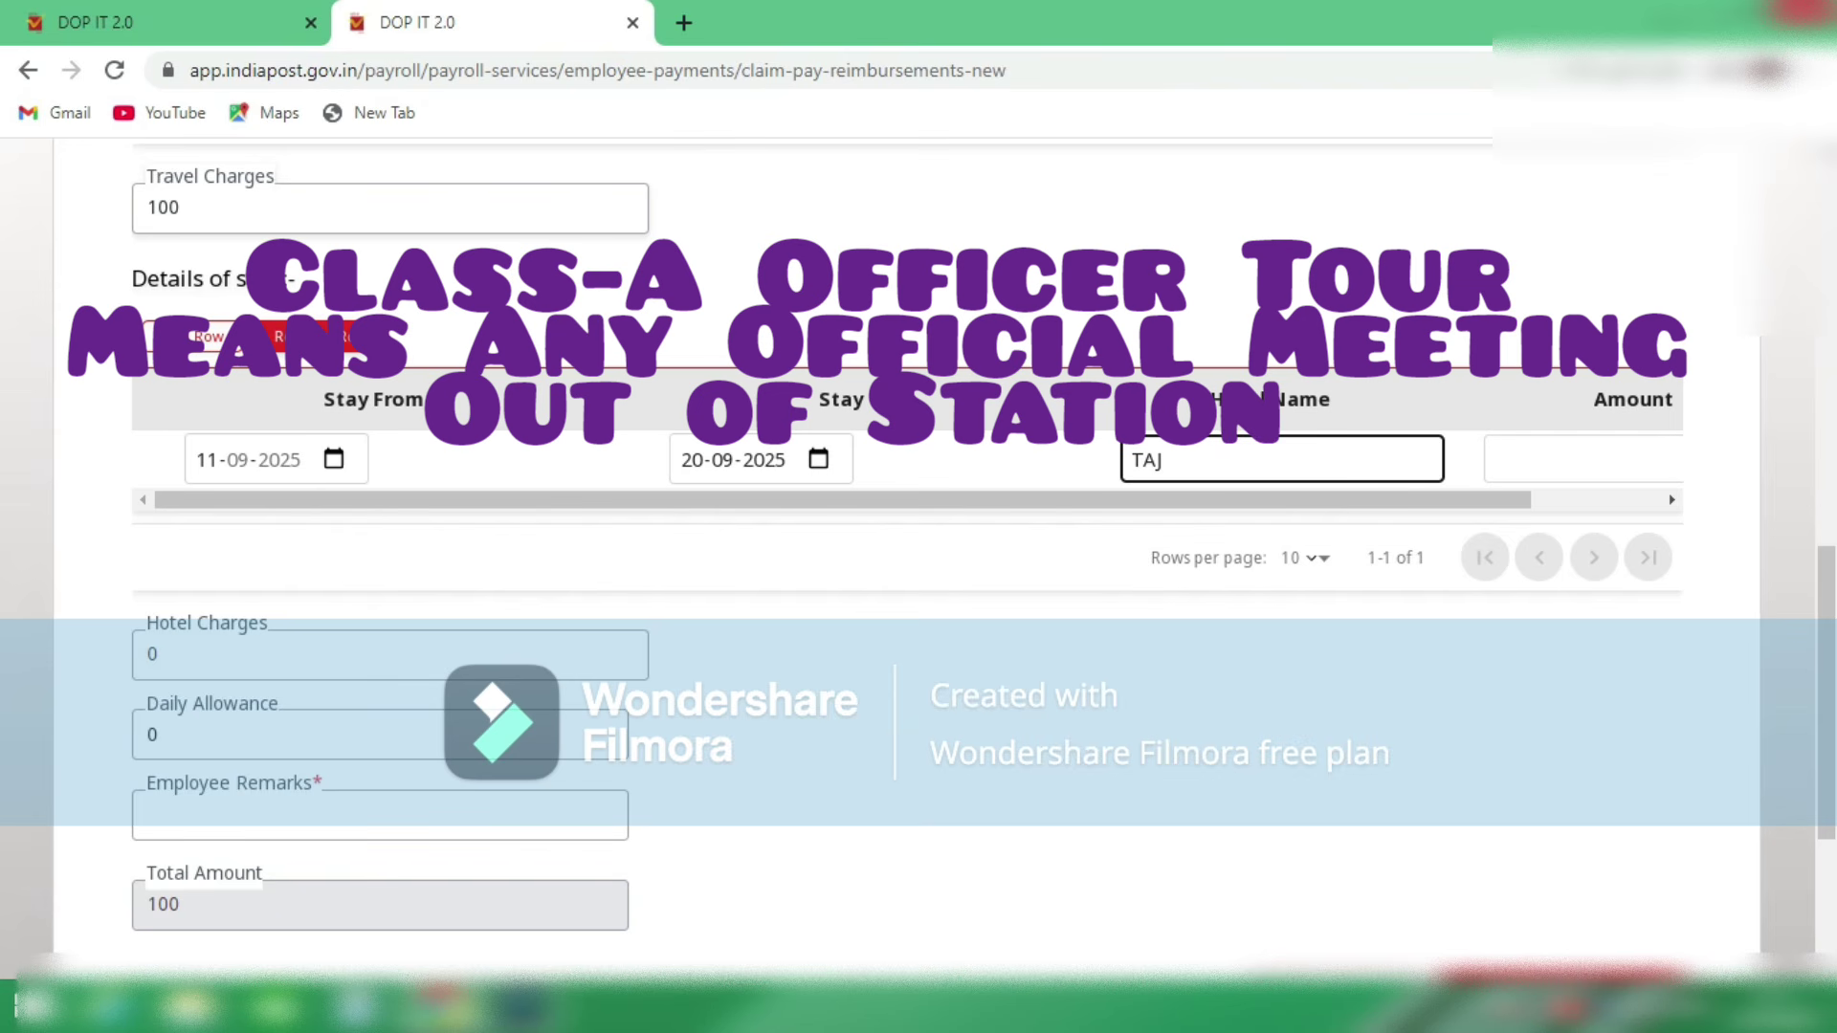
text(HOEL)
key(BackSpace)
key(BackSpace)
text(TEL)
Step: Enter 10000 as the amount for the hotel stay and check the claim's total amount
click(1578, 459)
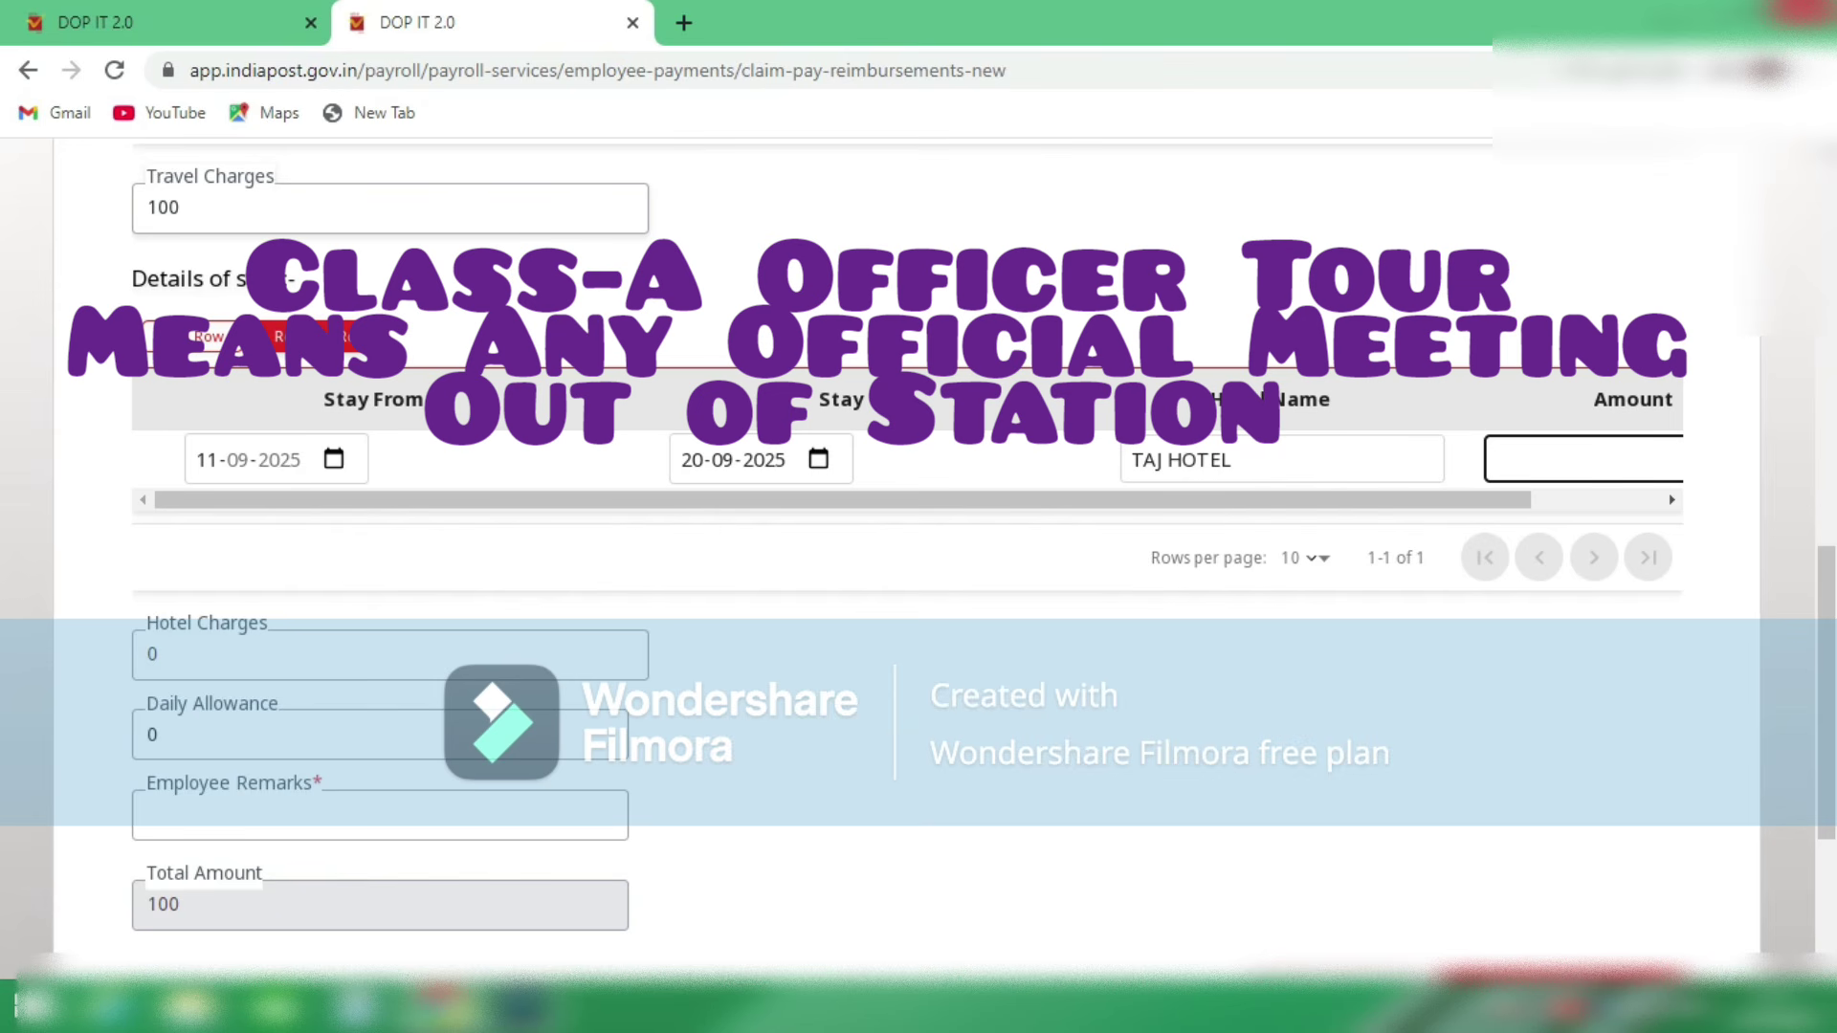
text(10000)
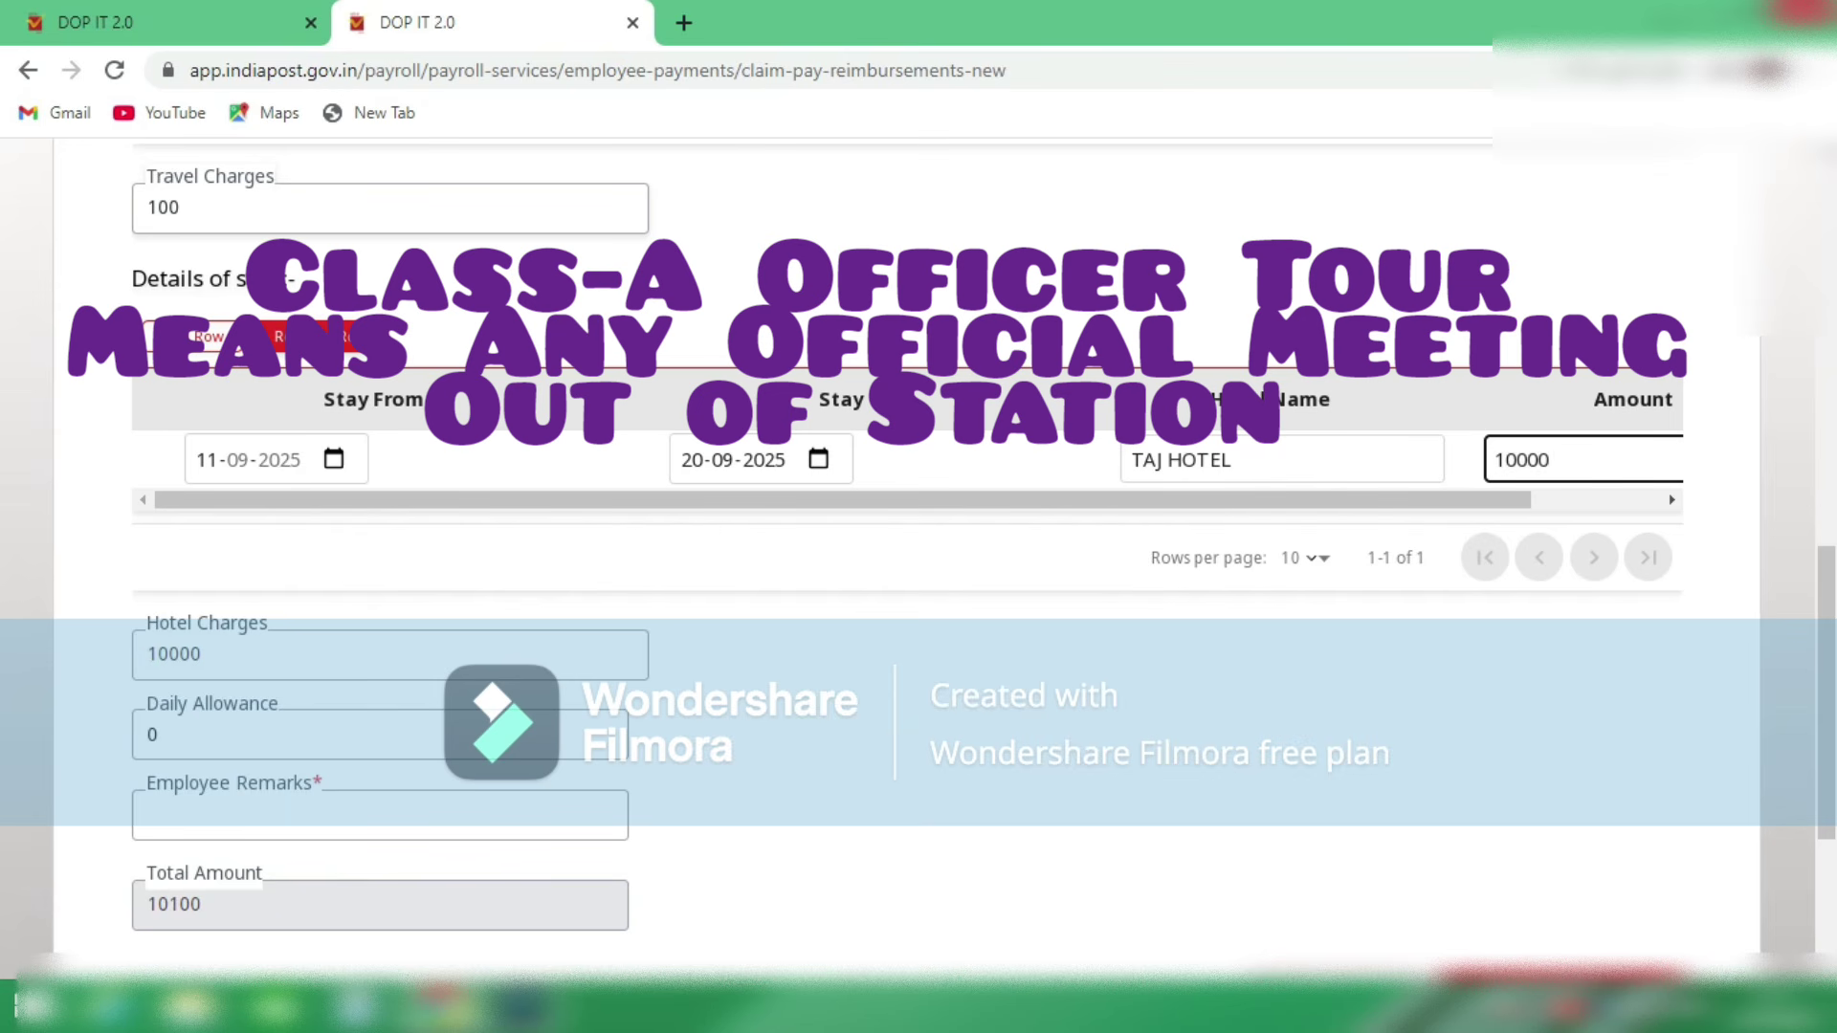
key(Tab)
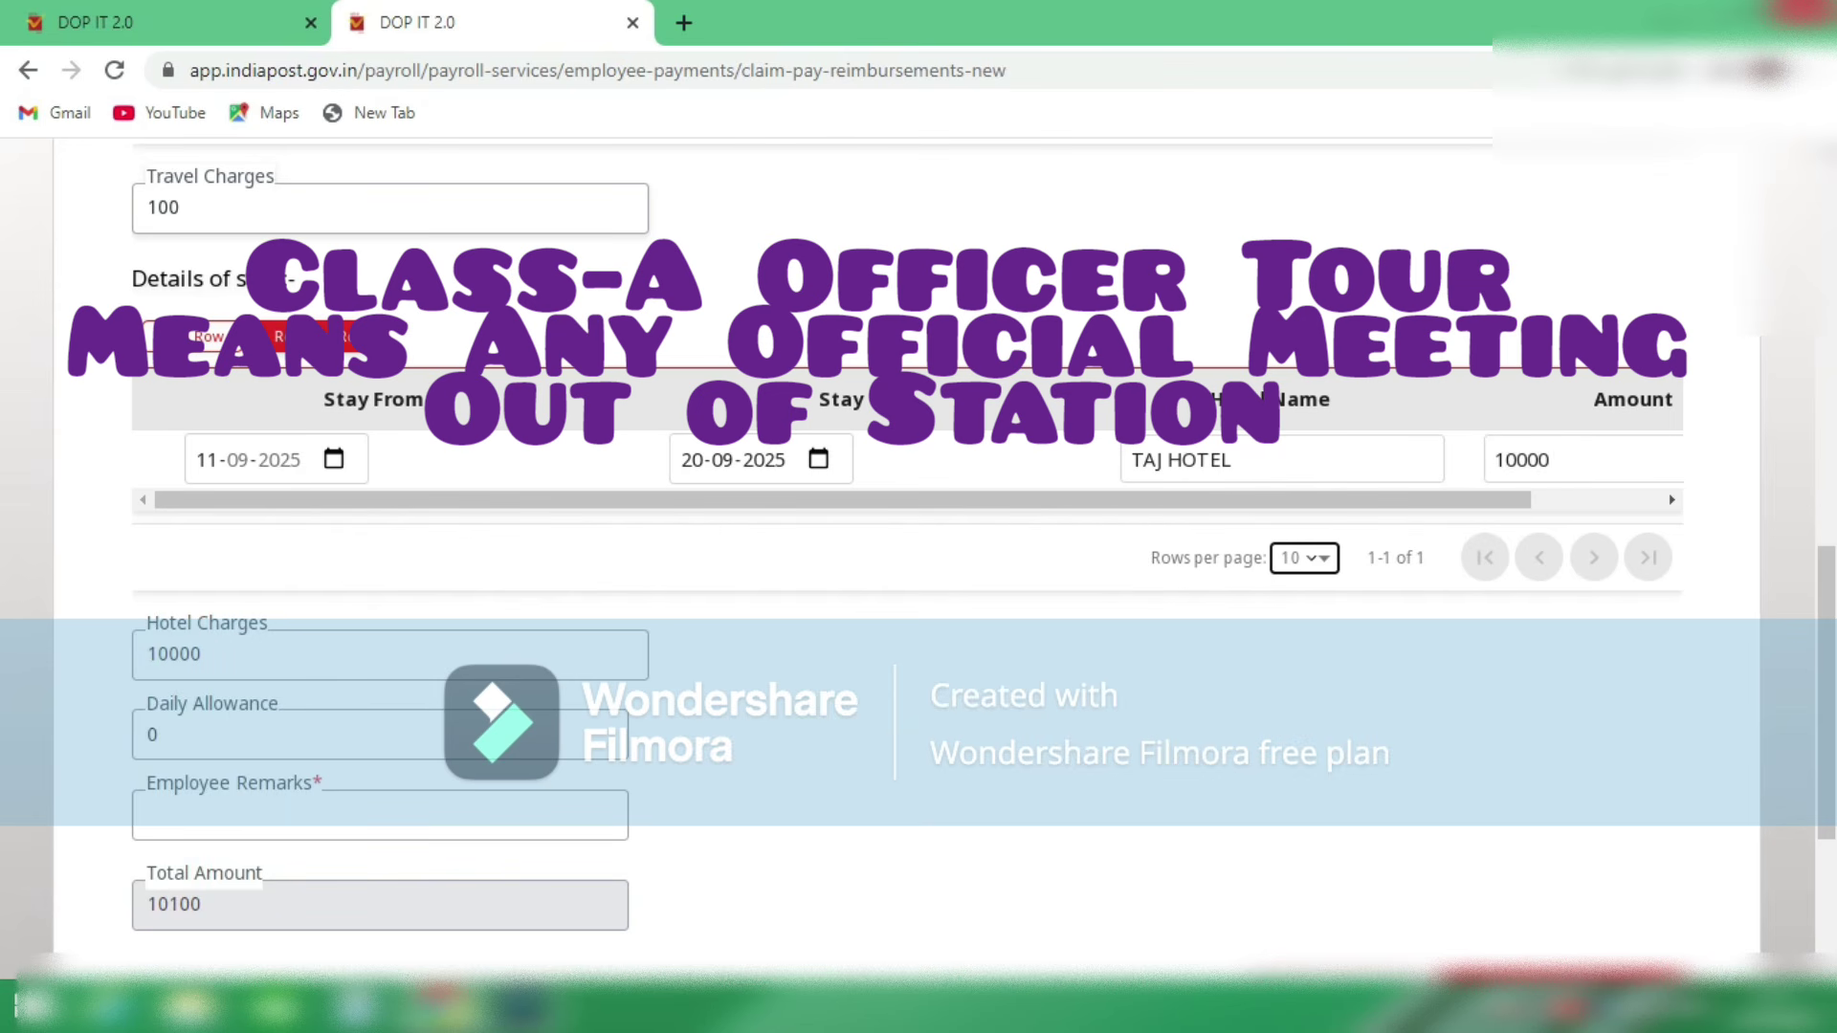
double_click(174, 905)
click(175, 905)
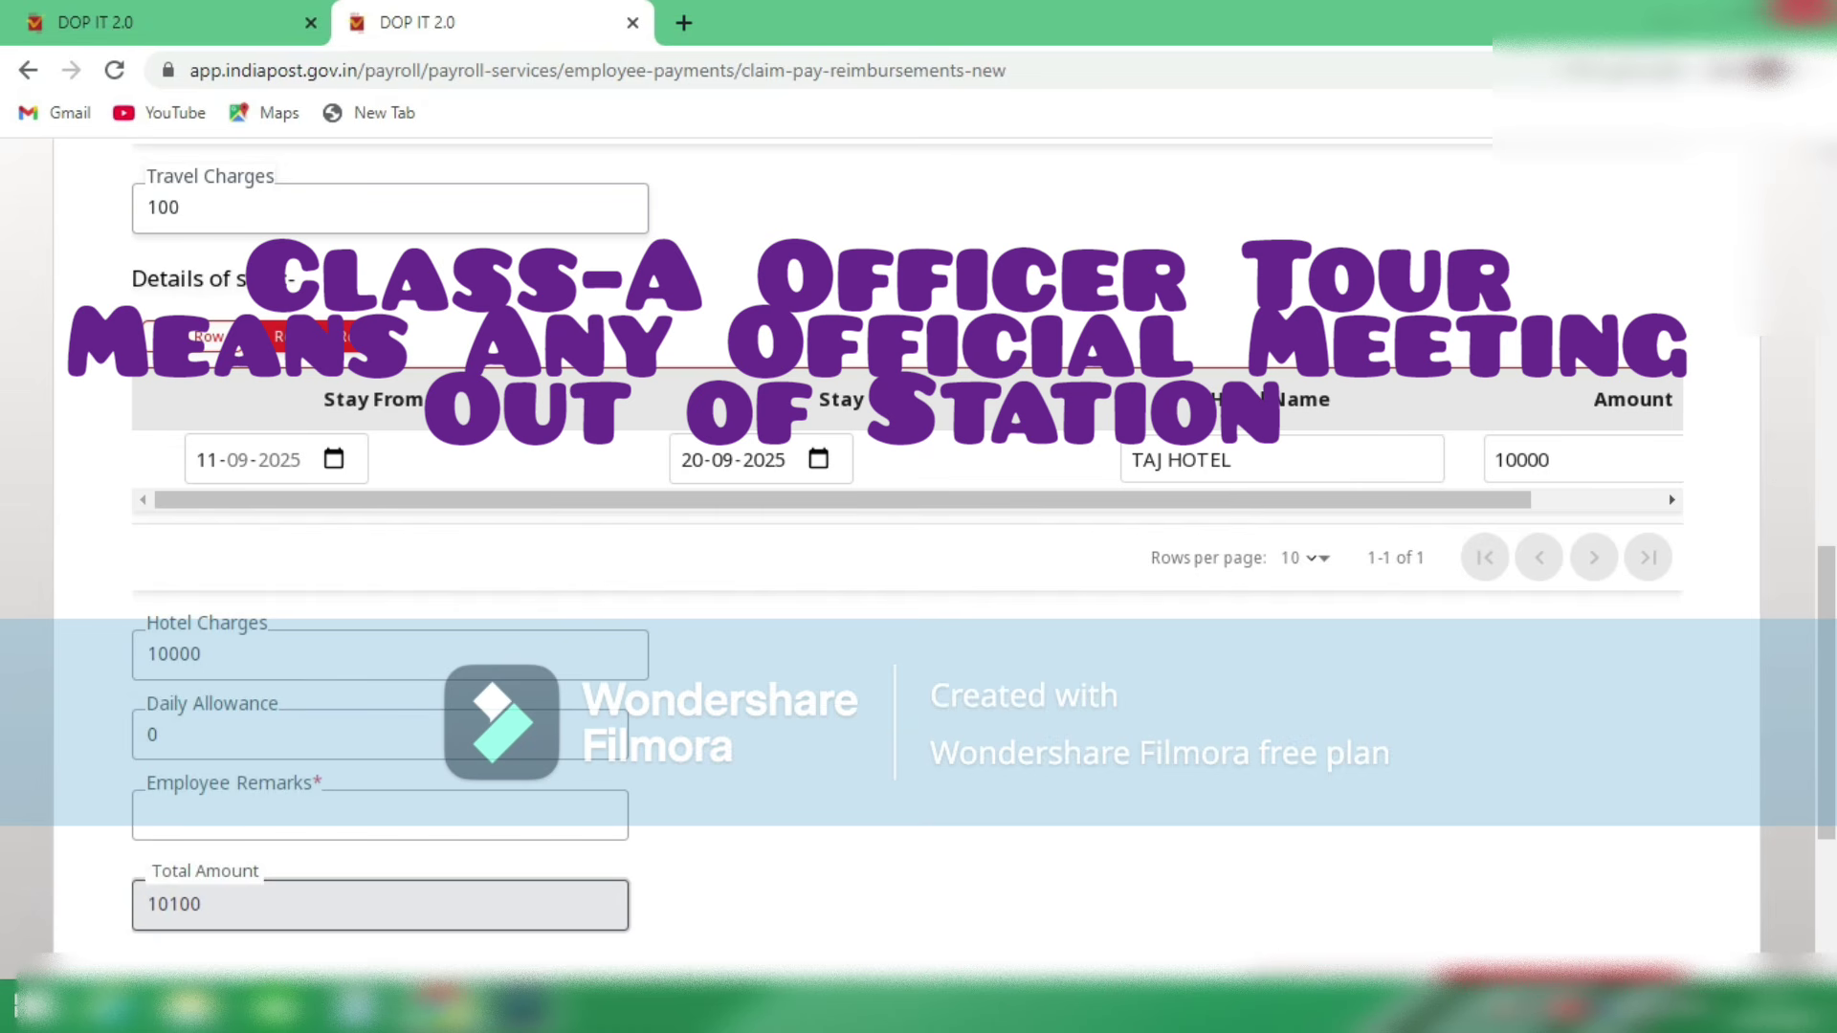
Step: Clear the amount entered for the hotel stay
click(1570, 460)
key(BackSpace)
key(BackSpace)
key(BackSpace)
key(BackSpace)
key(BackSpace)
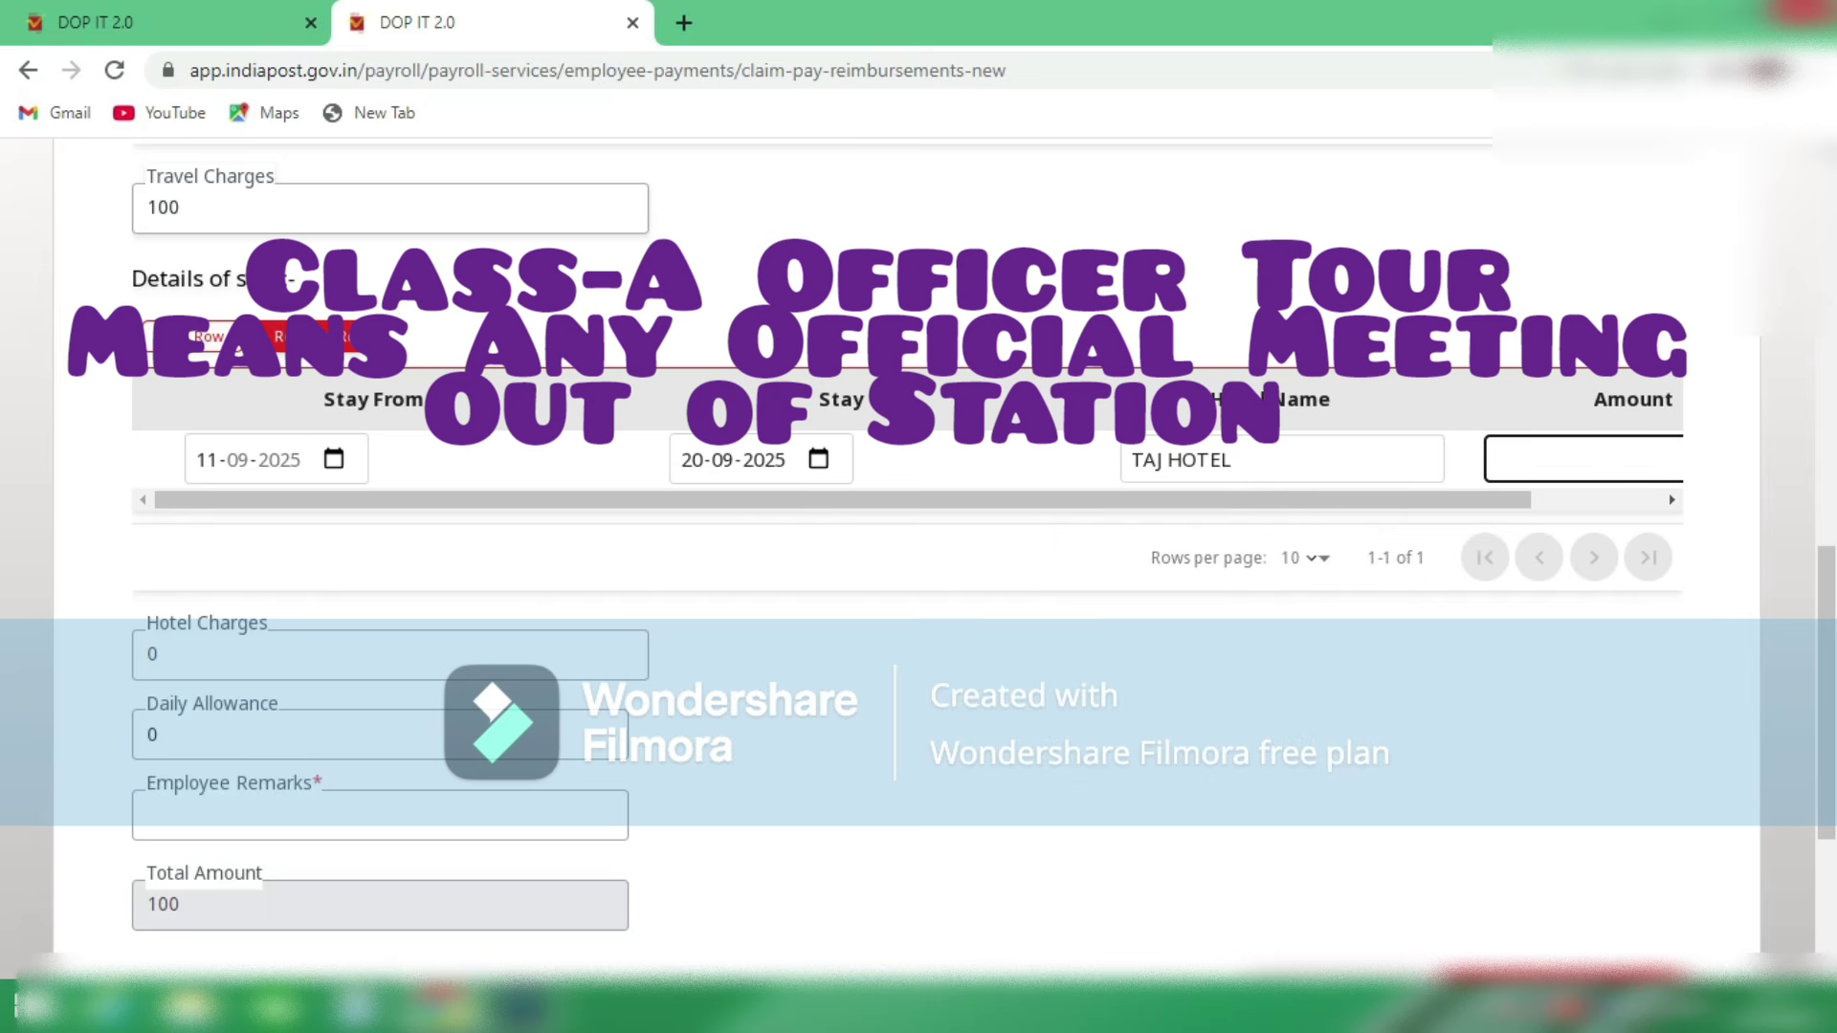
Step: Set the claim's daily allowance to 6250
scroll(918, 564, down, 2)
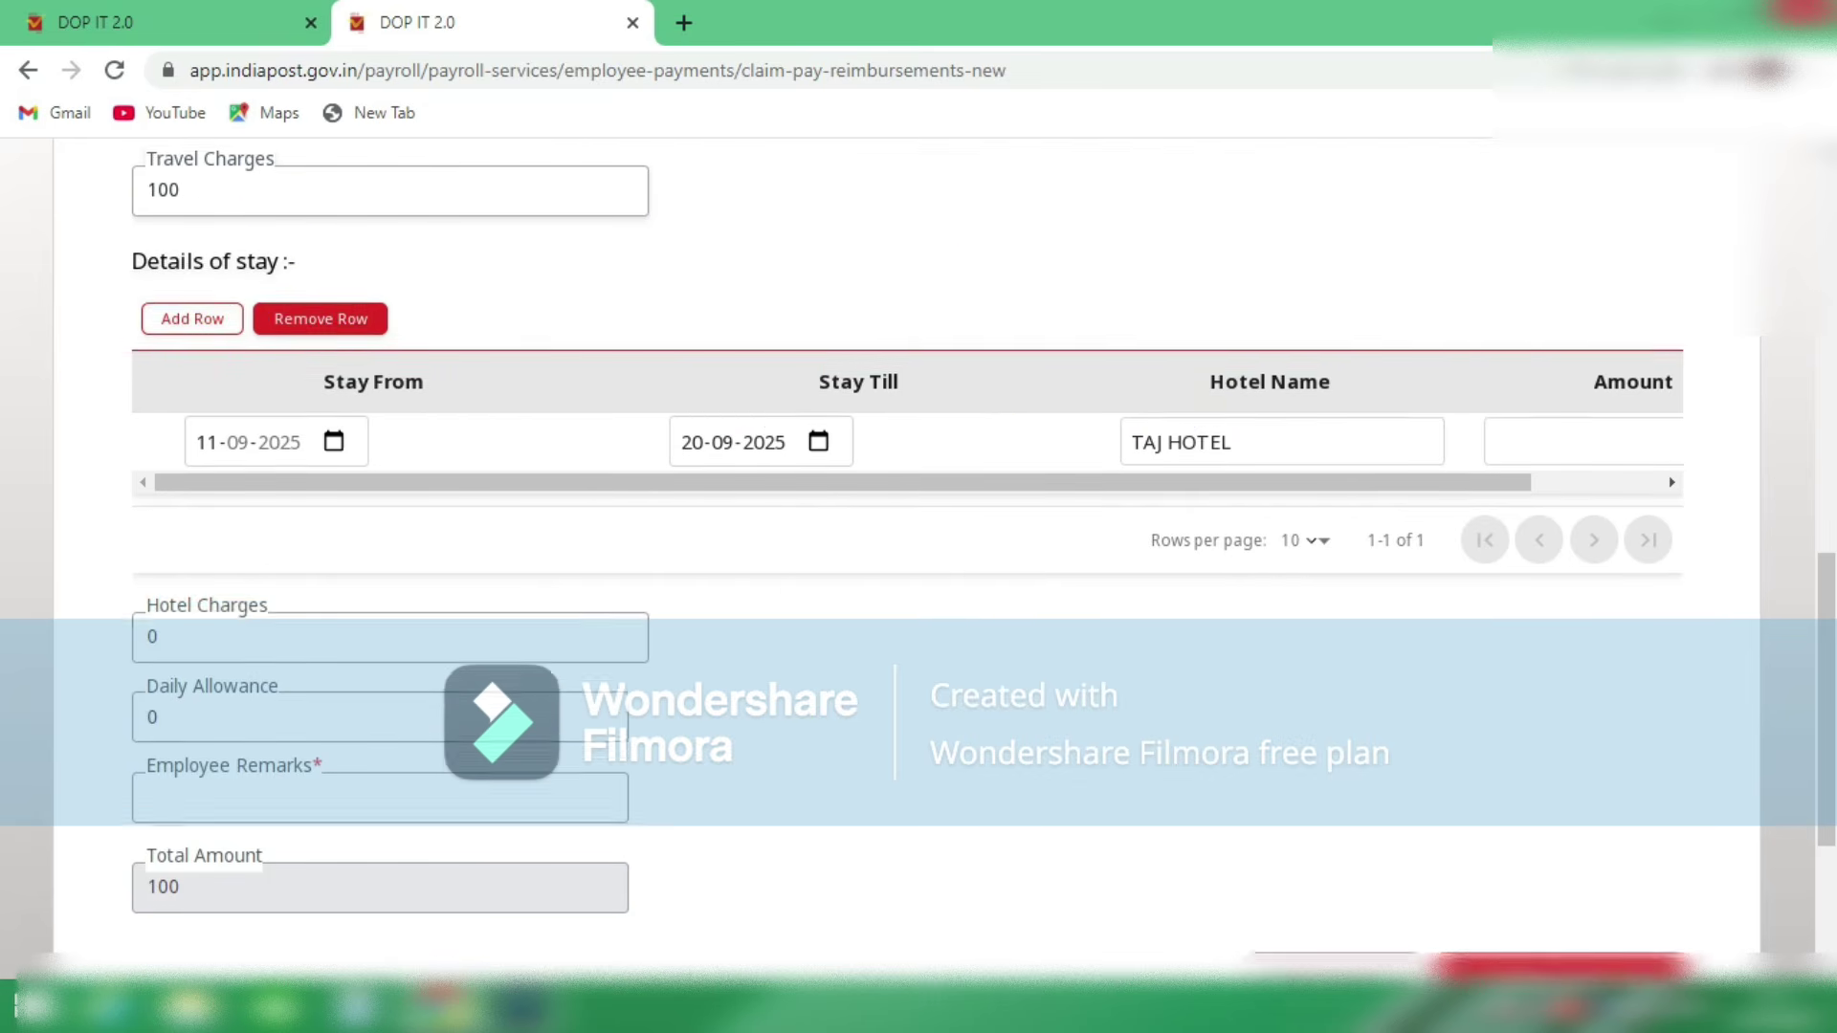
click(380, 599)
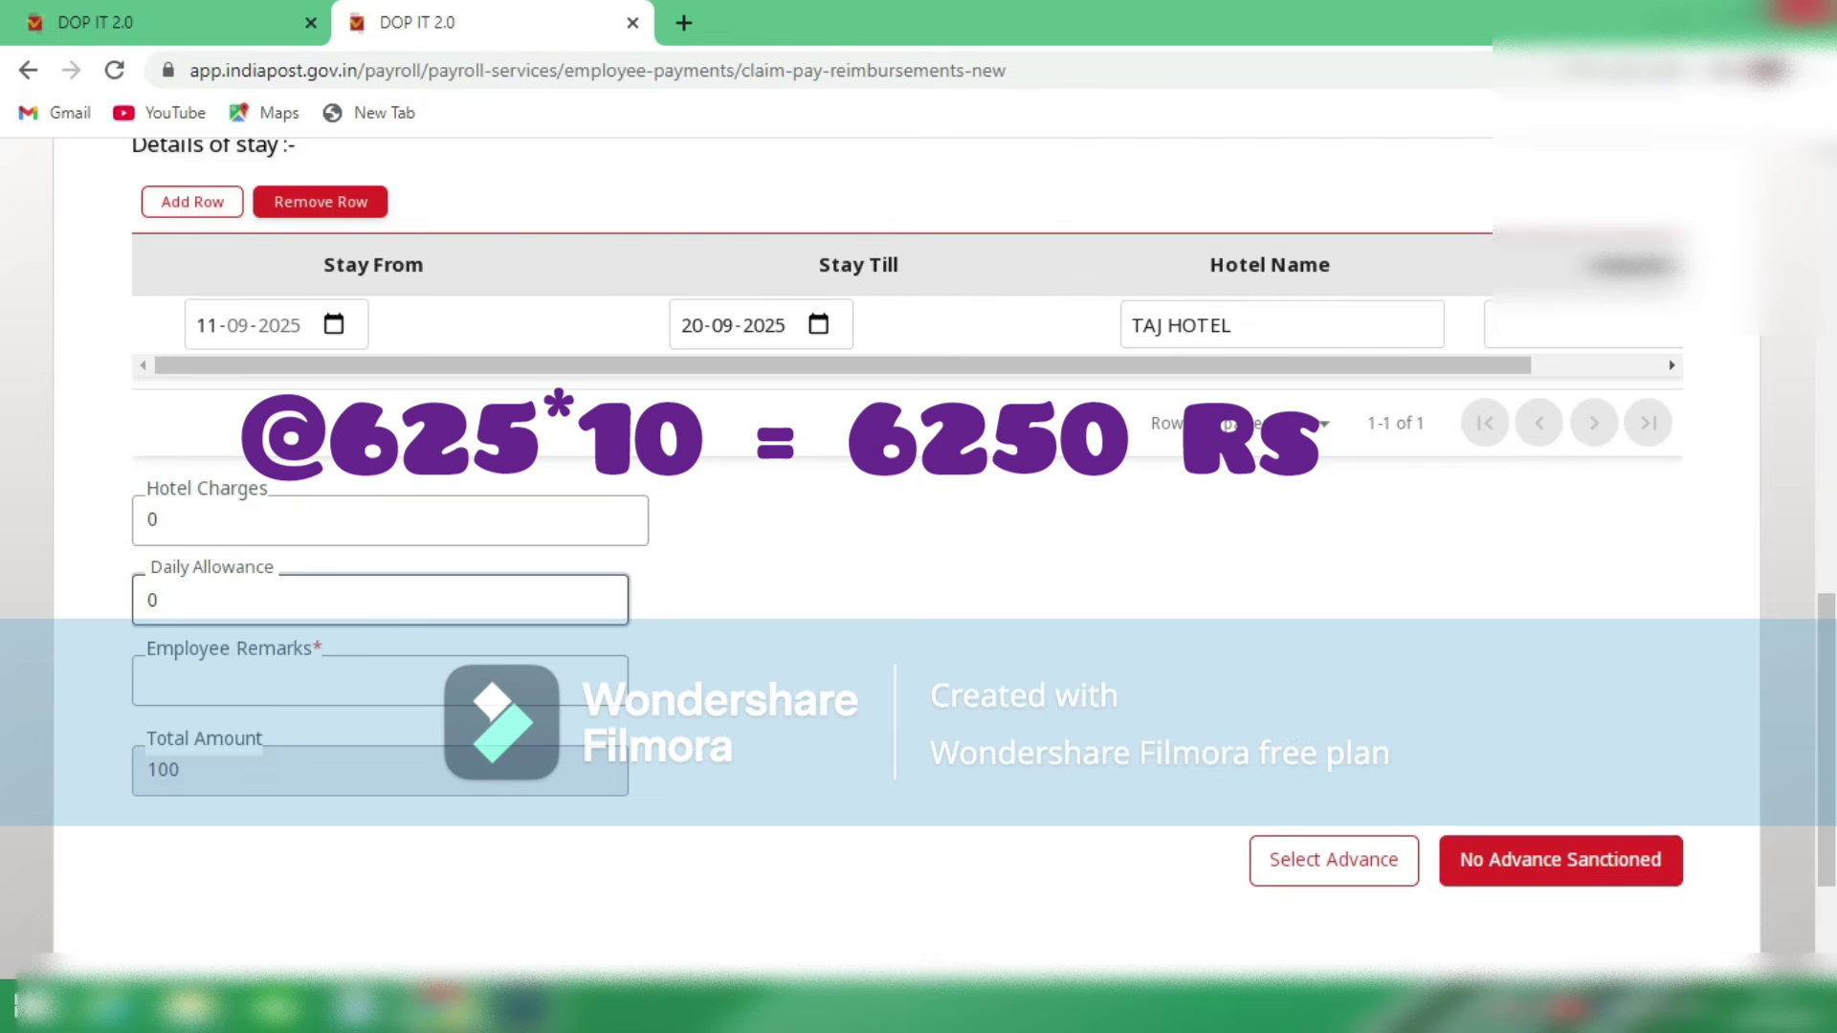
key(BackSpace)
text(6250)
Step: Enter ON DEPUTATION FOR D G SO as the employee remarks of the claim
click(148, 681)
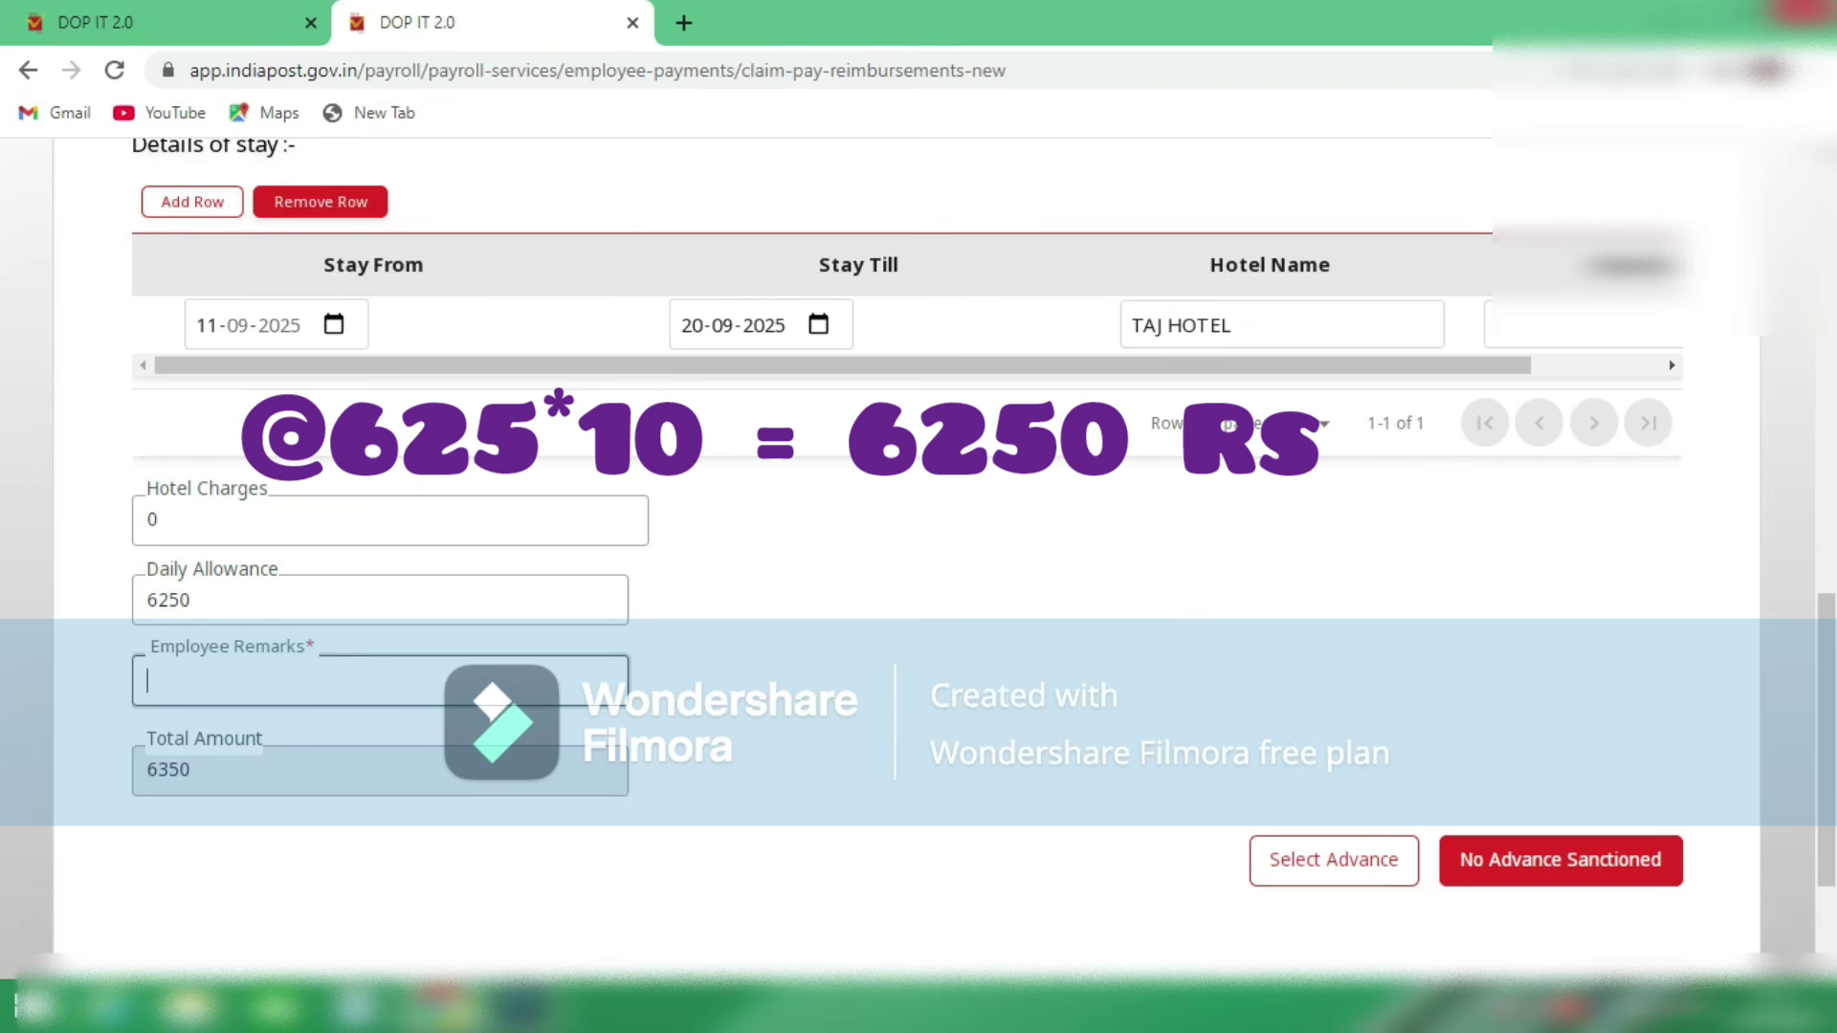
text(ON)
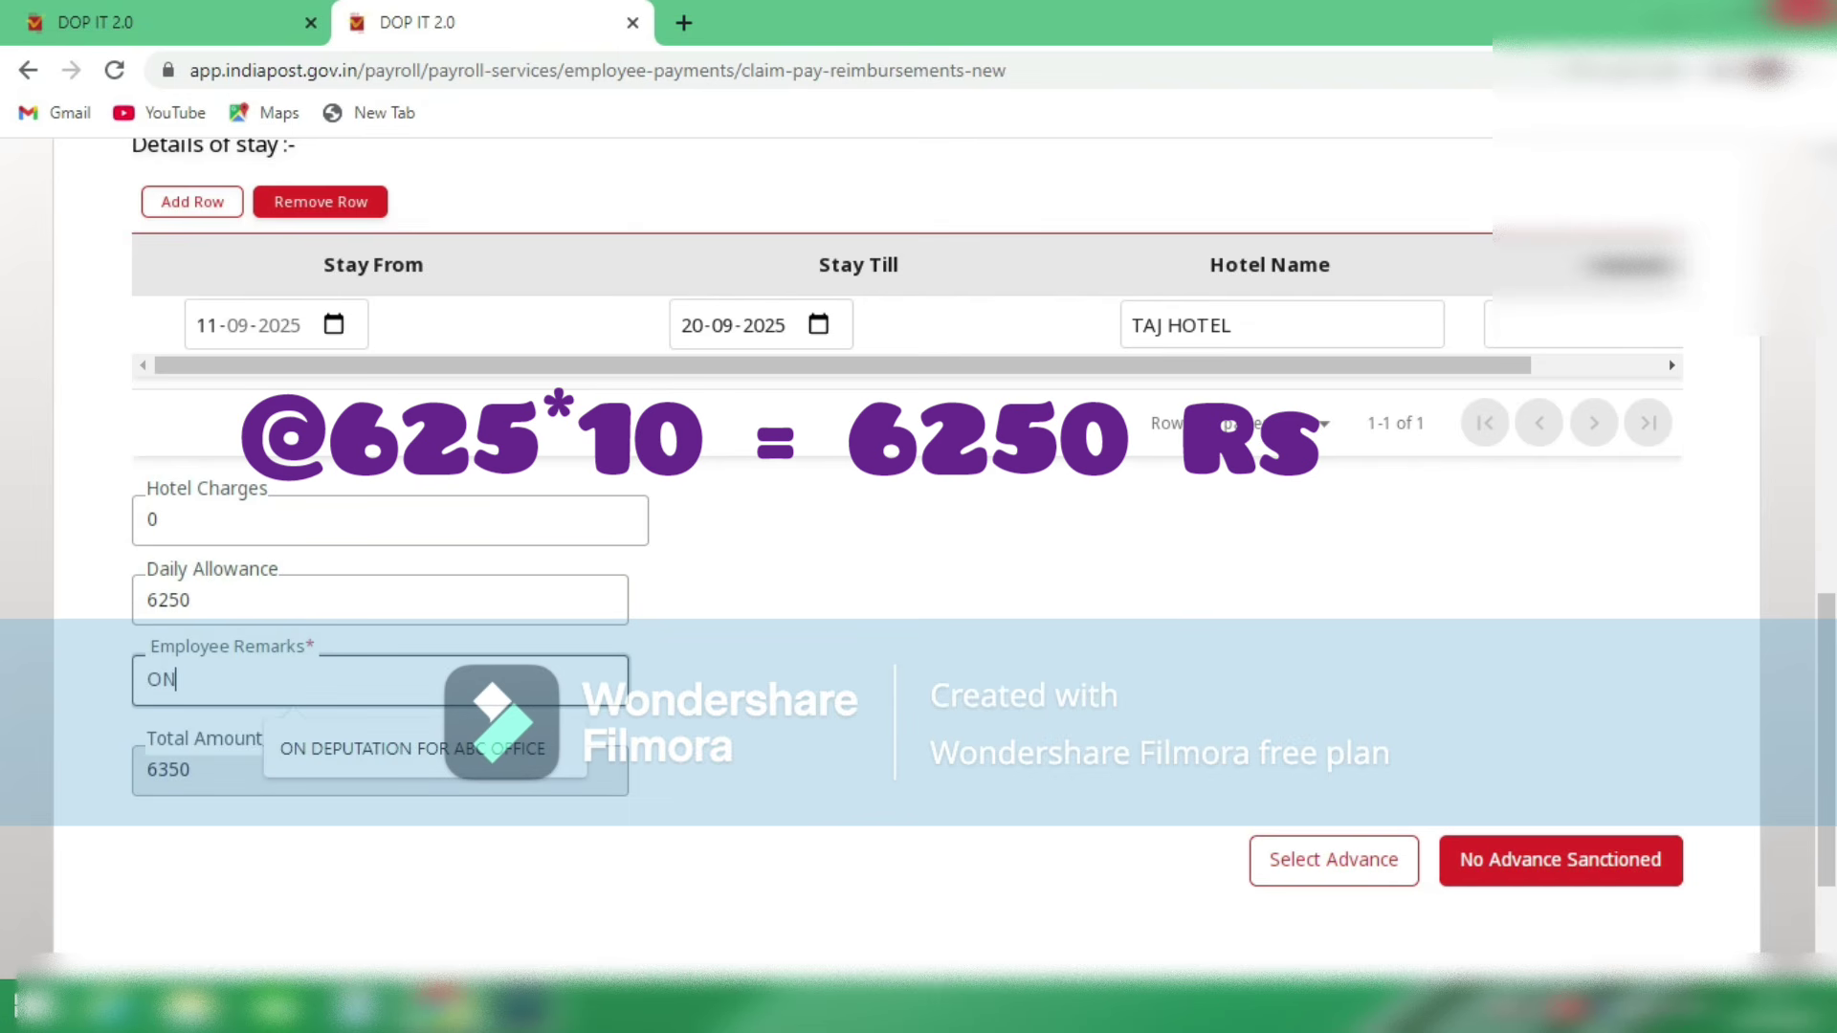
text( DE)
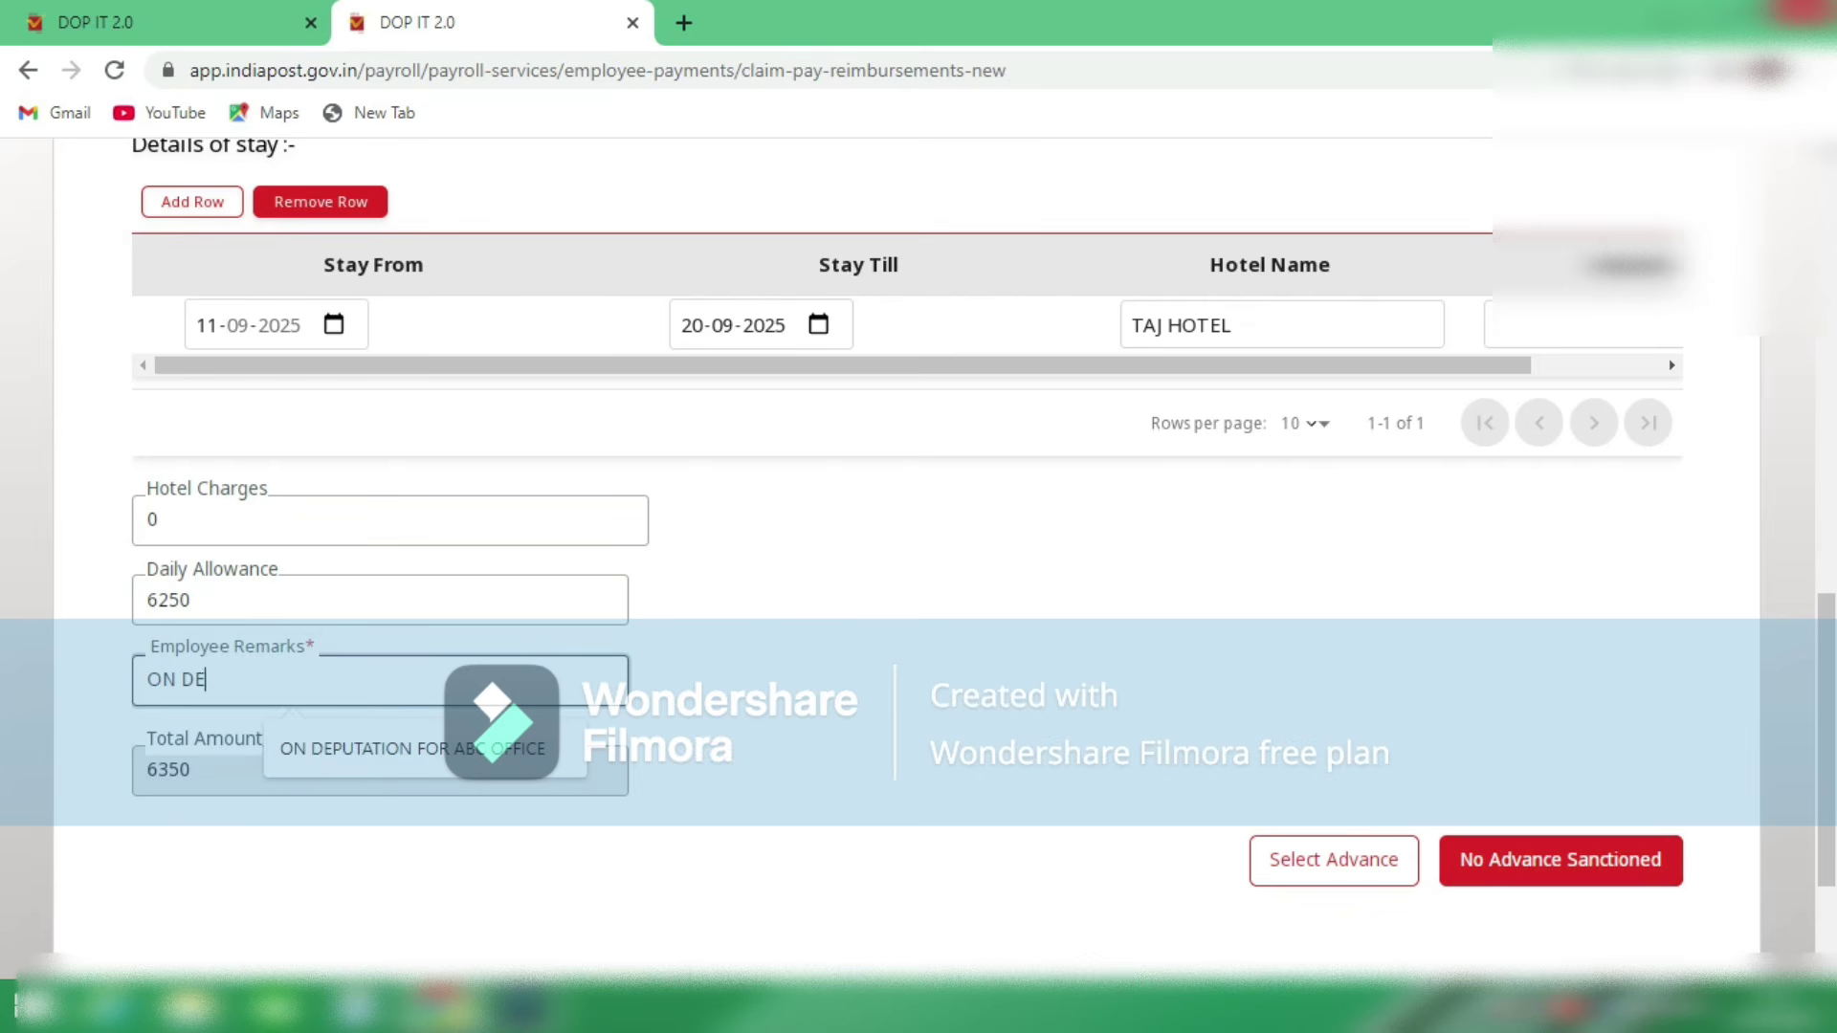
text(PUTATION FOR D G SO)
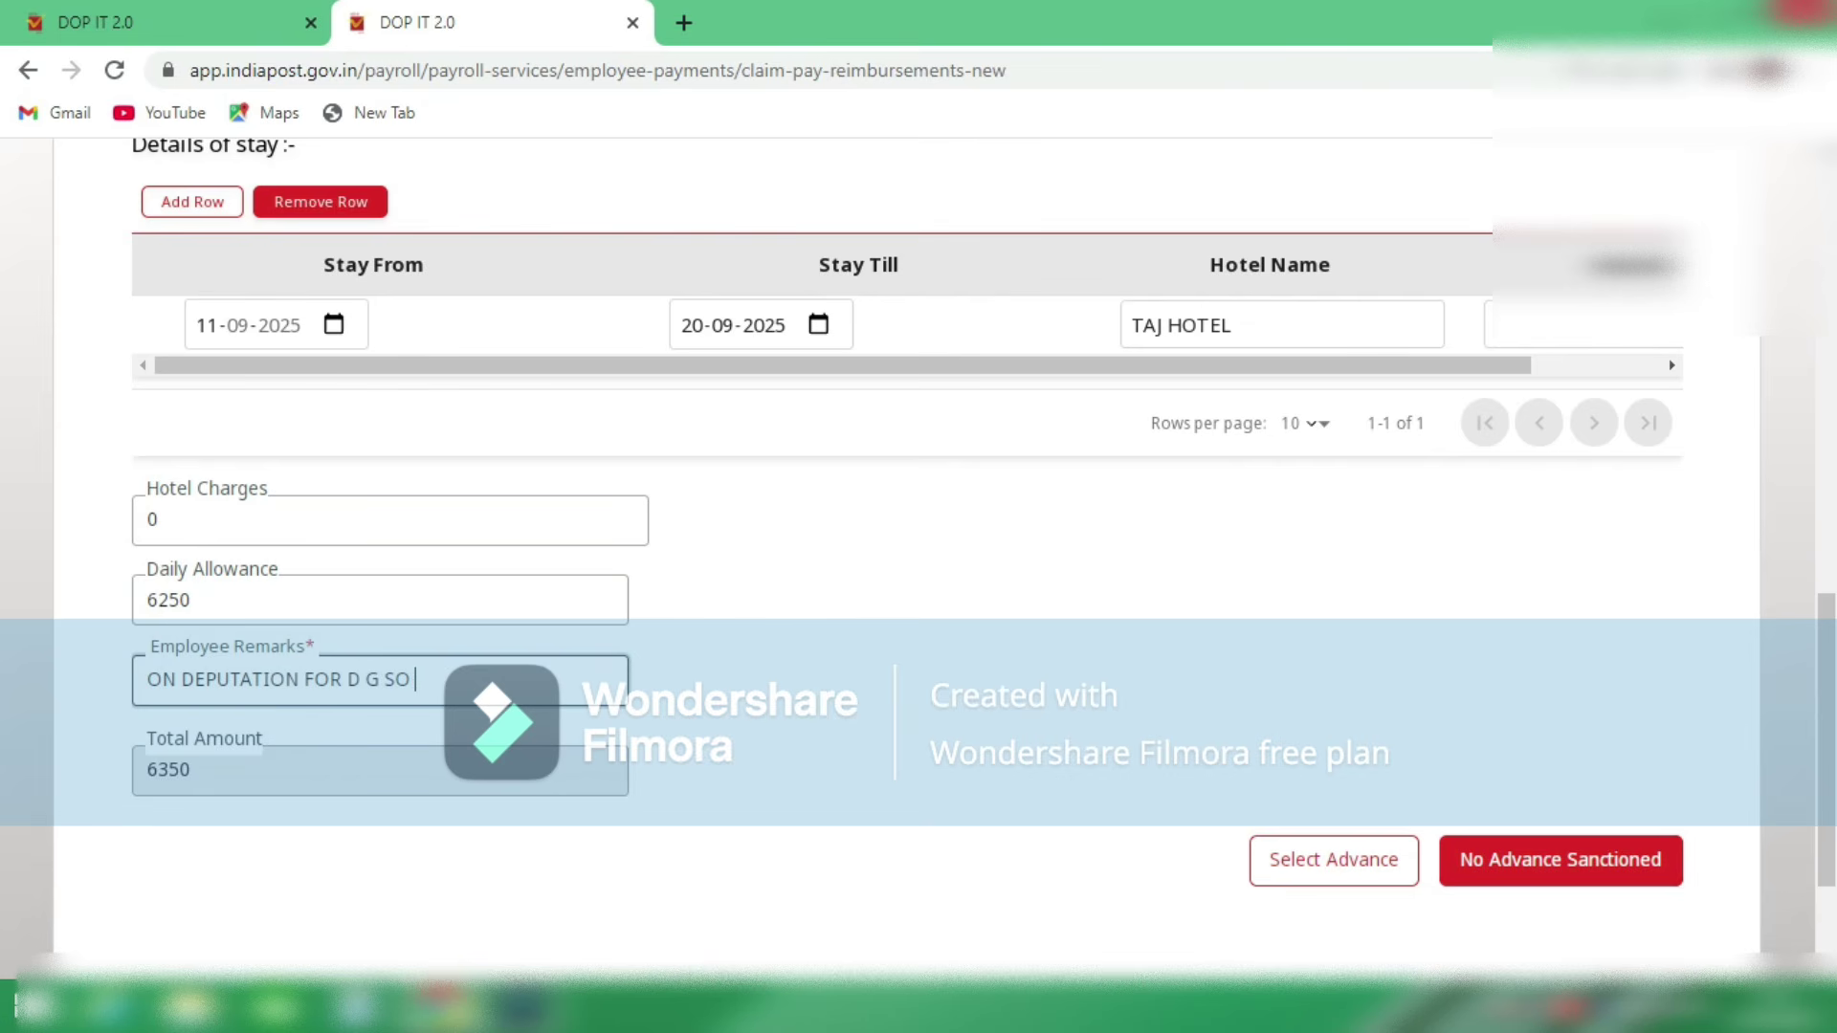
Step: Look up the advances available for the claim and mark it as No Advance Sanctioned
scroll(919, 555, down, 2)
scroll(919, 555, up, 6)
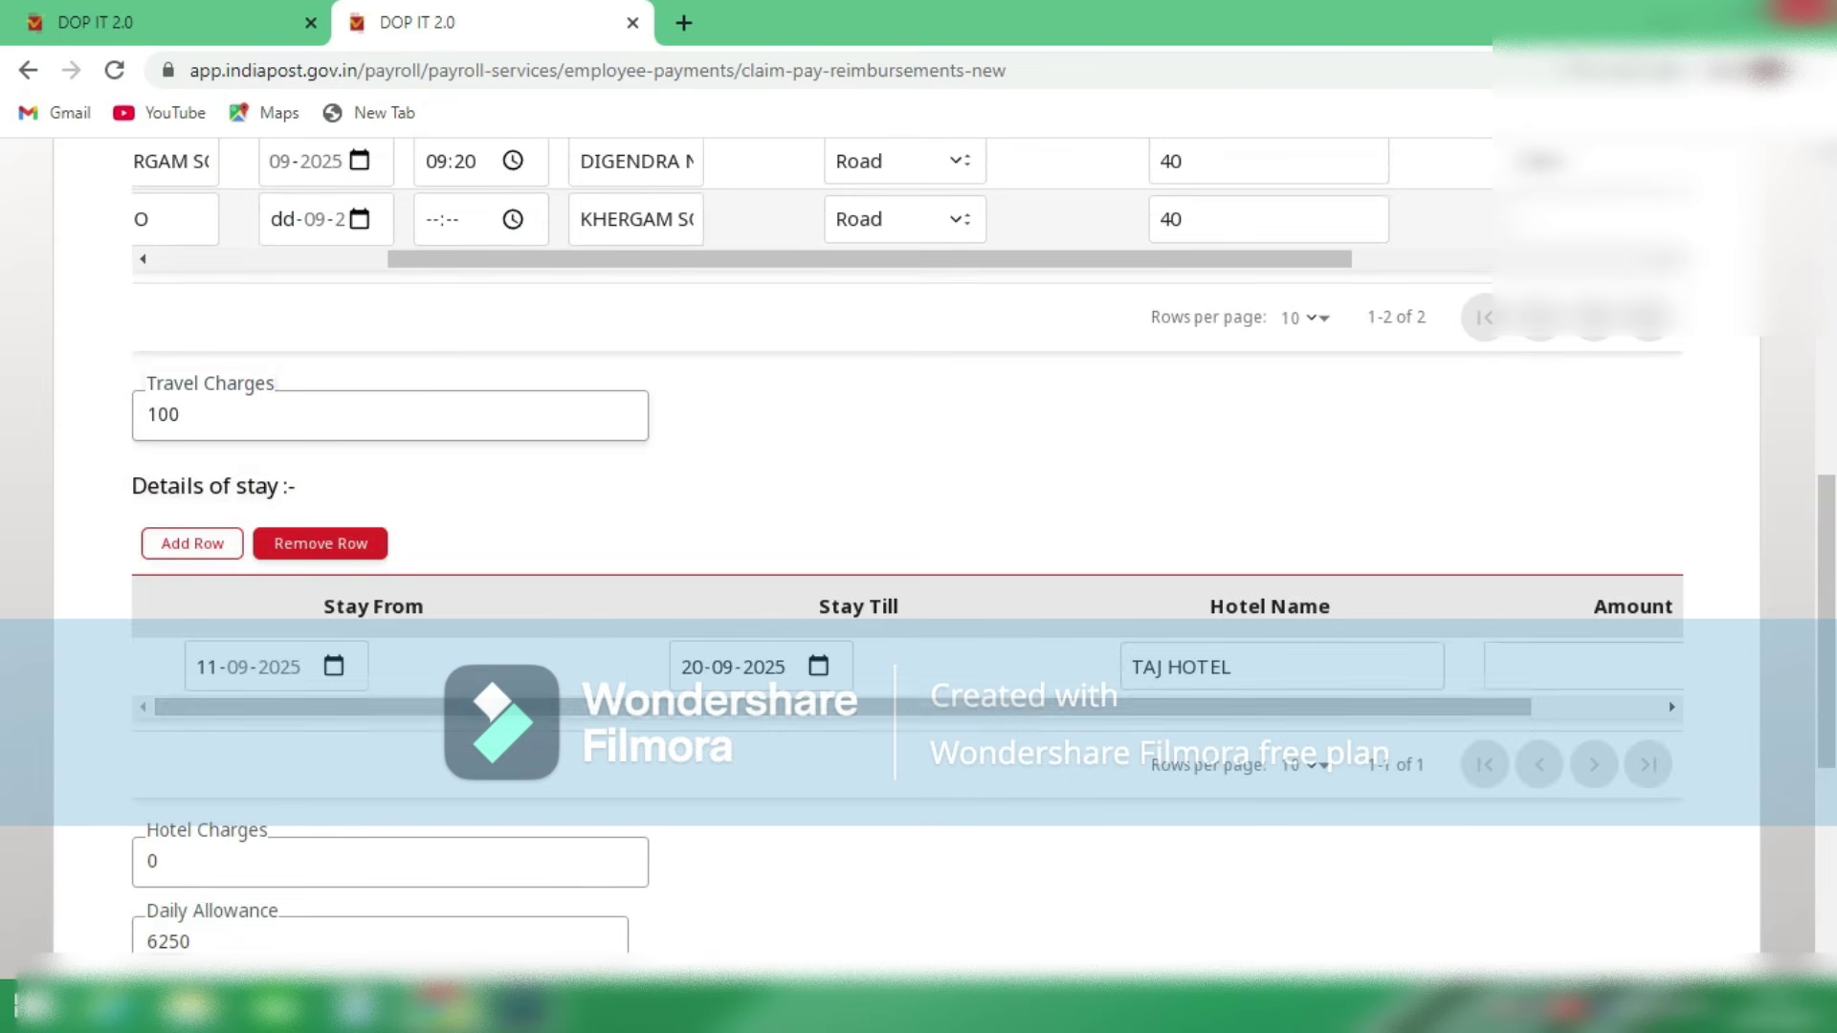
scroll(919, 555, down, 6)
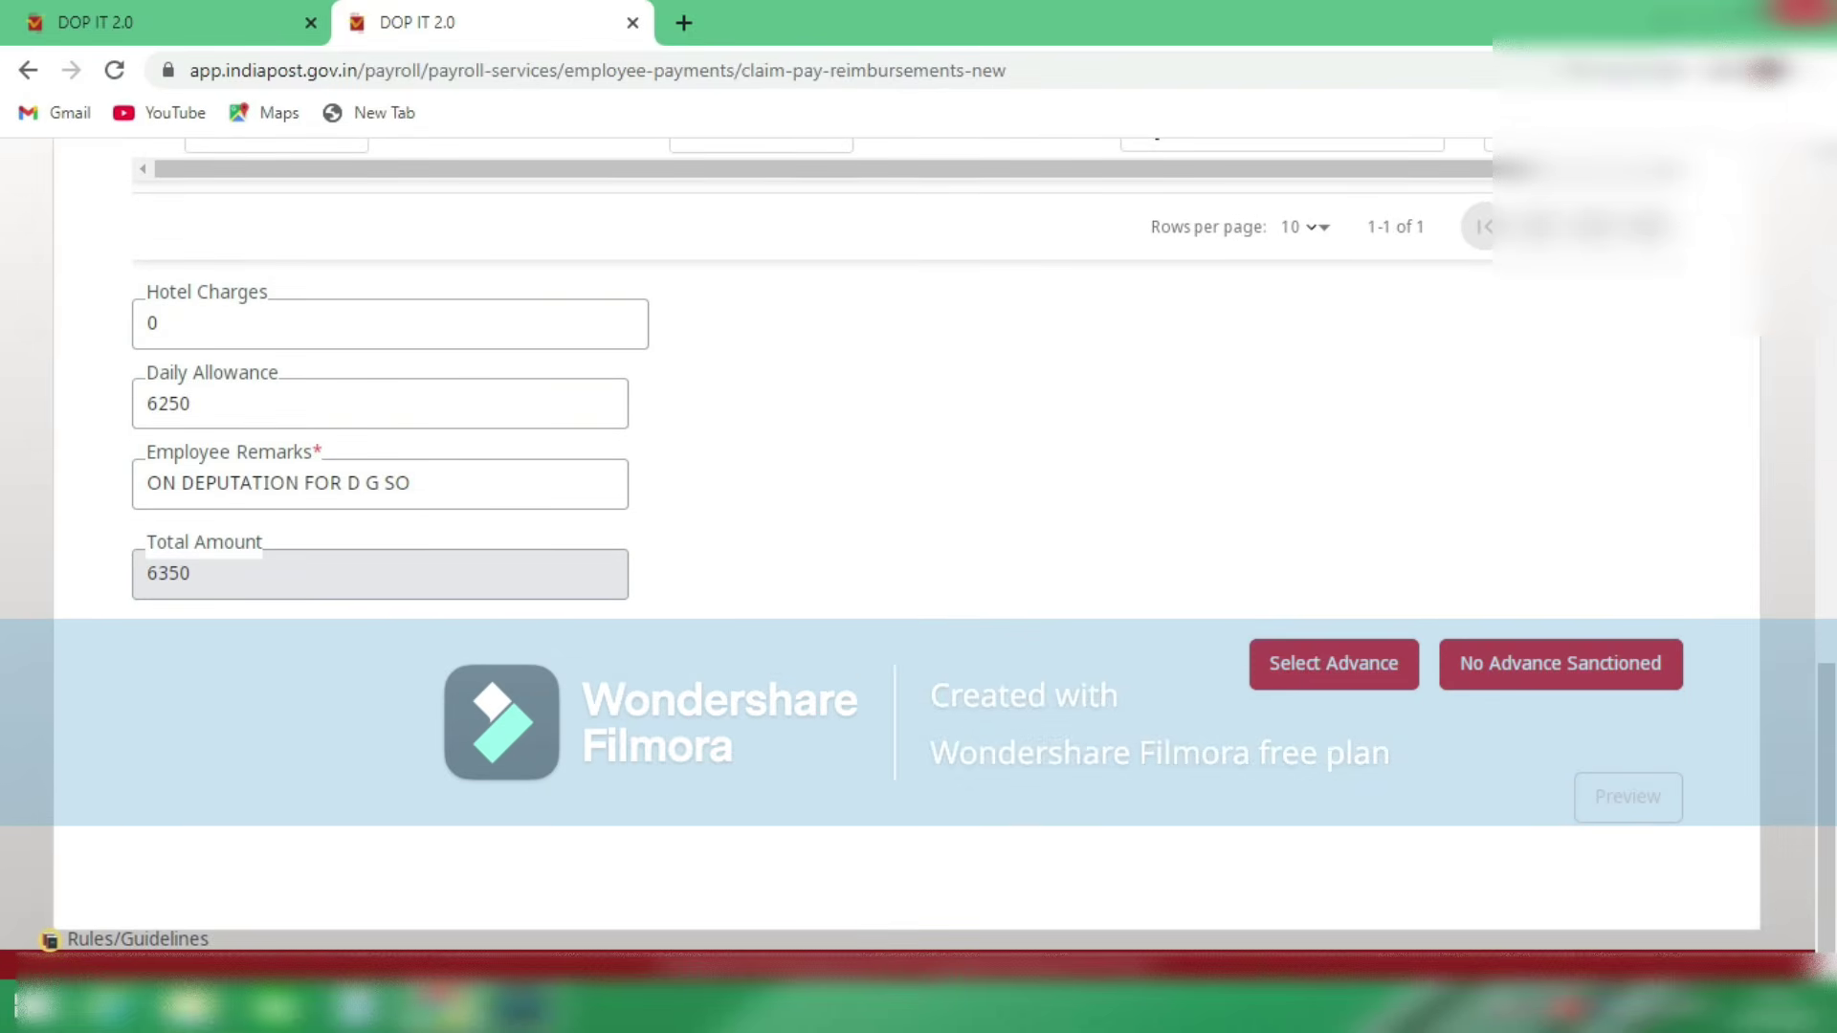
click(1333, 664)
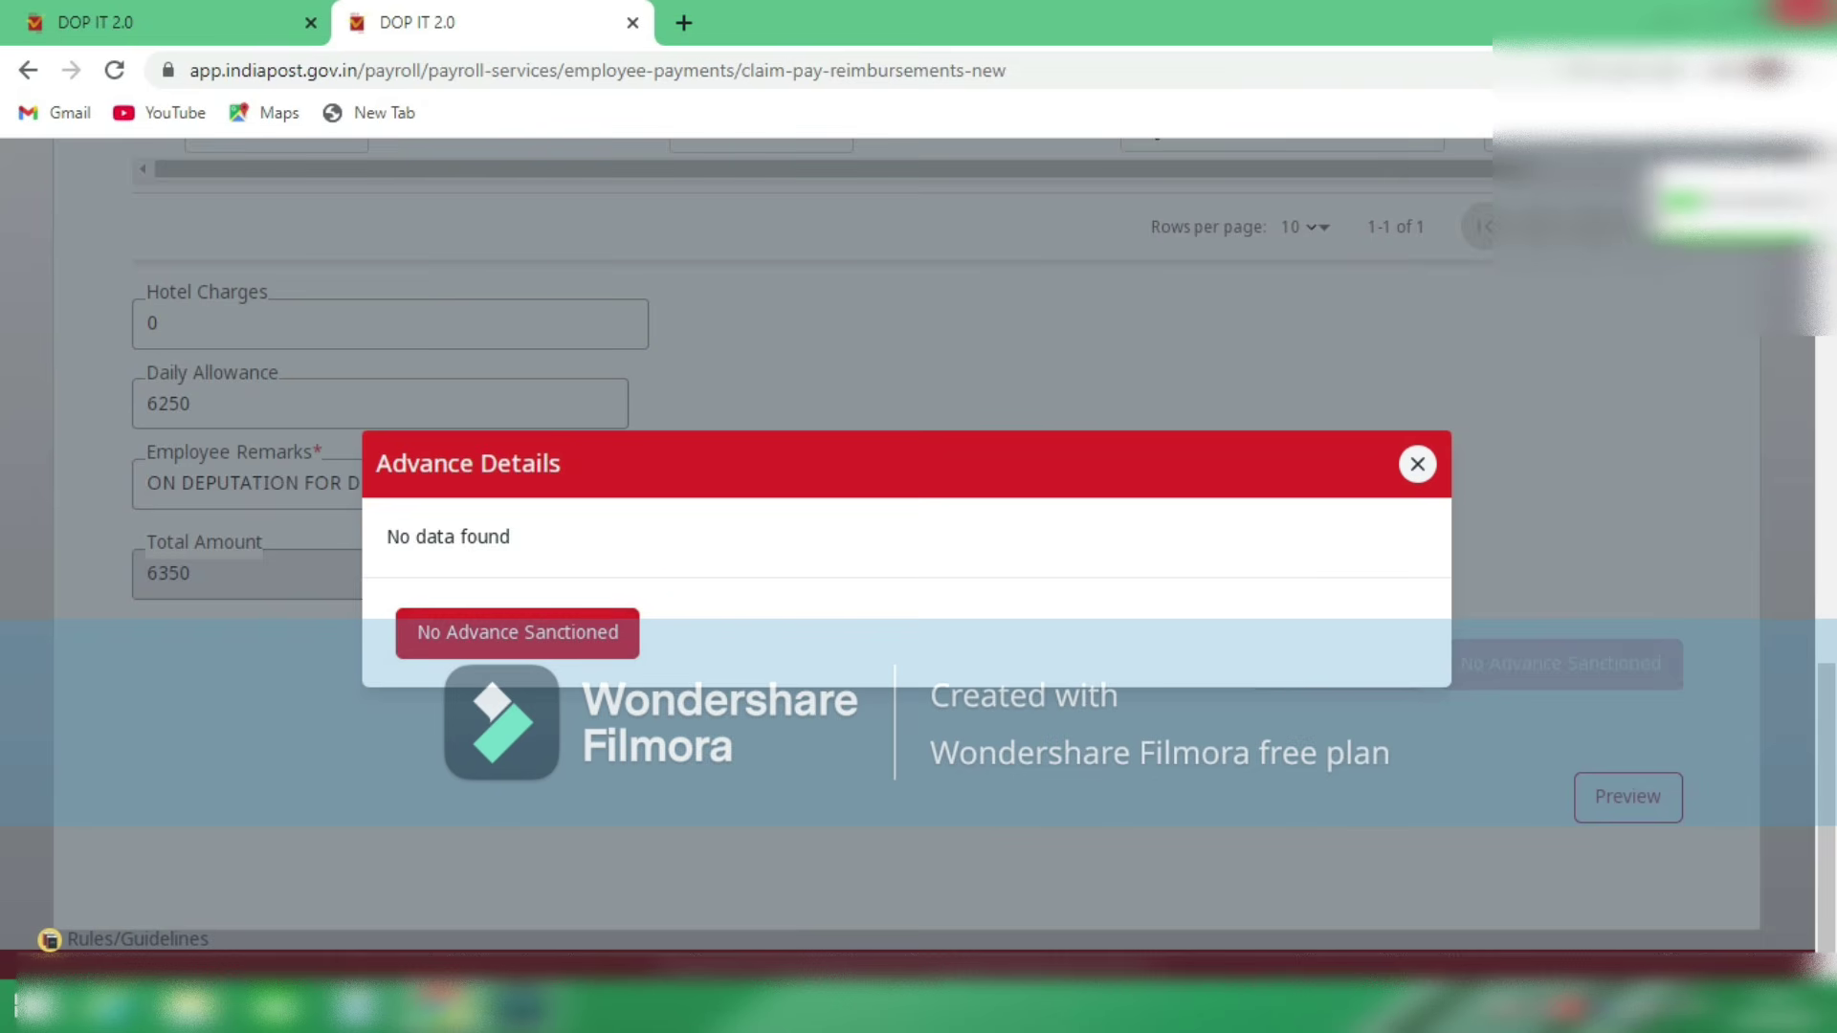
drag(427, 537, 510, 537)
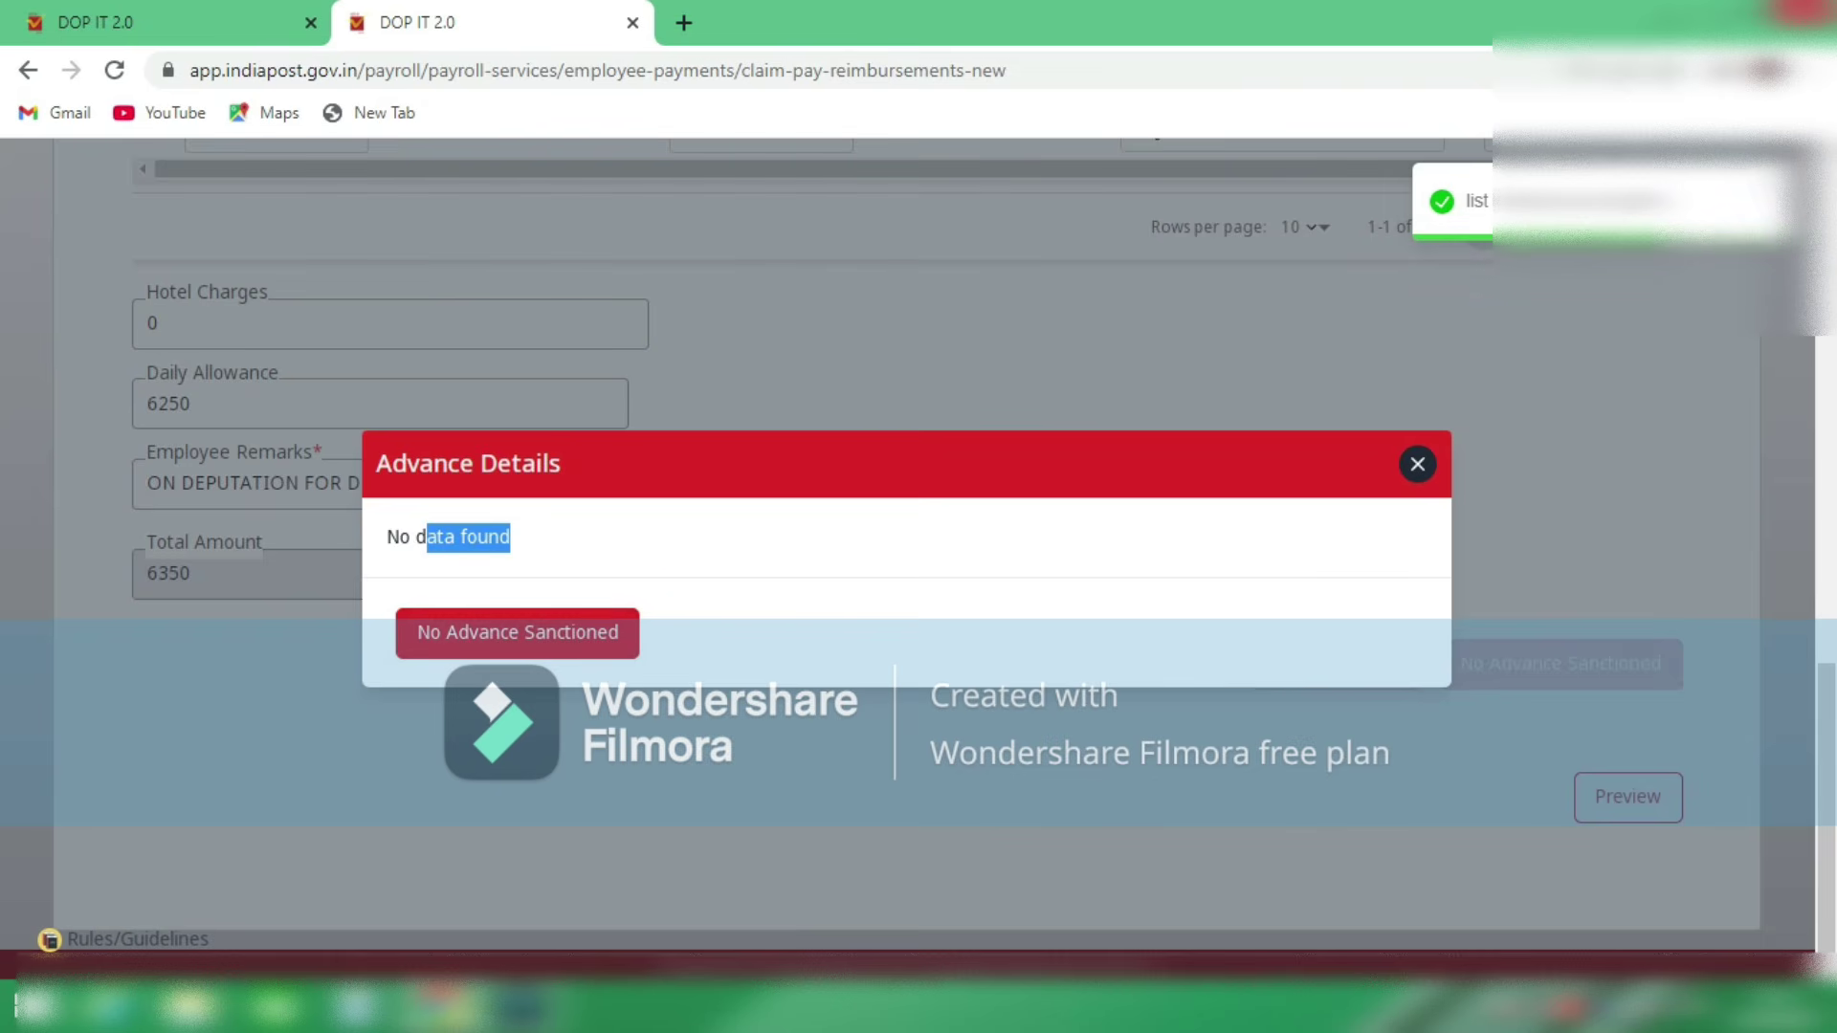
click(518, 632)
scroll(918, 479, down, 1)
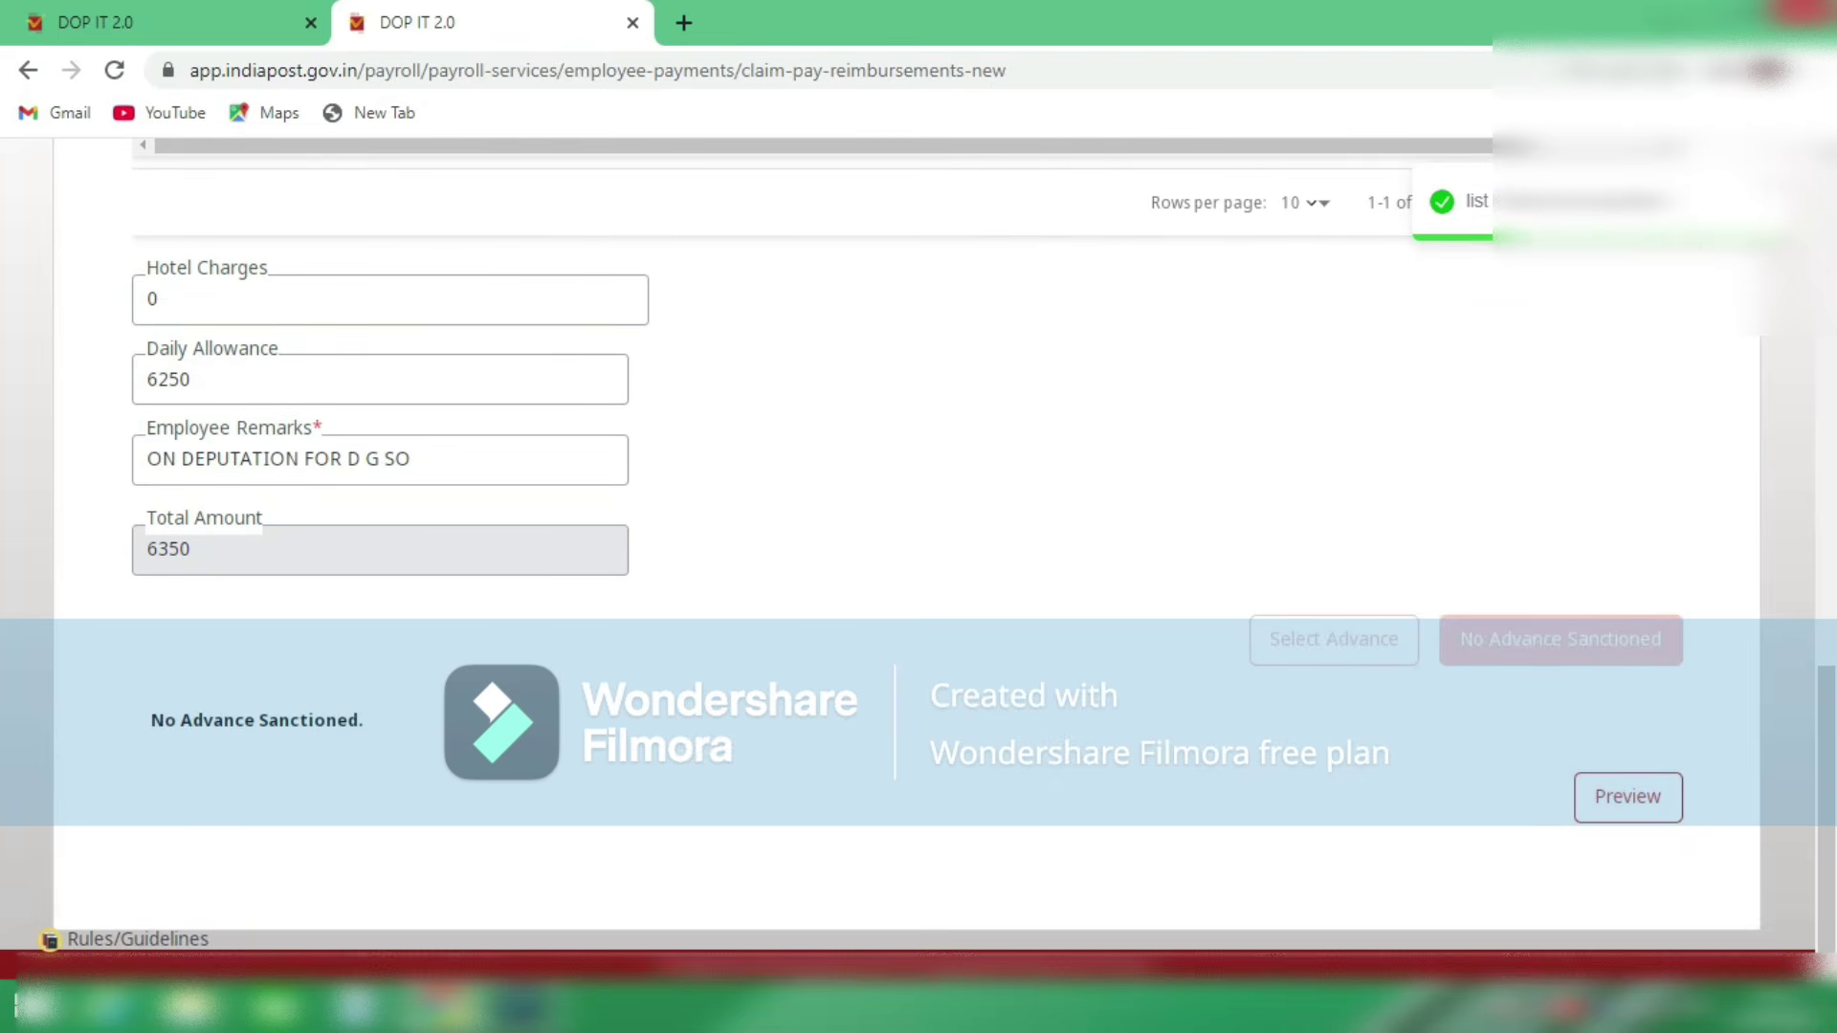
Step: Try to preview the claim and recheck the stay and journey rows for missing entries
click(1627, 797)
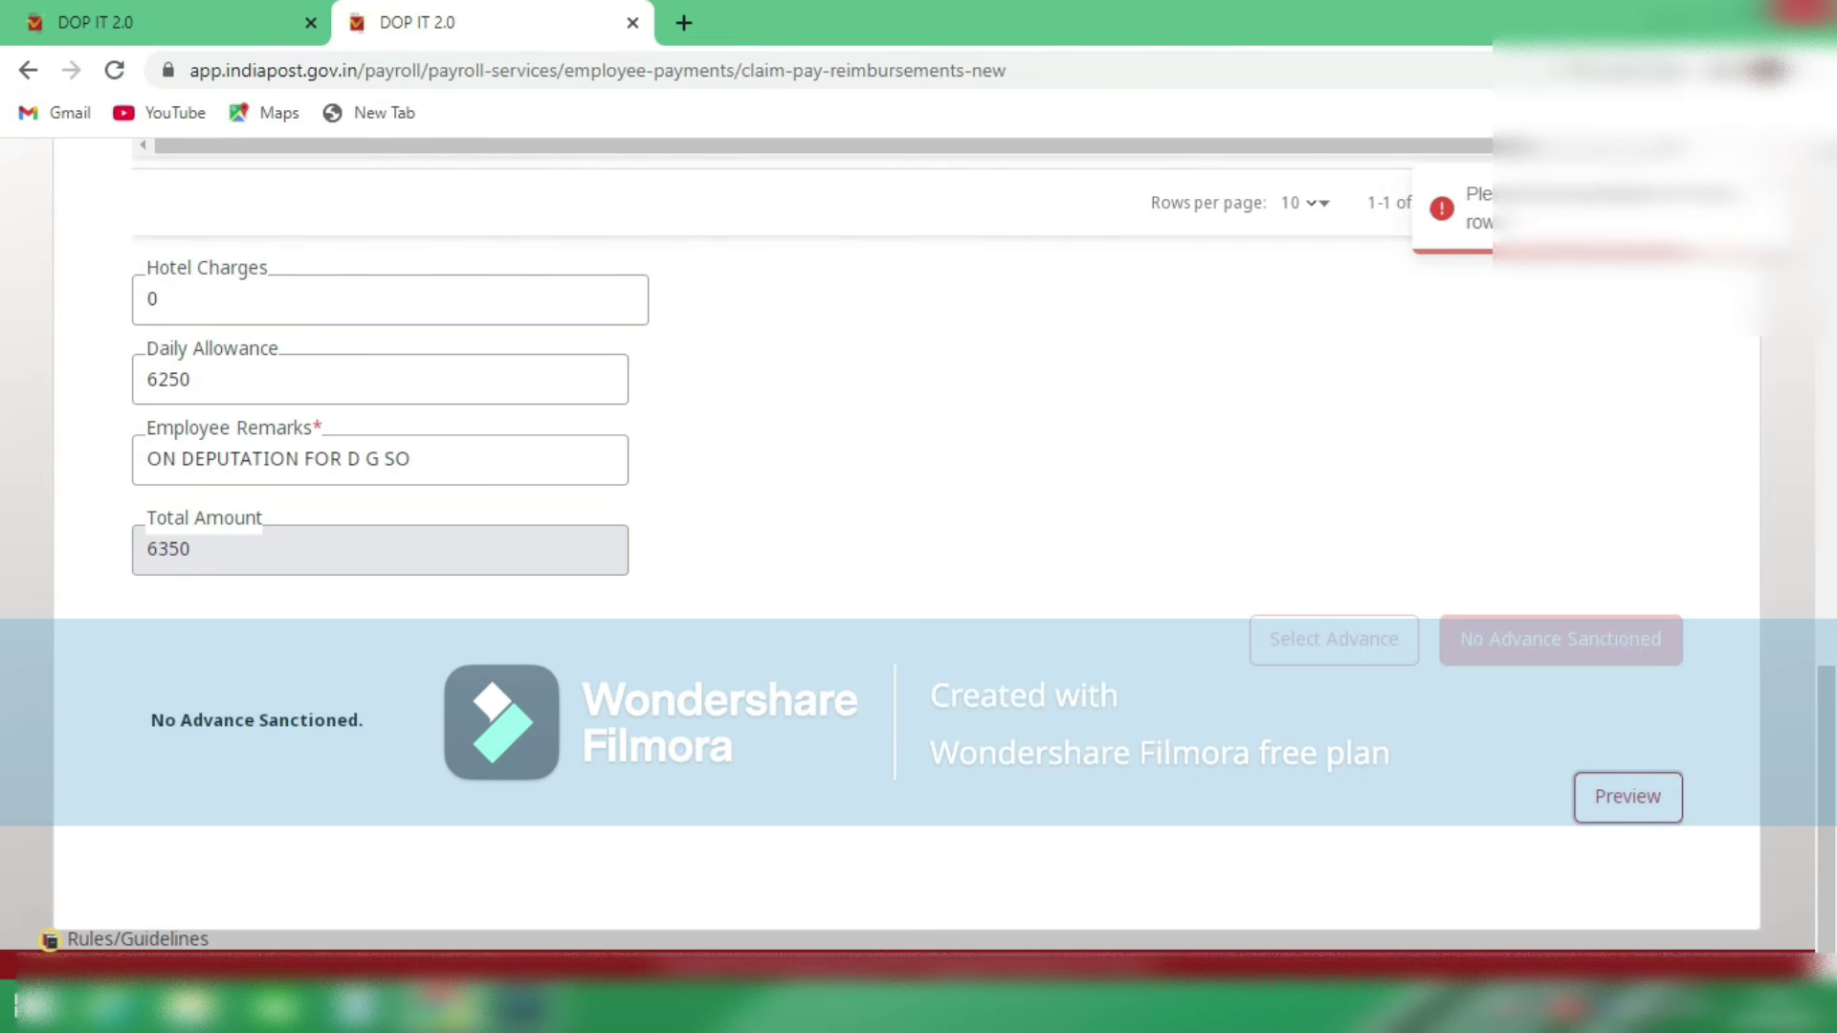
scroll(919, 479, up, 3)
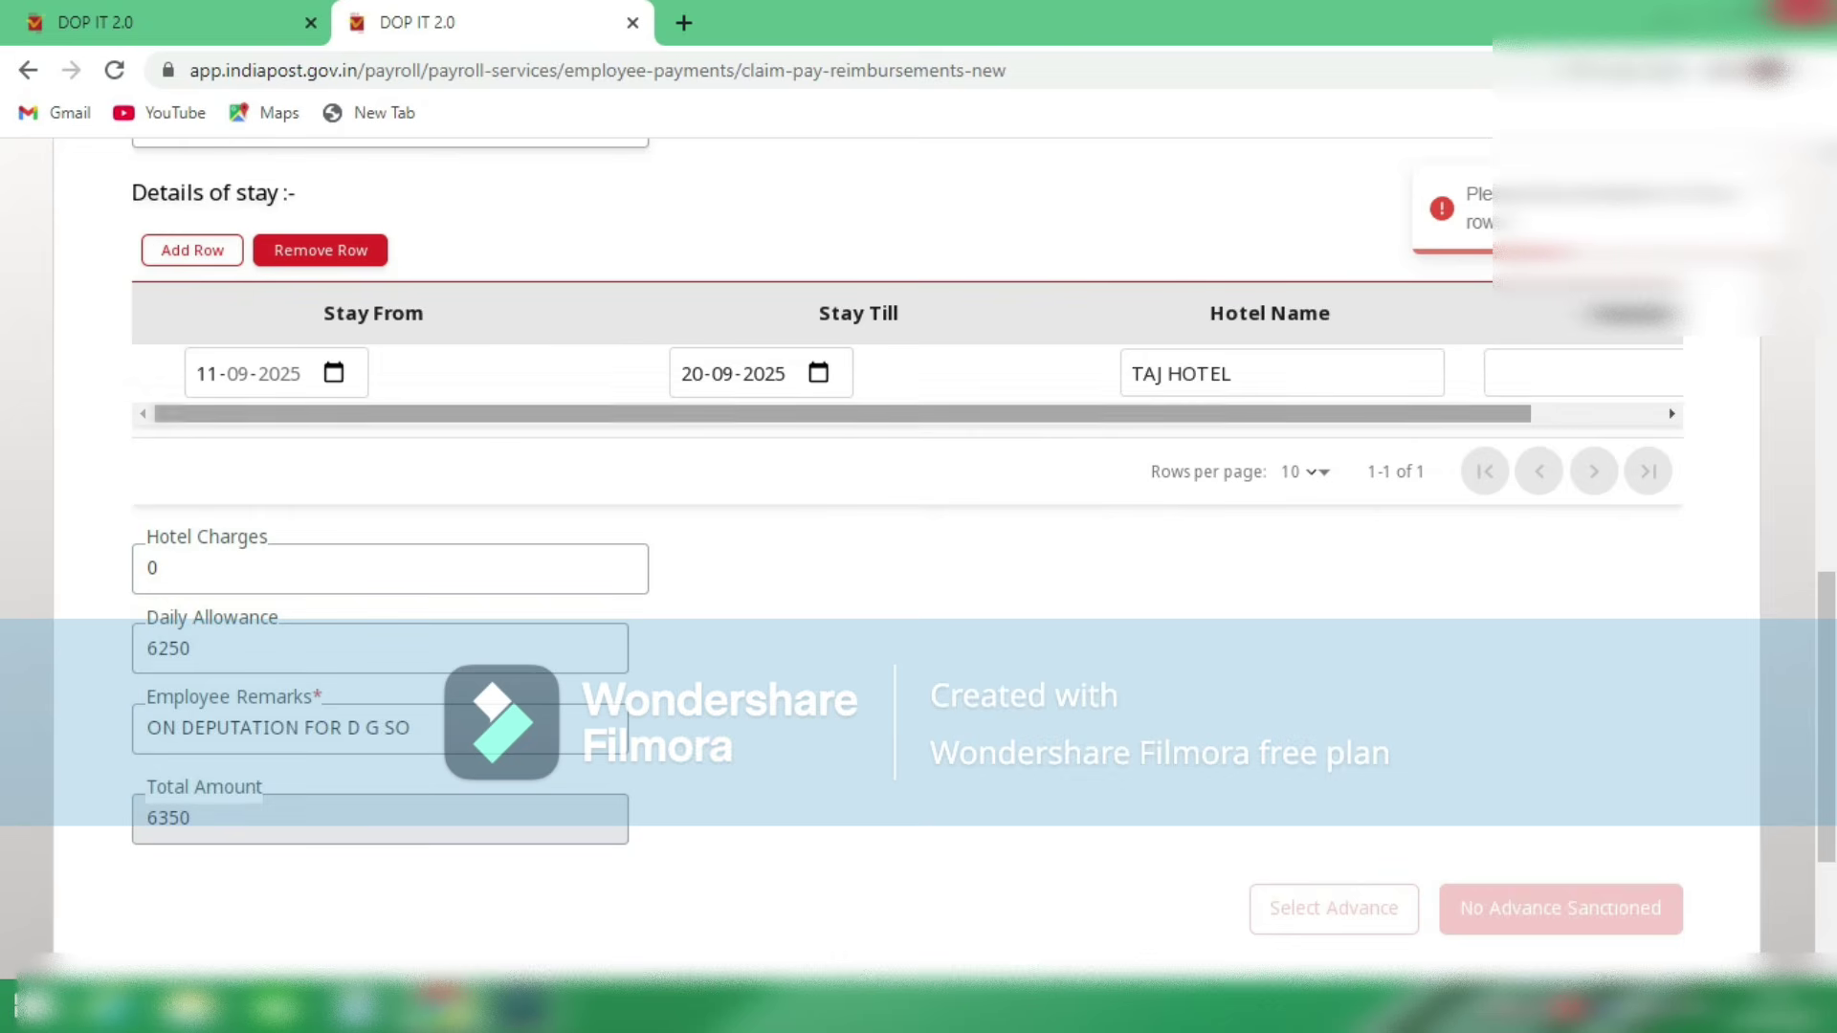
scroll(919, 478, up, 4)
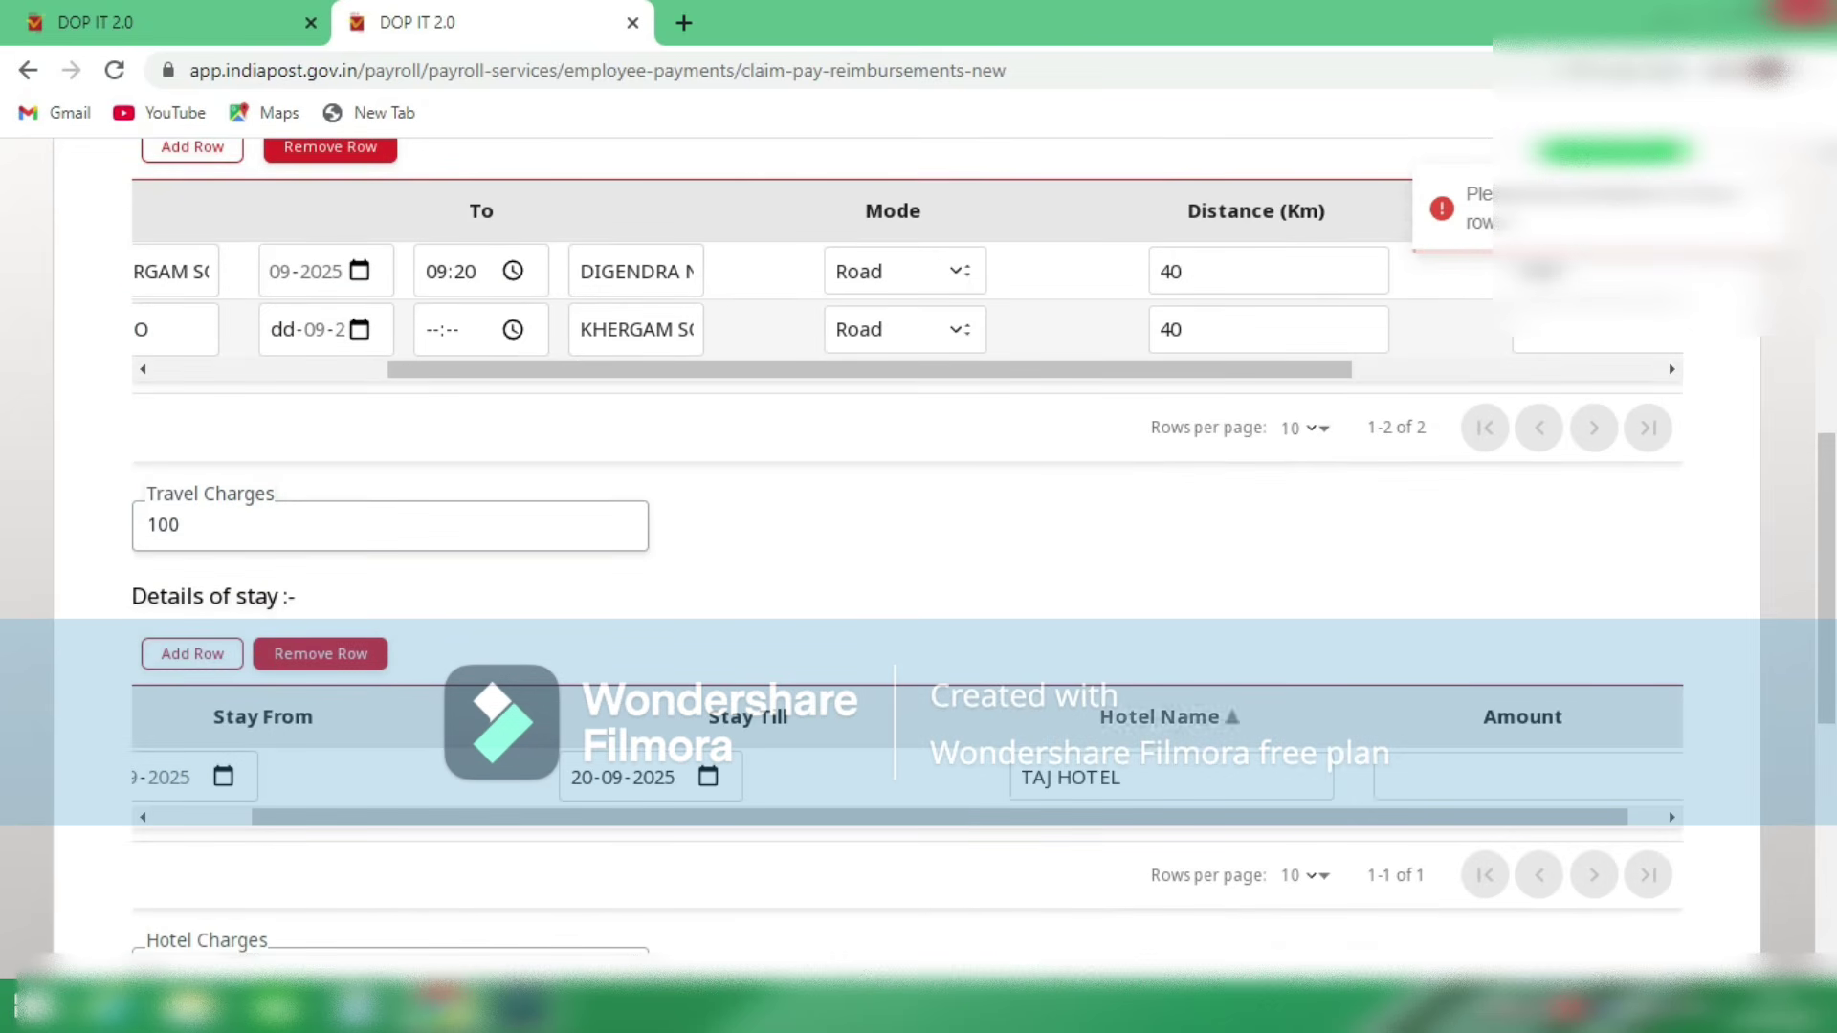
drag(1149, 817, 1051, 818)
scroll(1052, 669, up, 1)
scroll(919, 574, up, 3)
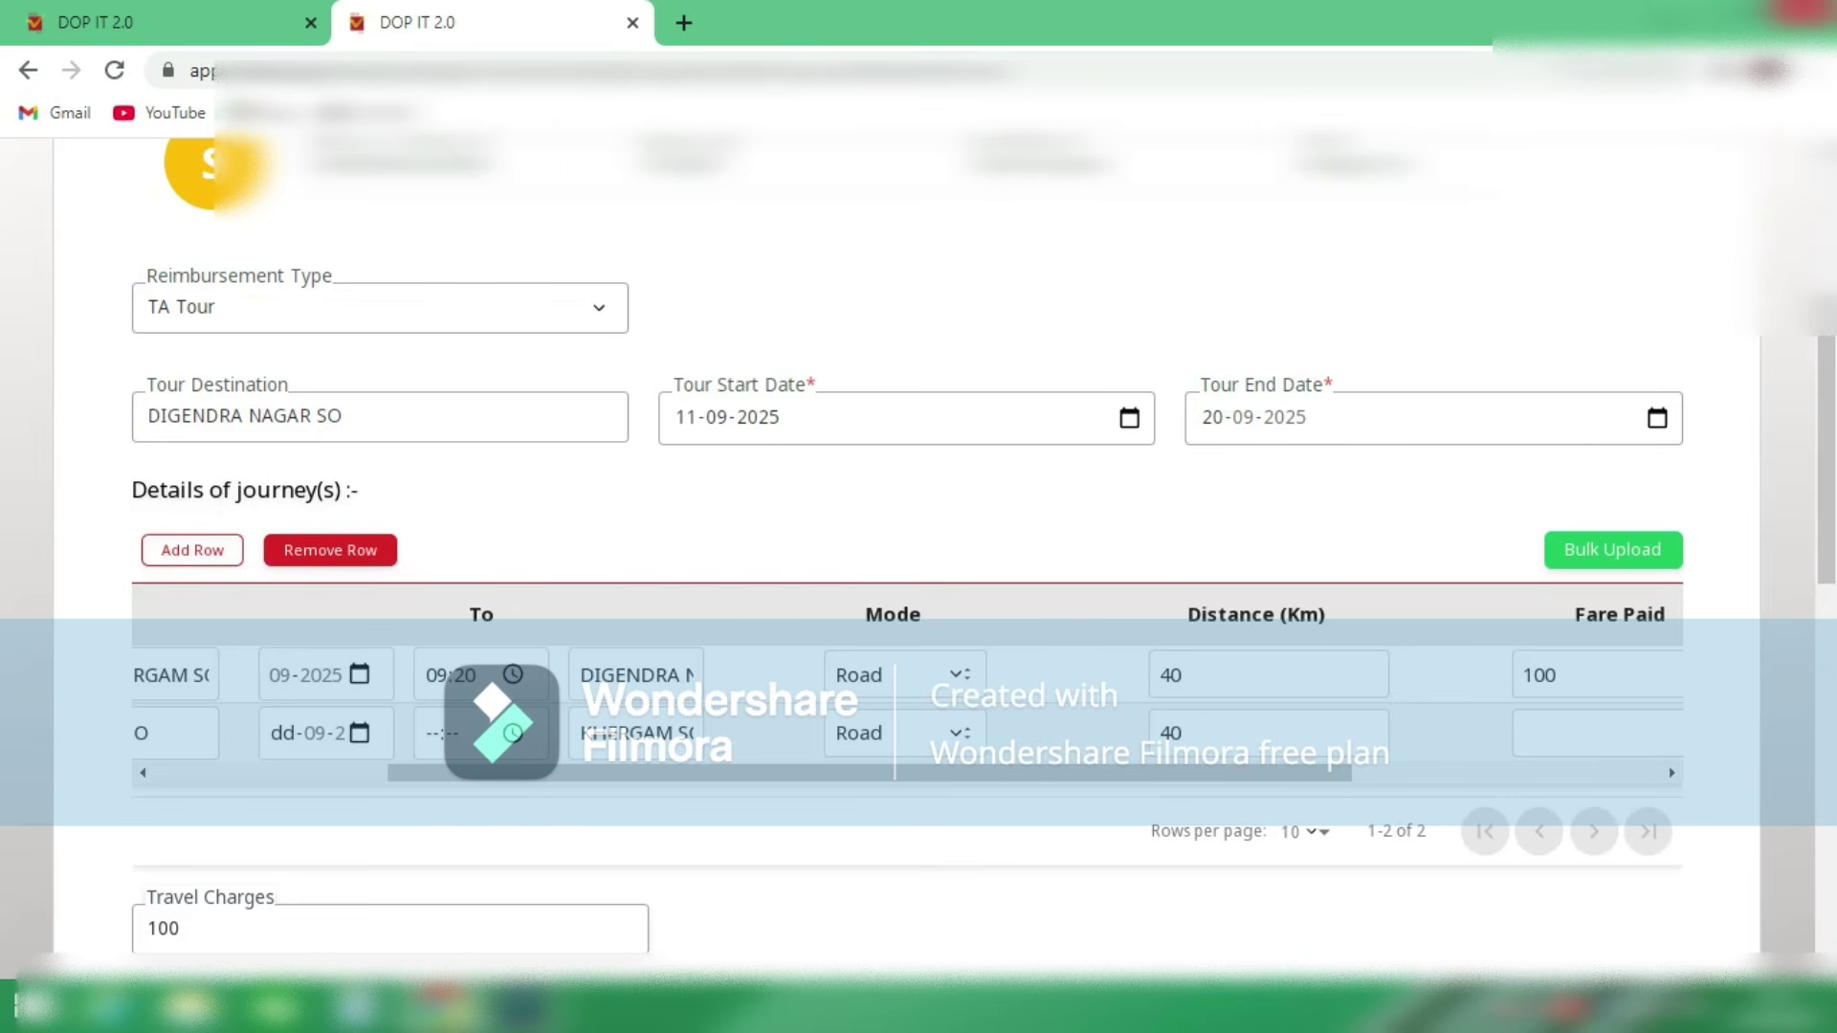
drag(869, 773, 638, 774)
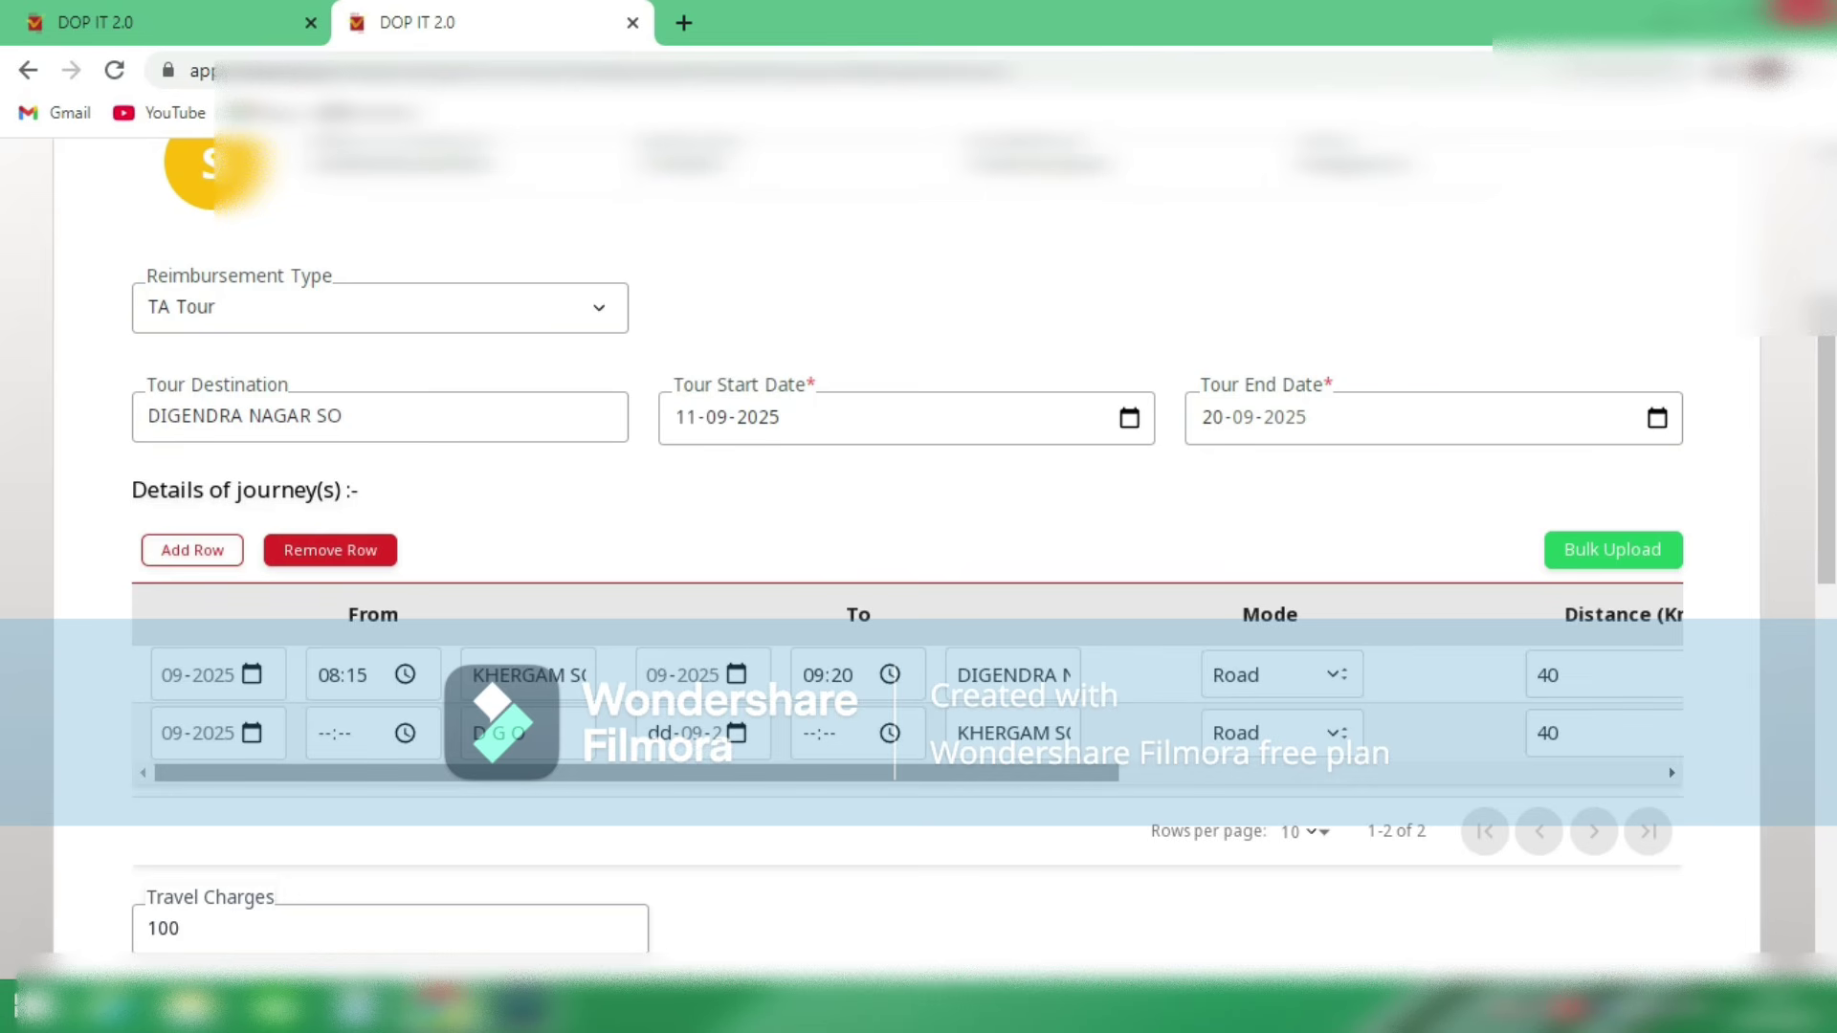
scroll(919, 574, down, 1)
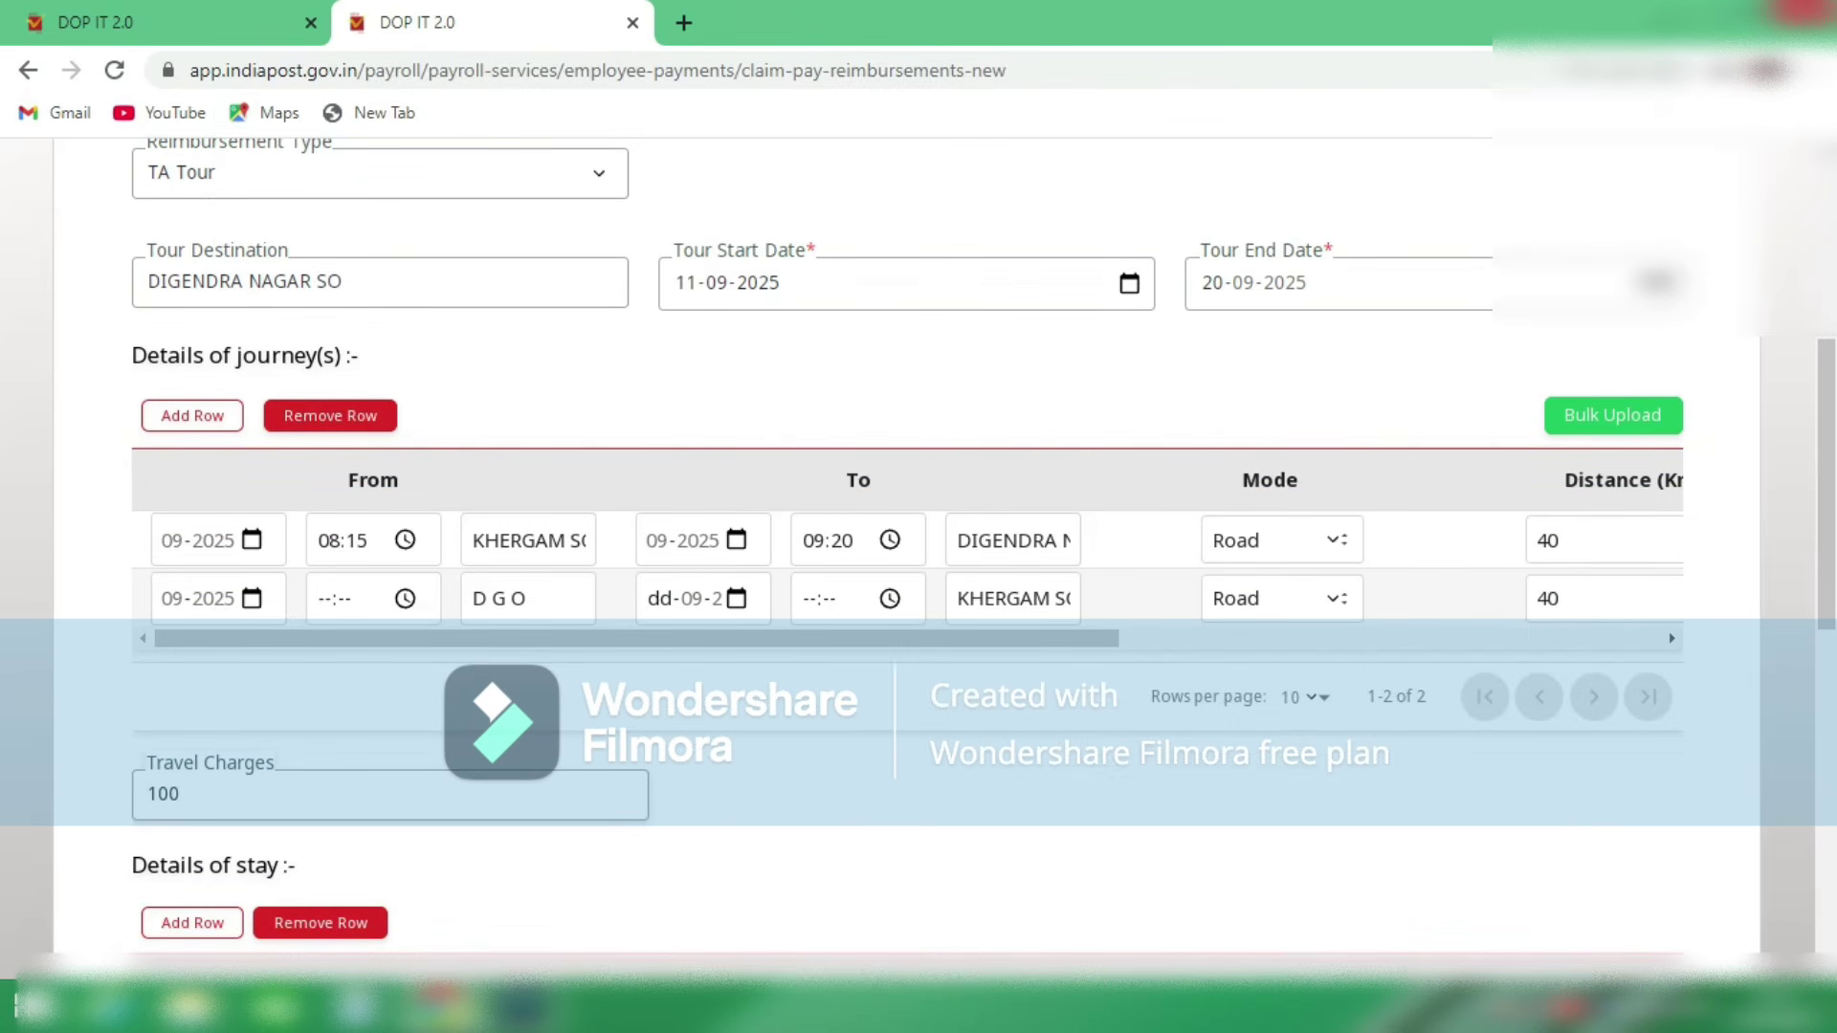
Step: Add a journey row, and remove it together with the incomplete D G O to KHERGAM SO row
click(193, 415)
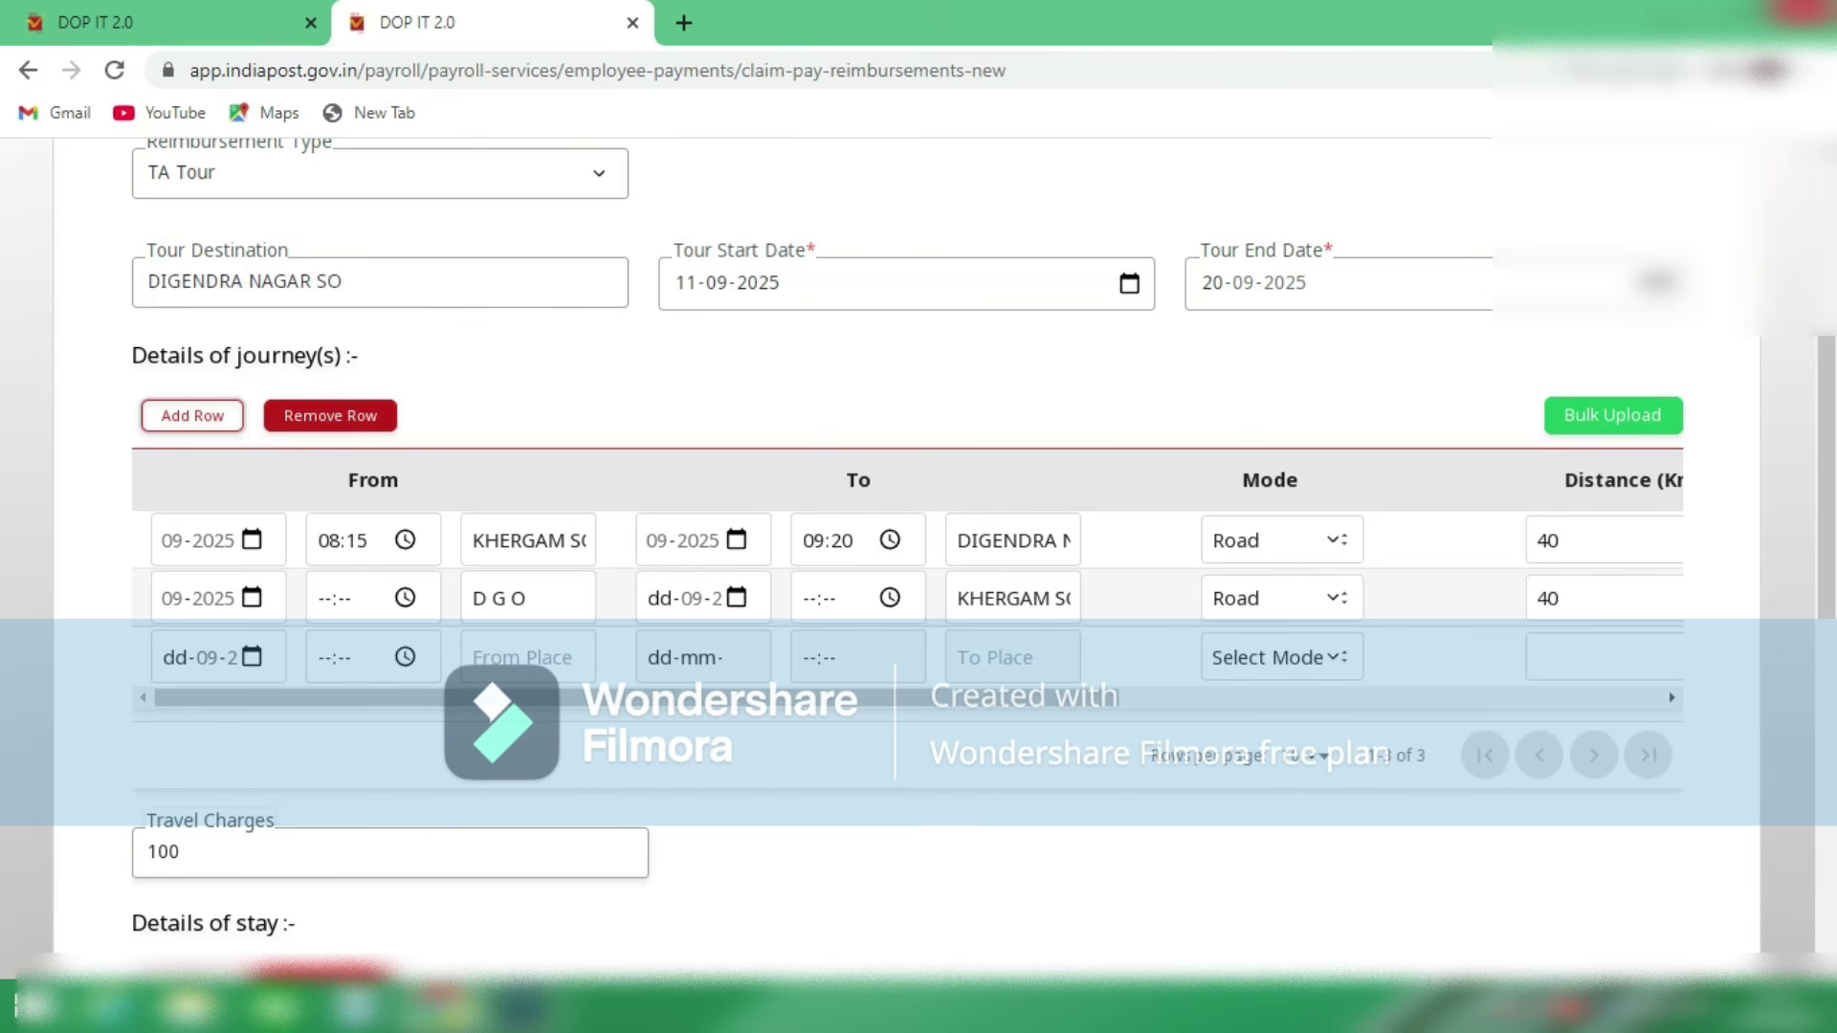
click(387, 418)
click(388, 417)
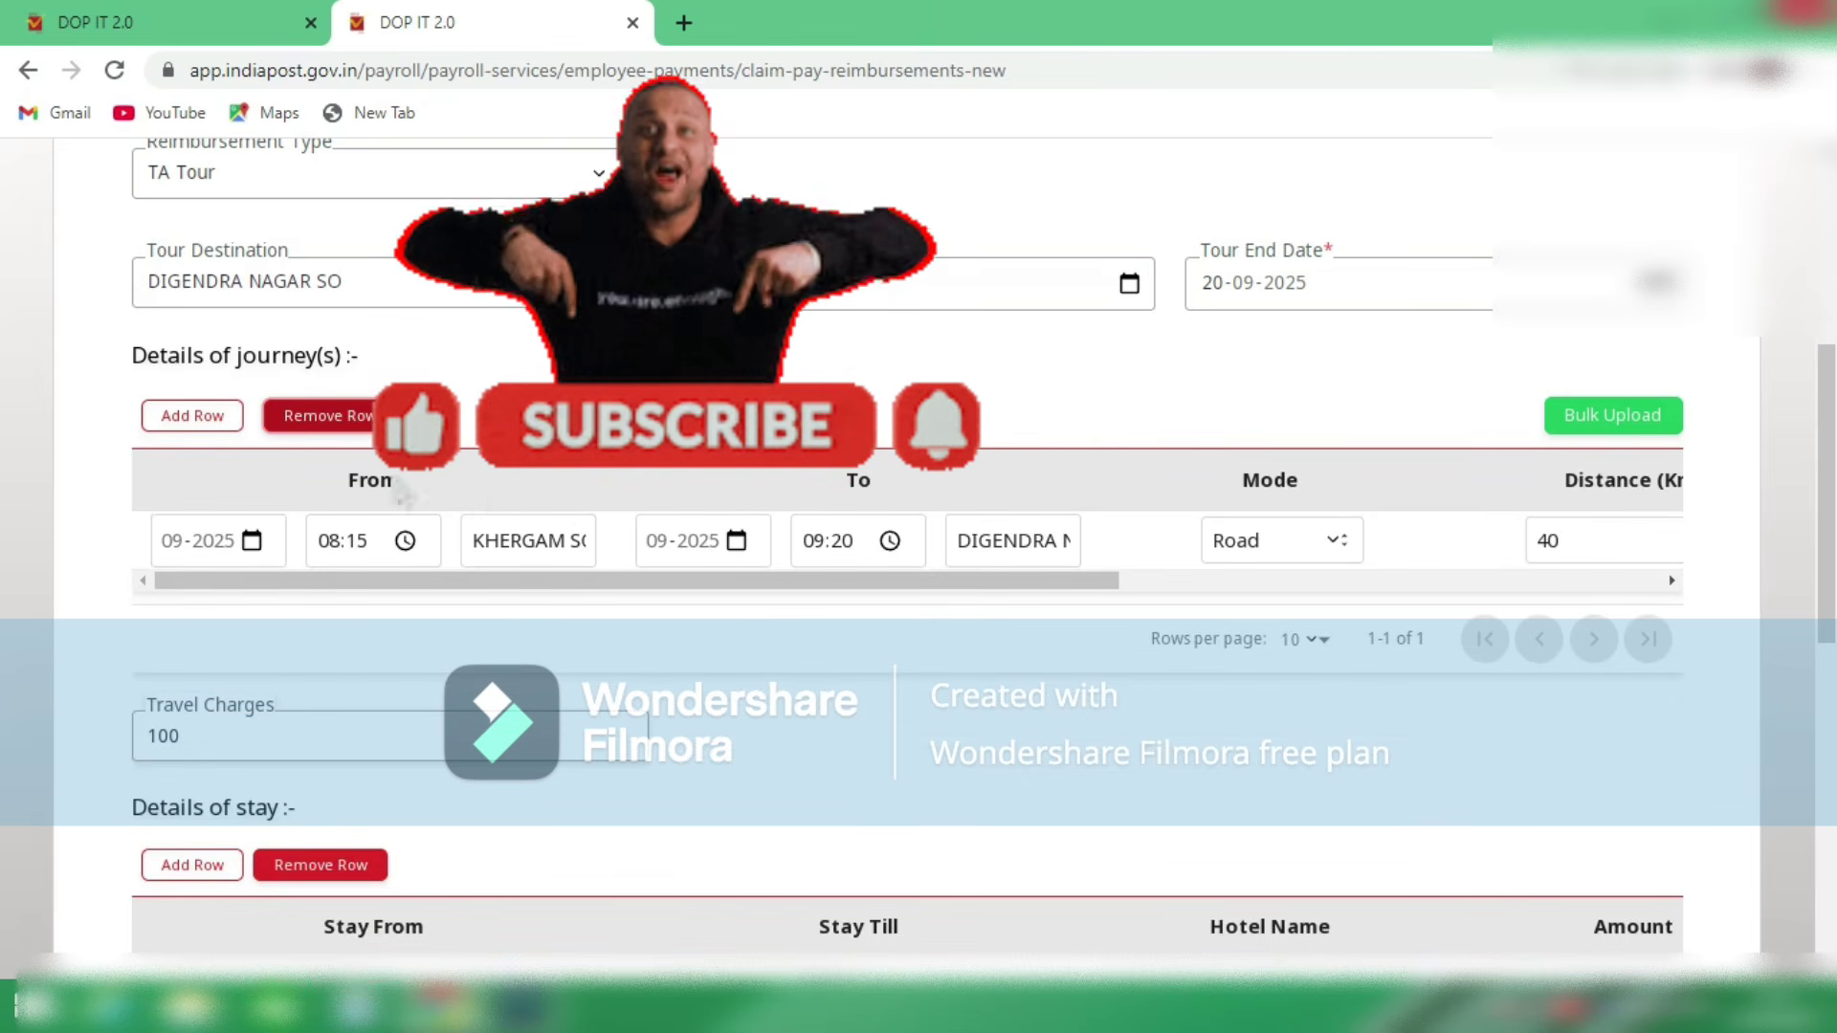
Step: Preview the TA Tour claim and examine its tour dates, journey rows, stay details and claim totals
scroll(928, 479, down, 8)
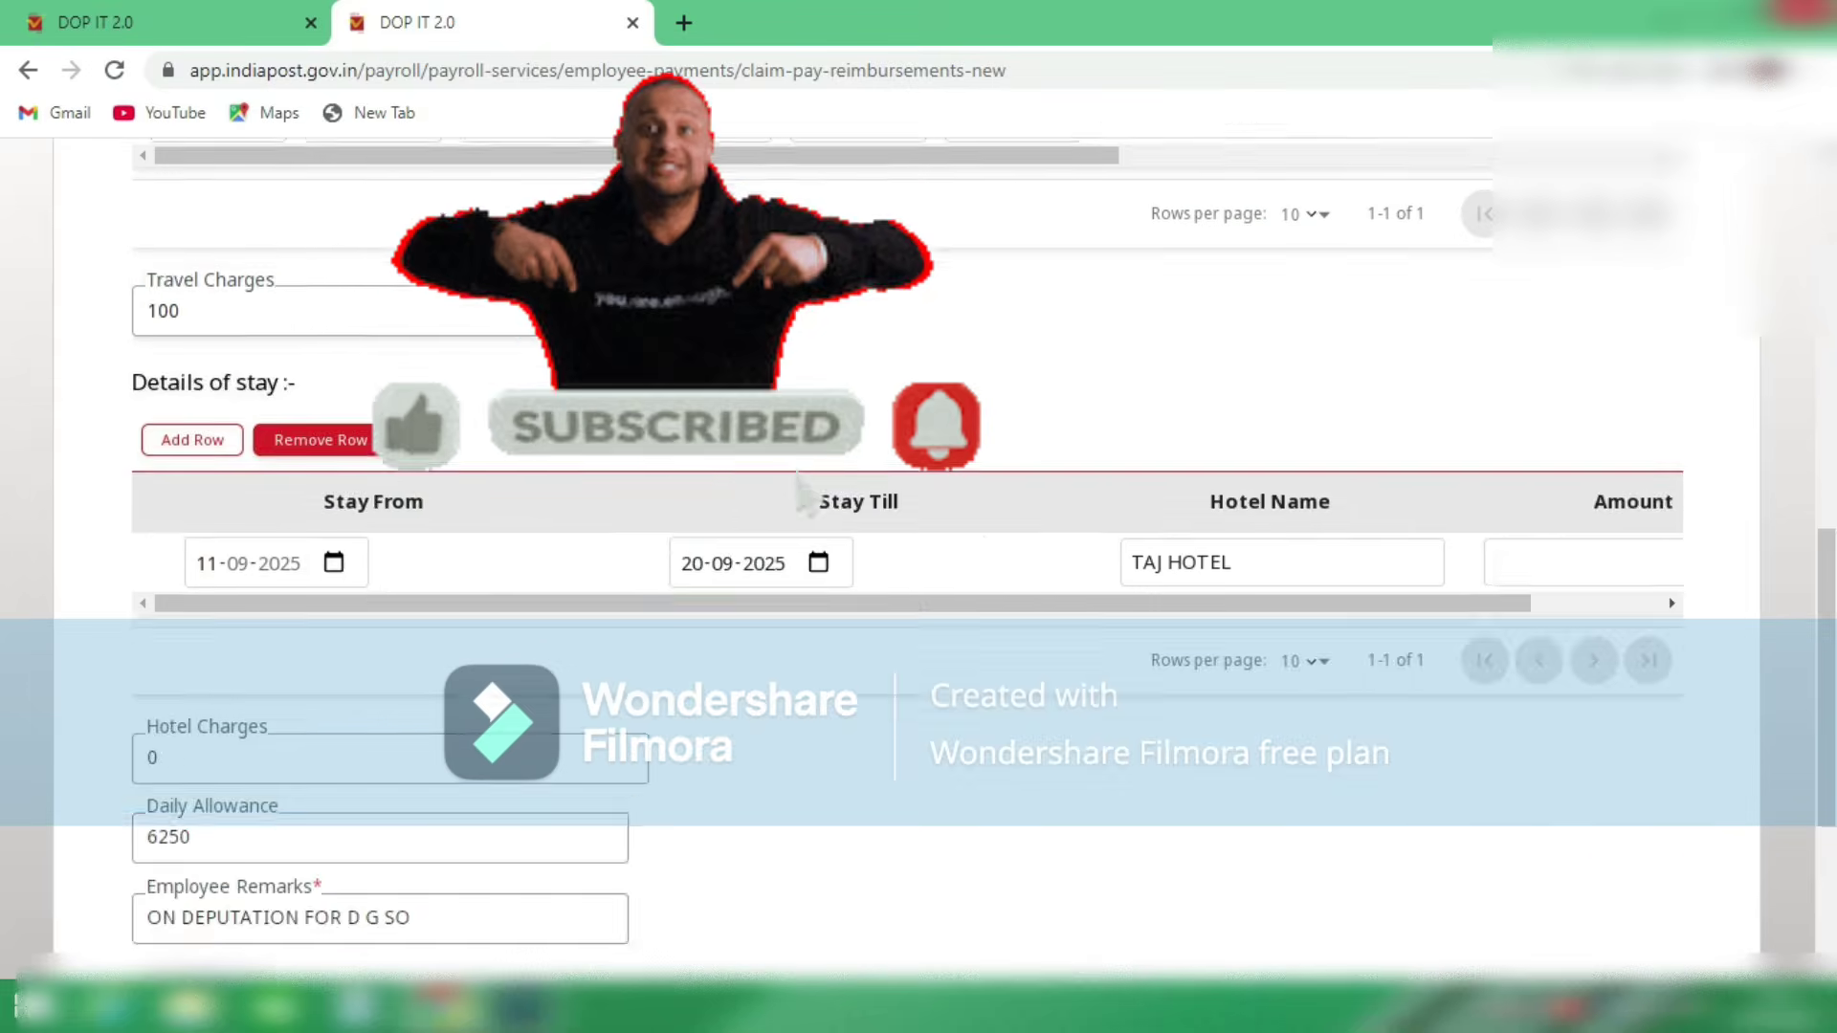
click(1628, 873)
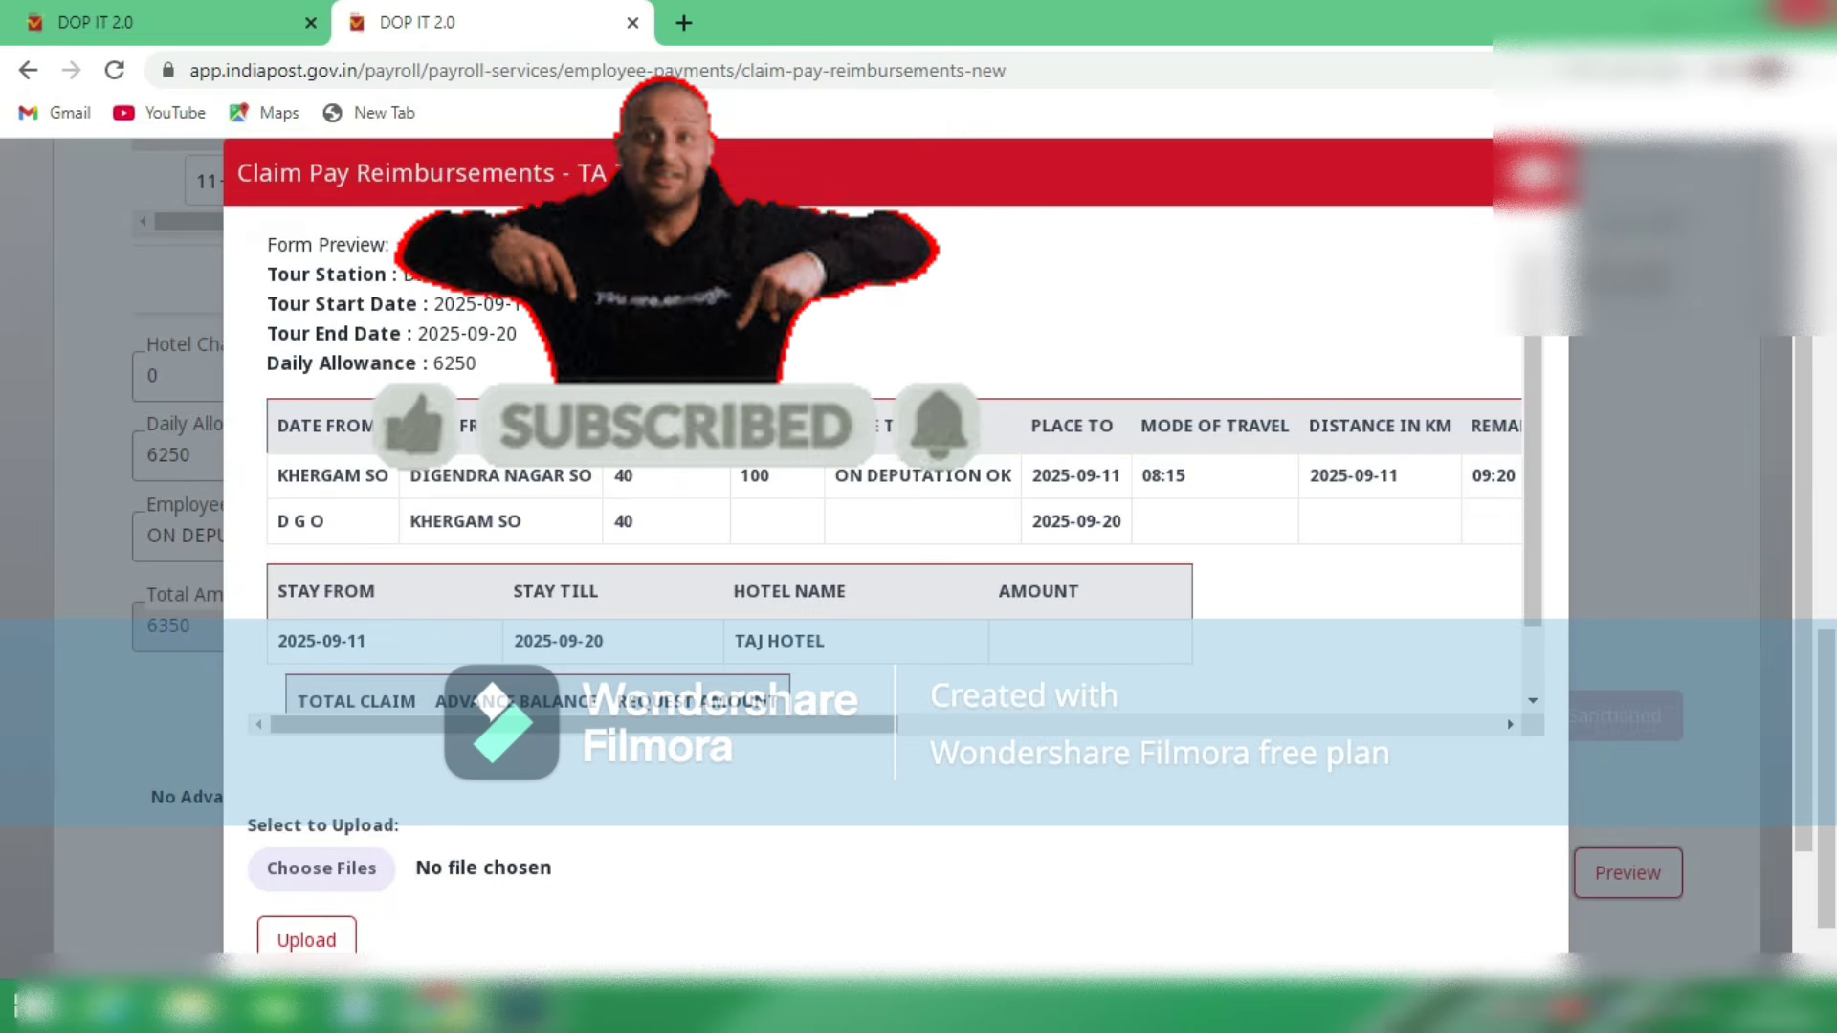
mouse_move(583, 725)
mouse_down()
mouse_move(630, 724)
mouse_move(584, 725)
mouse_up()
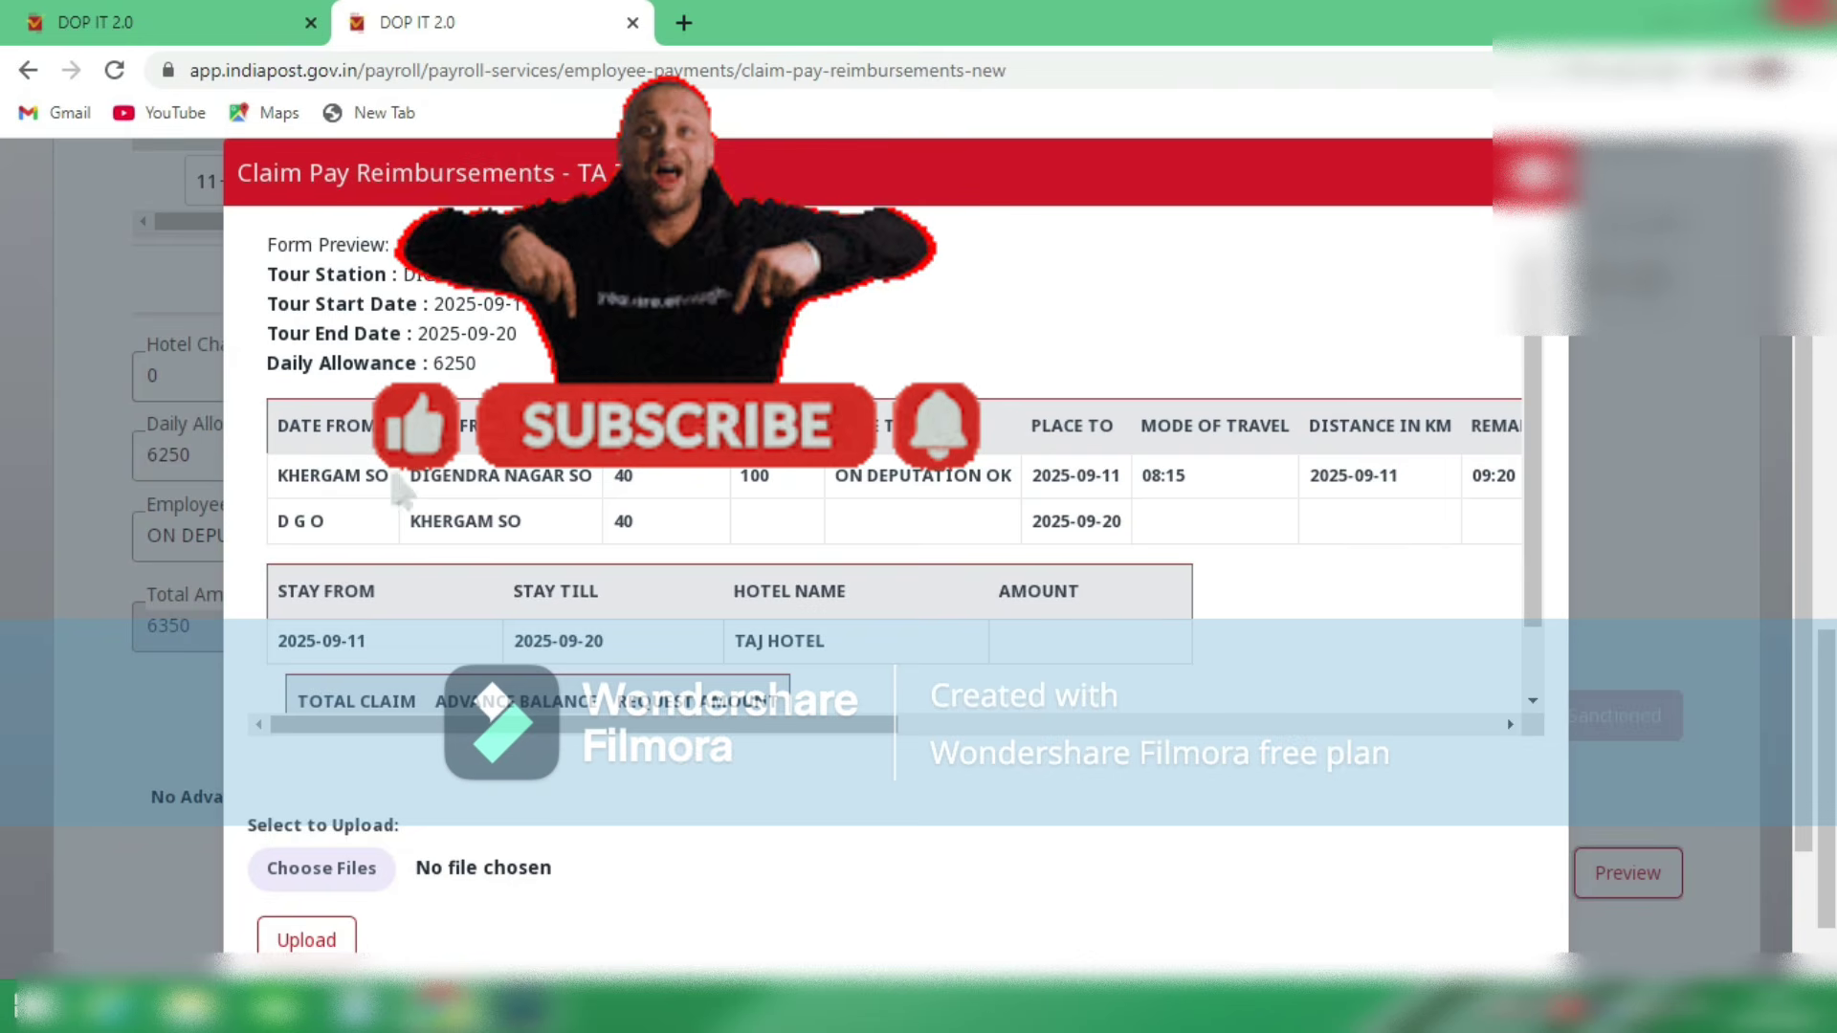
scroll(669, 492, down, 2)
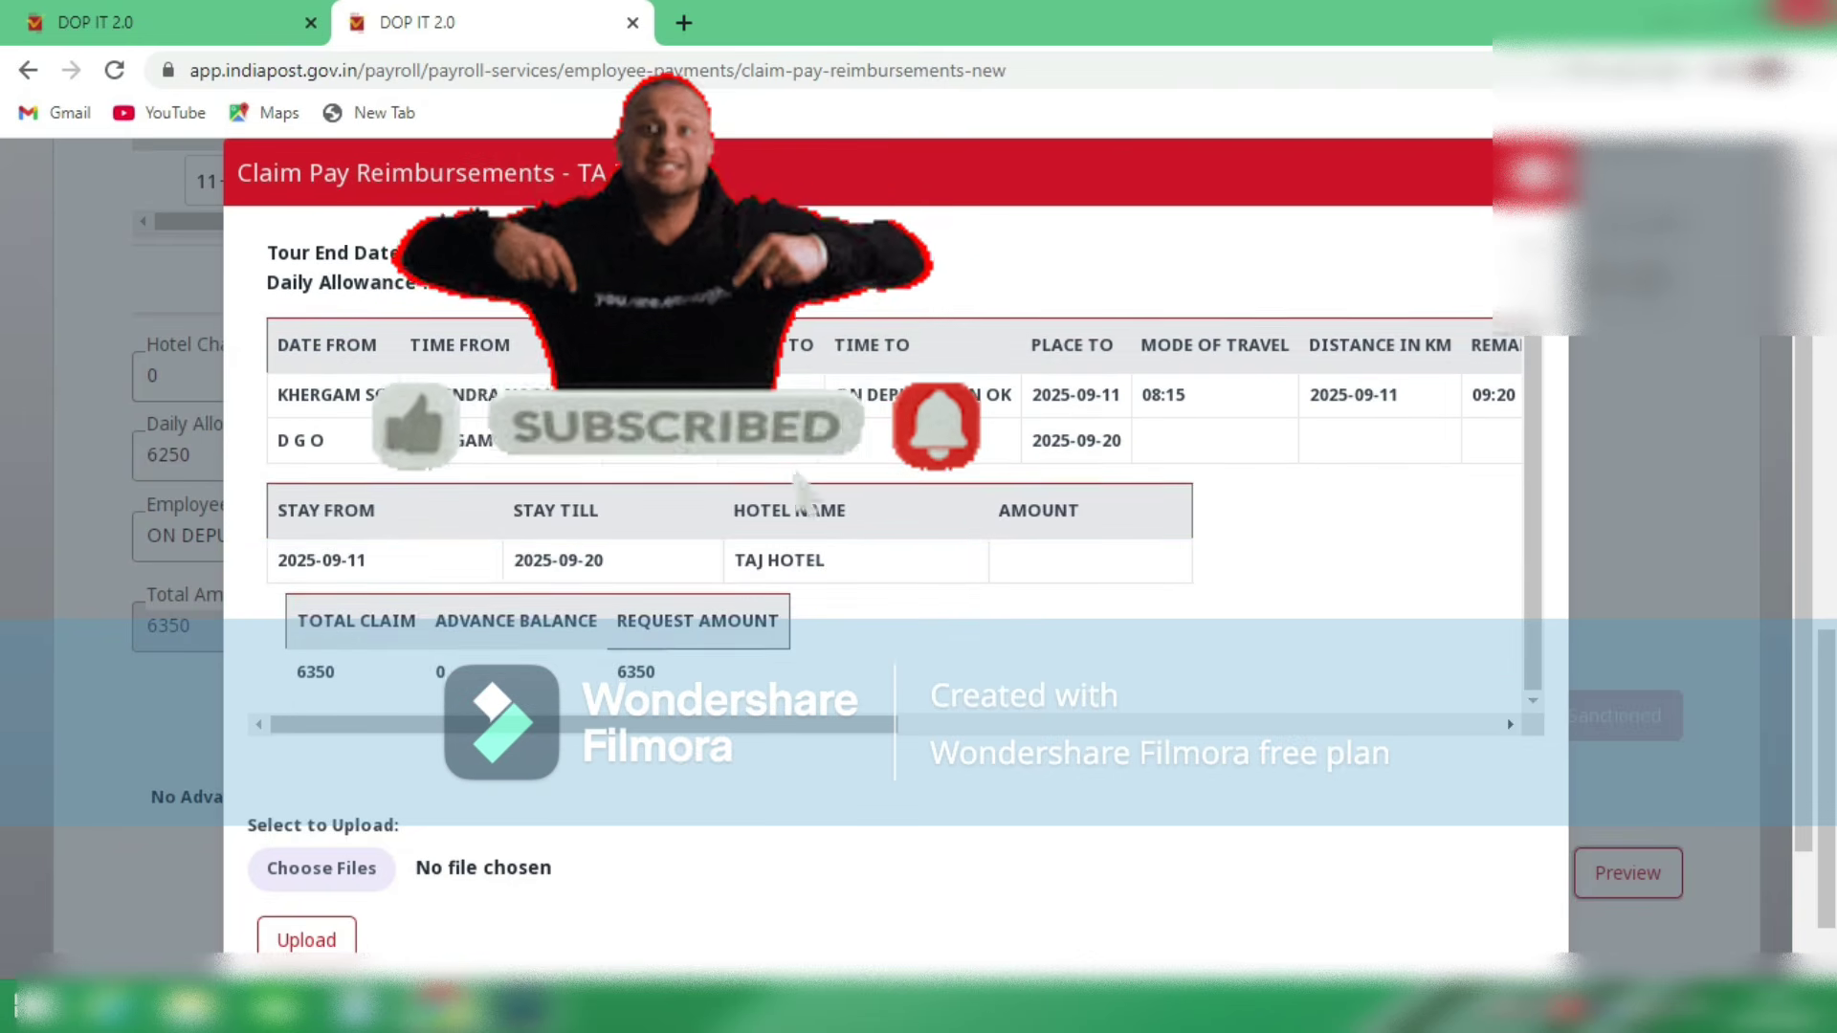
scroll(802, 486, up, 1)
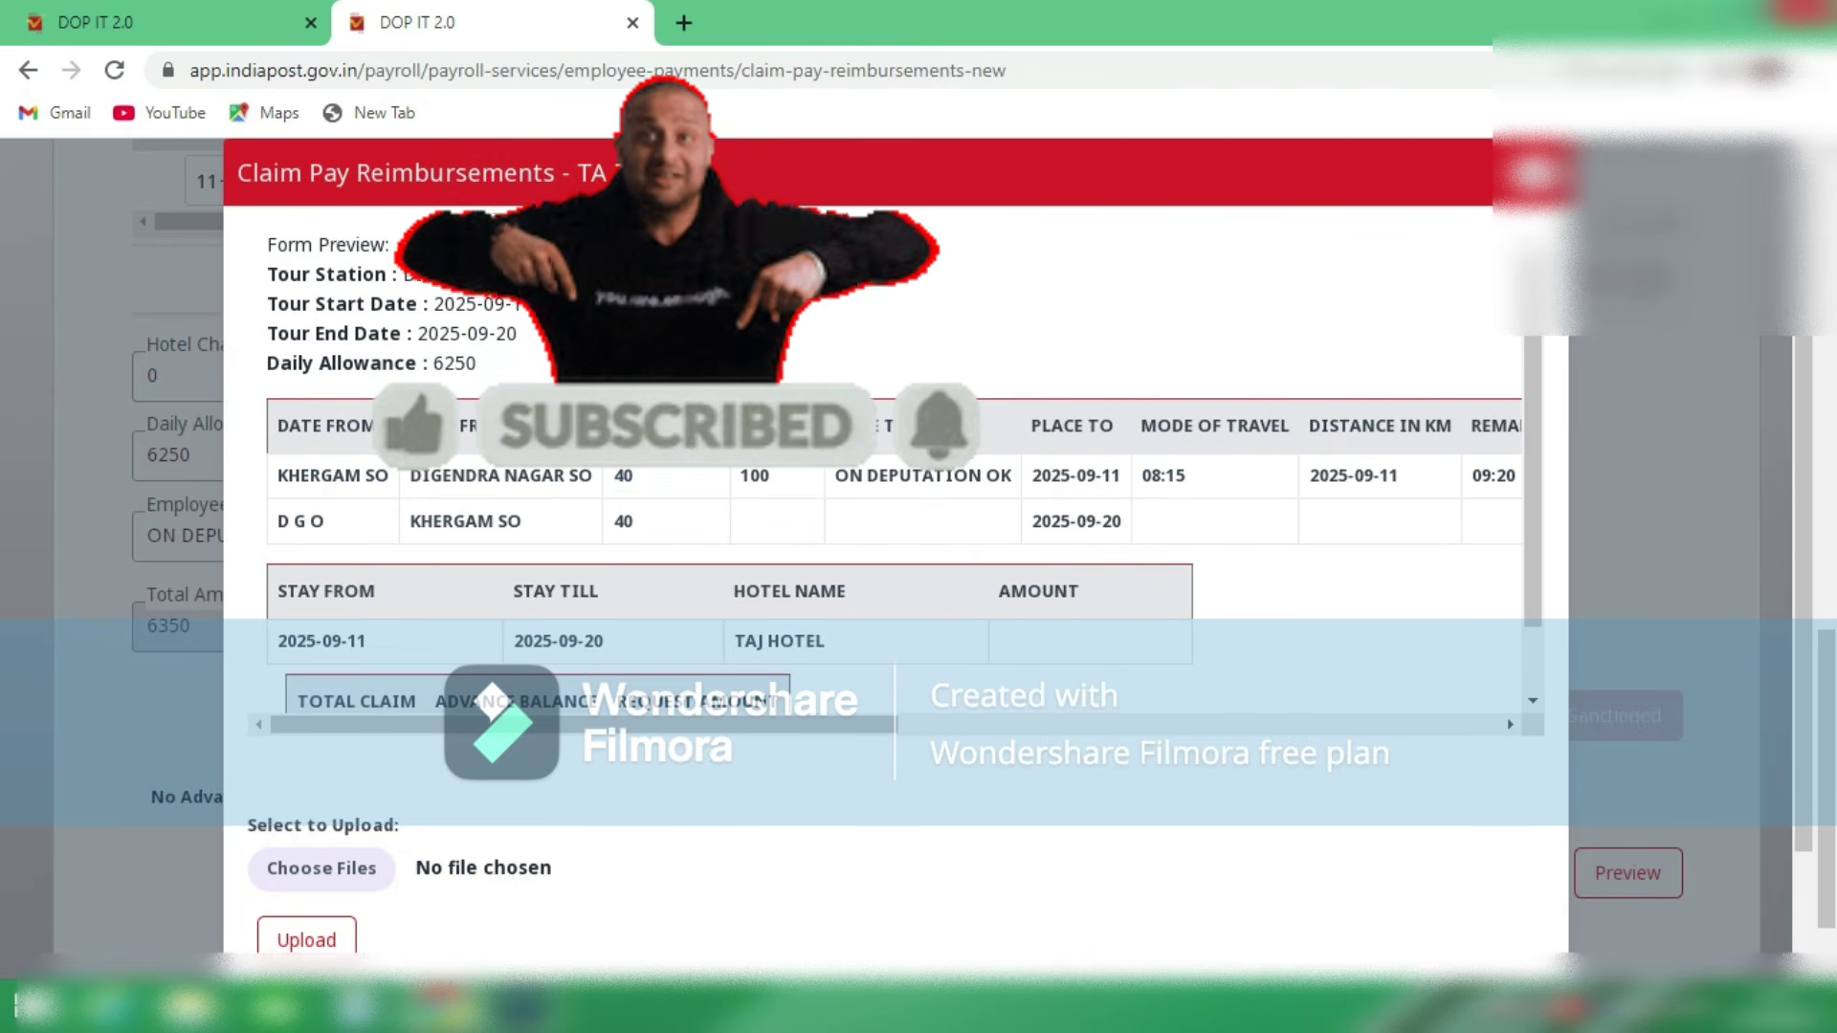
scroll(802, 486, down, 3)
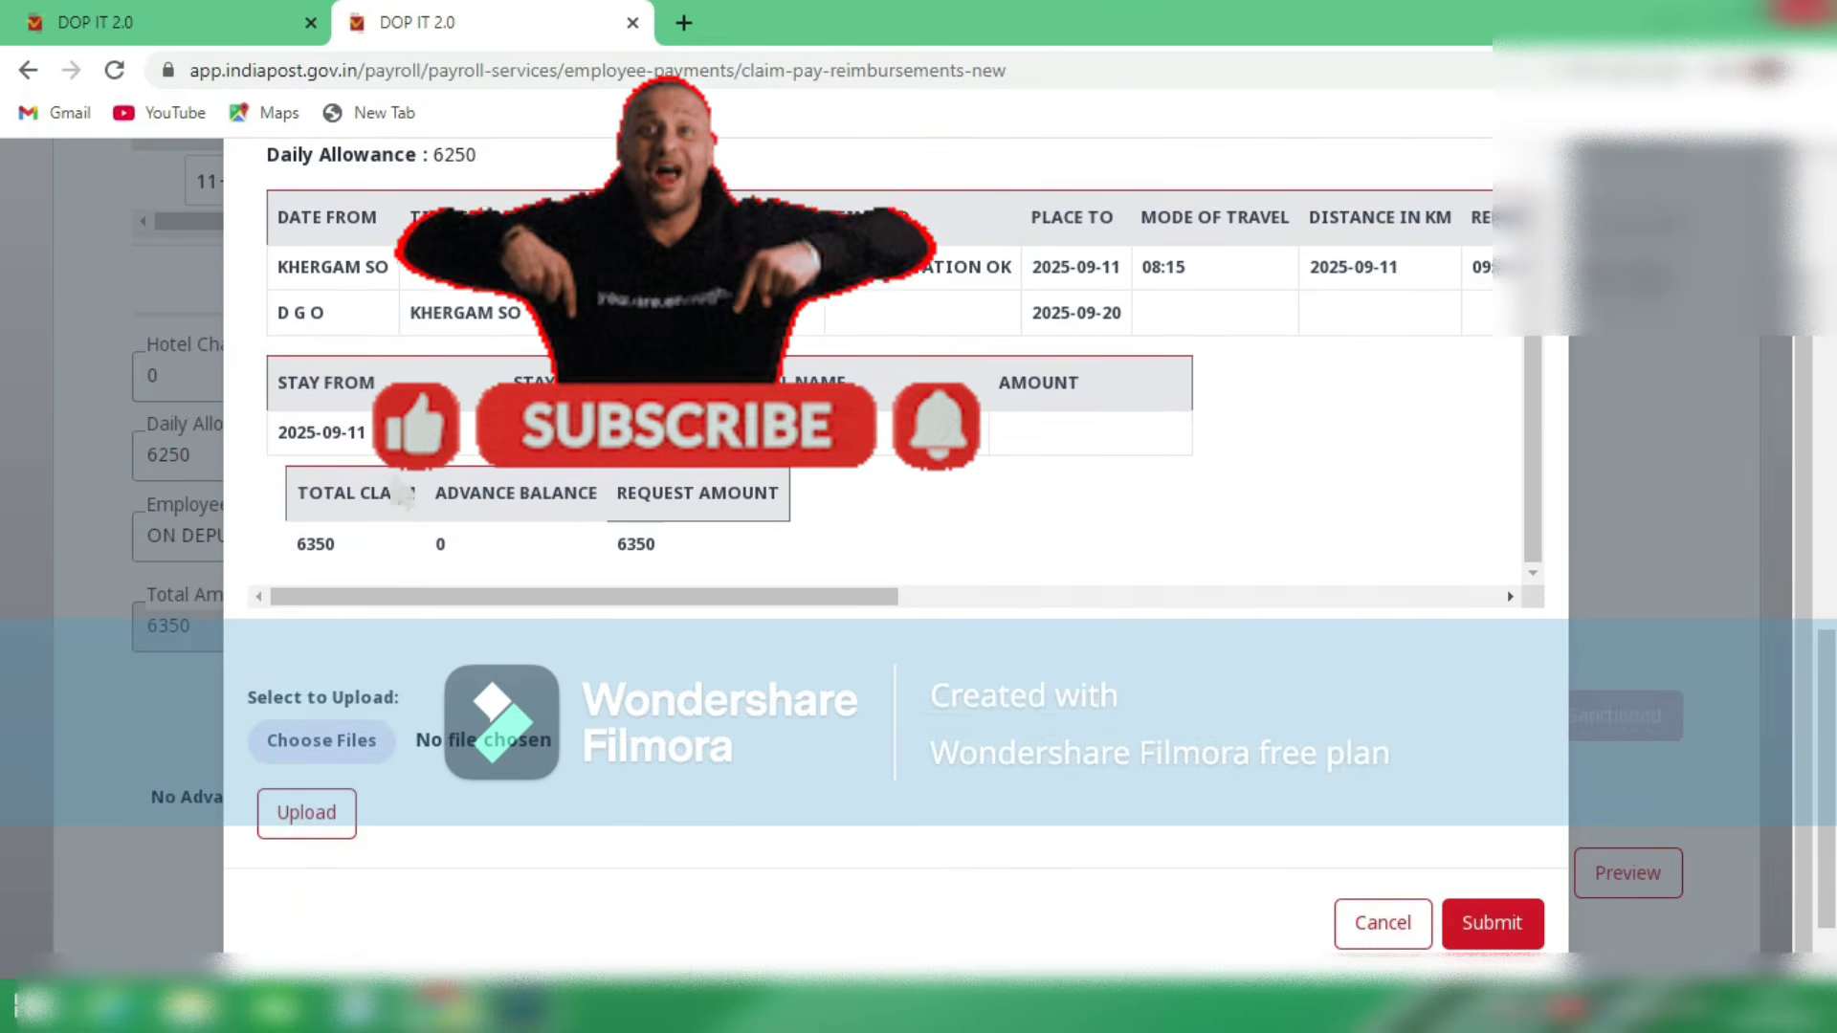
scroll(802, 488, up, 2)
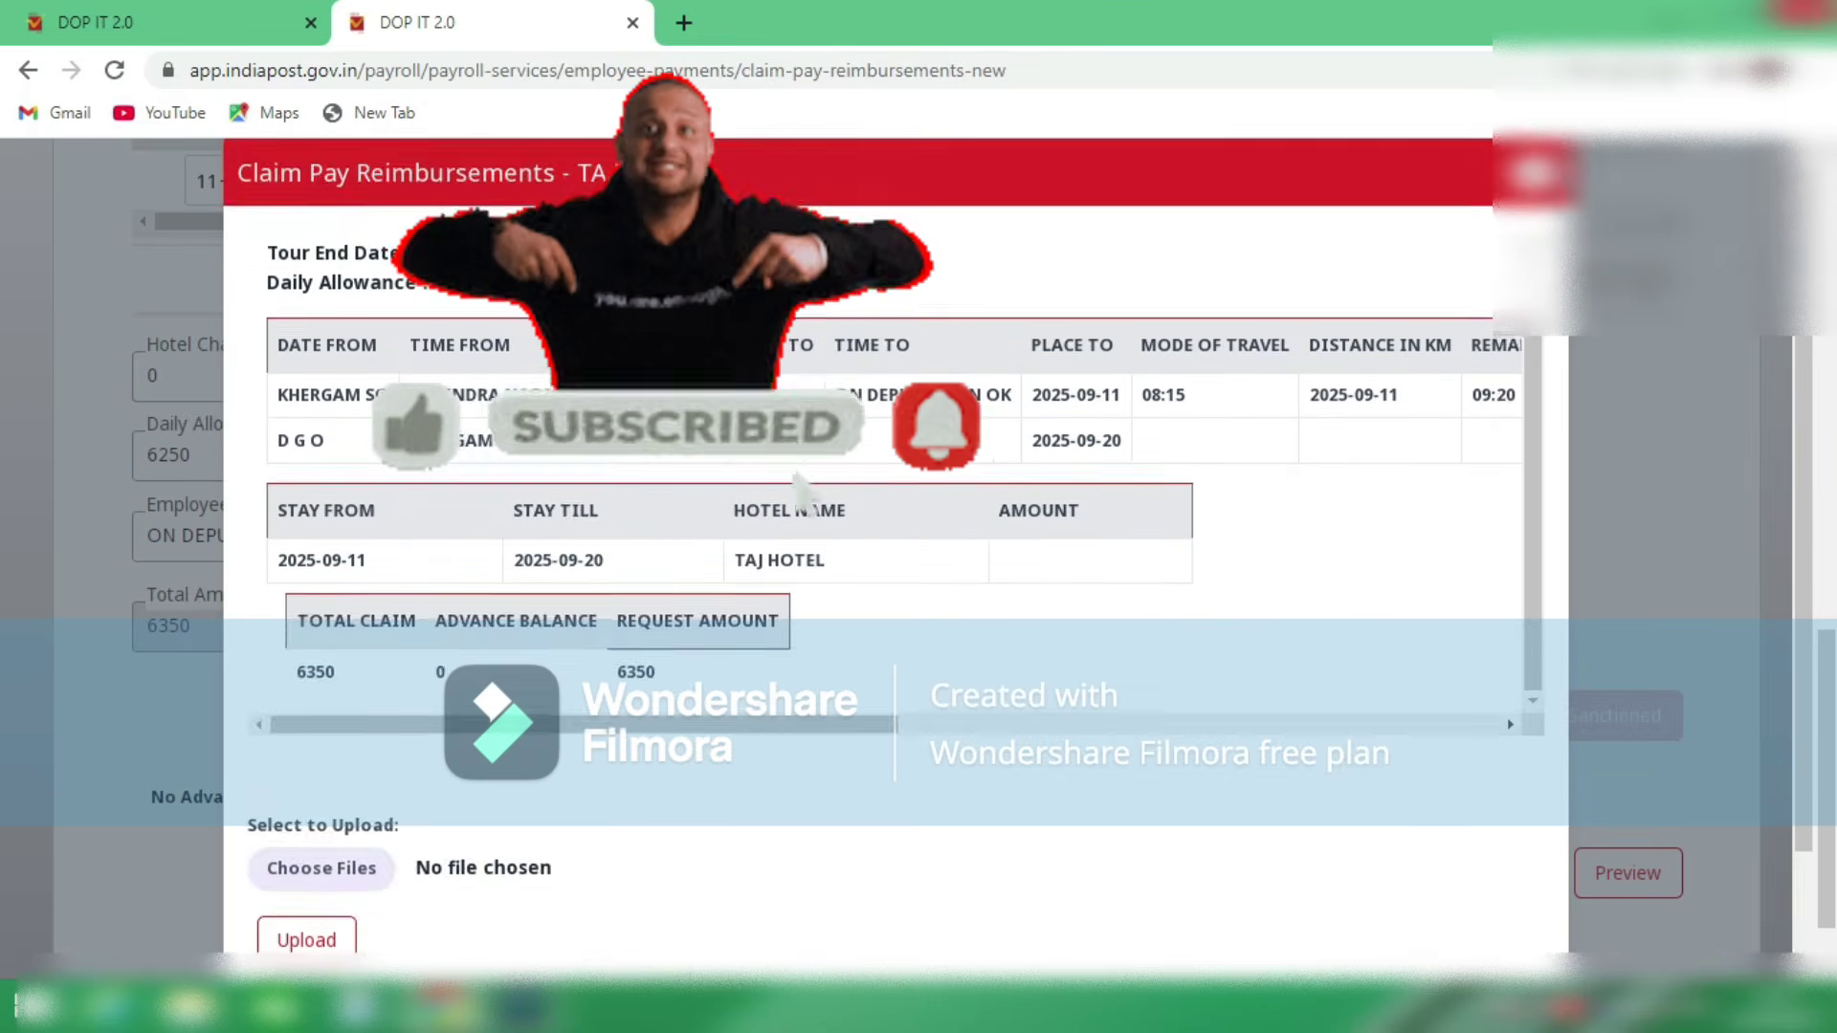
scroll(802, 488, down, 2)
Step: Try to print the claim preview with Save as PDF as the destination
right_click(1238, 202)
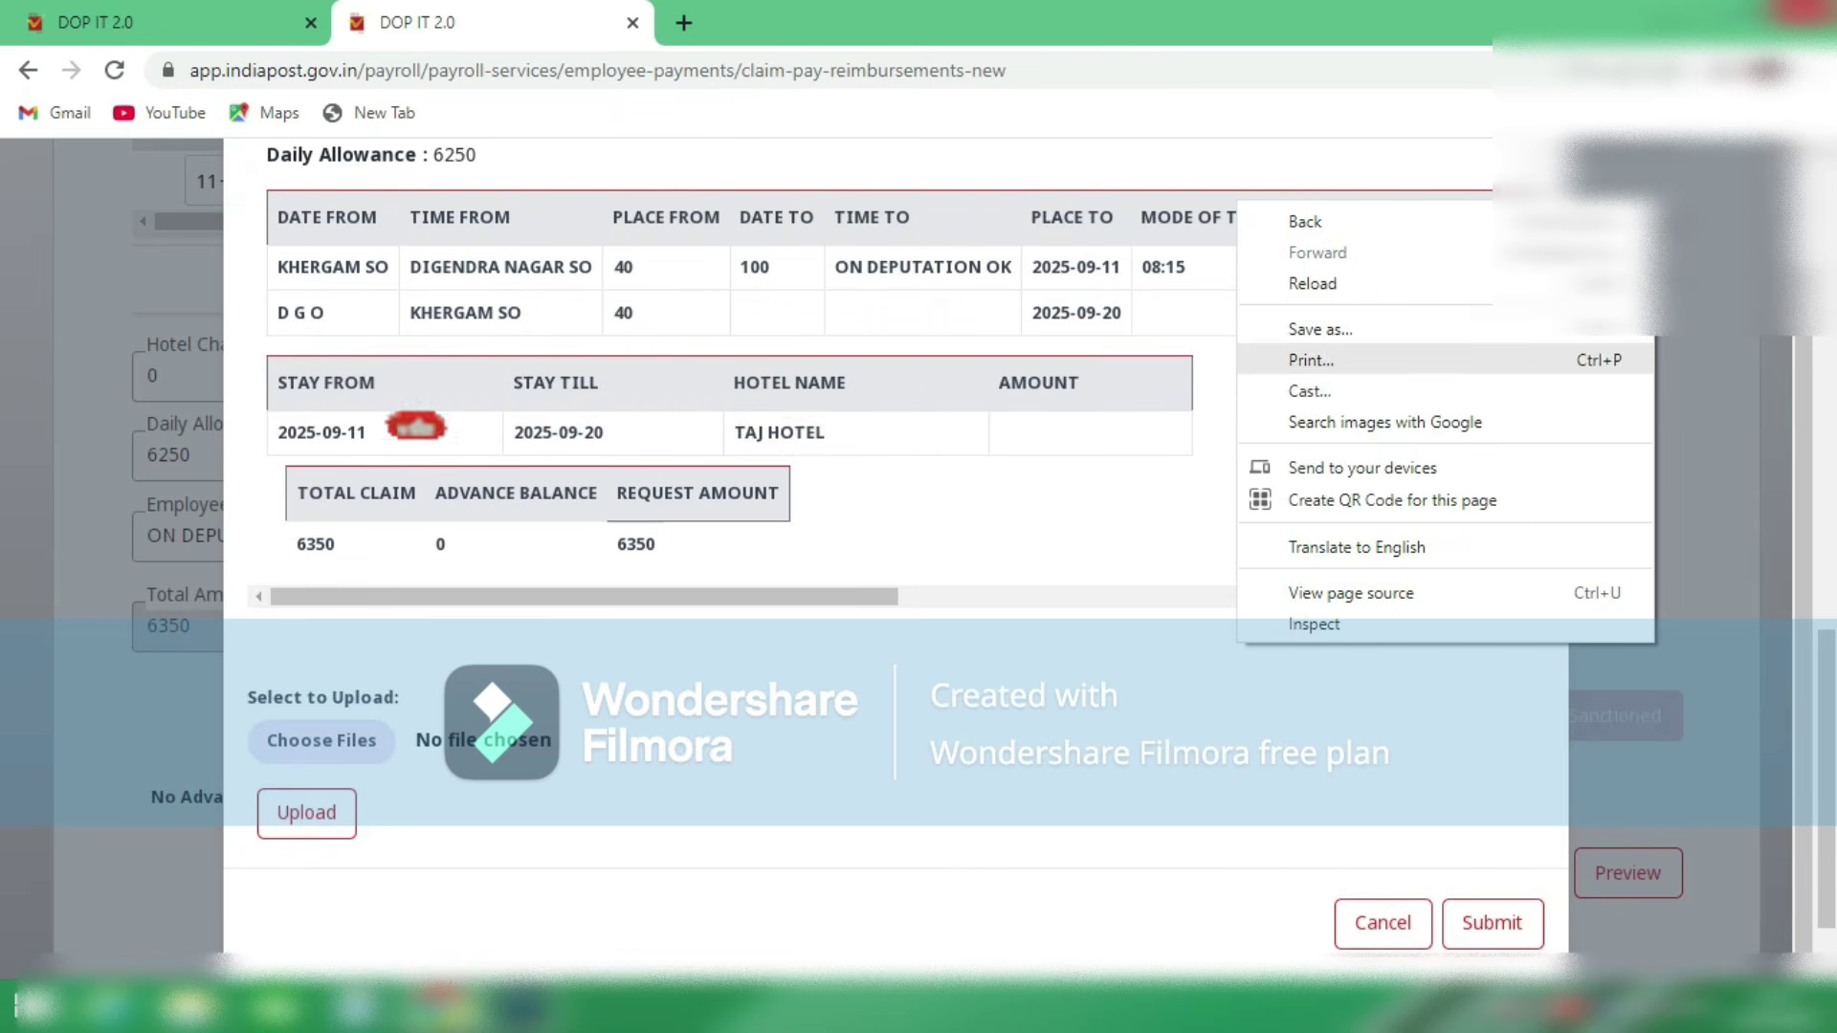
click(1311, 359)
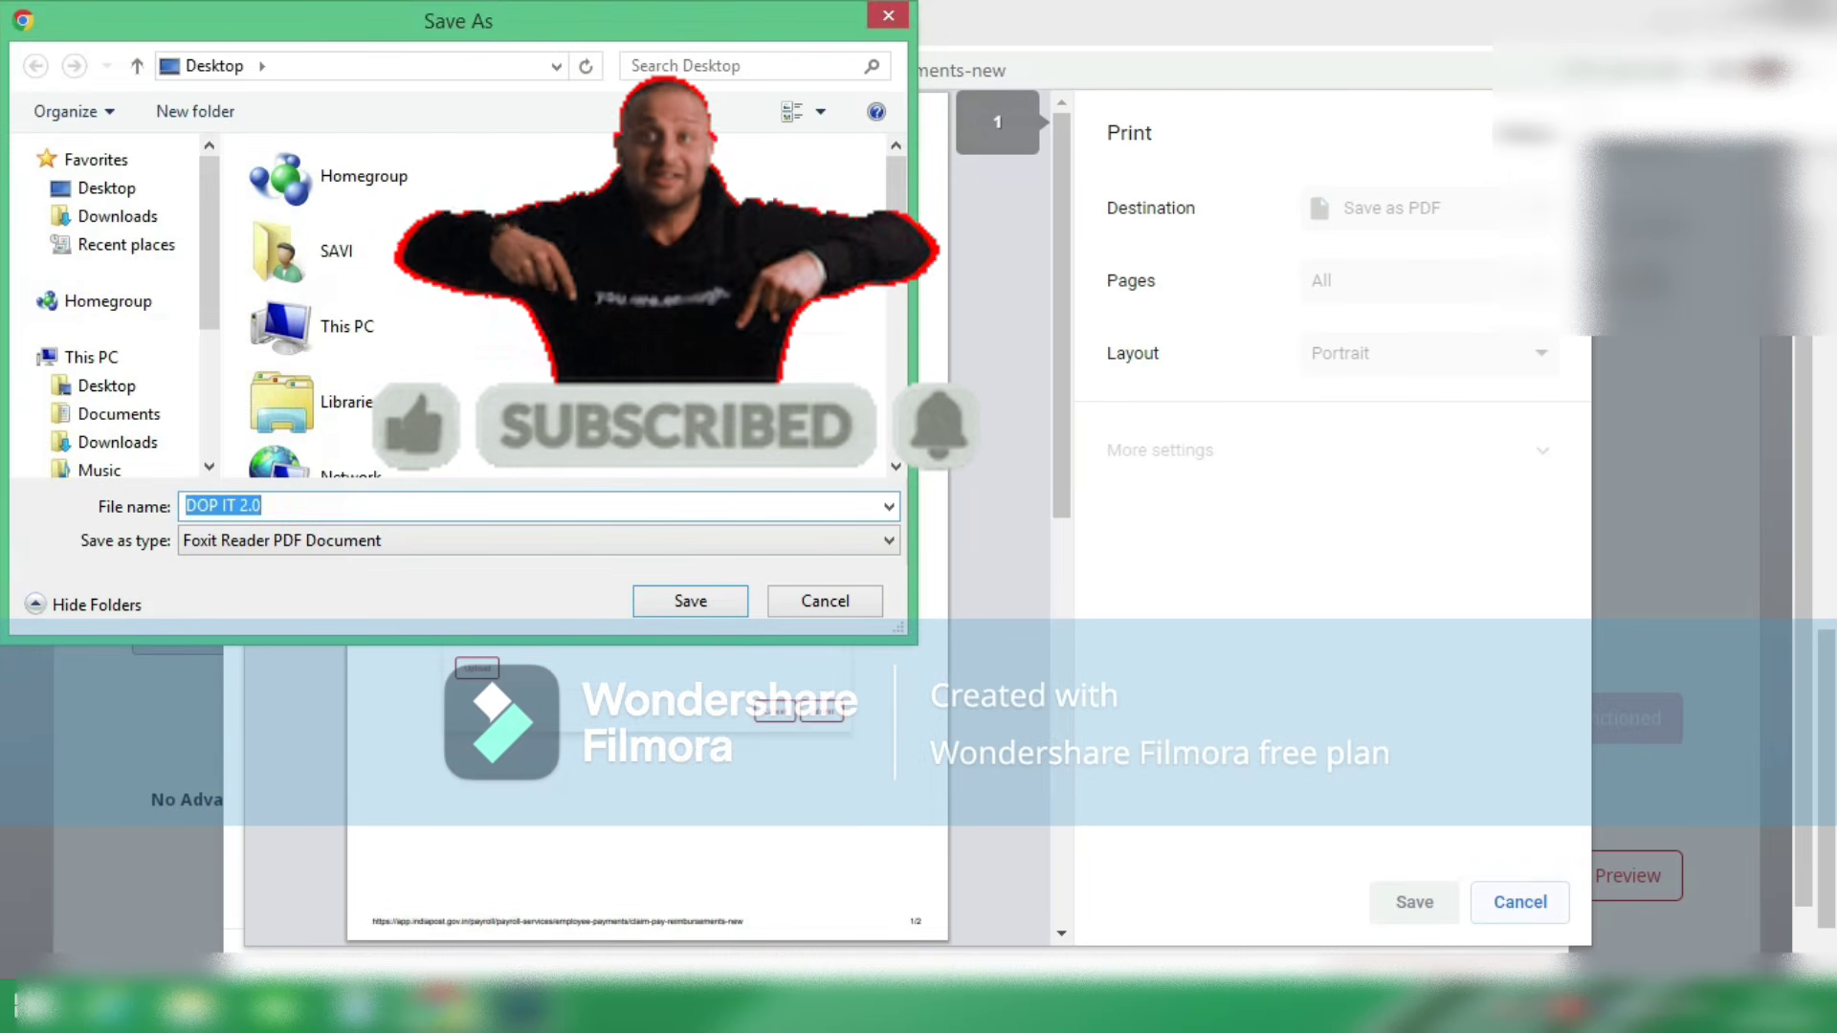
key(Escape)
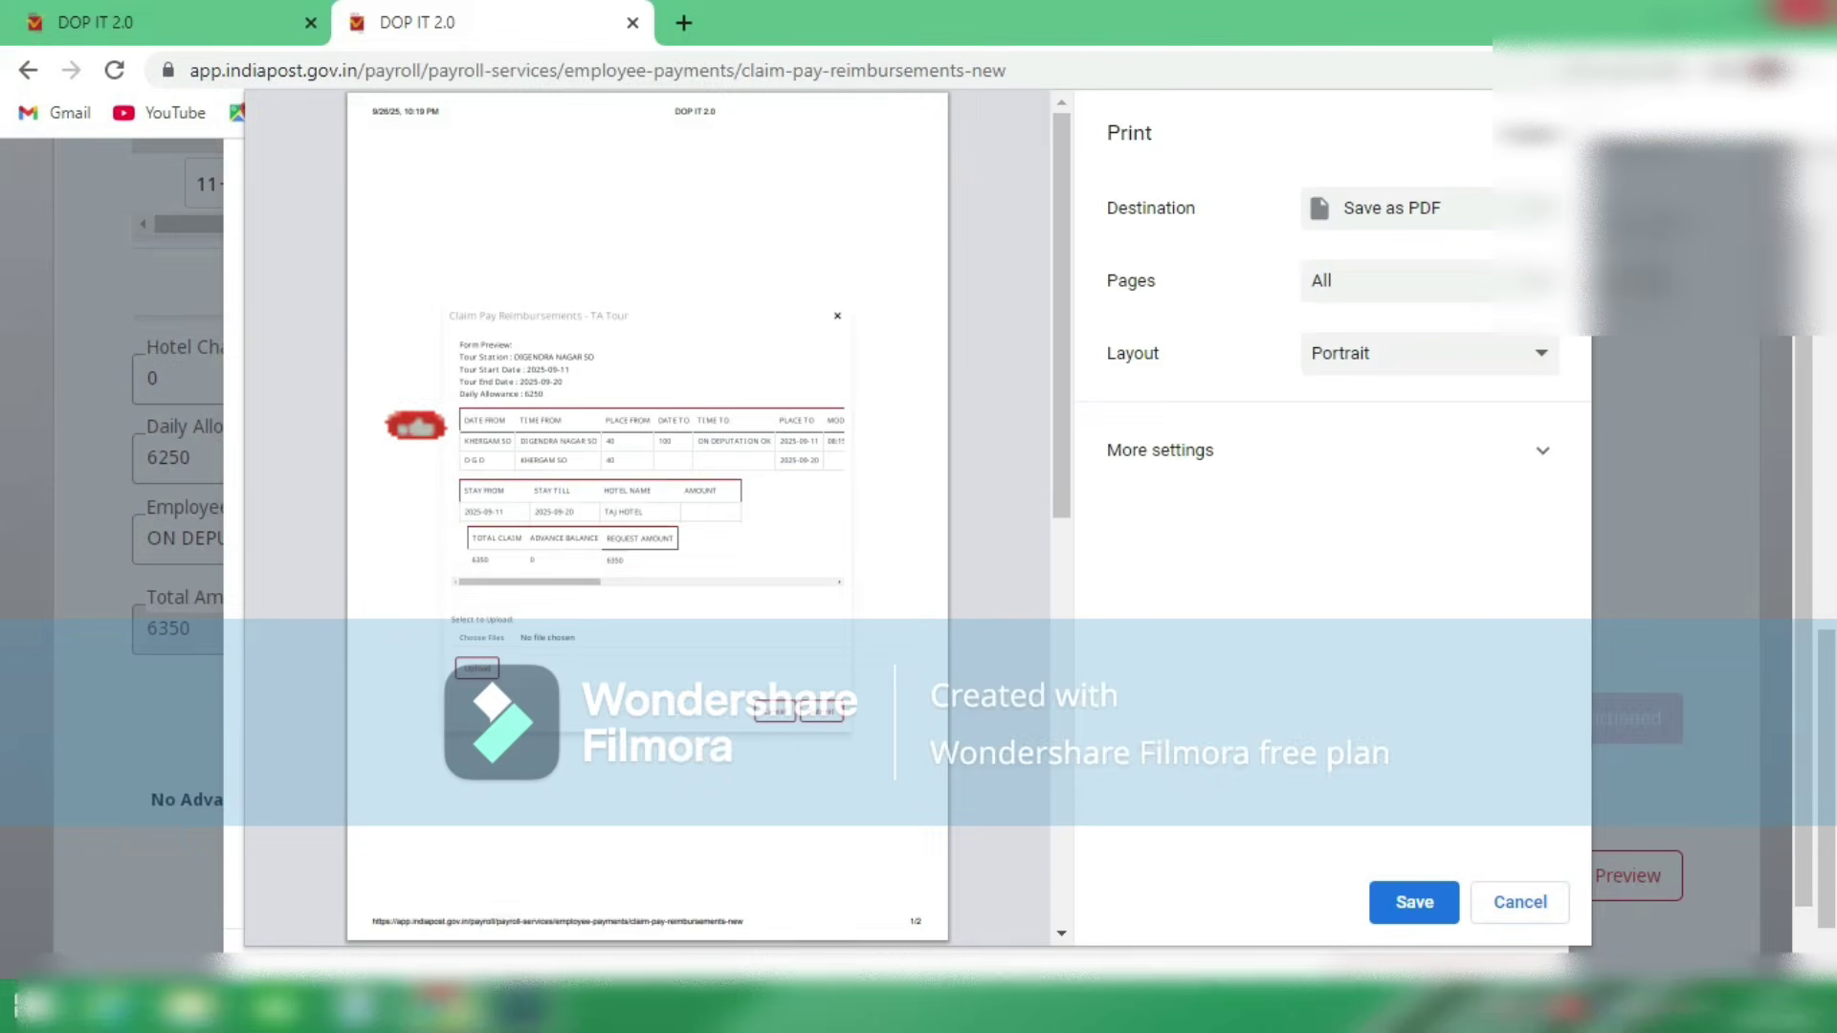
key(Escape)
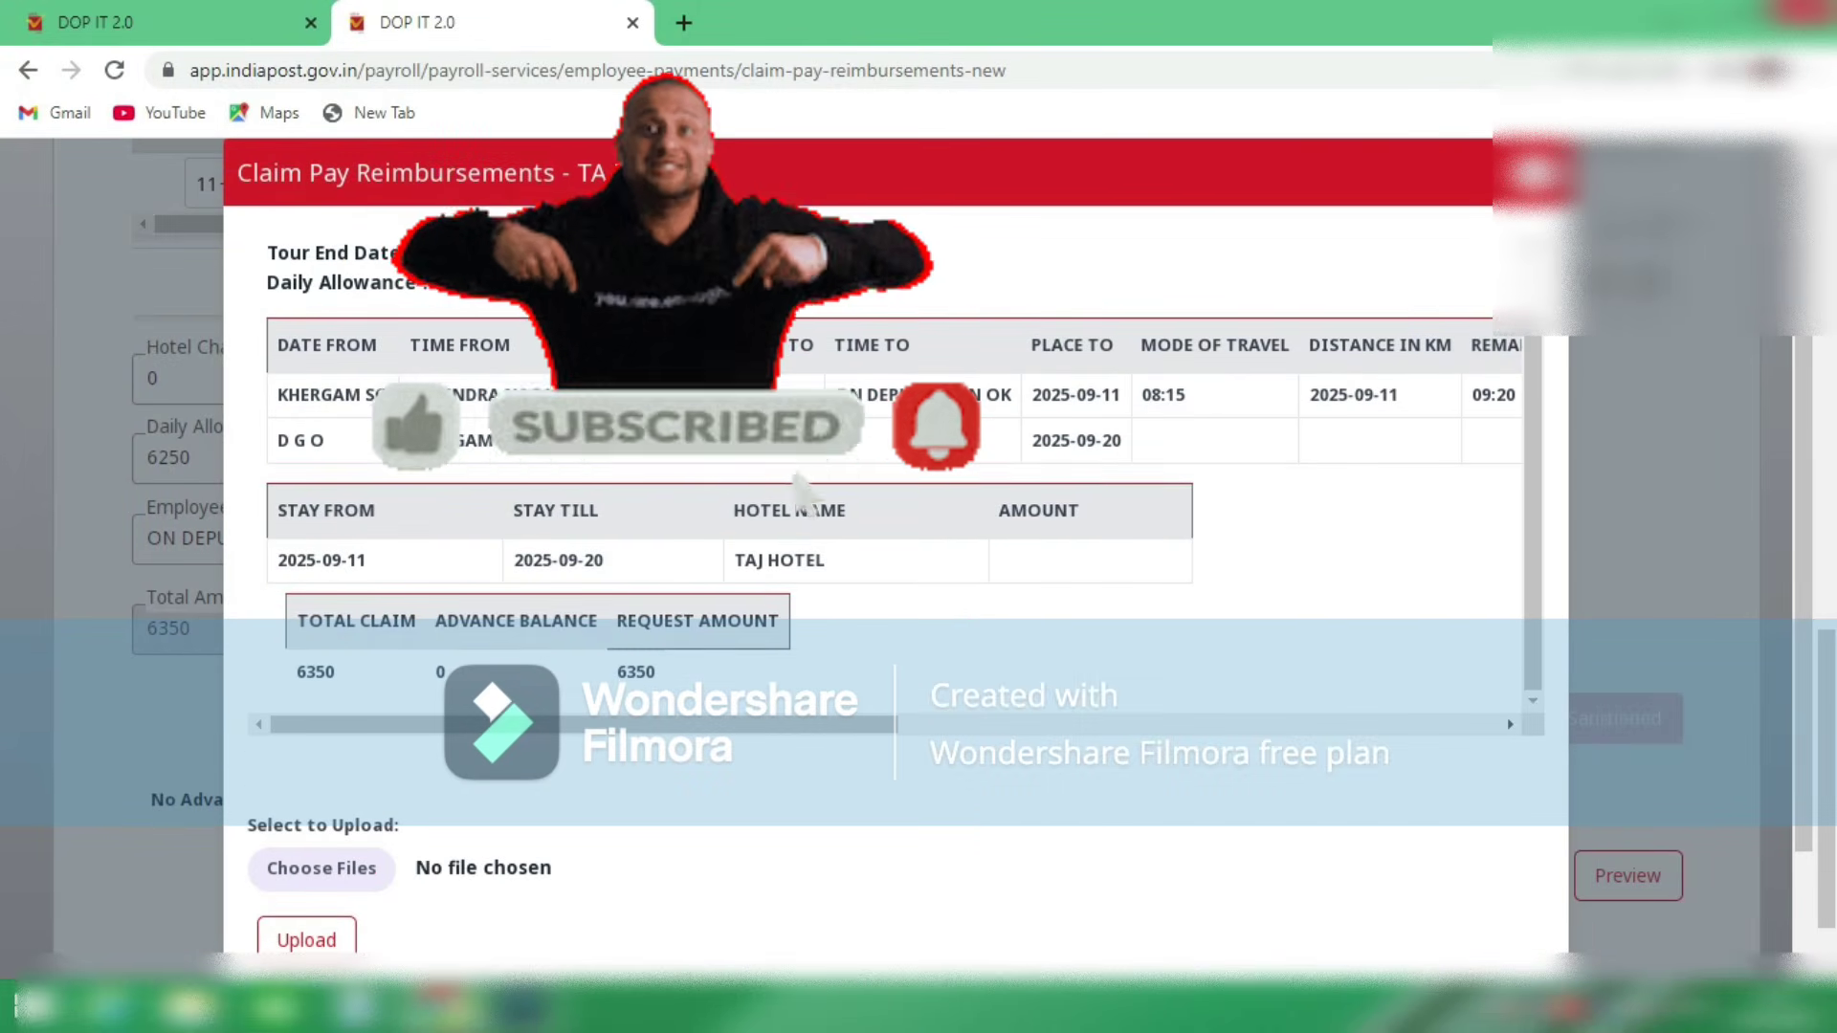
Step: Check the claim preview from the tour details to the claim totals again and close it without submitting
scroll(940, 473, down, 2)
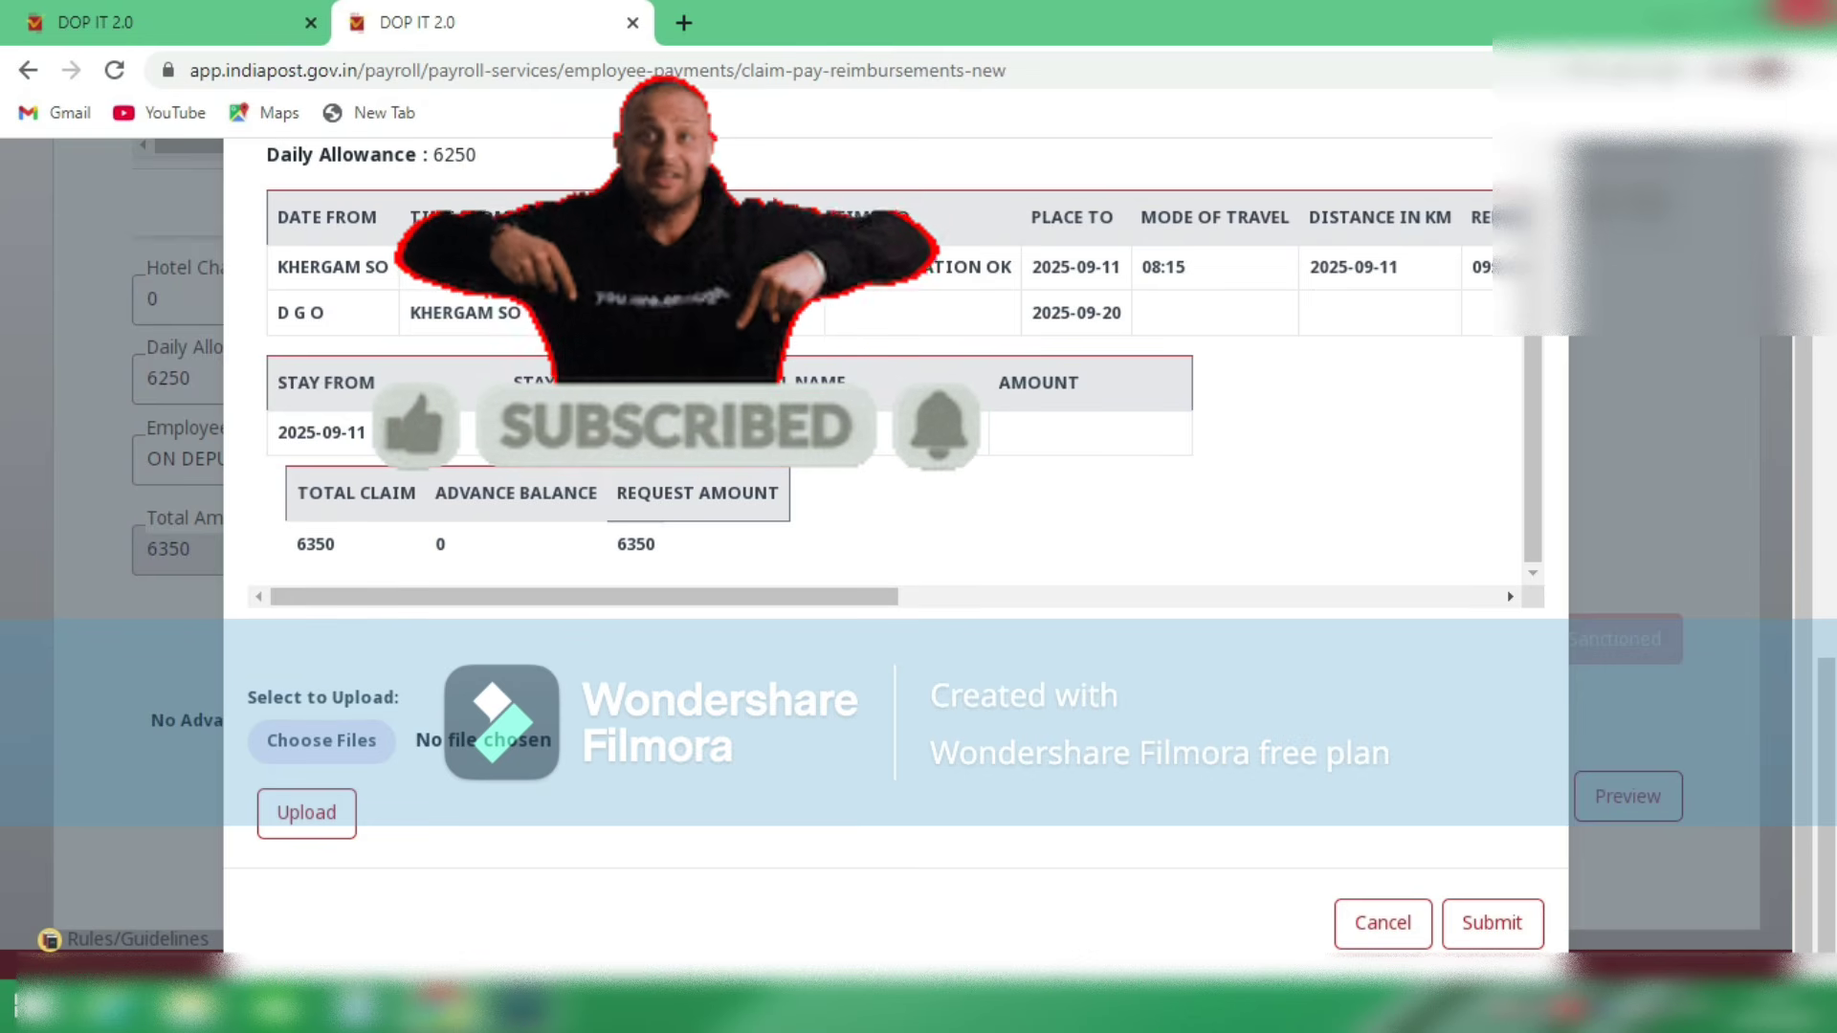
scroll(896, 479, up, 3)
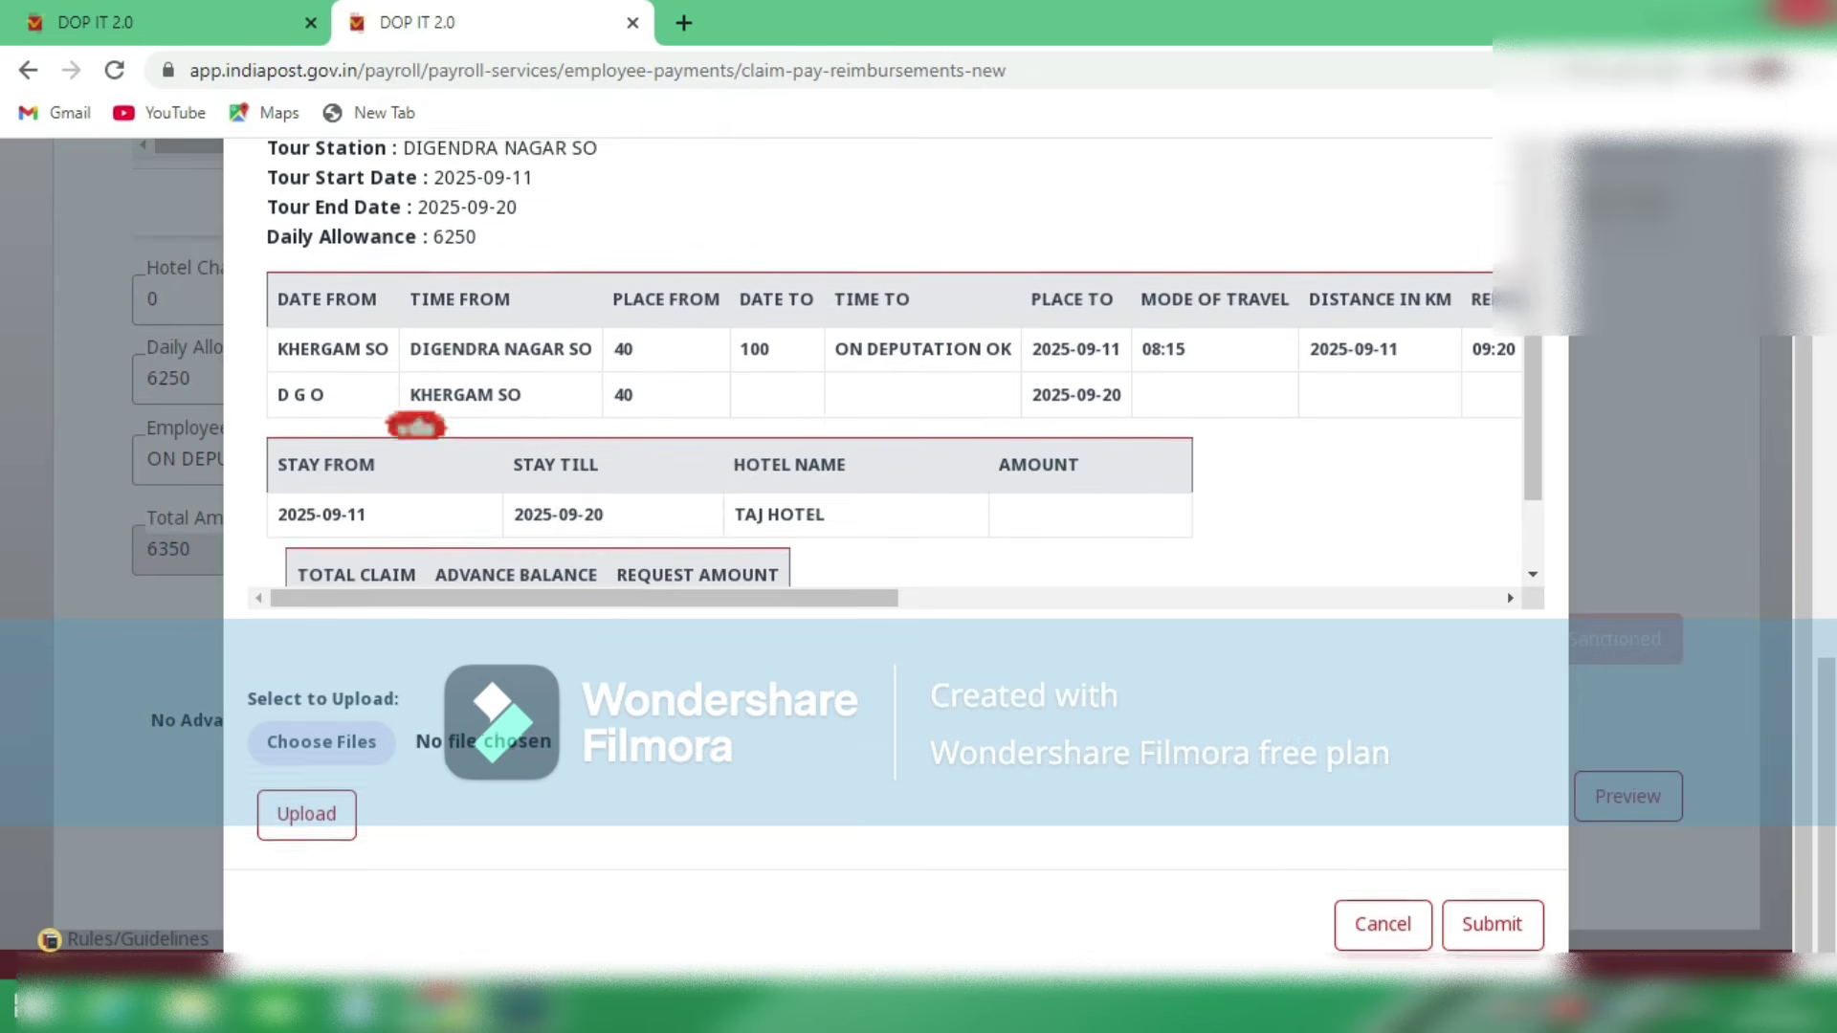
scroll(895, 478, up, 5)
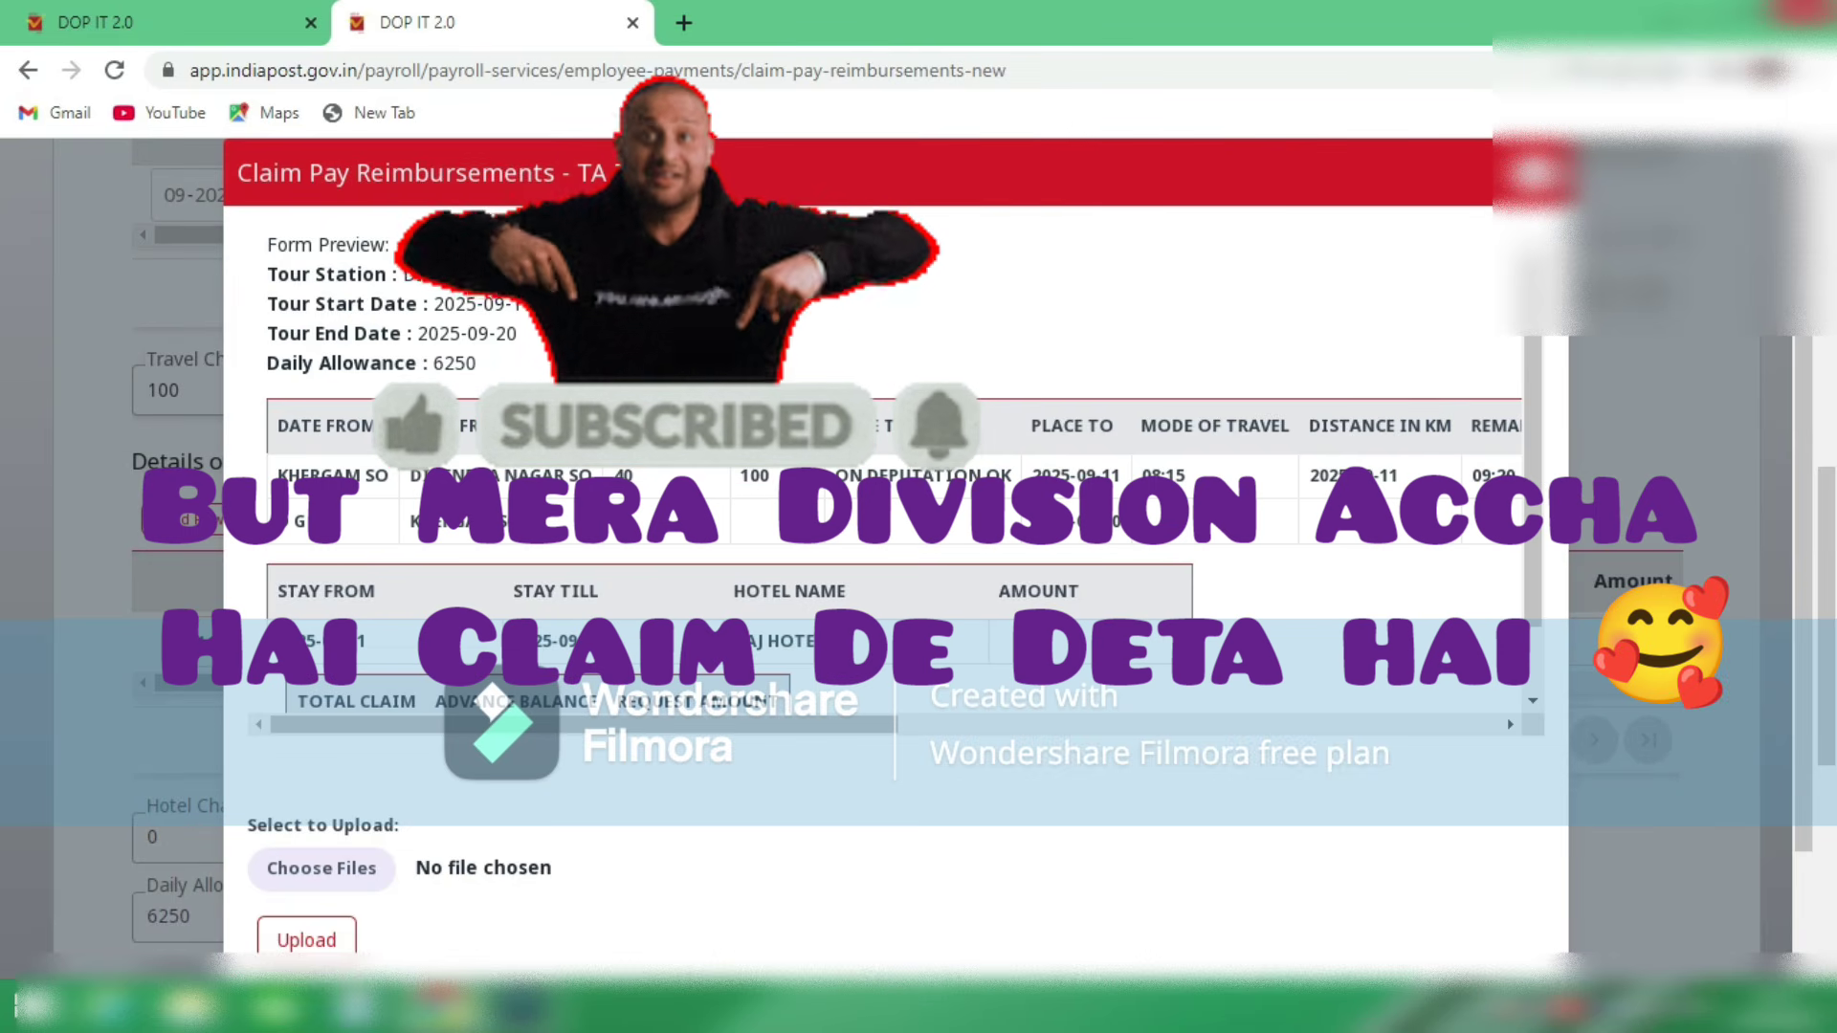
mouse_move(584, 724)
mouse_down()
mouse_move(1076, 724)
mouse_move(584, 724)
mouse_up()
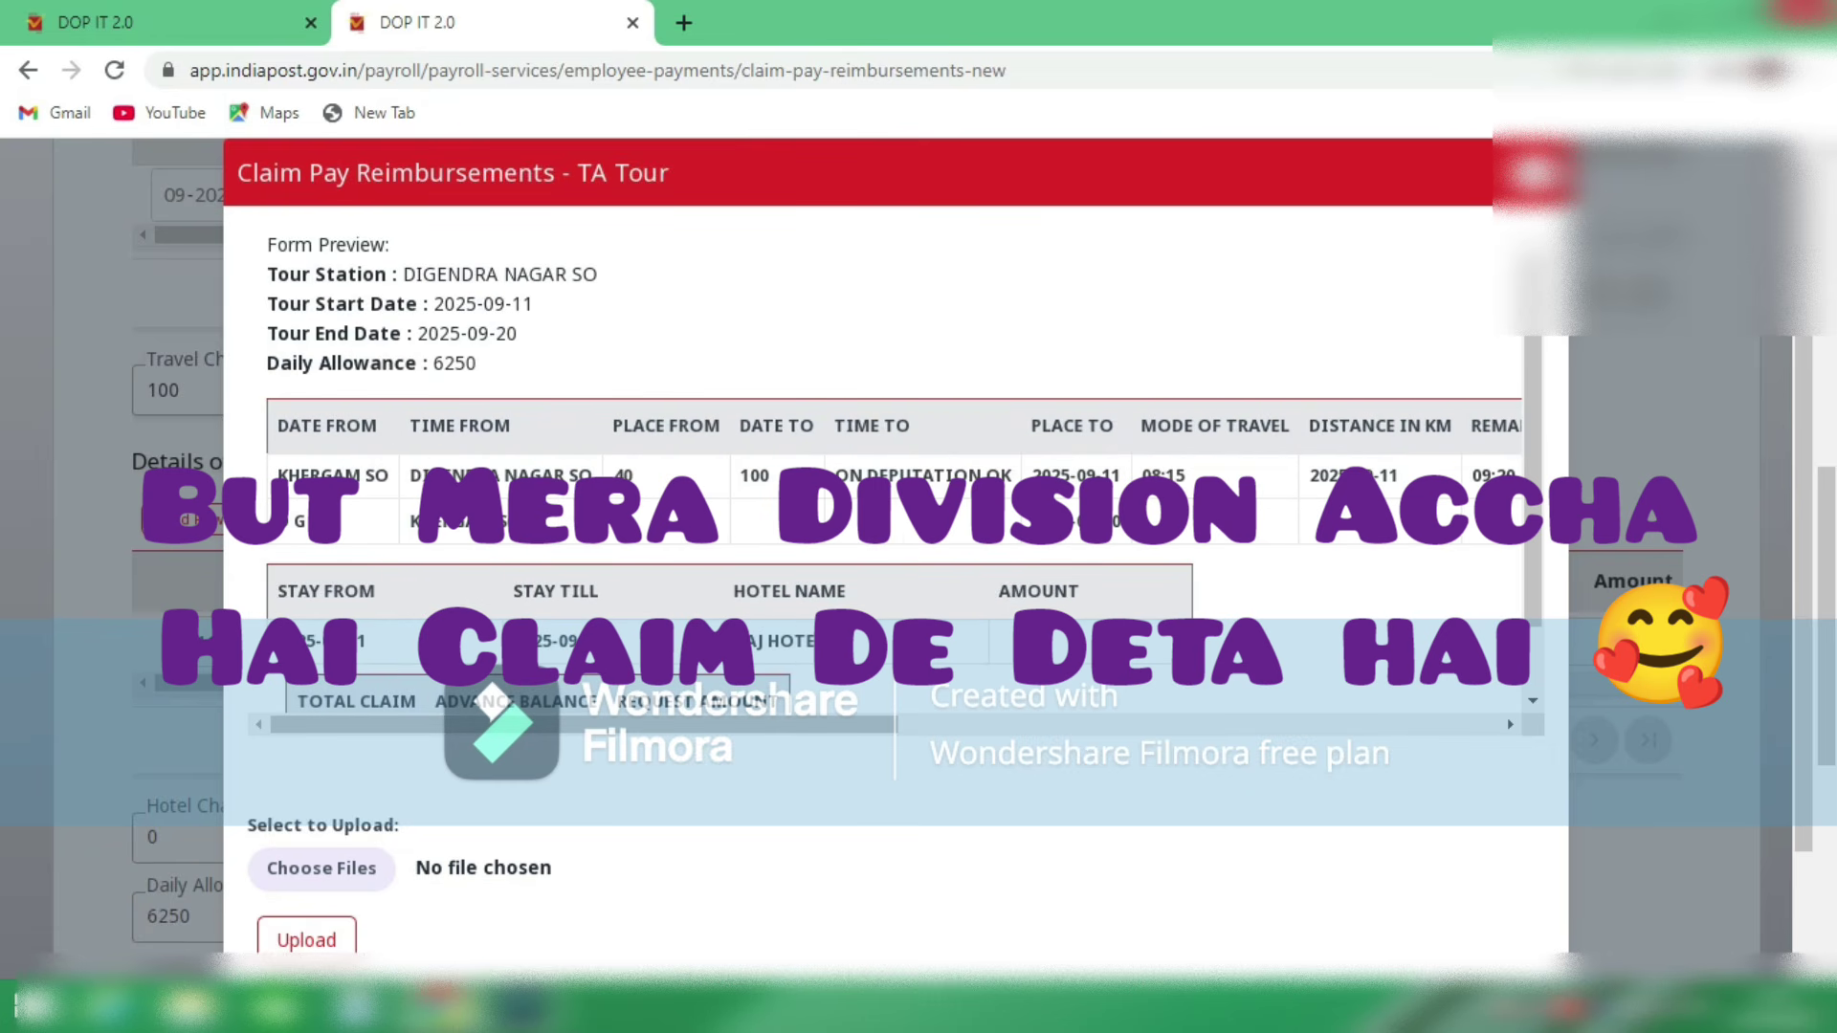
click(1534, 173)
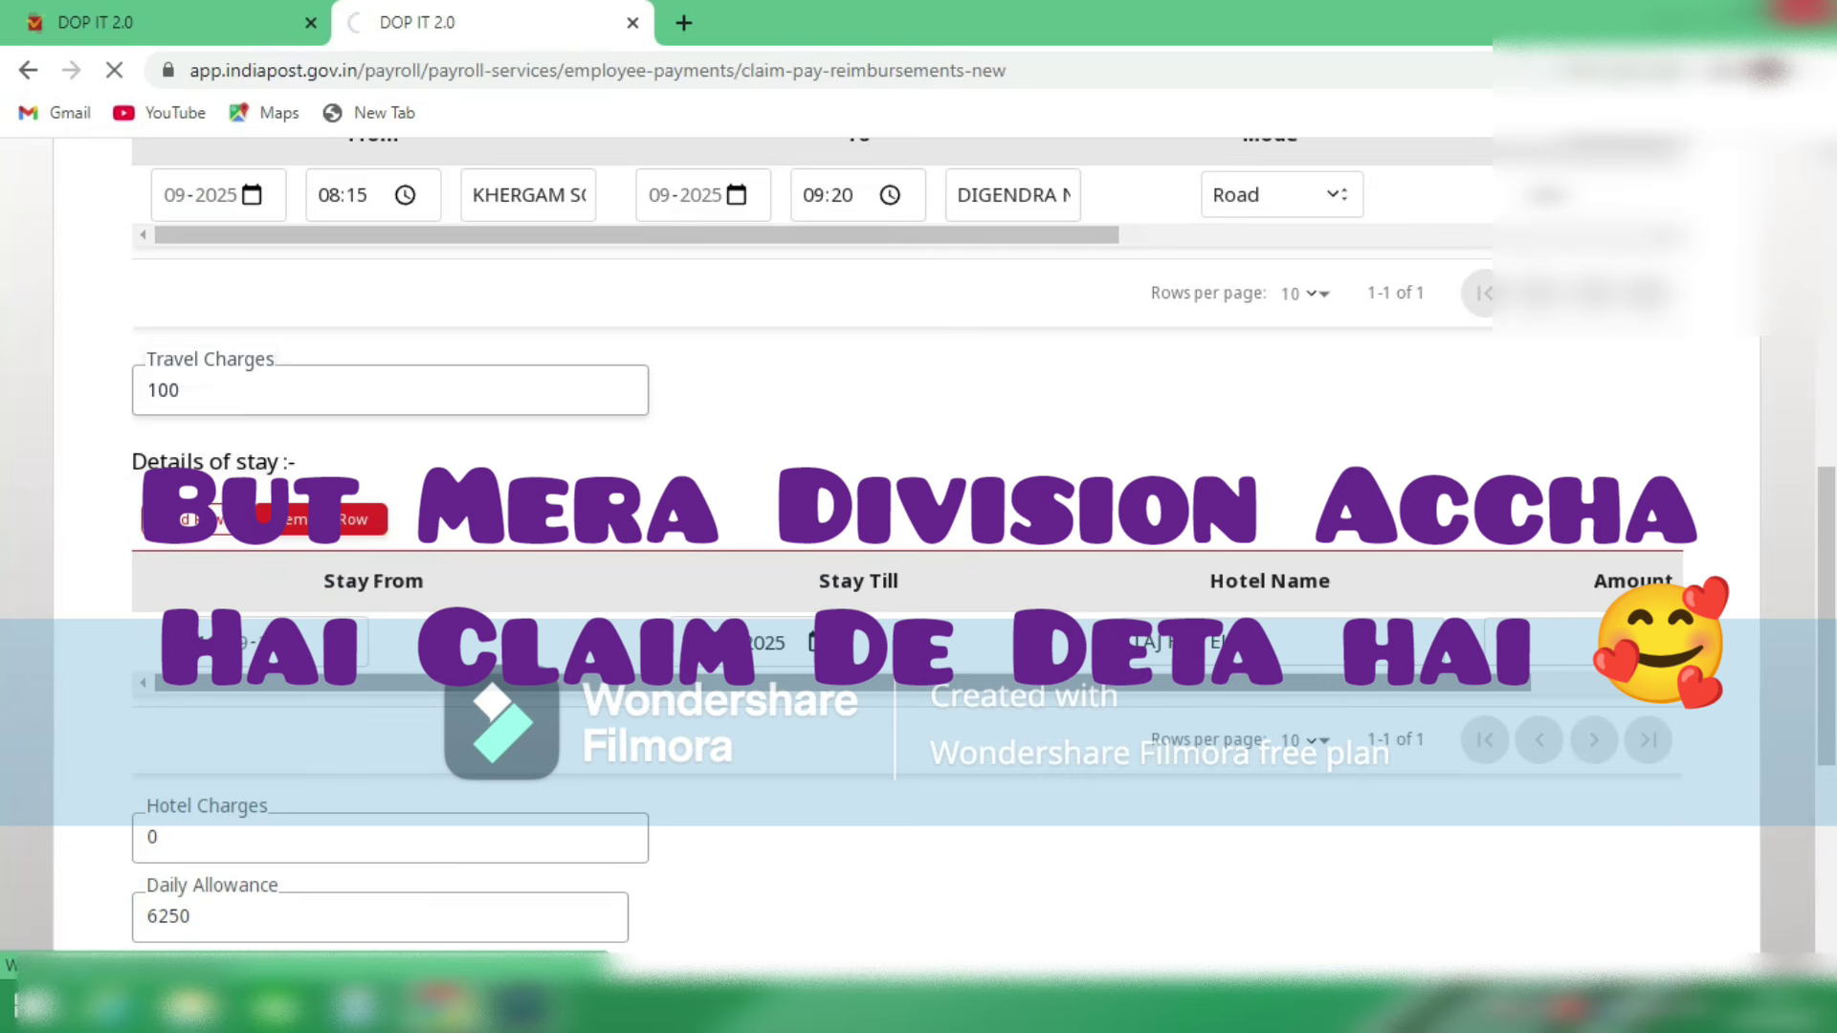
Step: Try to enter 100 as the amount of the TAJ HOTEL stay
drag(1340, 683, 1468, 683)
click(1488, 642)
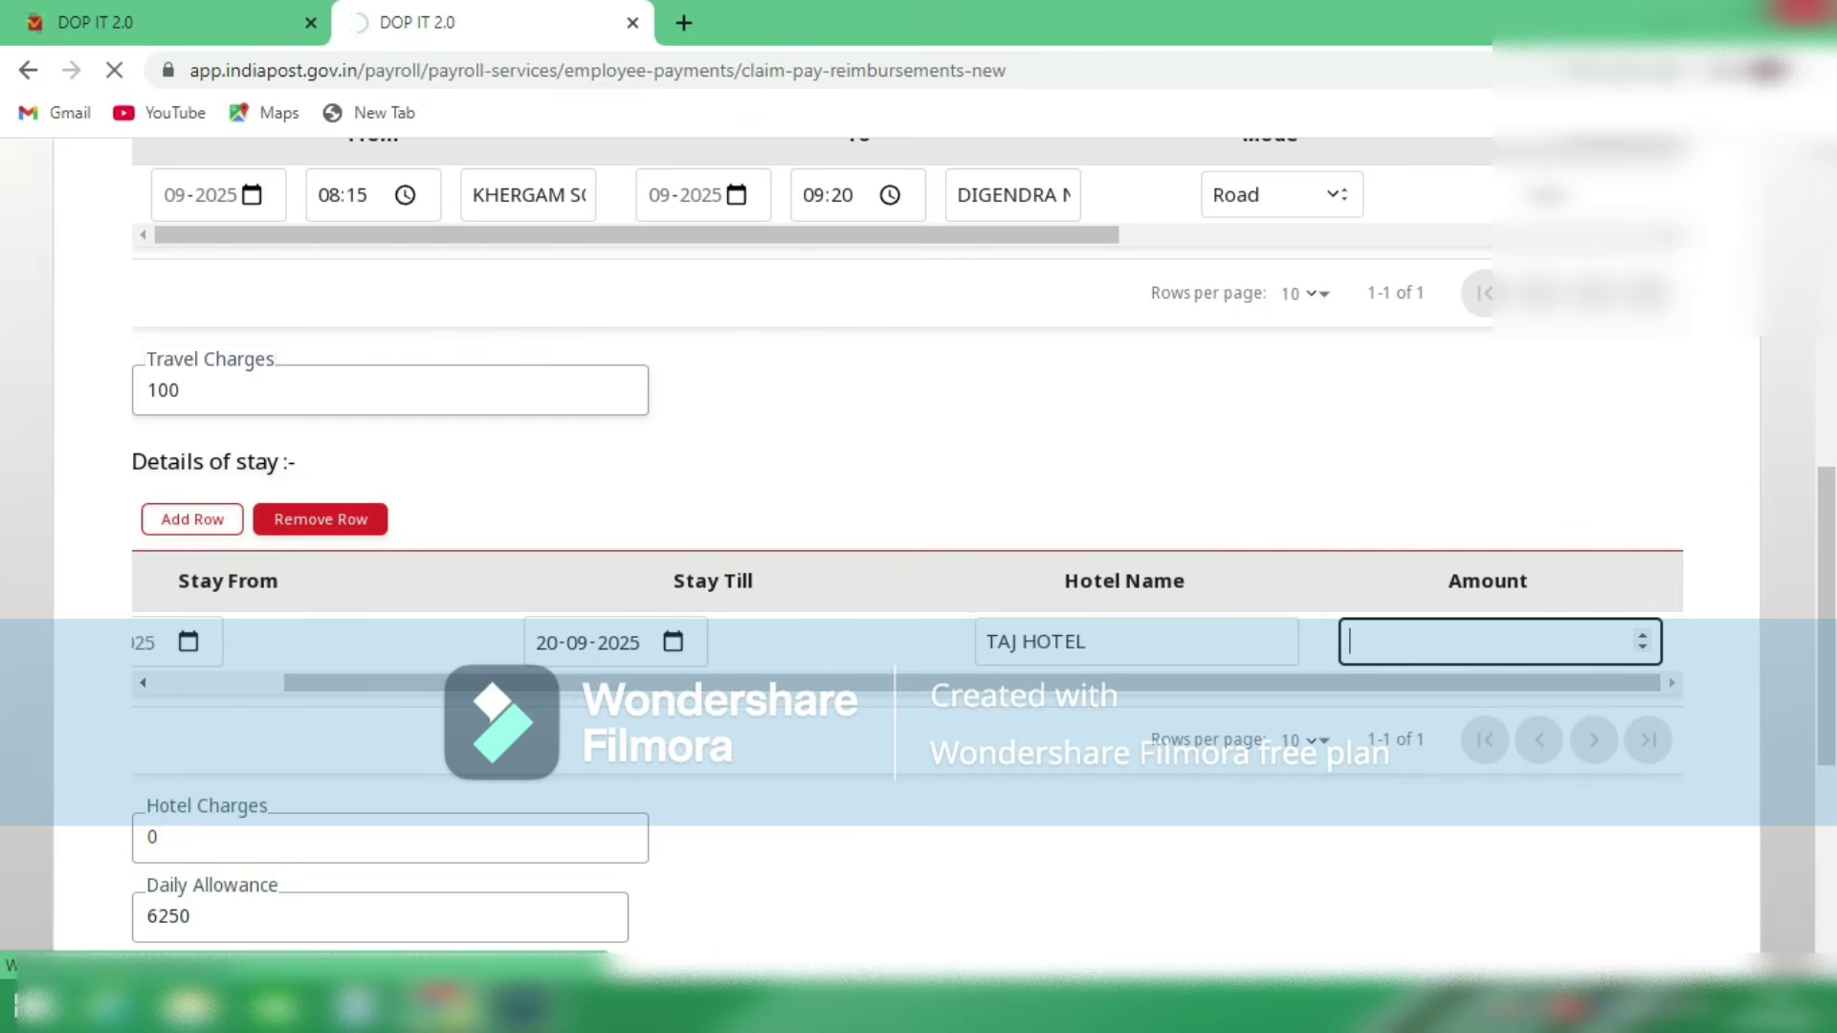
text(100)
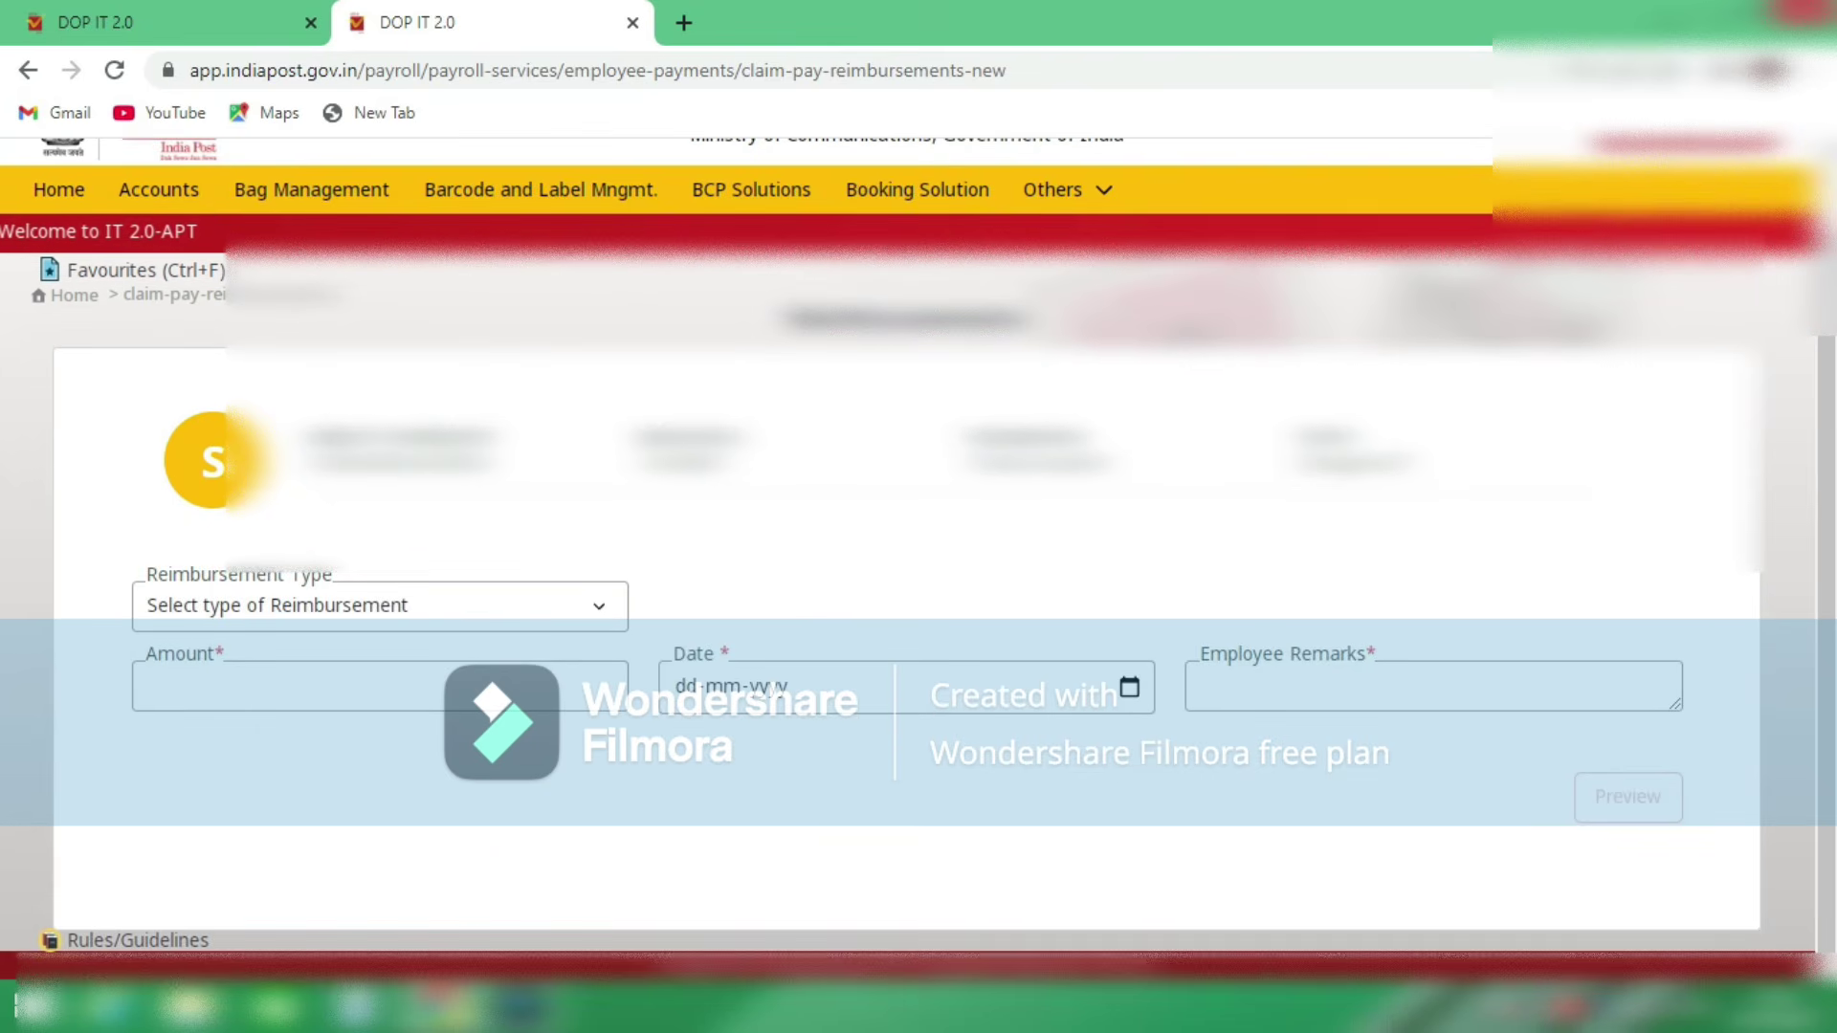
Step: Choose Medical Bill as the reimbursement type and look over its hospital name, treatment dates and purpose and amount fields
click(379, 606)
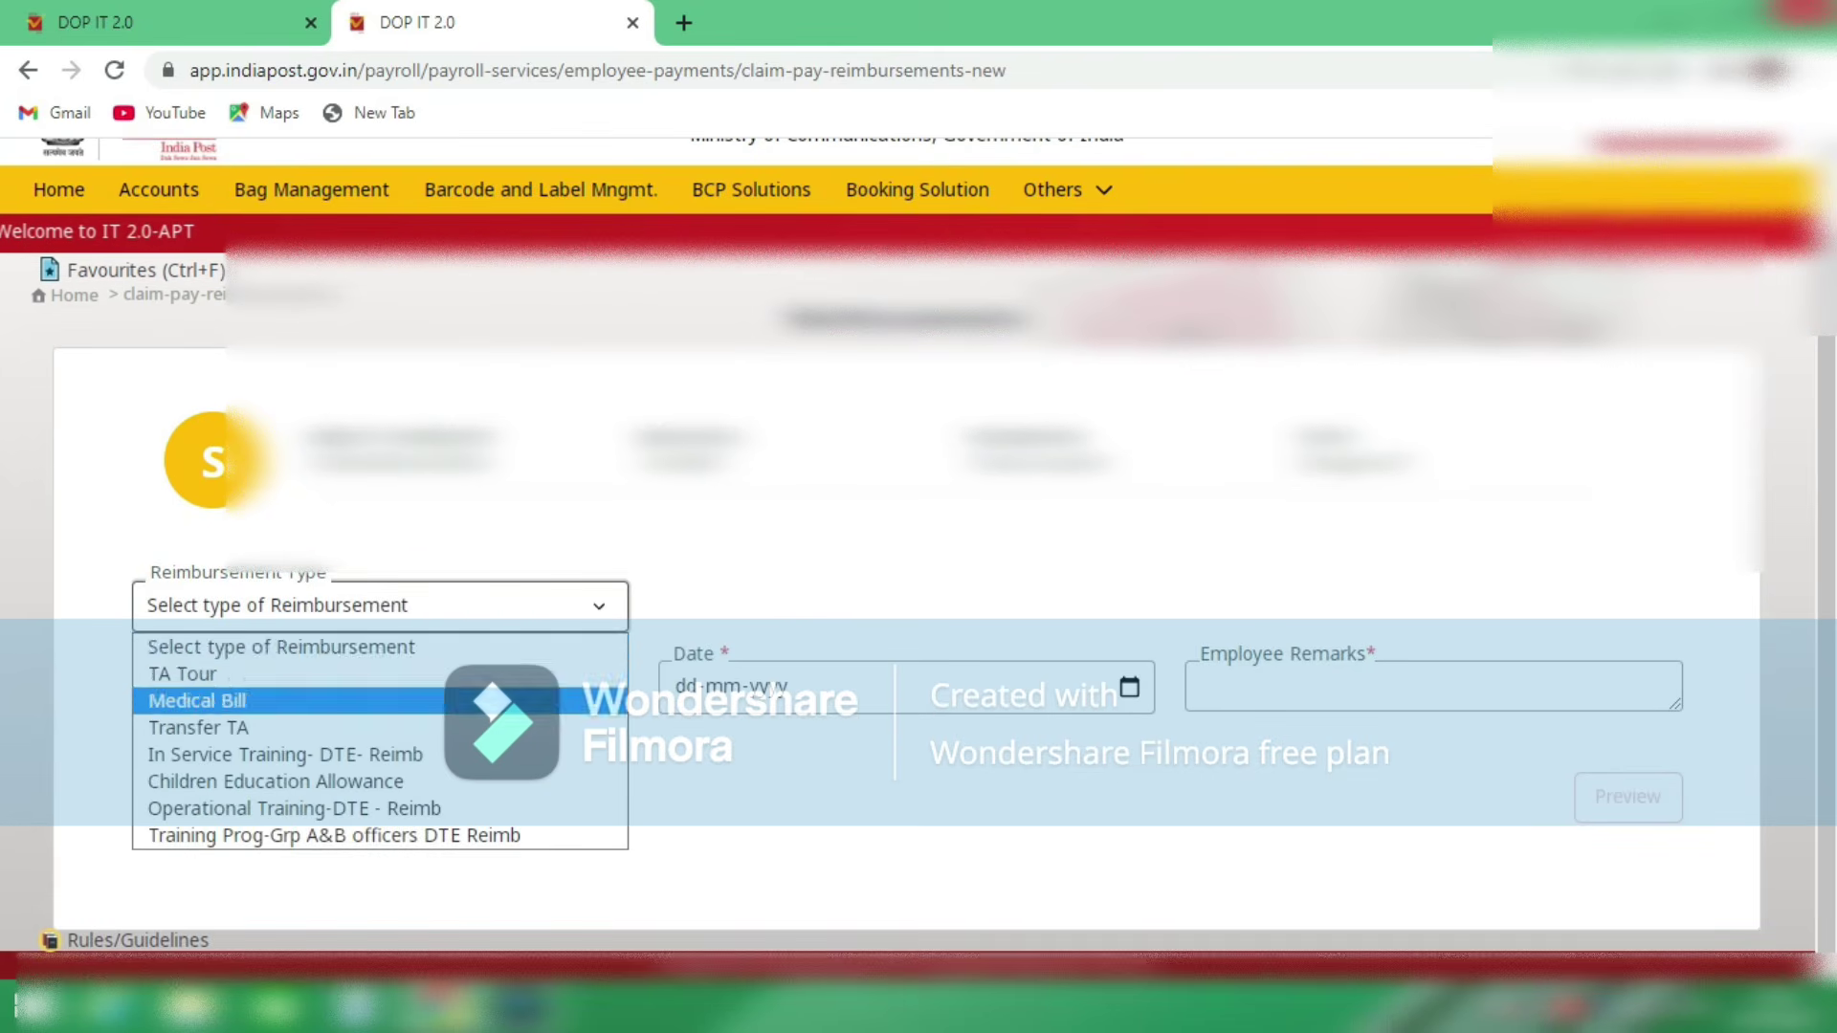
click(205, 701)
click(380, 606)
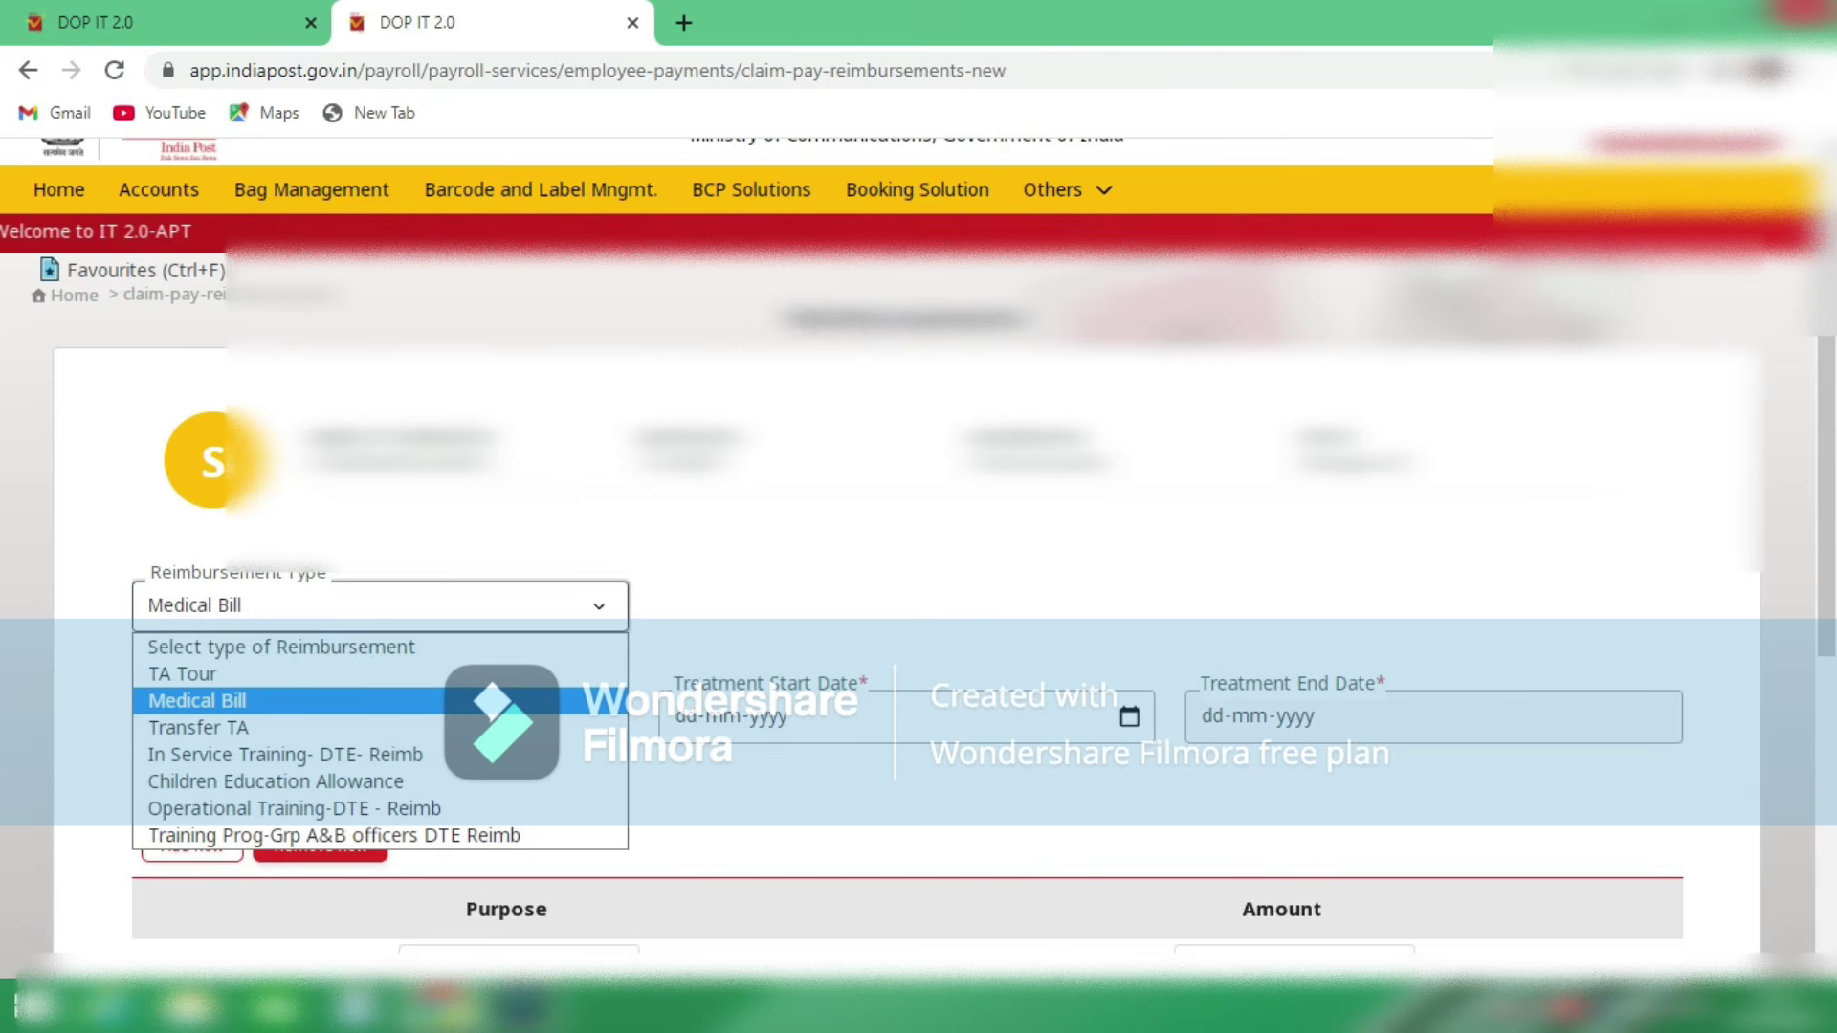
click(380, 605)
scroll(918, 574, down, 1)
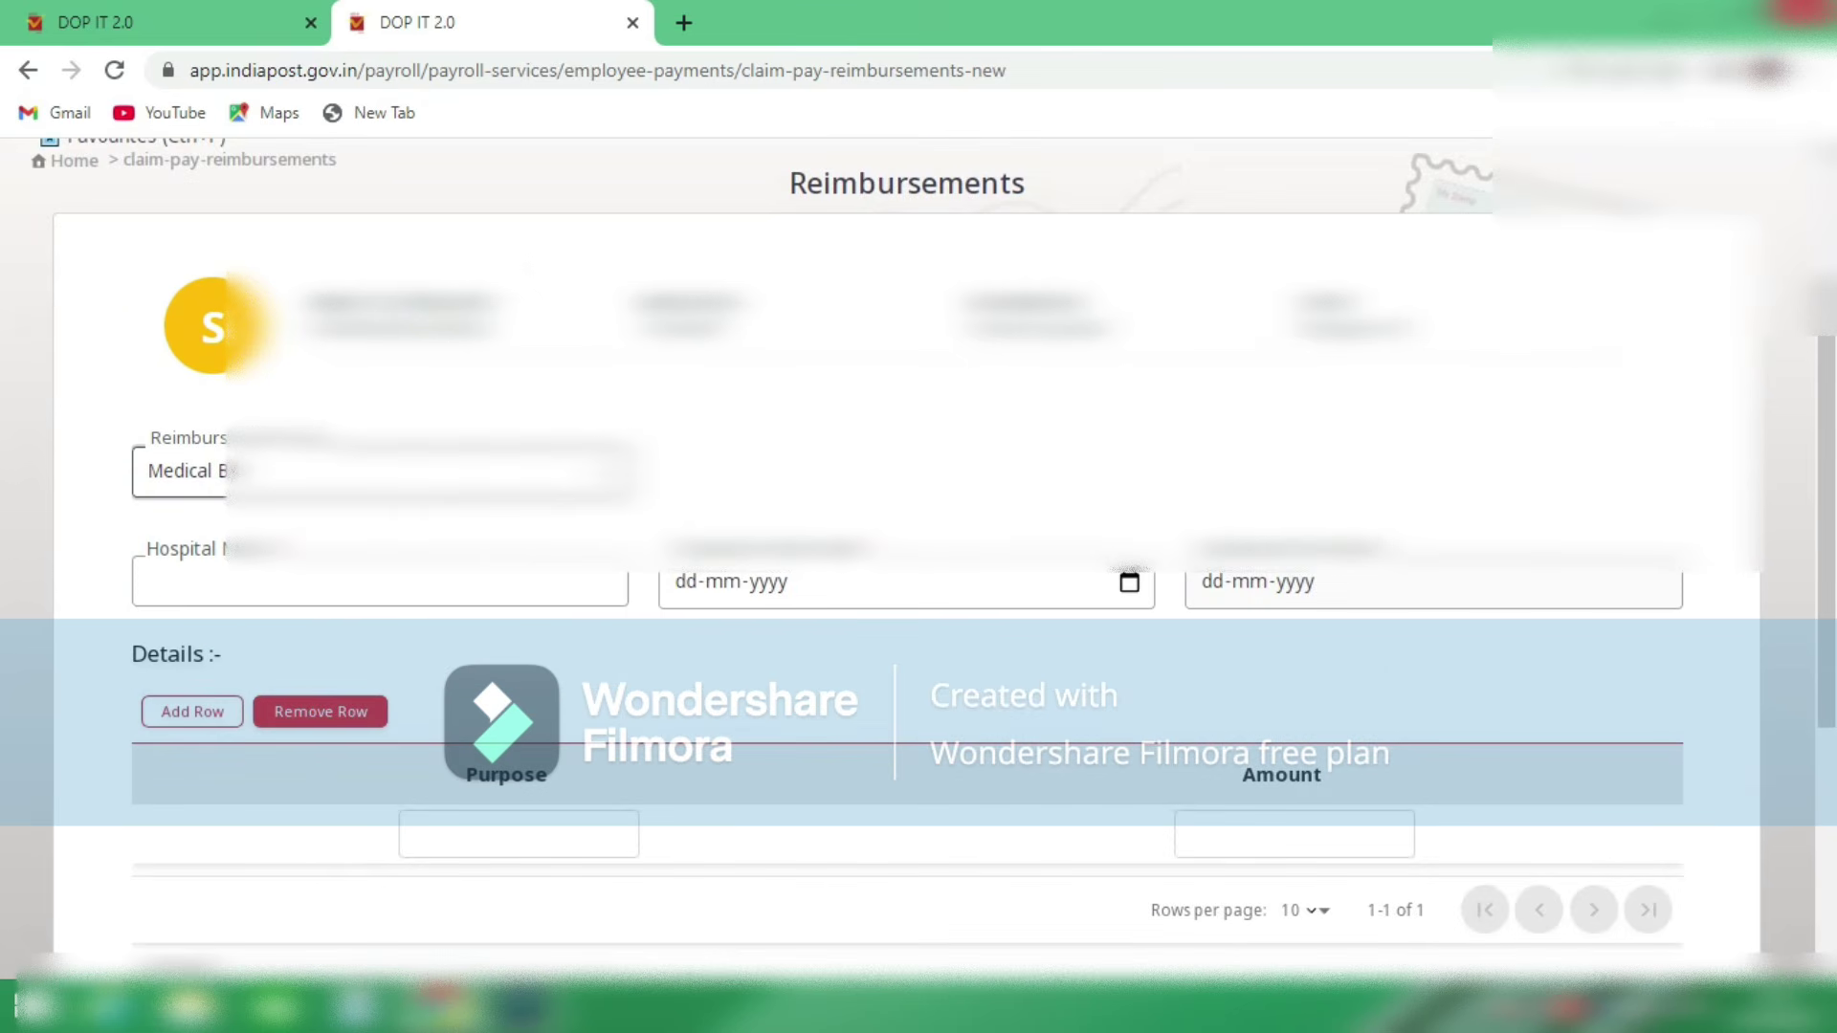
click(380, 582)
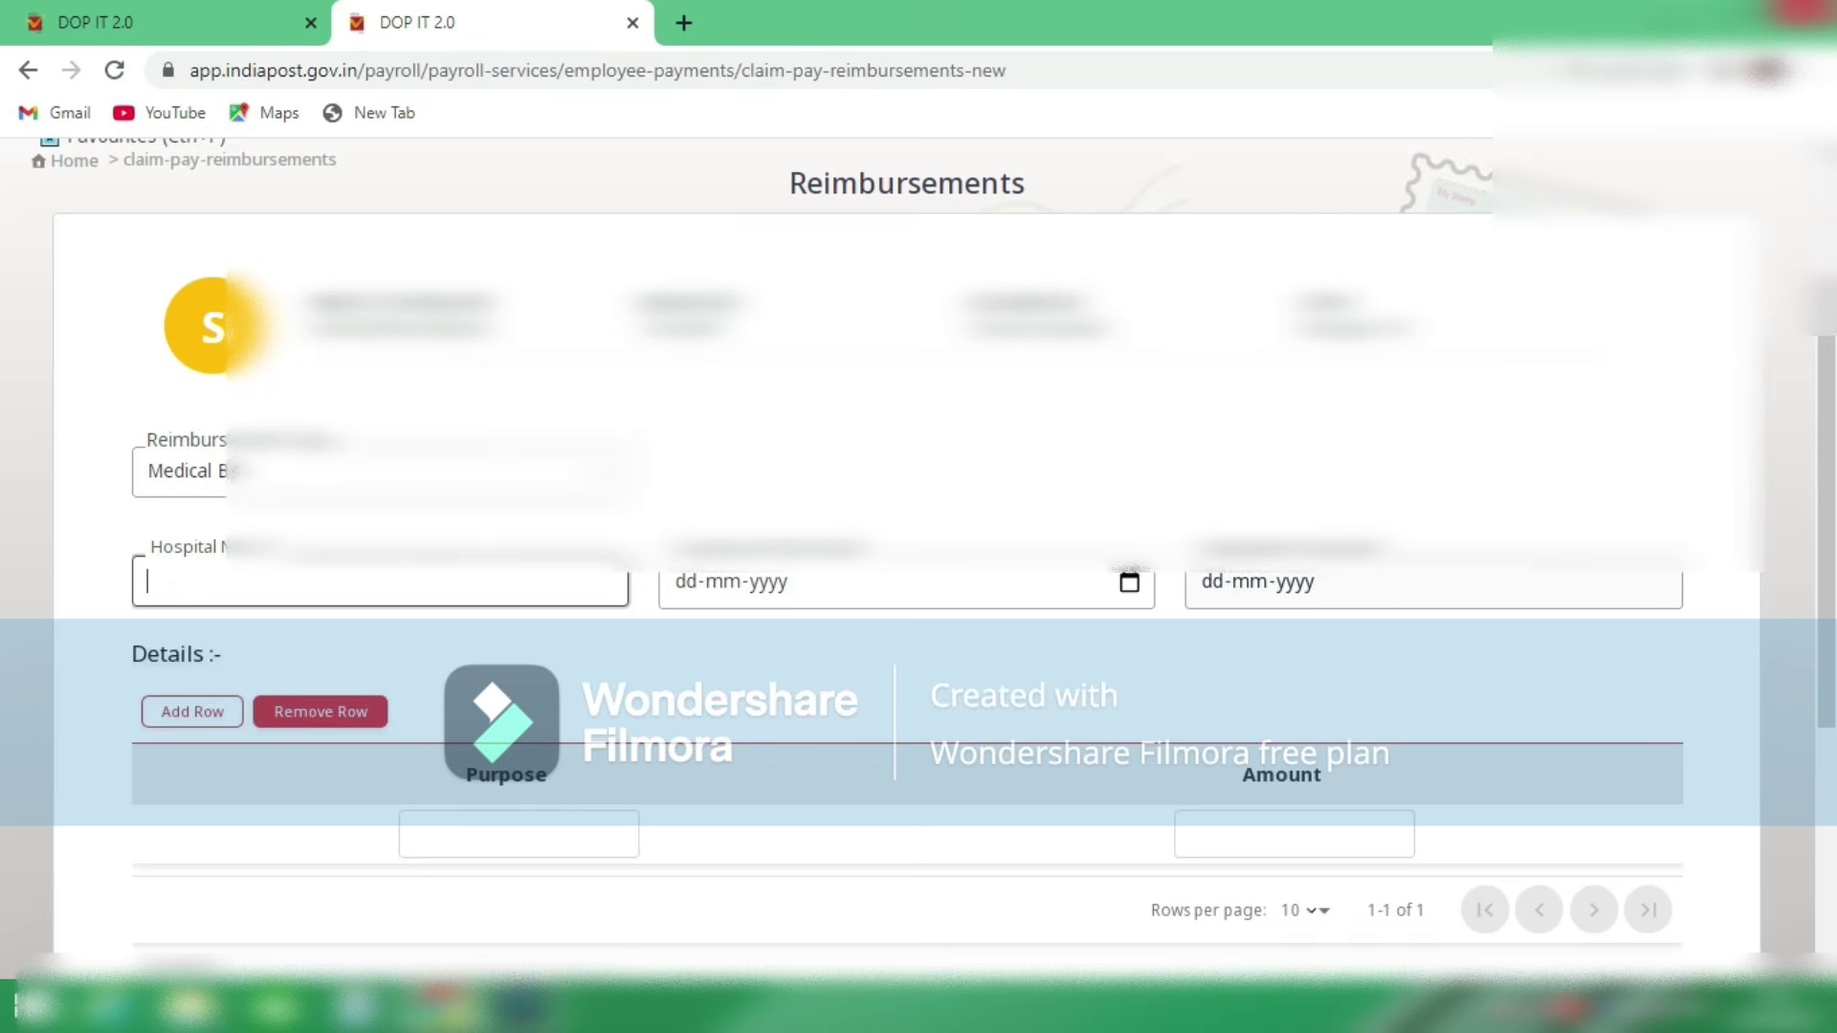
click(383, 471)
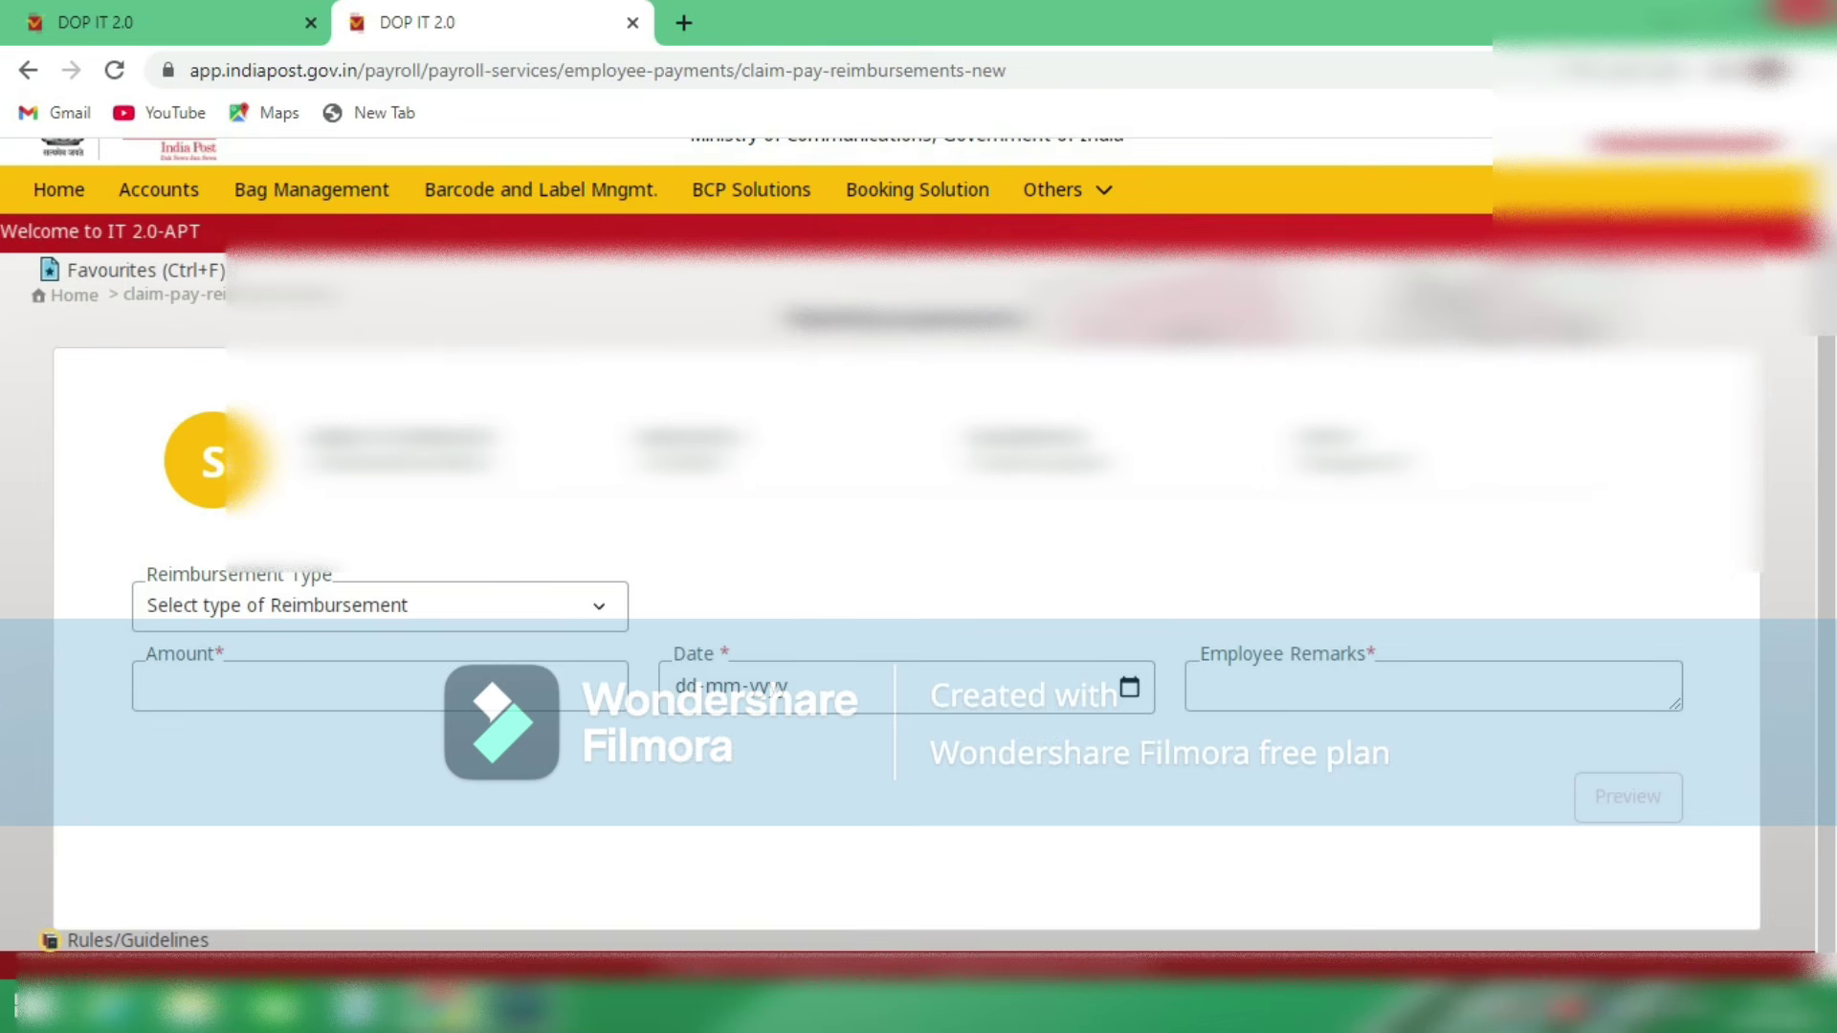
click(1470, 1008)
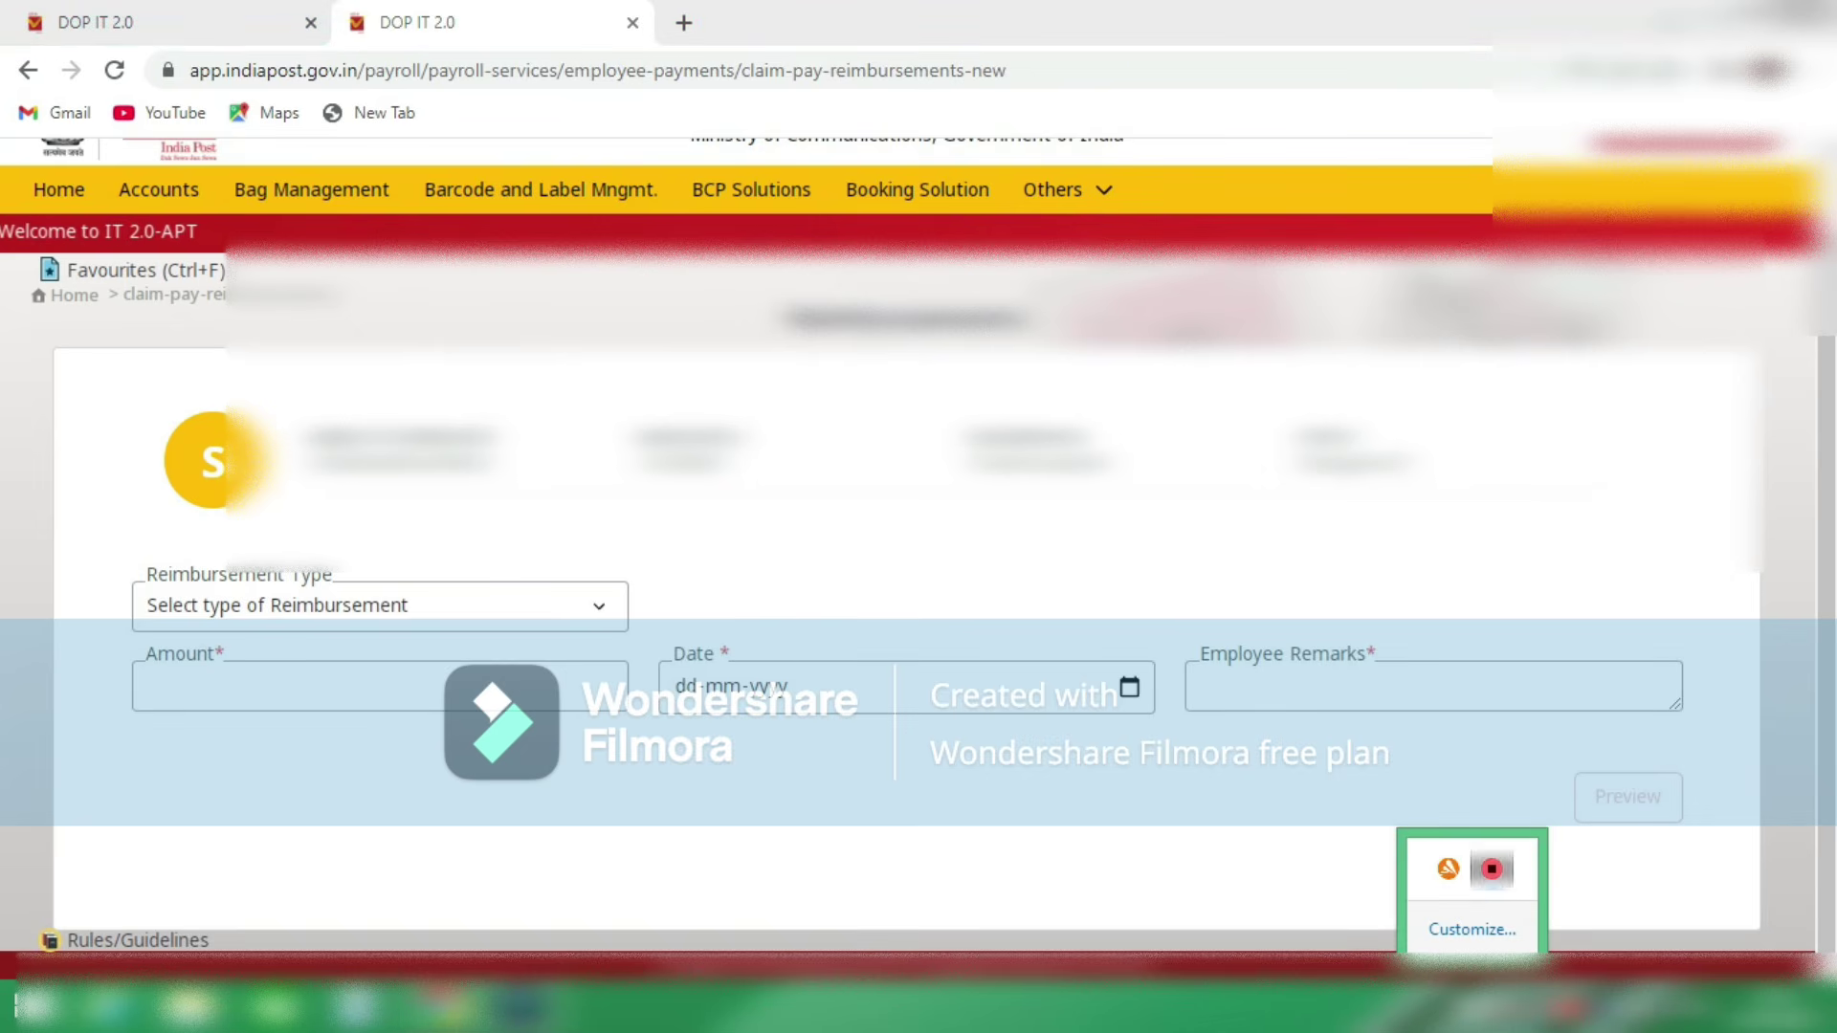